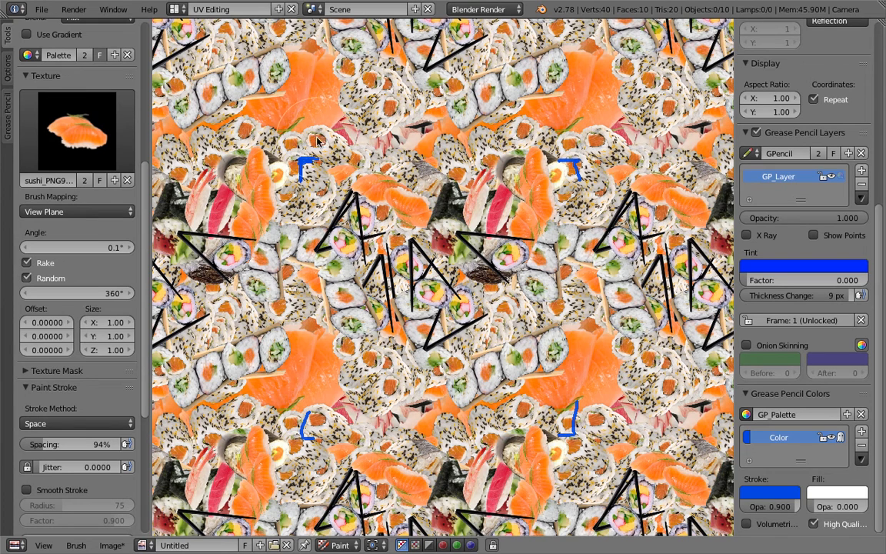
# Step: Stamp the salmon sushi texture repeatedly across the tiled image, covering the area within and around the blue corner marks
pyautogui.moveTo(313, 182)
pyautogui.mouseDown()
pyautogui.moveTo(392, 184)
pyautogui.moveTo(454, 206)
pyautogui.moveTo(437, 194)
pyautogui.moveTo(443, 179)
pyautogui.moveTo(463, 198)
pyautogui.moveTo(440, 246)
pyautogui.moveTo(323, 231)
pyautogui.moveTo(346, 204)
pyautogui.moveTo(316, 185)
pyautogui.moveTo(382, 204)
pyautogui.moveTo(388, 223)
pyautogui.moveTo(435, 239)
pyautogui.moveTo(492, 208)
pyautogui.moveTo(461, 285)
pyautogui.moveTo(338, 230)
pyautogui.moveTo(316, 261)
pyautogui.moveTo(327, 284)
pyautogui.moveTo(400, 311)
pyautogui.moveTo(389, 273)
pyautogui.moveTo(442, 254)
pyautogui.moveTo(489, 265)
pyautogui.moveTo(559, 252)
pyautogui.moveTo(507, 182)
pyautogui.moveTo(485, 194)
pyautogui.moveTo(452, 157)
pyautogui.moveTo(363, 202)
pyautogui.mouseUp()
pyautogui.moveTo(363, 200); pyautogui.dragTo(356, 199, button='middle')
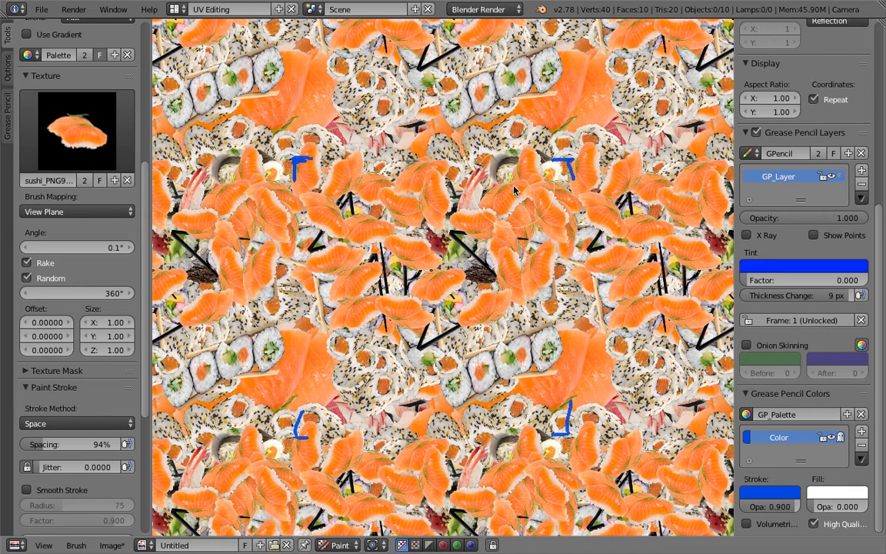
pyautogui.click(374, 132)
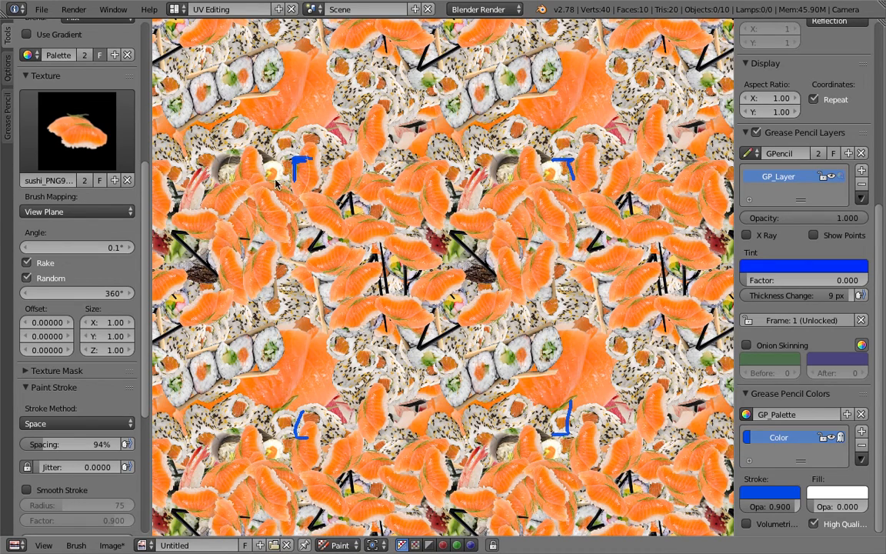
pyautogui.click(270, 172)
pyautogui.click(340, 206)
pyautogui.click(458, 162)
pyautogui.click(526, 169)
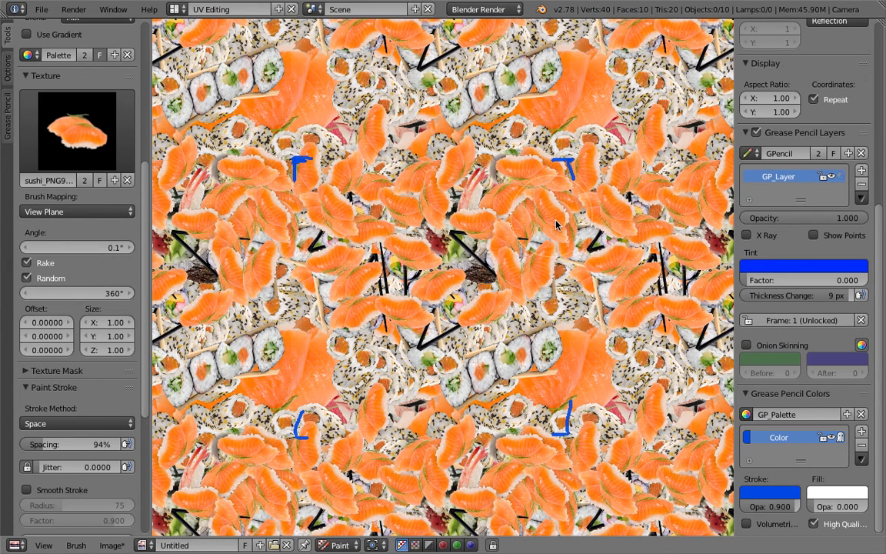
pyautogui.moveTo(556, 224); pyautogui.dragTo(566, 276)
pyautogui.moveTo(442, 205)
pyautogui.keyDown('ctrl'); pyautogui.mouseDown(button='middle')
pyautogui.moveTo(471, 231)
pyautogui.moveTo(447, 208)
pyautogui.moveTo(457, 197)
pyautogui.mouseUp(button='middle'); pyautogui.keyUp('ctrl')
pyautogui.scroll(1, 458, 205)
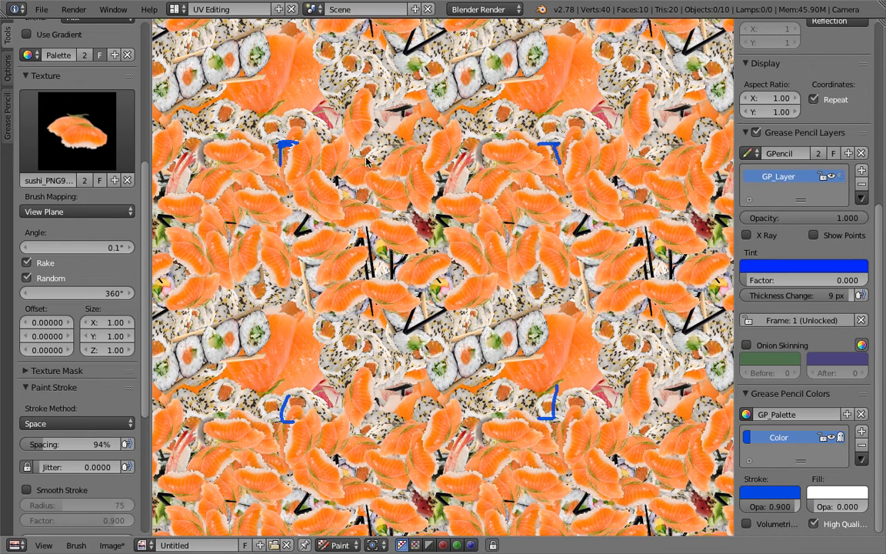
pyautogui.click(378, 179)
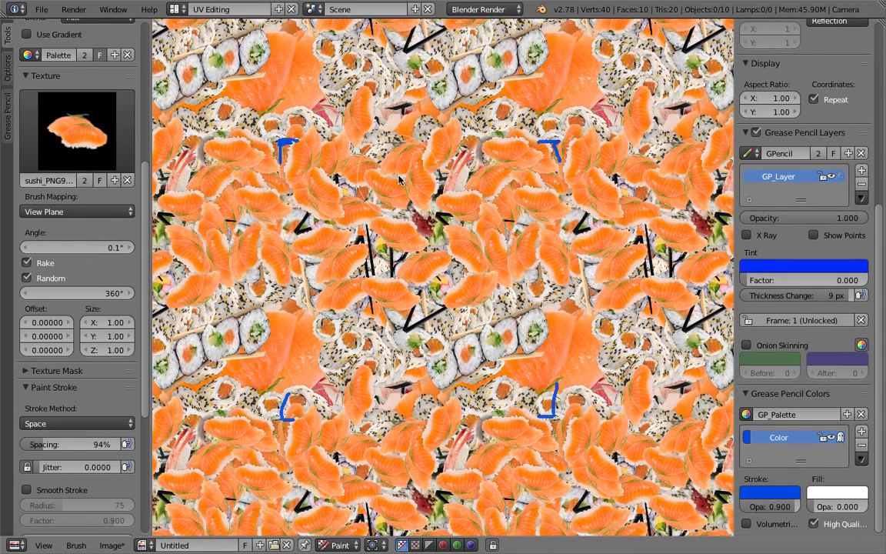
# Step: Stamp a mix of textures onto the tiled image: the roll with chopsticks, the row of maki rolls and the nigiri trio
pyautogui.click(353, 170)
pyautogui.click(352, 170)
pyautogui.click(362, 141)
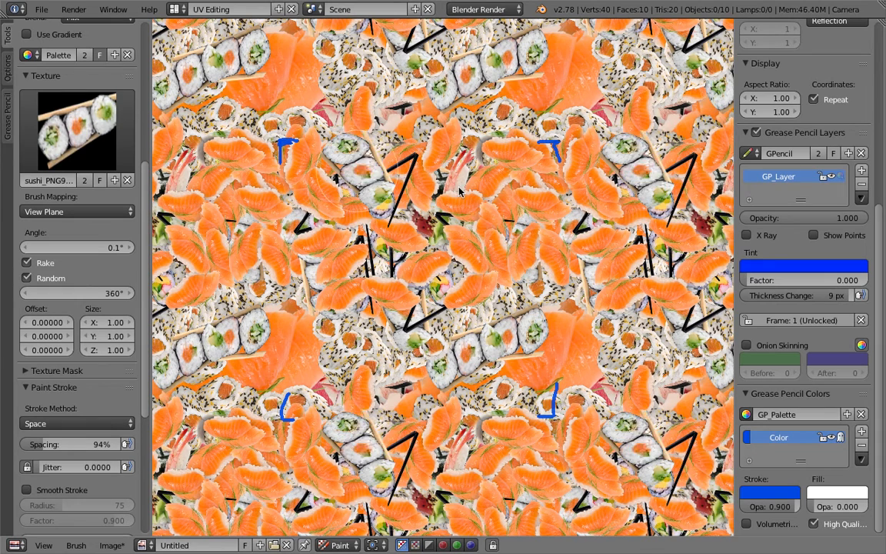
pyautogui.click(446, 203)
pyautogui.click(383, 239)
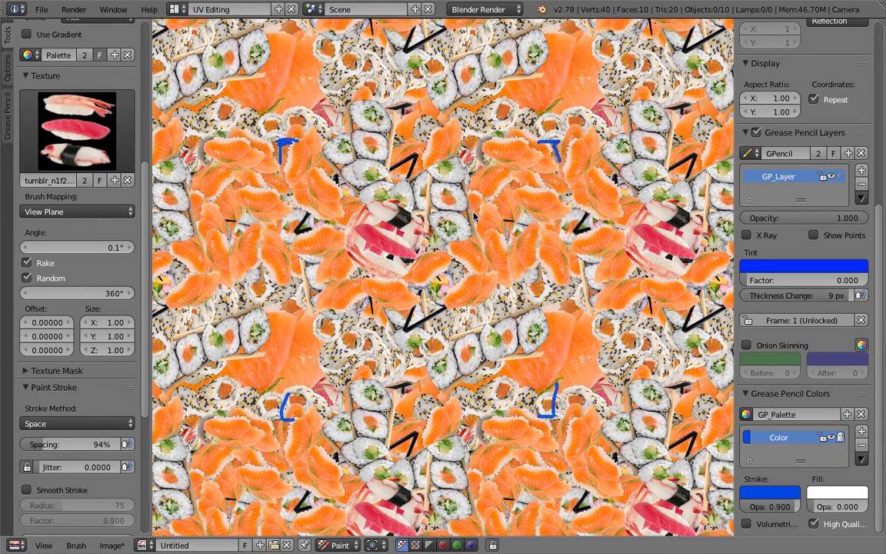
pyautogui.click(430, 200)
pyautogui.click(477, 166)
pyautogui.click(453, 193)
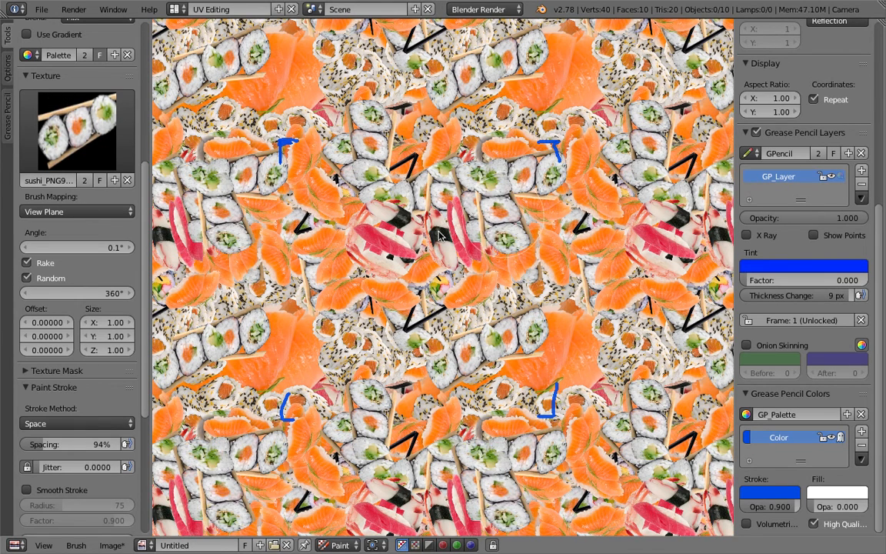
# Step: Paint strokes of the maki row texture over most of the tiled image
pyautogui.click(479, 234)
pyautogui.click(444, 232)
pyautogui.click(323, 223)
pyautogui.click(310, 206)
pyautogui.moveTo(411, 183)
pyautogui.mouseDown()
pyautogui.moveTo(419, 146)
pyautogui.moveTo(490, 219)
pyautogui.moveTo(466, 263)
pyautogui.moveTo(313, 271)
pyautogui.moveTo(262, 231)
pyautogui.moveTo(272, 269)
pyautogui.moveTo(303, 254)
pyautogui.moveTo(400, 250)
pyautogui.mouseUp()
pyautogui.moveTo(499, 324)
pyautogui.mouseDown()
pyautogui.moveTo(513, 292)
pyautogui.moveTo(466, 181)
pyautogui.moveTo(471, 162)
pyautogui.moveTo(403, 138)
pyautogui.moveTo(317, 150)
pyautogui.moveTo(374, 172)
pyautogui.mouseUp()
# Step: Switch the brush to the nigiri trio texture and paint strokes of it across the middle of the pattern
pyautogui.press('2')
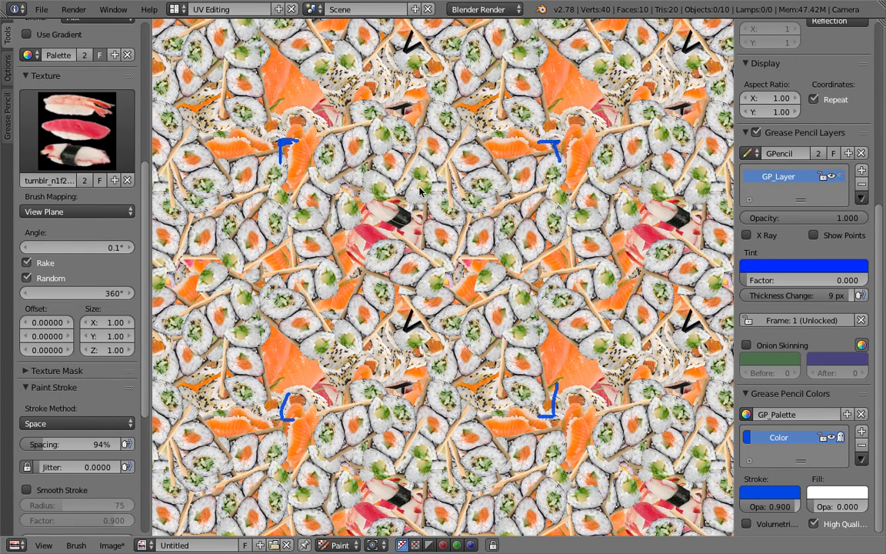
pyautogui.click(505, 179)
pyautogui.click(406, 186)
pyautogui.moveTo(411, 224); pyautogui.dragTo(453, 252)
pyautogui.moveTo(443, 304)
pyautogui.mouseDown()
pyautogui.moveTo(359, 265)
pyautogui.moveTo(360, 157)
pyautogui.moveTo(507, 219)
pyautogui.moveTo(442, 192)
pyautogui.moveTo(431, 265)
pyautogui.moveTo(423, 243)
pyautogui.moveTo(376, 209)
pyautogui.moveTo(383, 161)
pyautogui.moveTo(323, 154)
pyautogui.moveTo(475, 158)
pyautogui.moveTo(458, 153)
pyautogui.moveTo(523, 146)
pyautogui.moveTo(557, 249)
pyautogui.mouseUp()
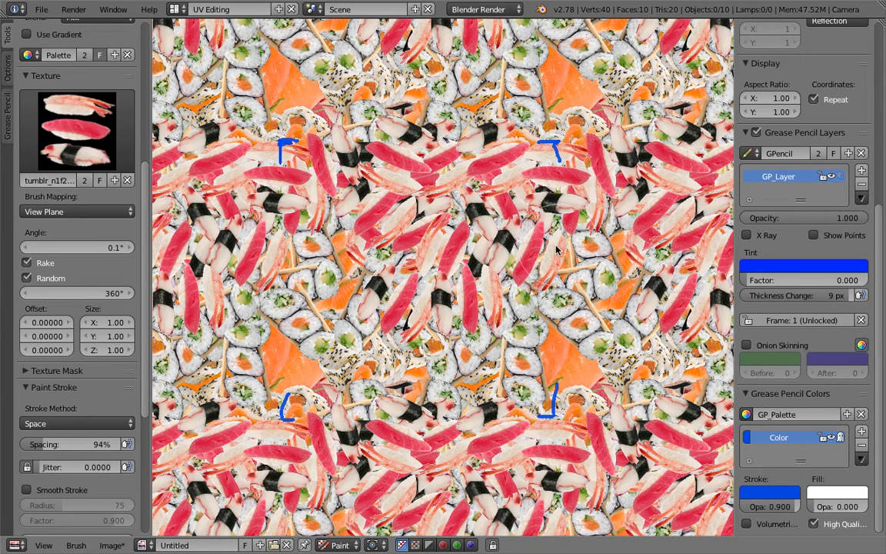
pyautogui.click(542, 289)
# Step: Switch the brush to the single large maki roll texture and stamp it all over the tile, checking how the pattern repeats
pyautogui.press('2')
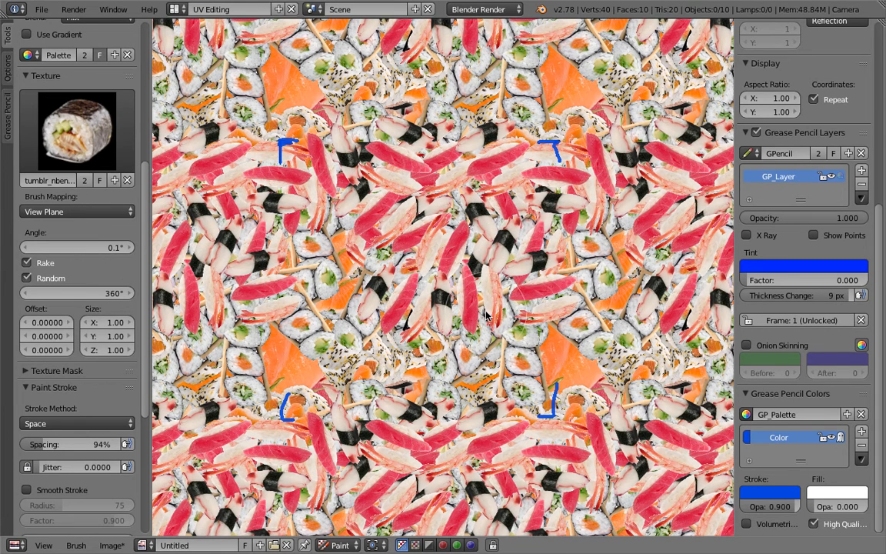
pyautogui.moveTo(485, 313)
pyautogui.mouseDown()
pyautogui.moveTo(411, 261)
pyautogui.moveTo(388, 223)
pyautogui.moveTo(445, 175)
pyautogui.mouseUp()
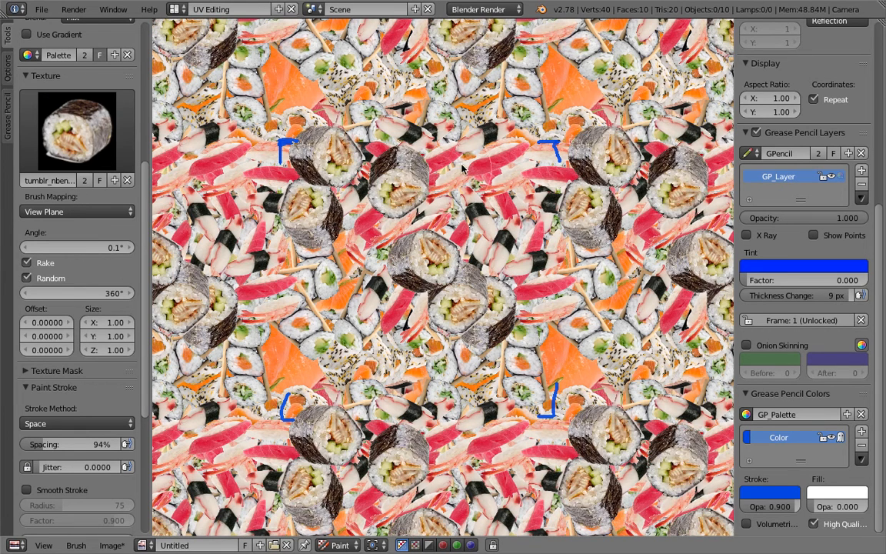
pyautogui.click(475, 176)
pyautogui.click(466, 203)
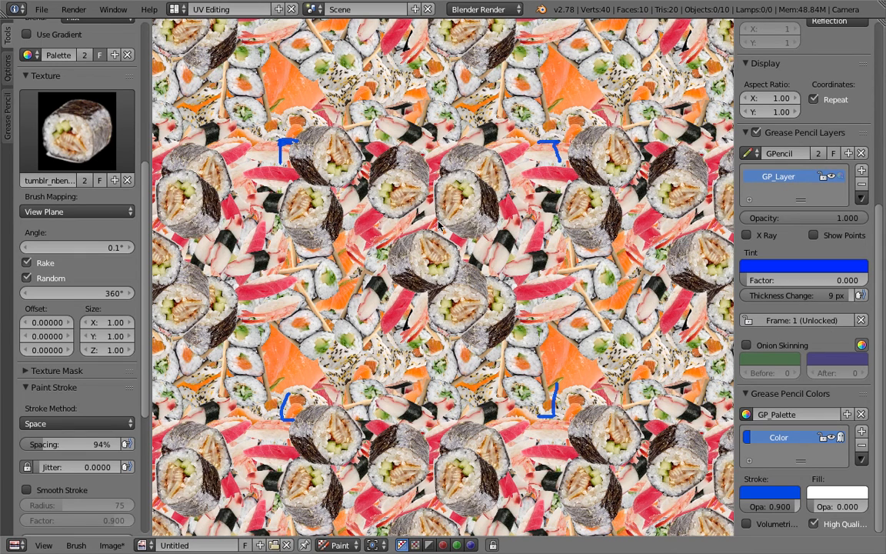
pyautogui.click(390, 258)
pyautogui.click(326, 298)
pyautogui.click(373, 340)
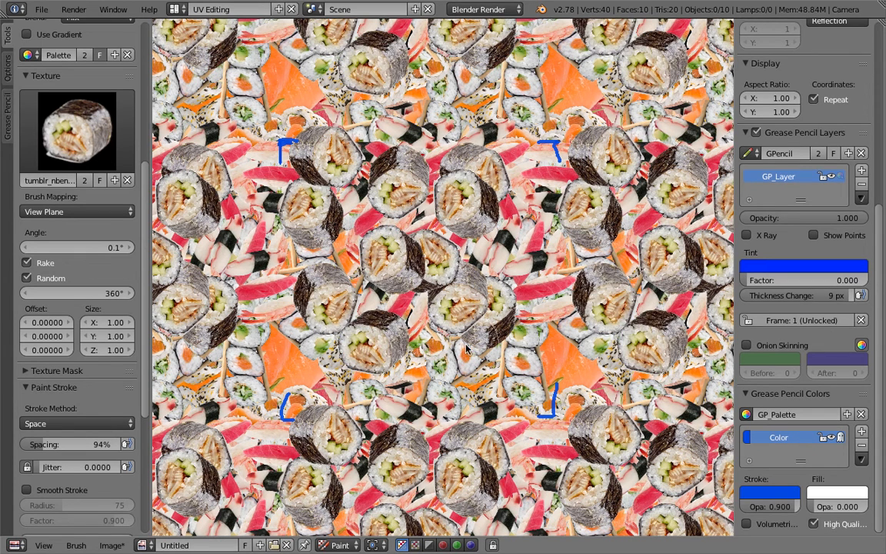
pyautogui.click(423, 315)
pyautogui.click(488, 234)
pyautogui.click(492, 144)
pyautogui.click(292, 269)
pyautogui.click(266, 327)
pyautogui.click(327, 354)
pyautogui.click(490, 339)
pyautogui.click(423, 360)
pyautogui.click(441, 246)
pyautogui.moveTo(437, 249); pyautogui.dragTo(469, 227, button='middle')
pyautogui.click(510, 270)
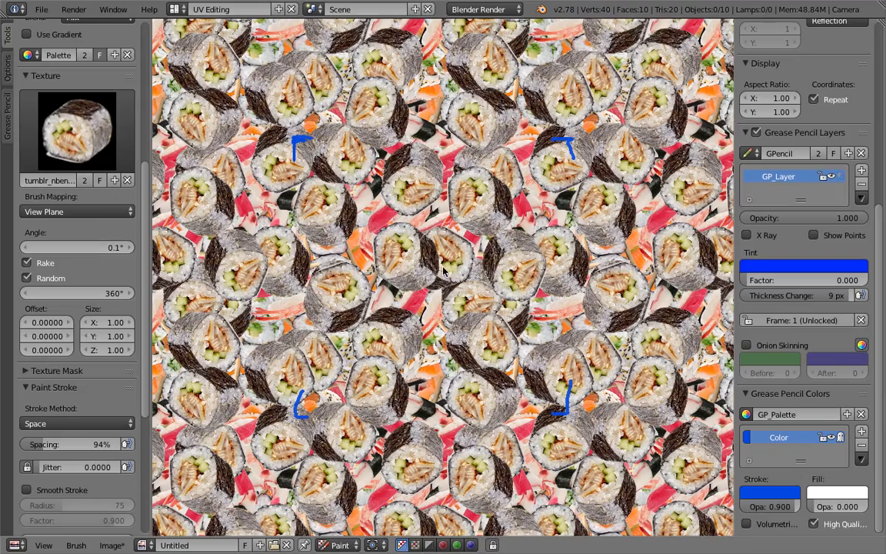
pyautogui.scroll(-6, 392, 293)
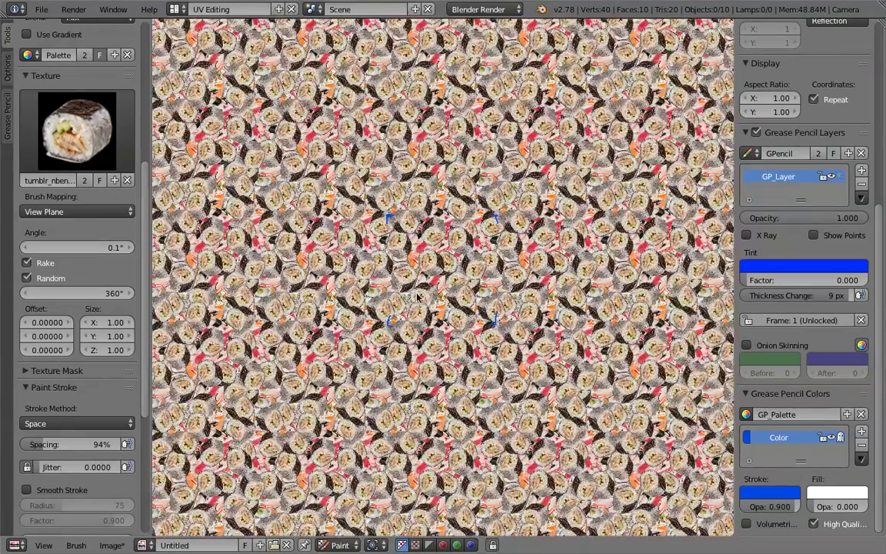
pyautogui.scroll(4, 420, 311)
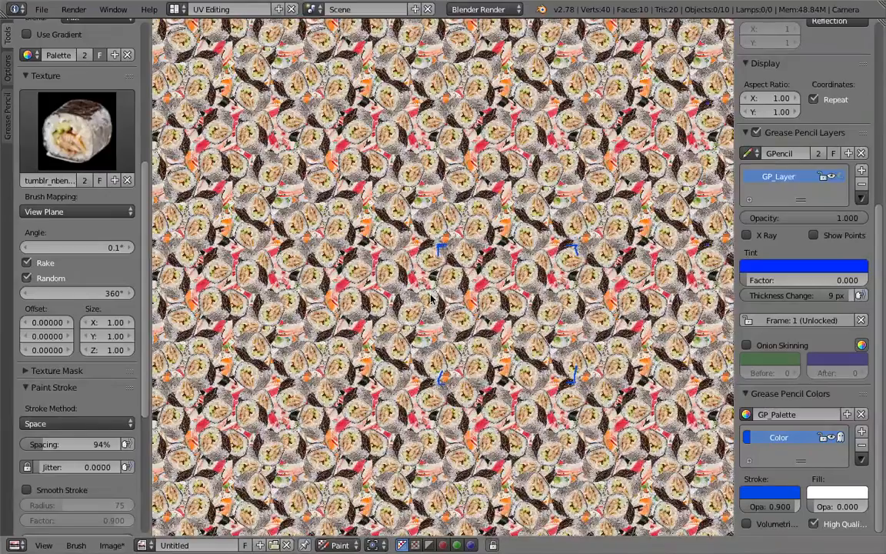
pyautogui.moveTo(430, 298); pyautogui.dragTo(417, 307, button='middle')
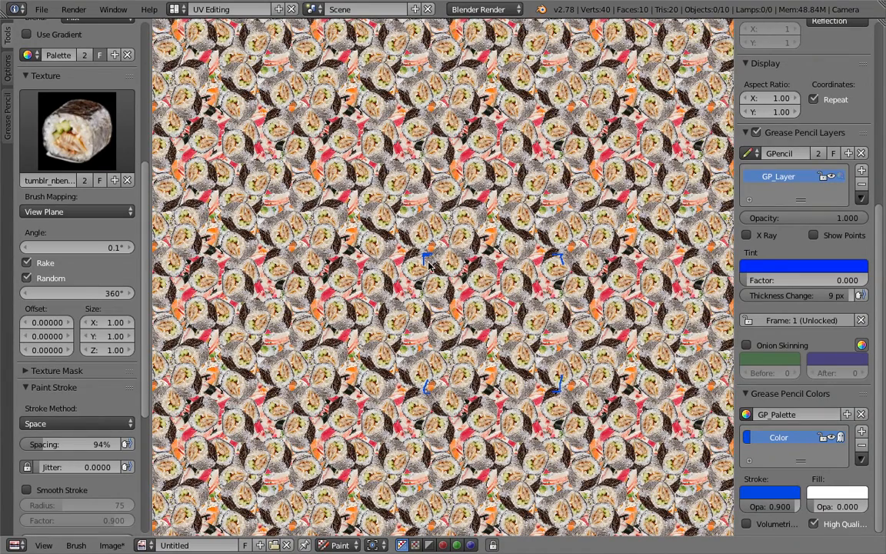
pyautogui.moveTo(524, 277); pyautogui.dragTo(495, 257, button='middle')
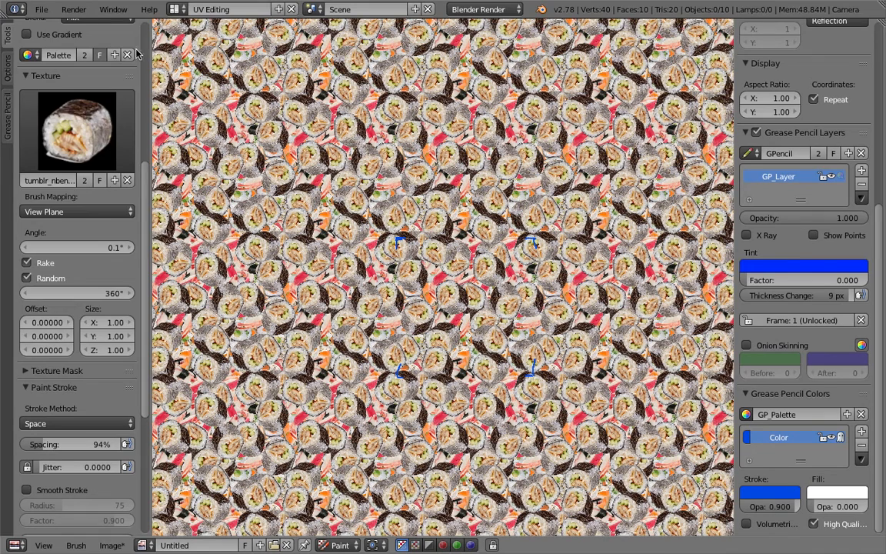
# Step: Start a new file from the default startup scene
pyautogui.click(42, 10)
pyautogui.click(43, 9)
pyautogui.click(56, 27)
pyautogui.click(59, 37)
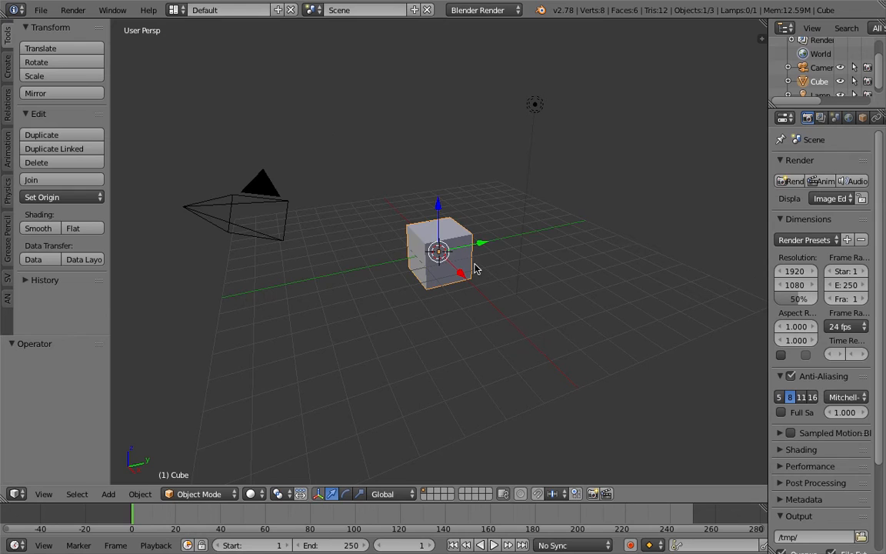
# Step: Delete the default cube from the scene
pyautogui.moveTo(487, 261); pyautogui.dragTo(416, 227, button='middle')
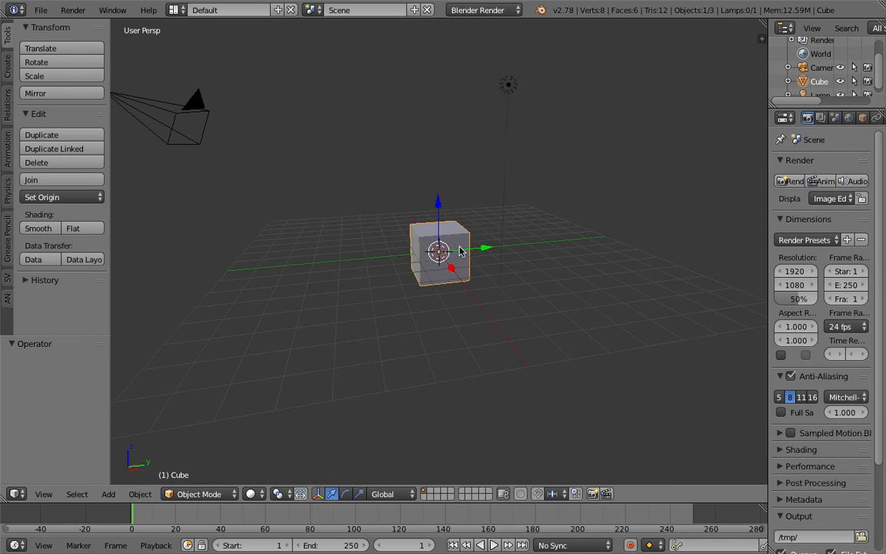
pyautogui.moveTo(274, 170)
pyautogui.mouseDown(button='middle')
pyautogui.moveTo(330, 204)
pyautogui.moveTo(278, 176)
pyautogui.mouseUp(button='middle')
pyautogui.rightClick(278, 176)
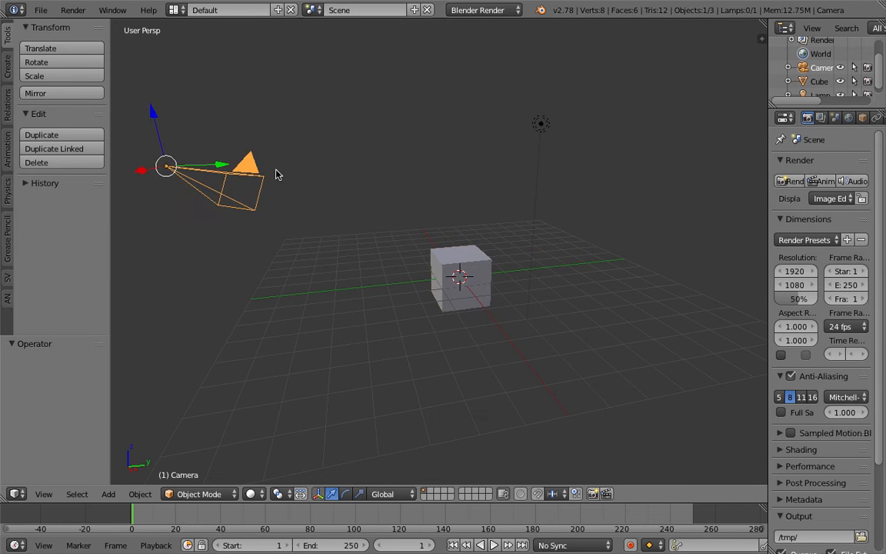
pyautogui.rightClick(461, 257)
pyautogui.press('x')
pyautogui.click(457, 257)
# Step: Select the lamp and the camera together and move them to layer 2
pyautogui.rightClick(543, 122)
pyautogui.rightClick(254, 176)
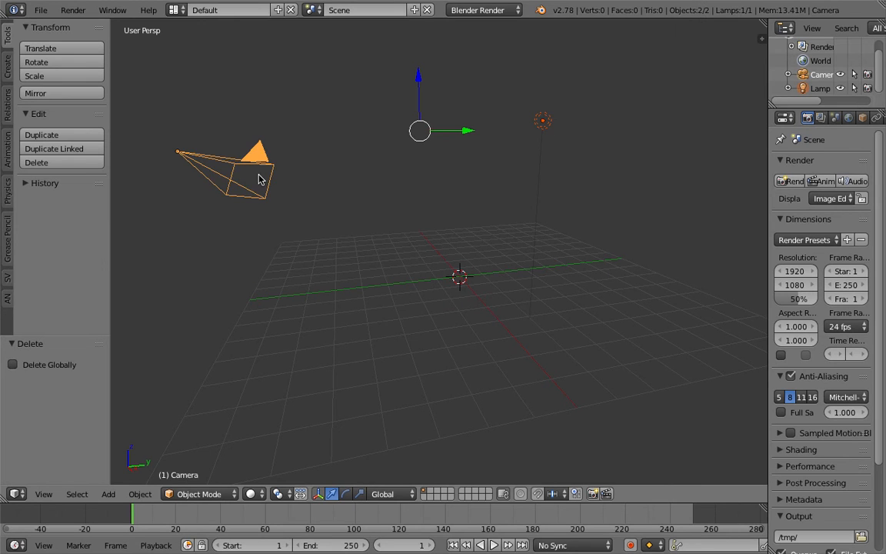
pyautogui.press('m')
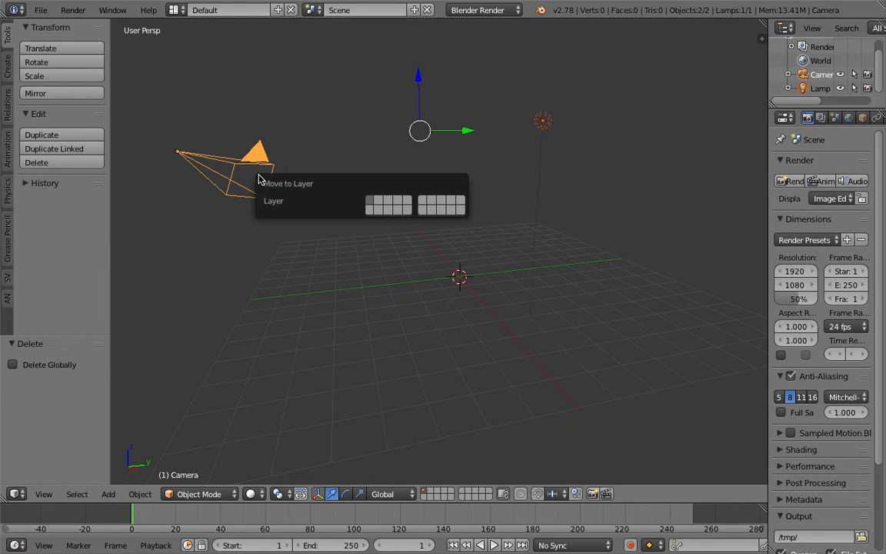
pyautogui.press('2')
pyautogui.moveTo(343, 193); pyautogui.dragTo(447, 205, button='middle')
pyautogui.scroll(-2, 508, 243)
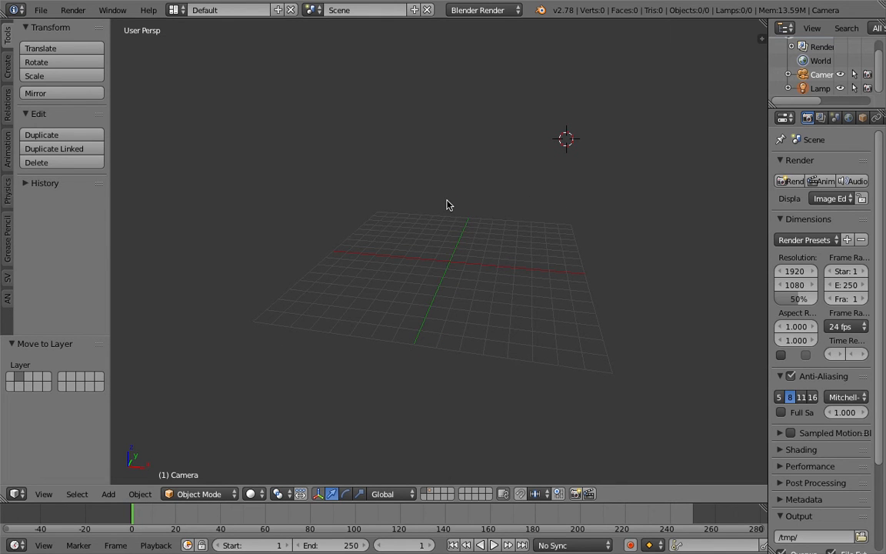
pyautogui.moveTo(415, 179); pyautogui.dragTo(401, 183, button='middle')
pyautogui.moveTo(449, 216); pyautogui.dragTo(445, 216, button='middle')
# Step: Switch to Finder and widen the SUSHI folder window across the screen
pyautogui.hotkey('ctrl', 'Left')
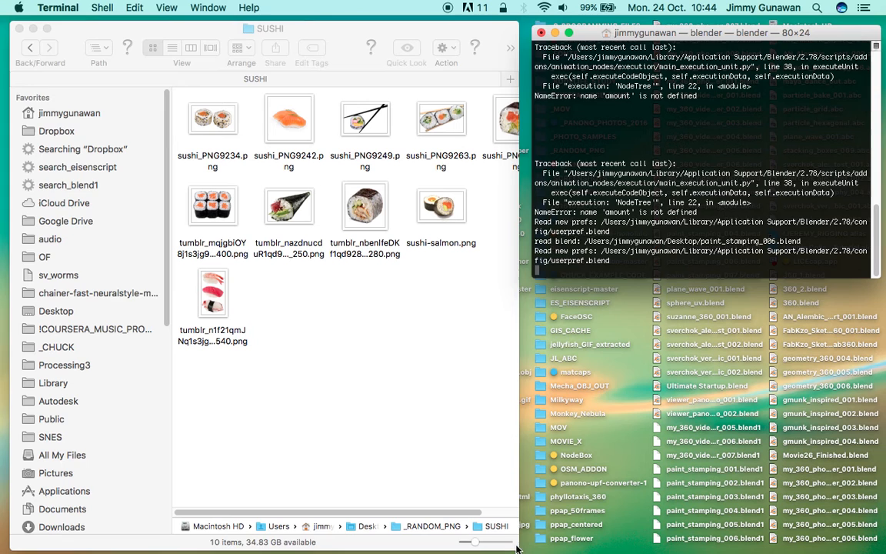
pyautogui.moveTo(518, 549); pyautogui.dragTo(881, 547)
pyautogui.moveTo(586, 396); pyautogui.dragTo(184, 89)
pyautogui.click(504, 314)
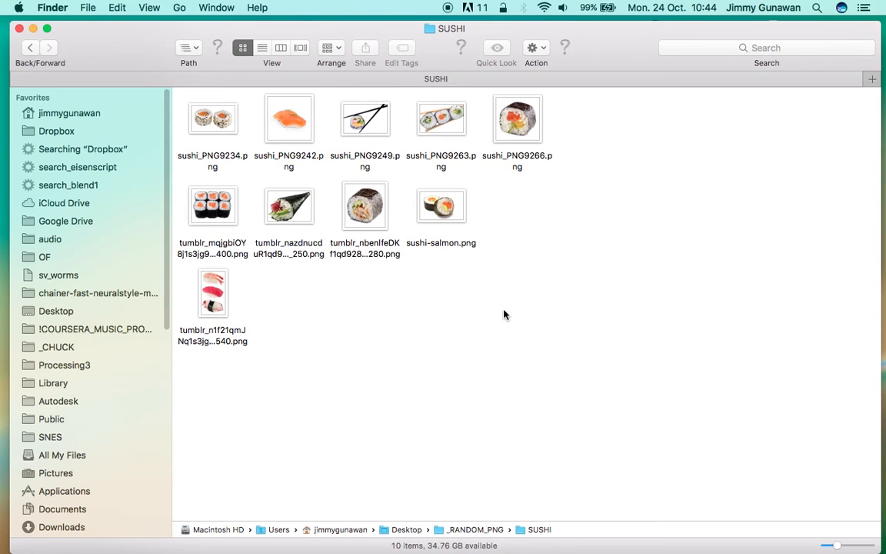
# Step: Select all the sushi PNG files and look through them in Quick Look, then close the preview and clear the selection
pyautogui.moveTo(557, 335); pyautogui.dragTo(182, 89)
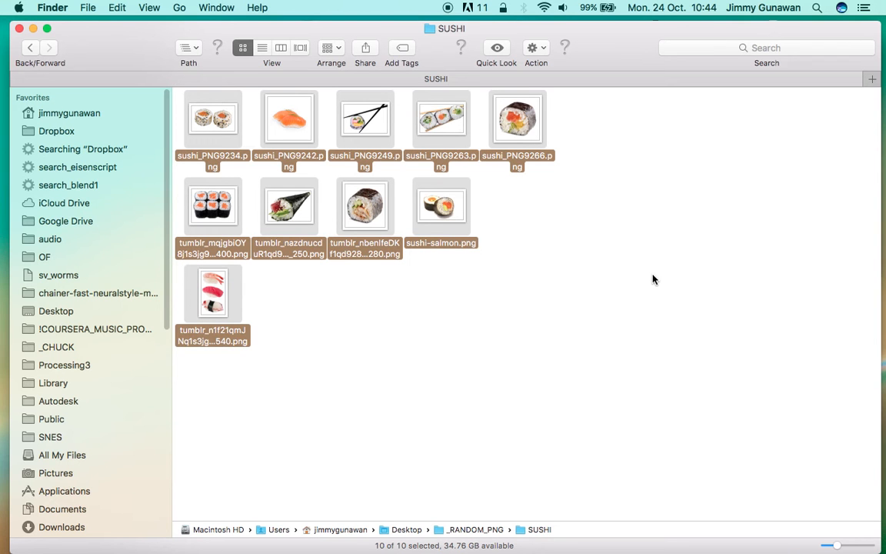
pyautogui.click(485, 184)
pyautogui.click(459, 131)
pyautogui.moveTo(578, 277); pyautogui.dragTo(281, 123)
pyautogui.moveTo(576, 348); pyautogui.dragTo(242, 132)
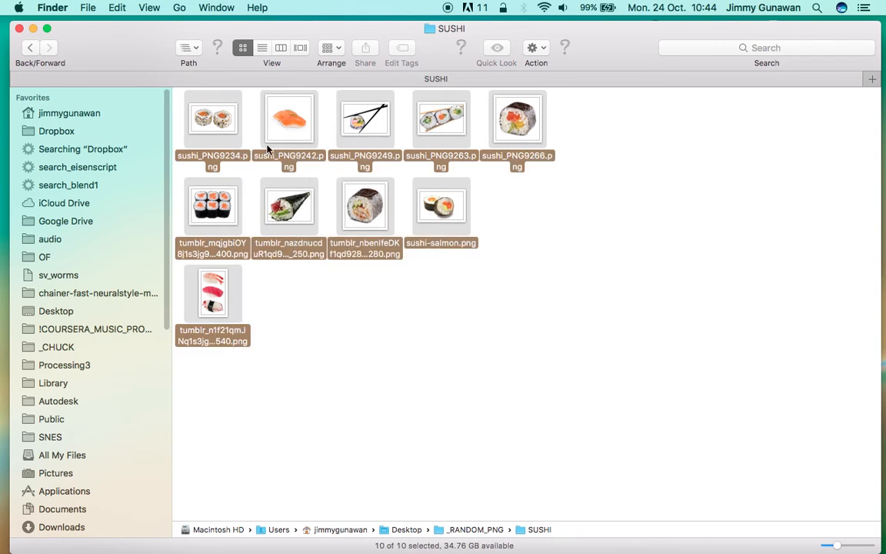
pyautogui.press('space')
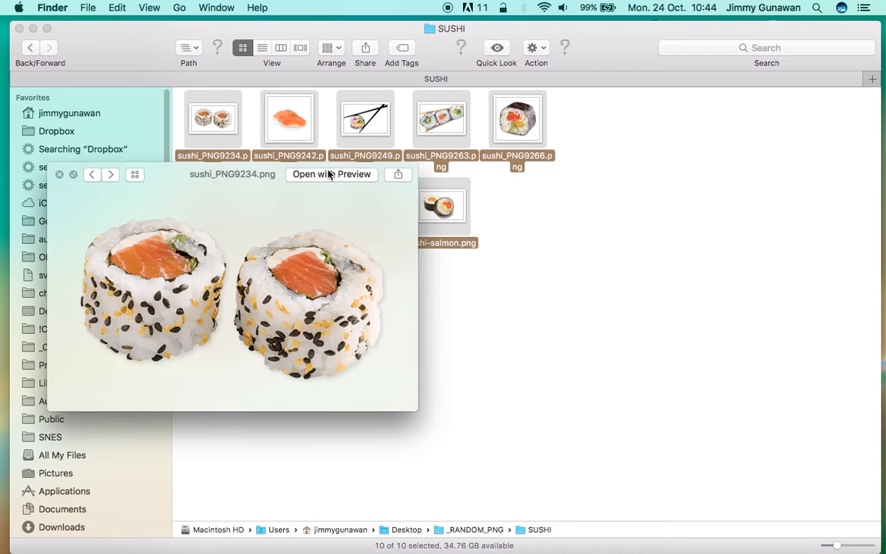
pyautogui.moveTo(258, 177); pyautogui.dragTo(321, 154)
pyautogui.press('Right')
pyautogui.press('Right')
pyautogui.press('Right')
pyautogui.press('Right')
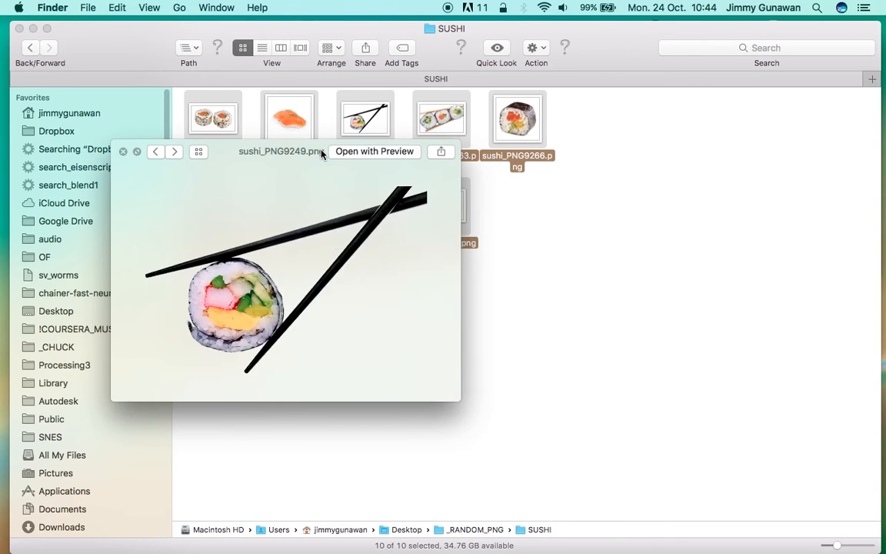
pyautogui.moveTo(321, 152); pyautogui.dragTo(503, 126)
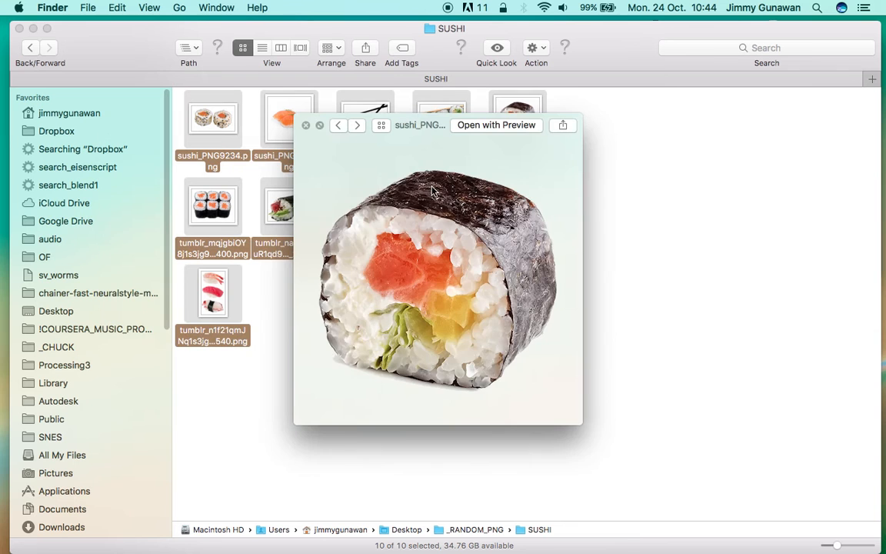
pyautogui.press('Right')
pyautogui.press('Right')
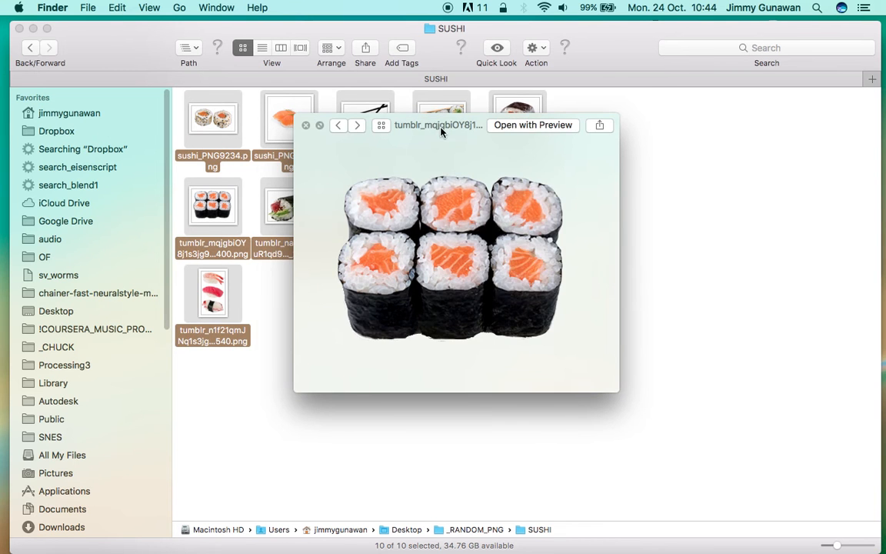
pyautogui.moveTo(441, 131); pyautogui.dragTo(395, 130)
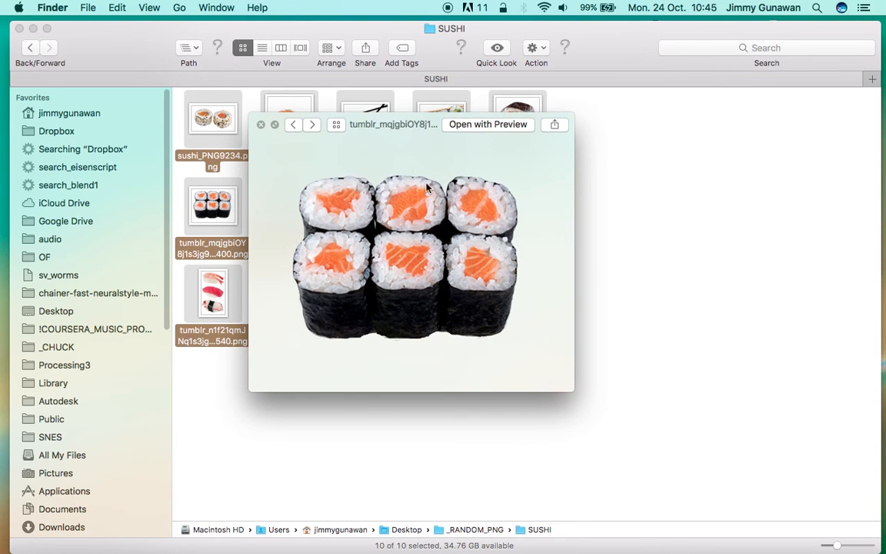
pyautogui.click(260, 124)
pyautogui.click(552, 254)
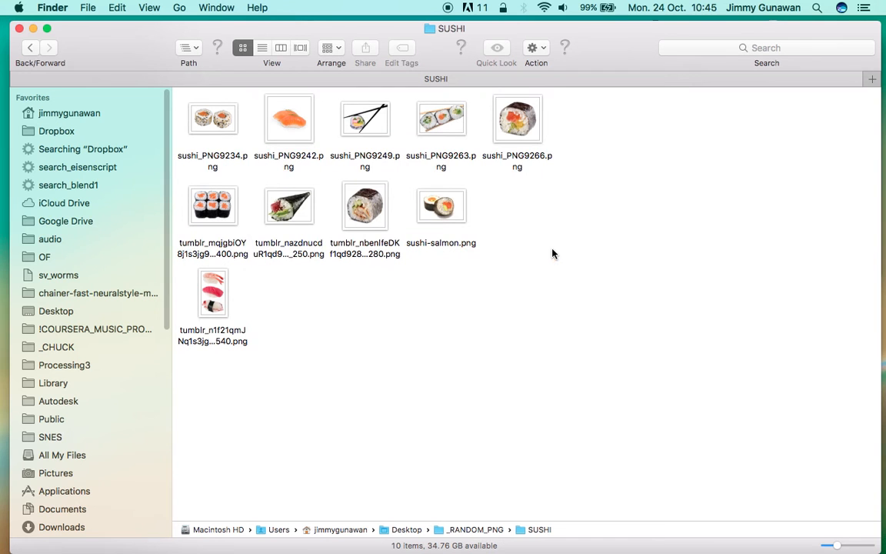
# Step: Switch back to Blender and start an Images as Planes import with Use Alpha enabled
pyautogui.moveTo(529, 338); pyautogui.dragTo(672, 237)
pyautogui.hotkey('ctrl', 'Right')
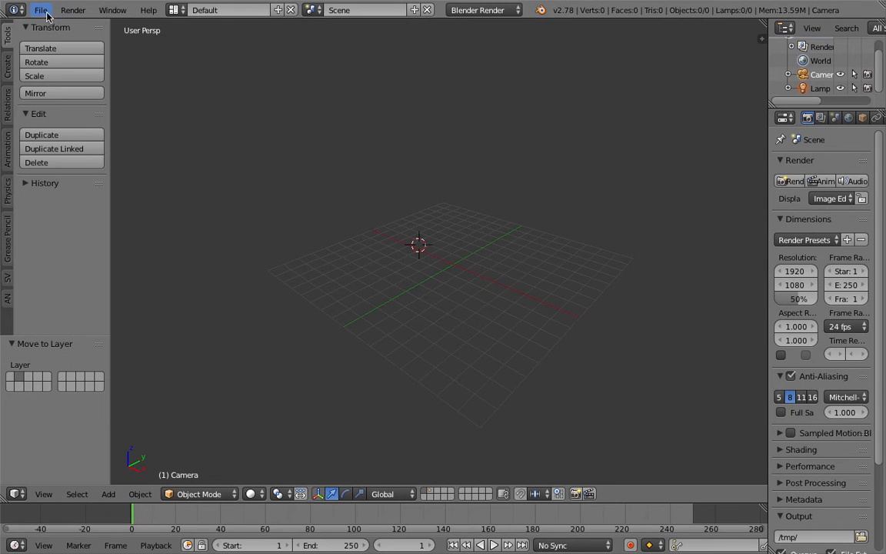
pyautogui.click(41, 10)
pyautogui.moveTo(99, 258)
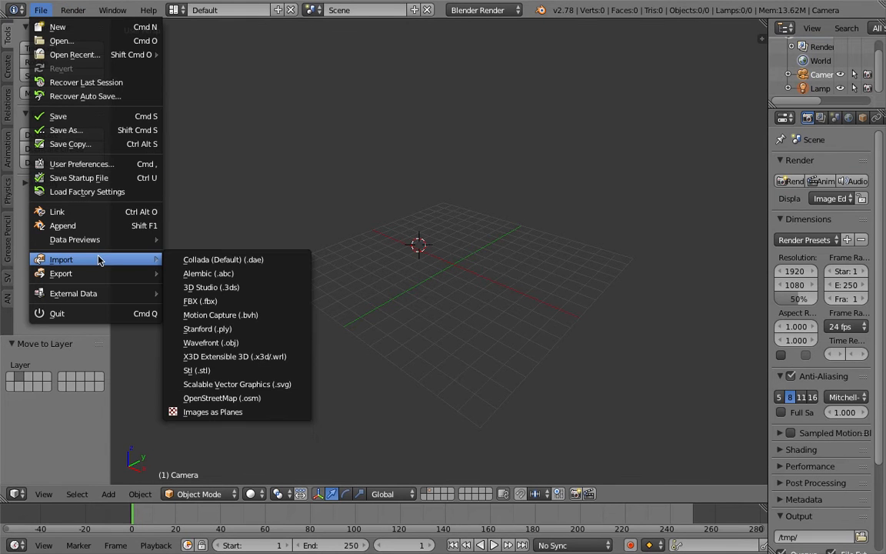
pyautogui.click(236, 412)
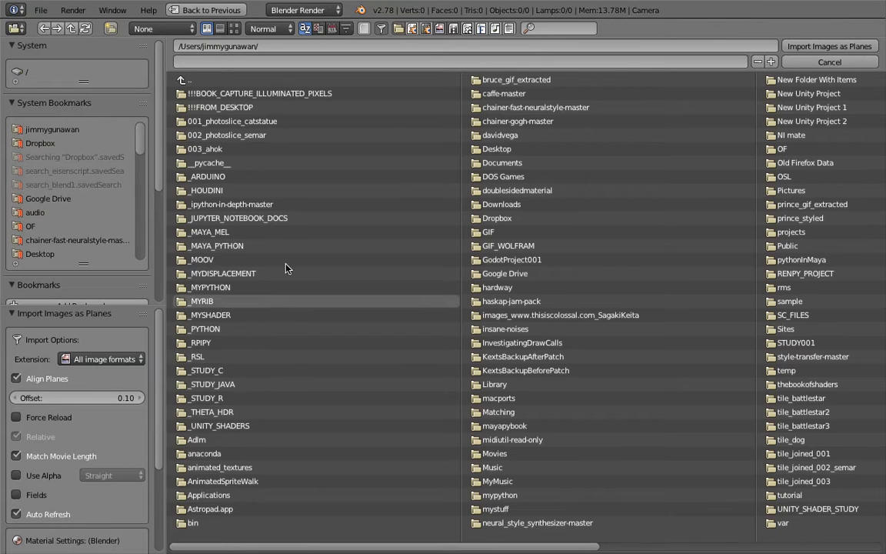
pyautogui.click(51, 476)
pyautogui.scroll(-3, 153, 400)
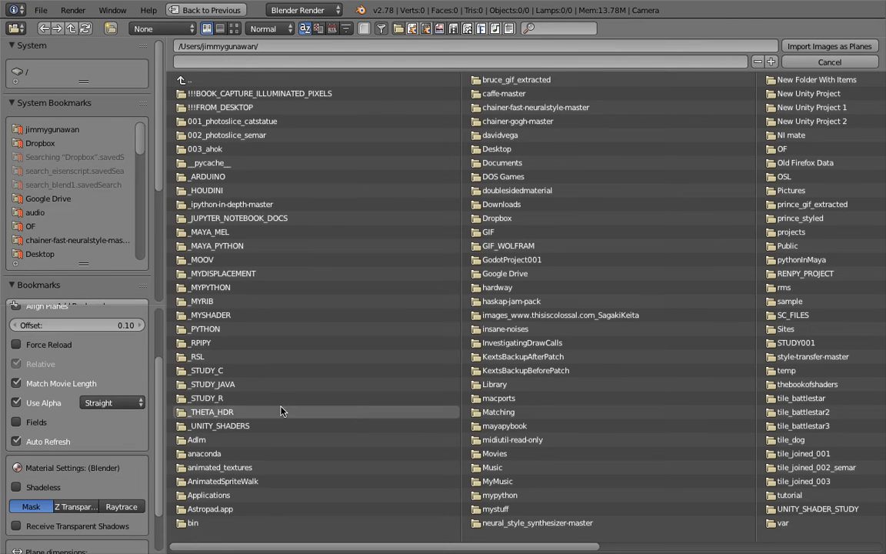
# Step: Import all the PNG files from the Desktop/_RANDOM_PNG/SUSHI folder as image planes
pyautogui.click(40, 254)
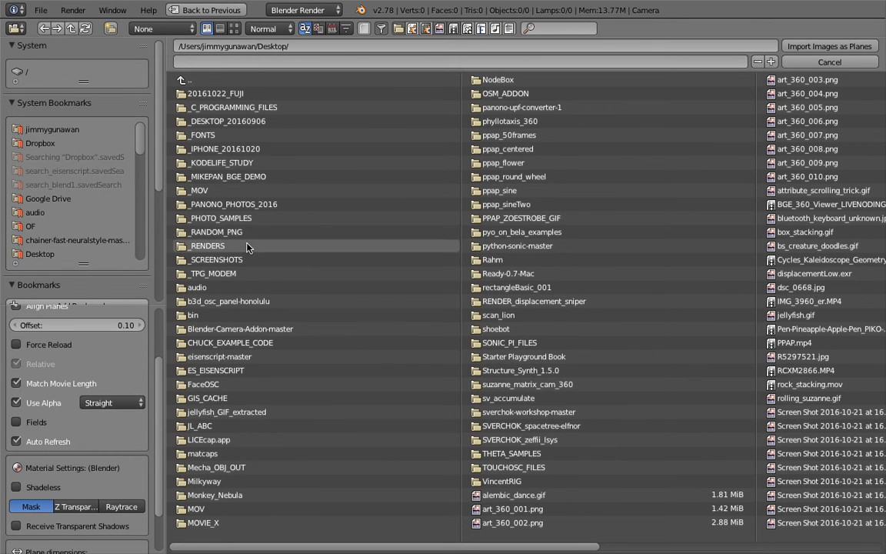
pyautogui.click(231, 231)
pyautogui.click(221, 94)
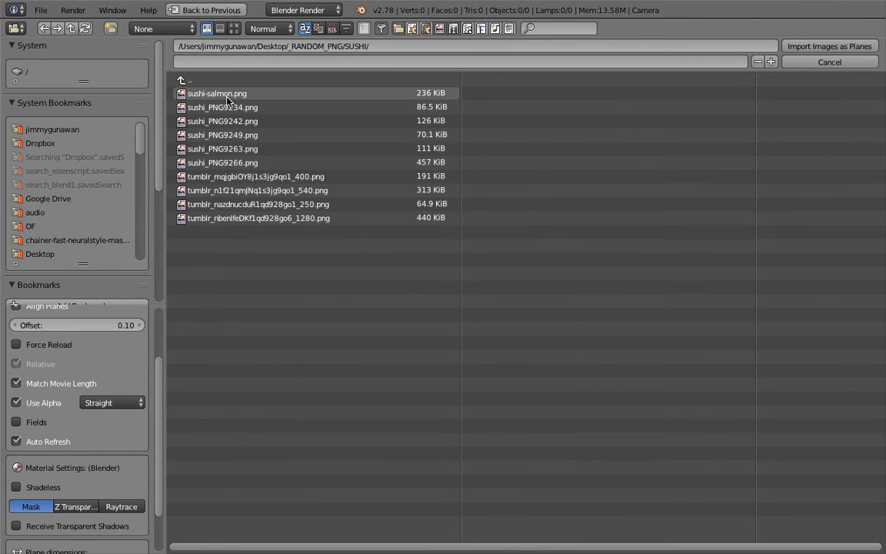
pyautogui.press('a')
pyautogui.press('a')
pyautogui.press('a')
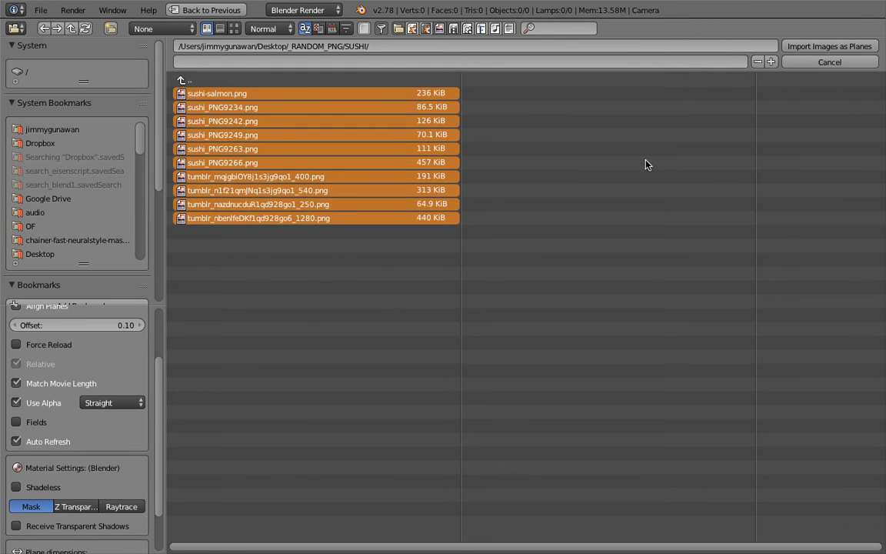
pyautogui.click(829, 48)
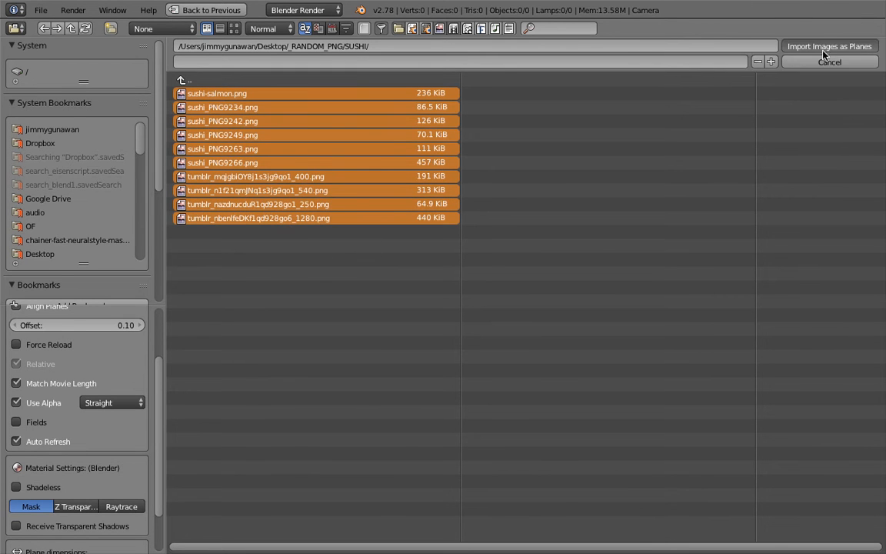
# Step: Display the imported sushi planes with textured viewport shading and deselect them all
pyautogui.moveTo(565, 273); pyautogui.dragTo(320, 234, button='middle')
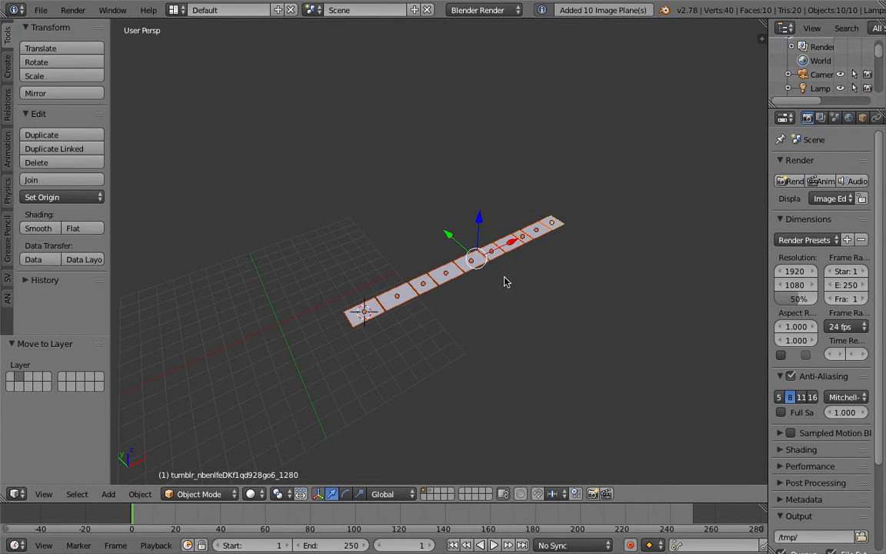
pyautogui.moveTo(505, 282)
pyautogui.mouseDown(button='middle')
pyautogui.moveTo(457, 303)
pyautogui.moveTo(403, 346)
pyautogui.mouseUp(button='middle')
pyautogui.click(250, 493)
pyautogui.click(282, 430)
pyautogui.moveTo(282, 432); pyautogui.dragTo(471, 257, button='middle')
pyautogui.press('a')
pyautogui.scroll(2, 471, 290)
pyautogui.scroll(-3, 513, 290)
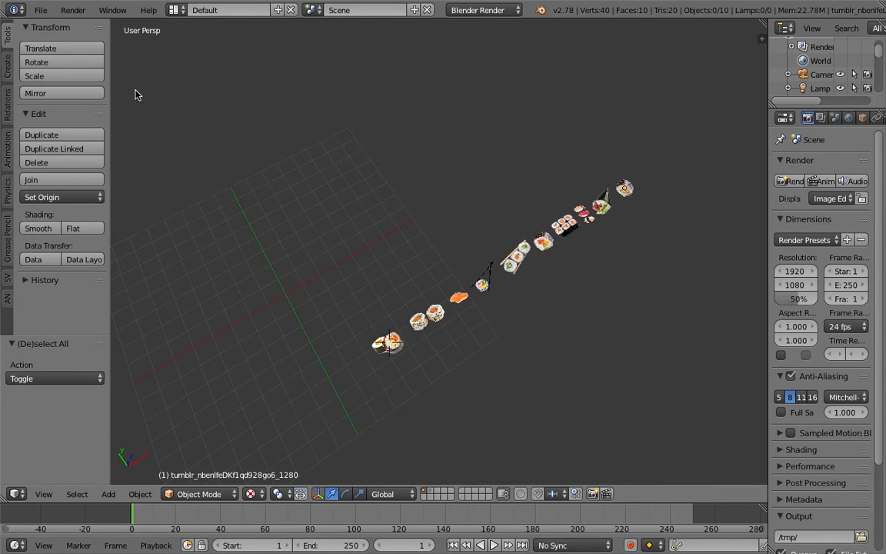
# Step: Save the scene to the Desktop as AN_sushi_stamping_001.blend
pyautogui.click(41, 11)
pyautogui.click(108, 120)
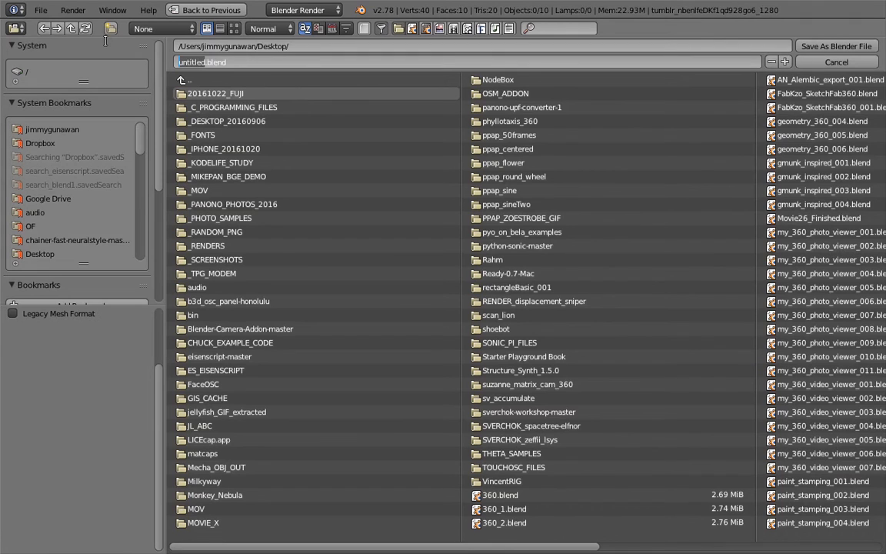
pyautogui.write('sushi_stamping_001')
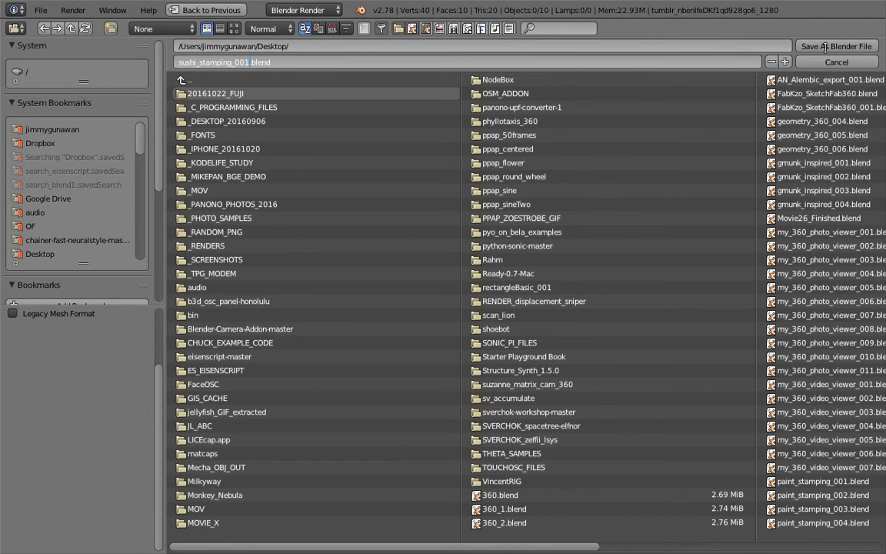
pyautogui.press('Return')
pyautogui.click(185, 62)
pyautogui.click(178, 62)
pyautogui.write('AN_')
pyautogui.click(834, 46)
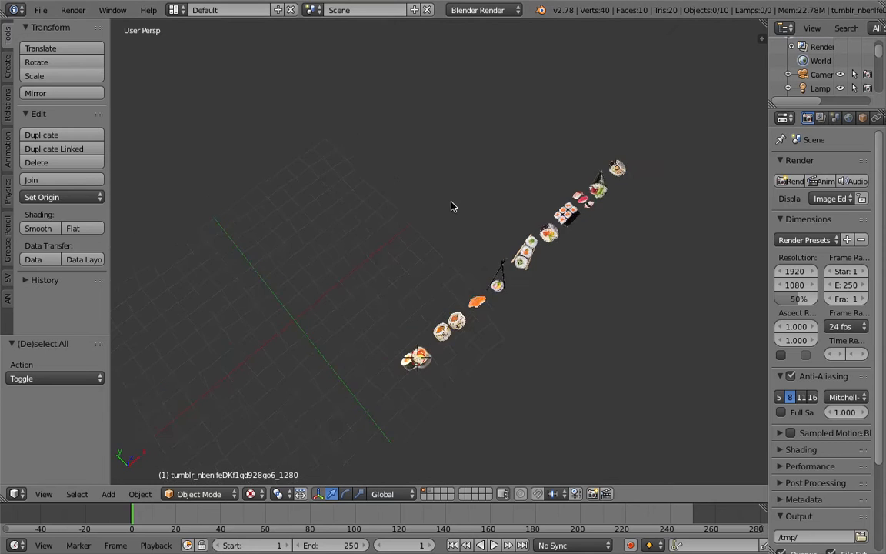
# Step: Switch to a duplicate of the UV Editing screen layout and collapse the image editor's Grease Pencil sidebar
pyautogui.click(172, 10)
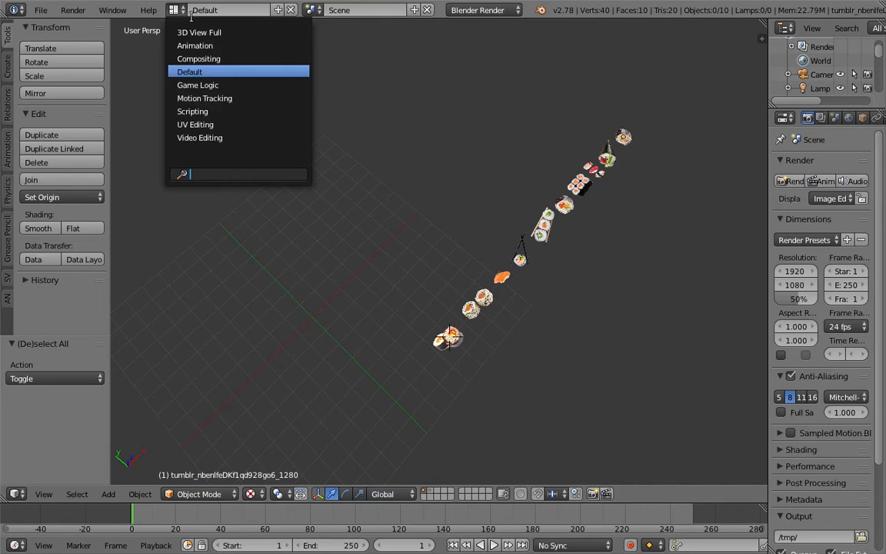
pyautogui.click(215, 124)
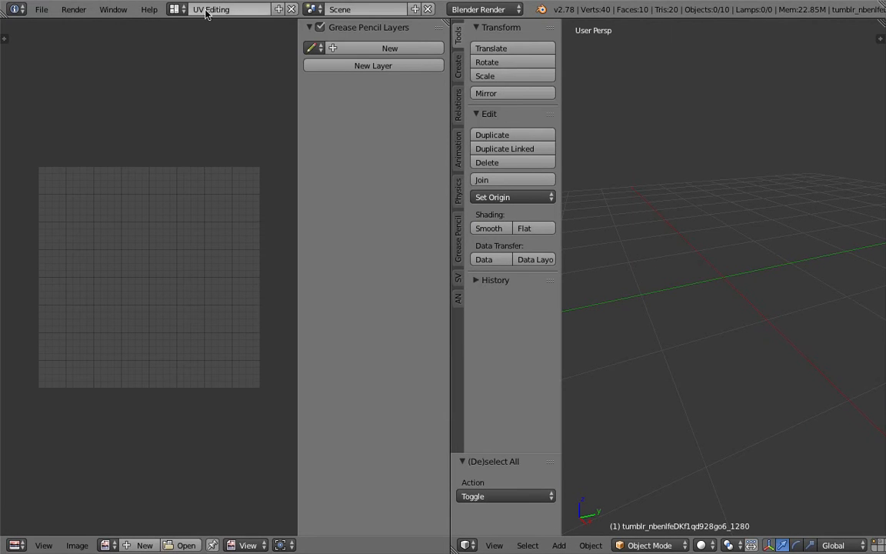
pyautogui.click(277, 10)
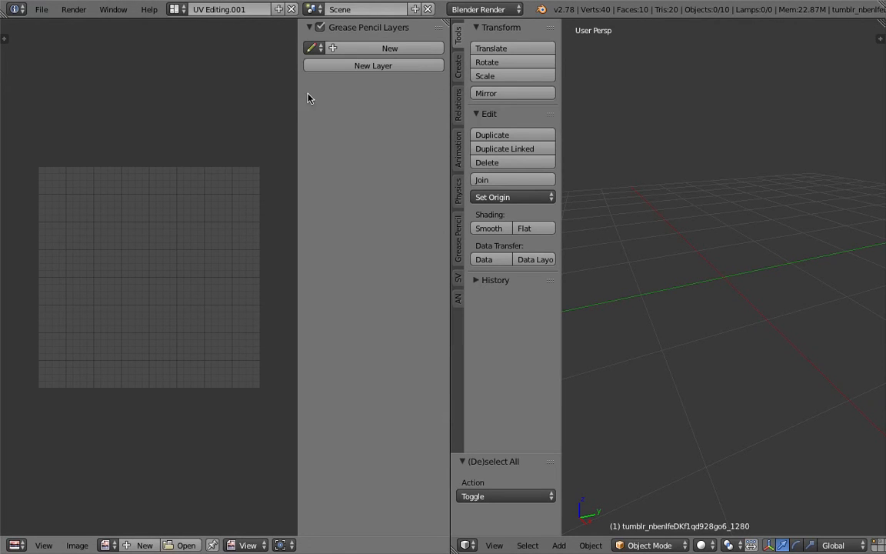
pyautogui.moveTo(298, 94); pyautogui.dragTo(472, 124)
pyautogui.moveTo(731, 173); pyautogui.dragTo(702, 231, button='middle')
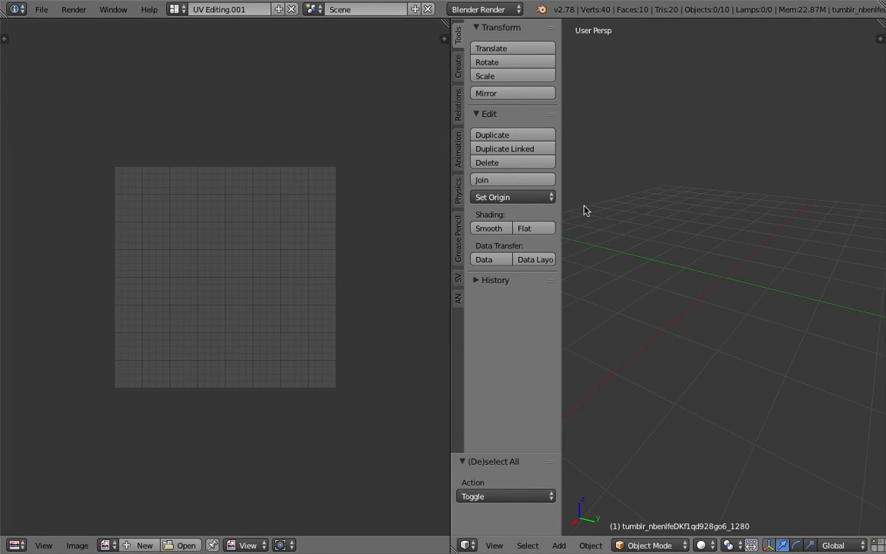
pyautogui.moveTo(450, 194); pyautogui.dragTo(455, 195)
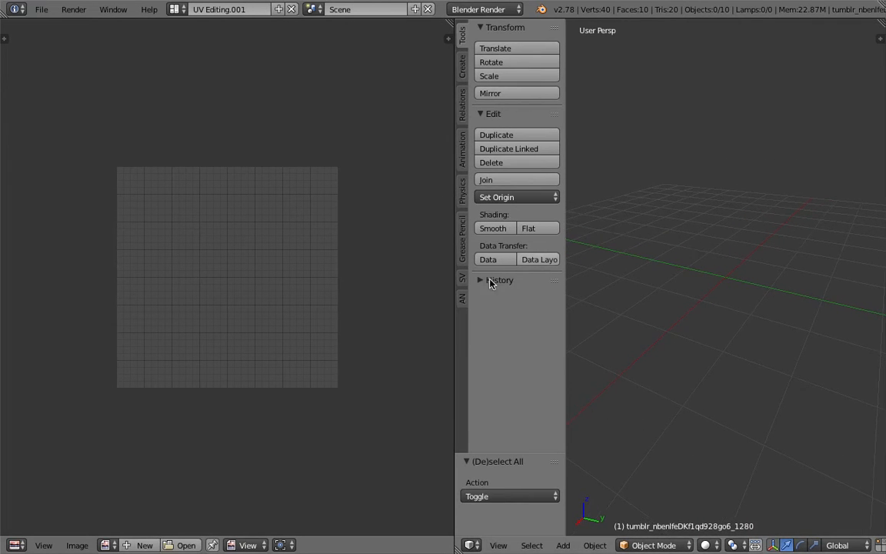
# Step: Create a new blank black image, 1024 × 1024 px with alpha, keeping the default name Untitled
pyautogui.click(245, 544)
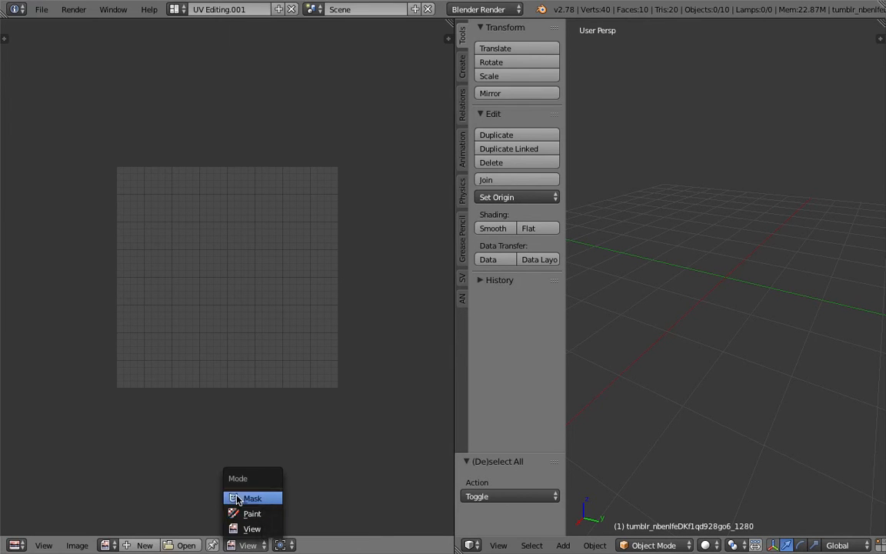
pyautogui.click(140, 546)
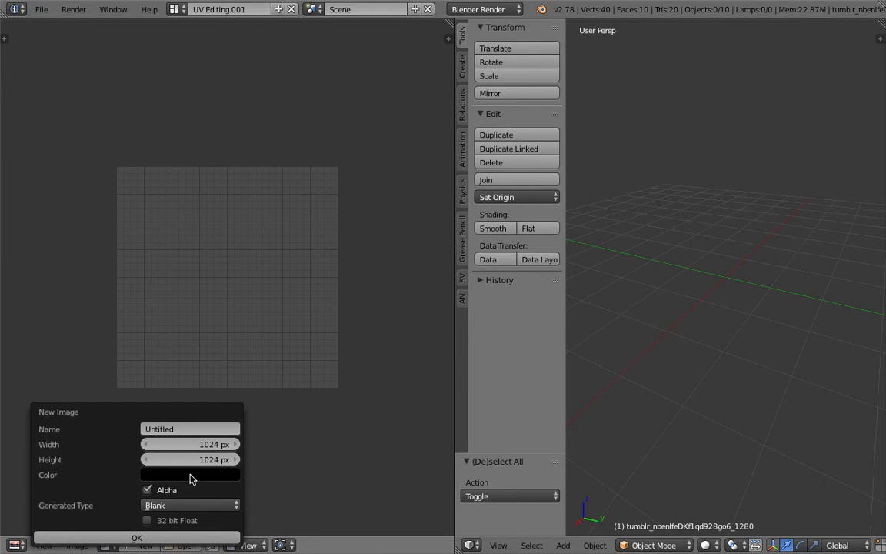
pyautogui.click(192, 430)
pyautogui.moveTo(140, 428); pyautogui.dragTo(126, 425)
pyautogui.click(112, 438)
pyautogui.click(185, 508)
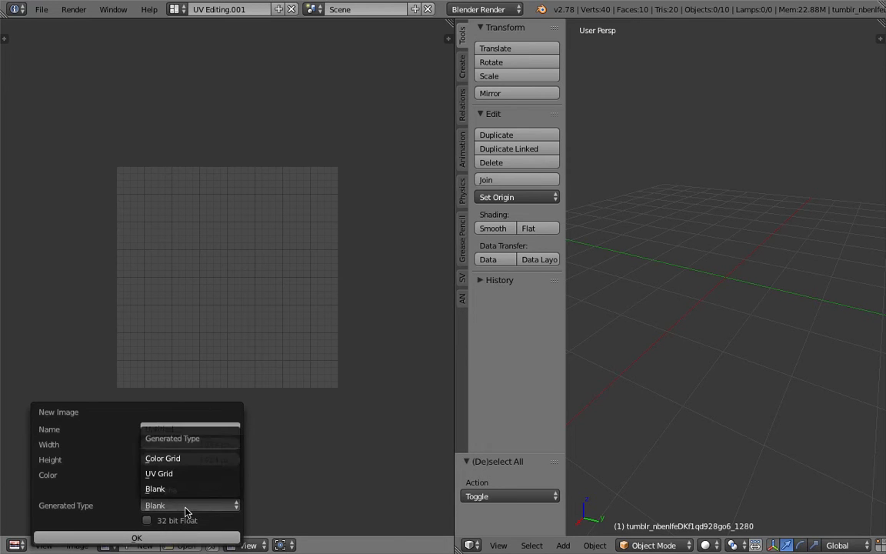
pyautogui.click(203, 521)
pyautogui.click(202, 521)
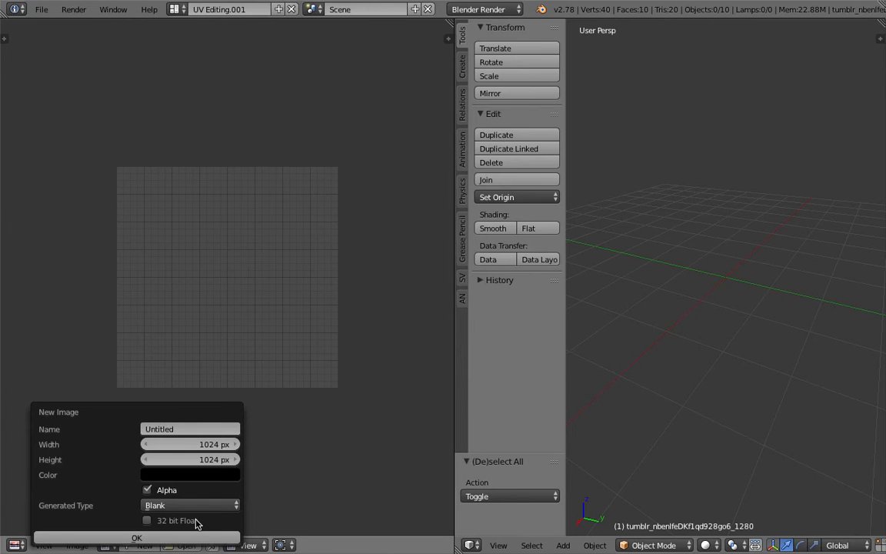
pyautogui.click(137, 537)
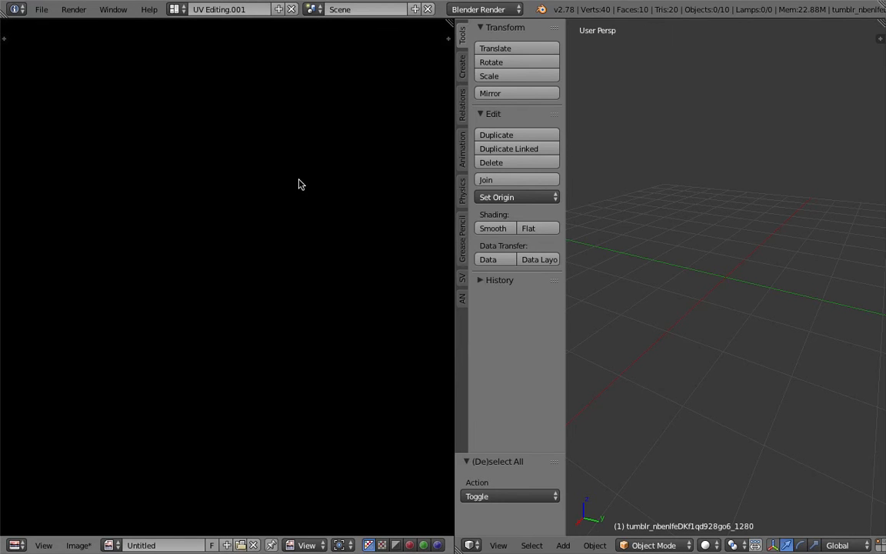
pyautogui.scroll(-4, 284, 214)
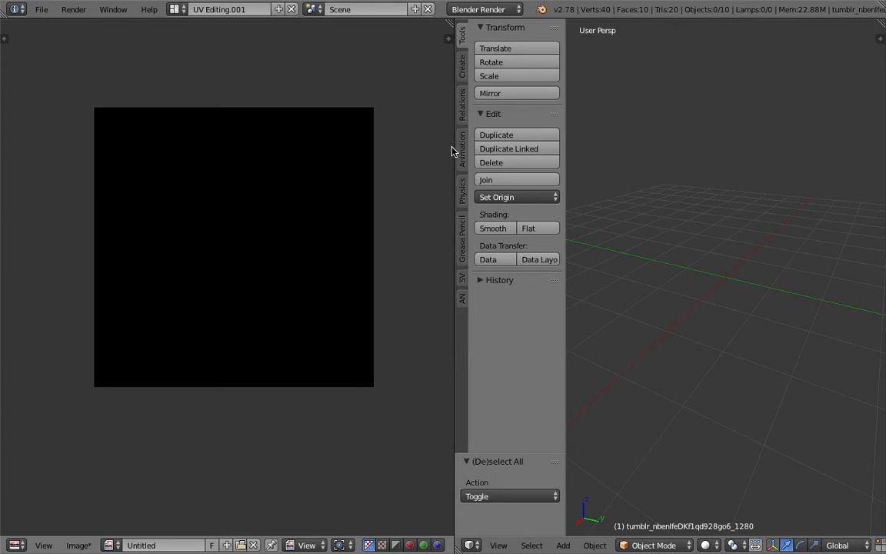
# Step: Widen the image editor and show both its tool shelf and its image properties beside the black canvas
pyautogui.moveTo(453, 147); pyautogui.dragTo(466, 149)
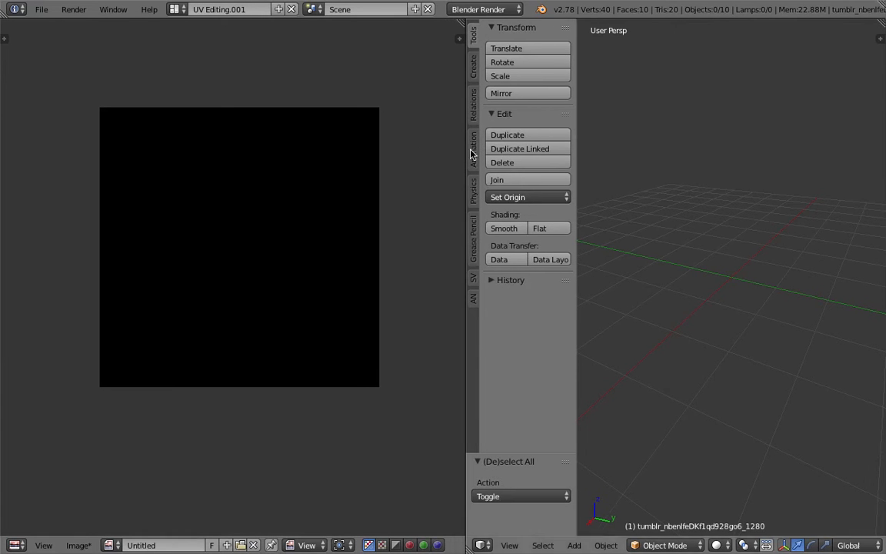
pyautogui.click(7, 37)
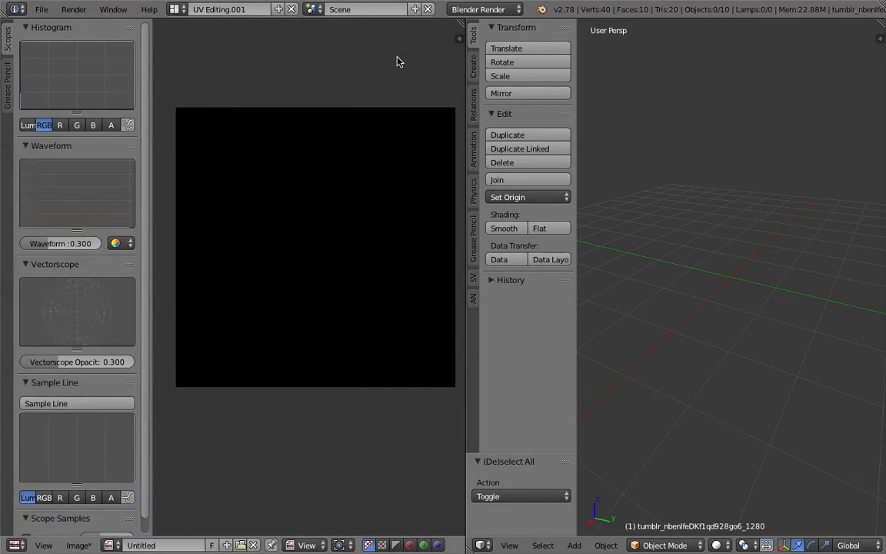
pyautogui.press('n')
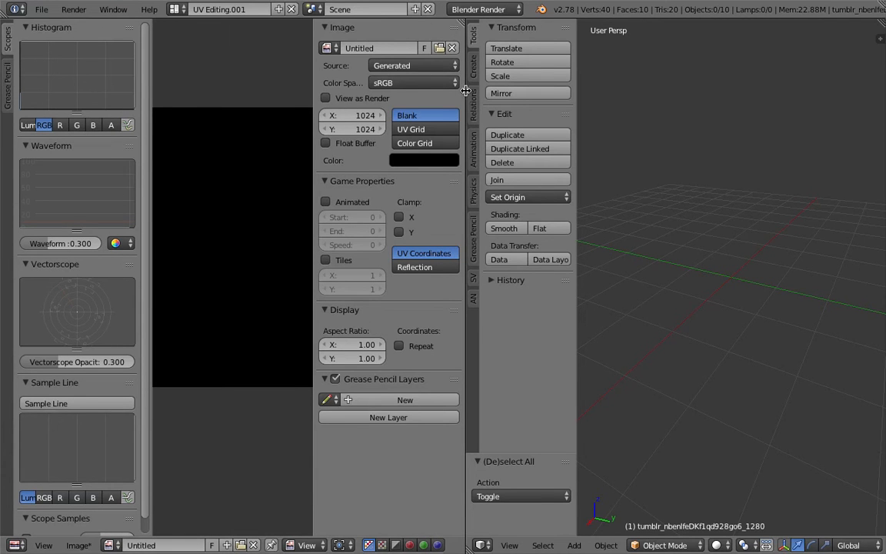
pyautogui.moveTo(464, 84); pyautogui.dragTo(631, 123)
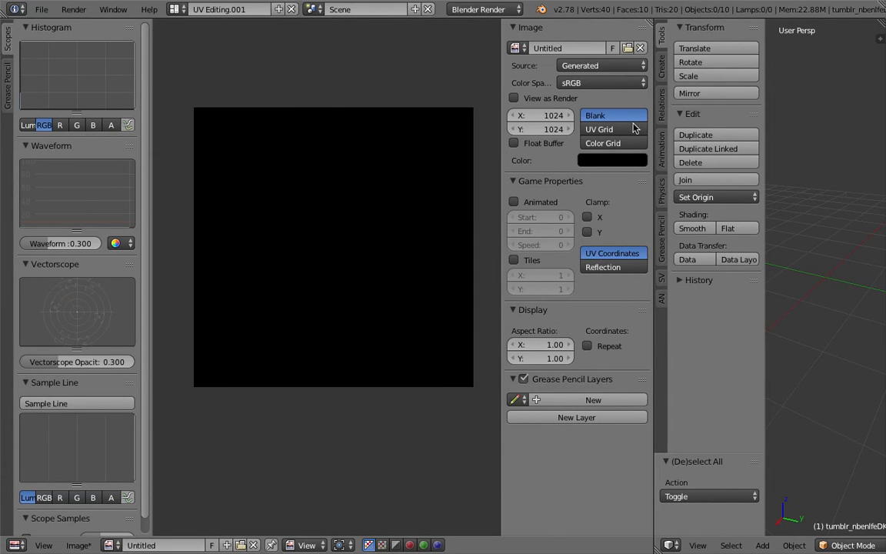
pyautogui.moveTo(366, 202); pyautogui.dragTo(360, 239, button='middle')
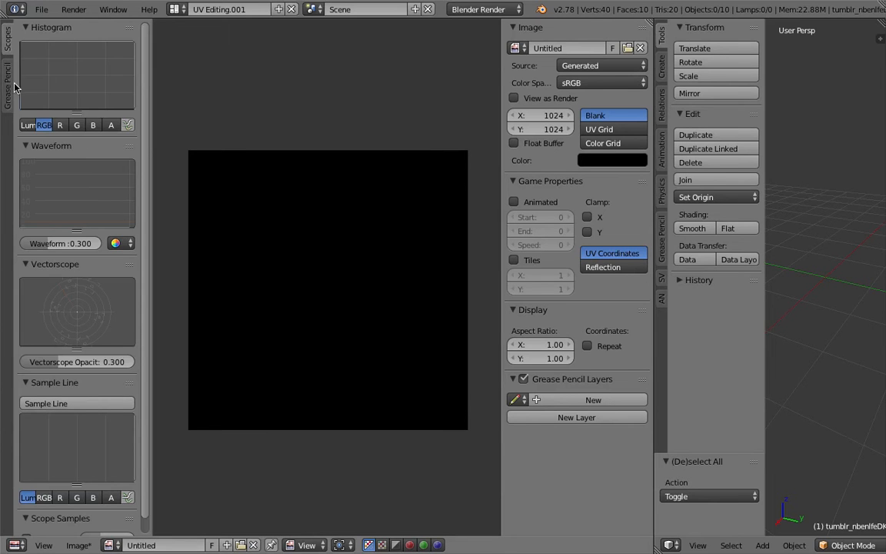
# Step: Switch the image editor to Paint mode with the Image Paint options showing, and save the Blender file
pyautogui.click(10, 83)
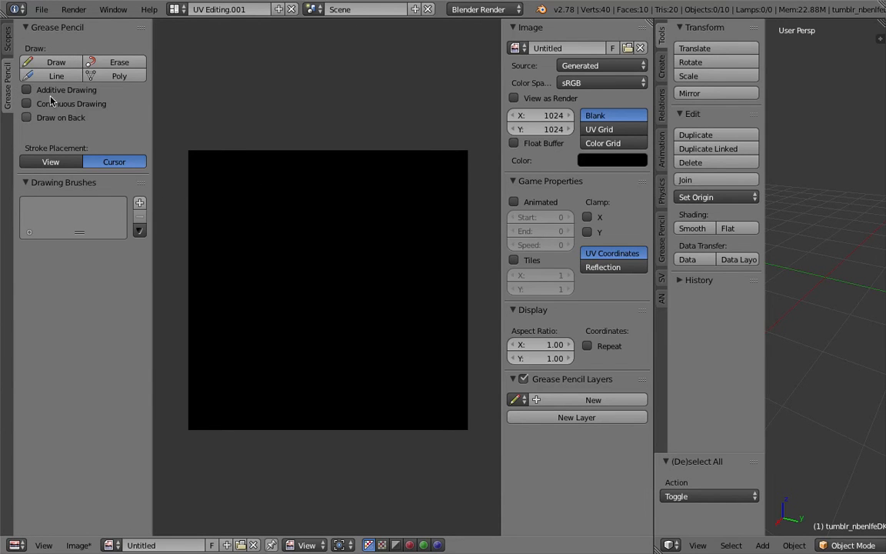
pyautogui.click(305, 543)
pyautogui.click(308, 545)
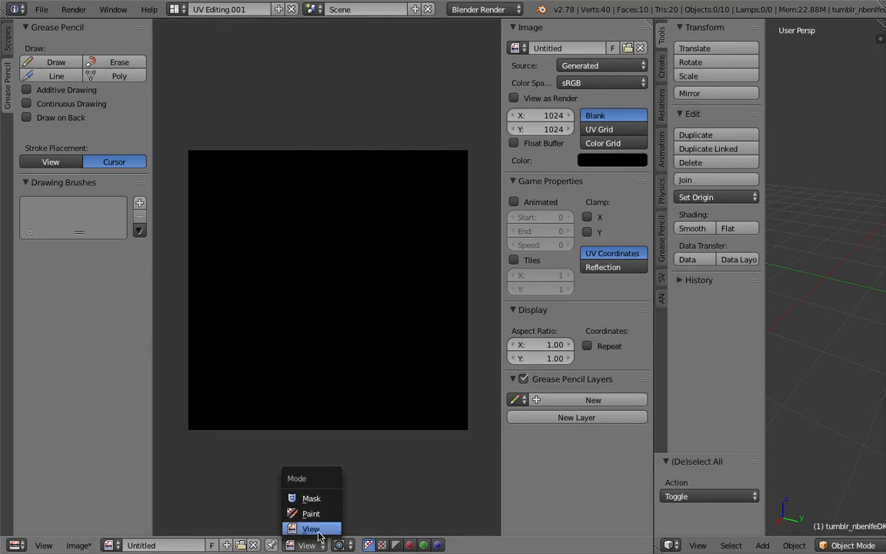
pyautogui.click(315, 516)
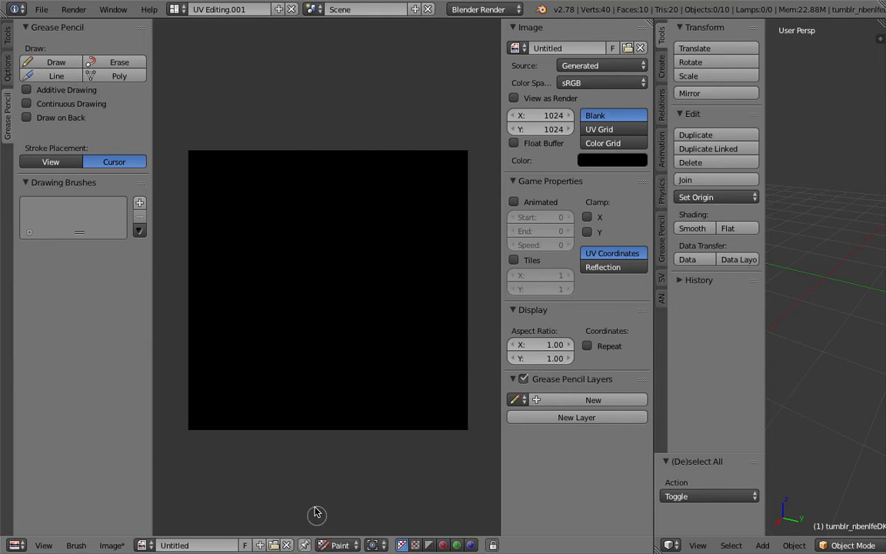
pyautogui.click(9, 68)
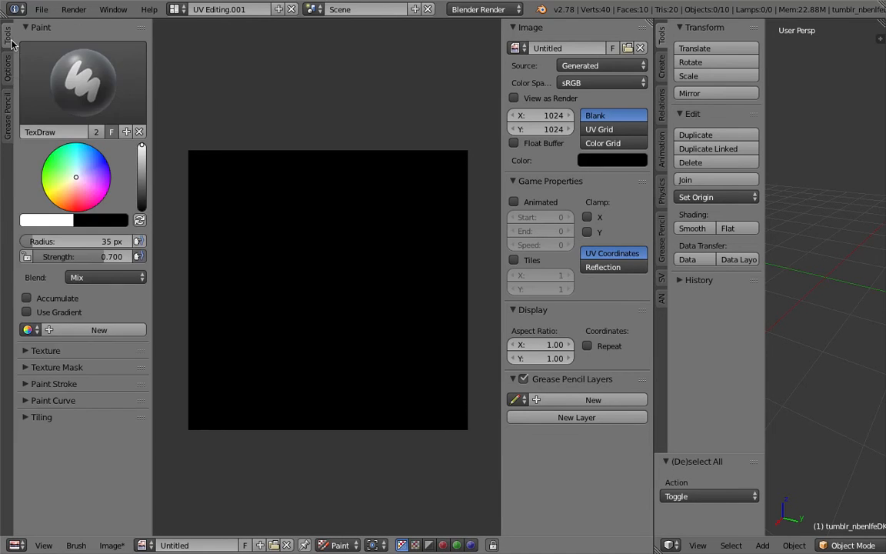
pyautogui.click(42, 9)
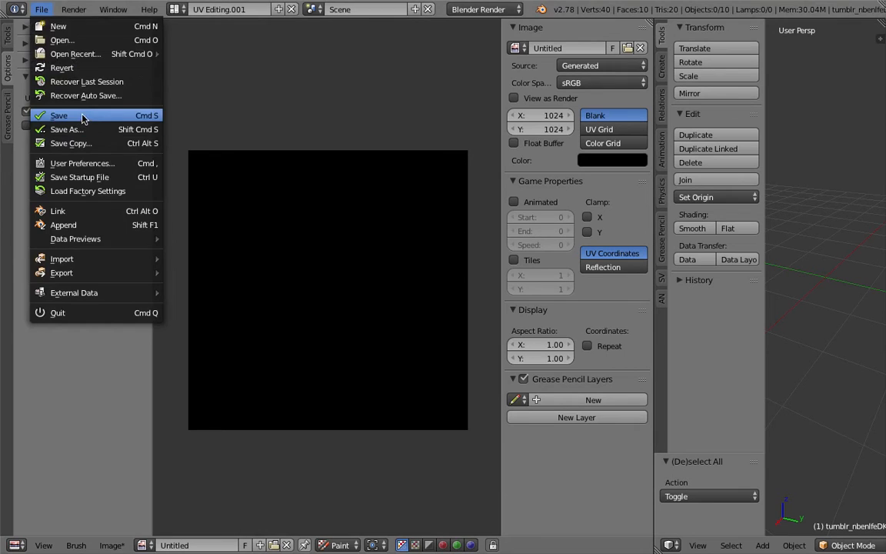
pyautogui.click(64, 113)
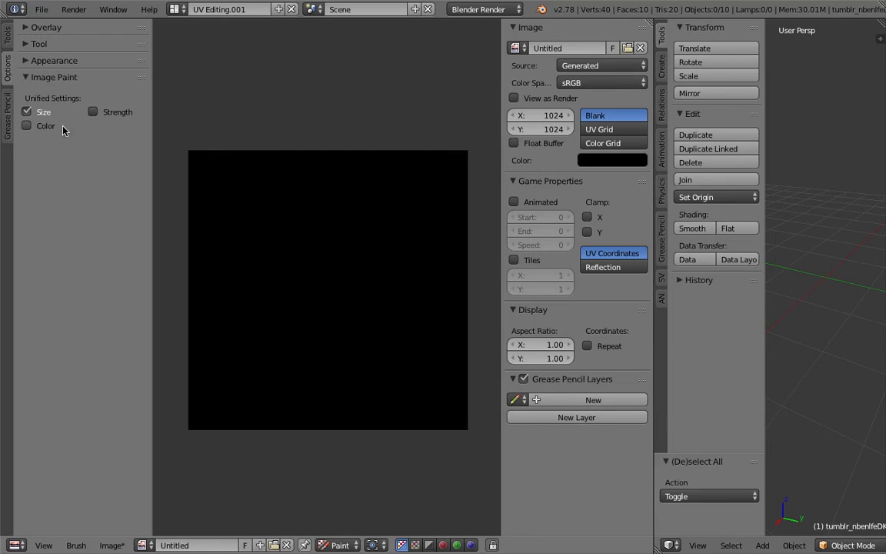
# Step: Review the brush's Appearance, Tool and Overlay options, leaving every options section collapsed
pyautogui.click(70, 77)
pyautogui.click(66, 60)
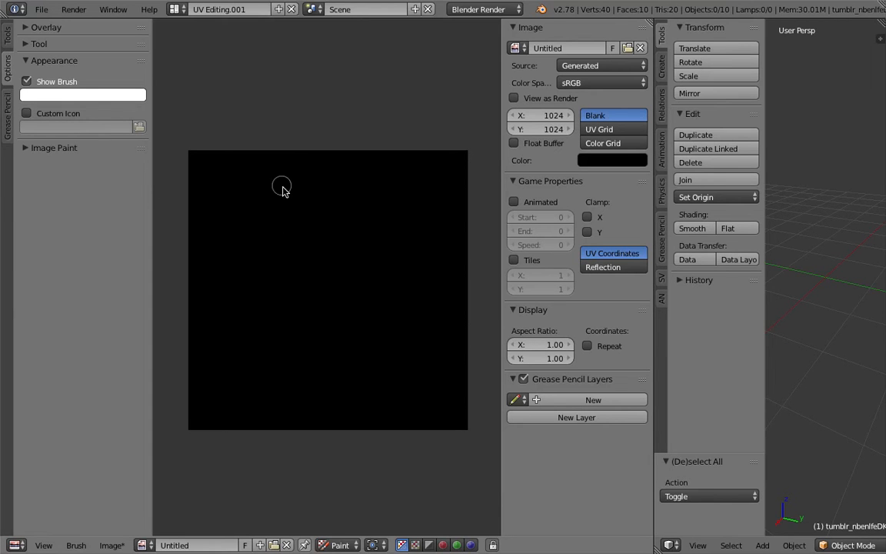
pyautogui.click(89, 100)
pyautogui.click(48, 55)
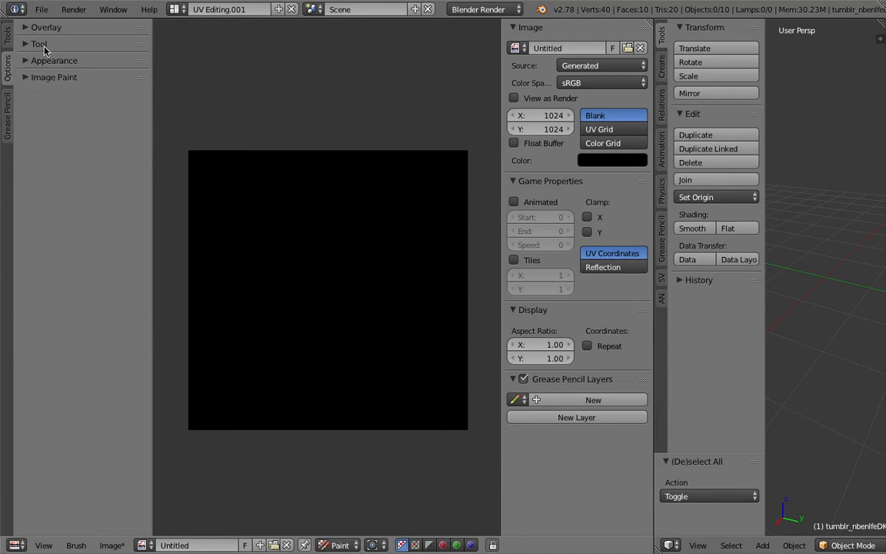
pyautogui.click(42, 44)
pyautogui.click(48, 29)
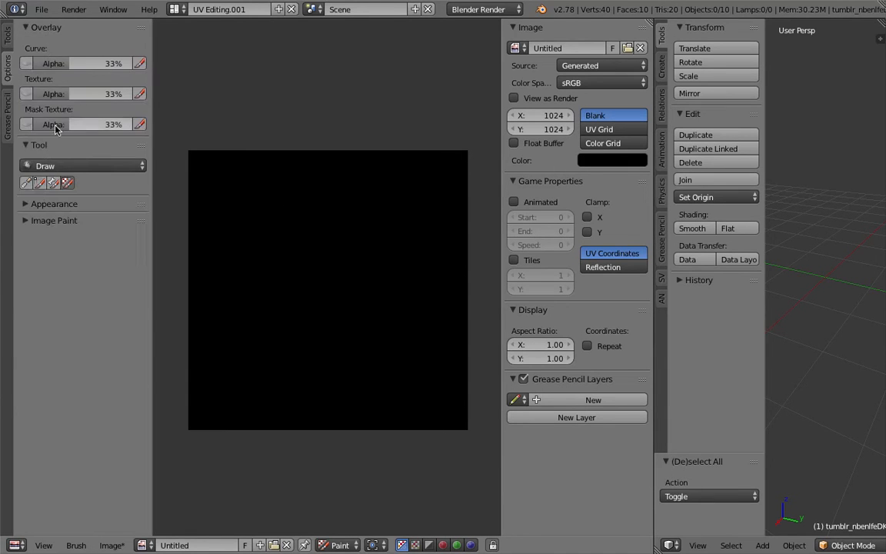
pyautogui.click(43, 146)
pyautogui.click(42, 28)
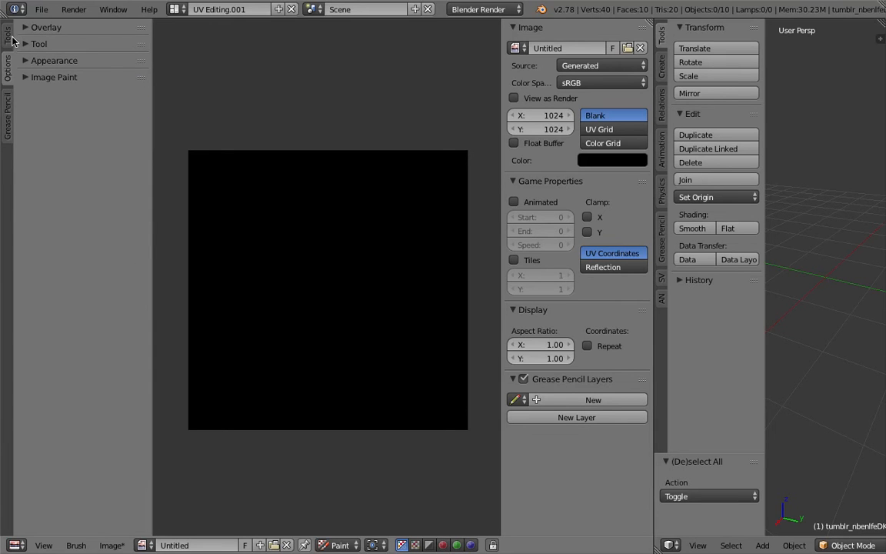
# Step: Show the TexDraw brush's paint settings and scribble white test strokes at 0.700 strength across the upper canvas
pyautogui.click(9, 37)
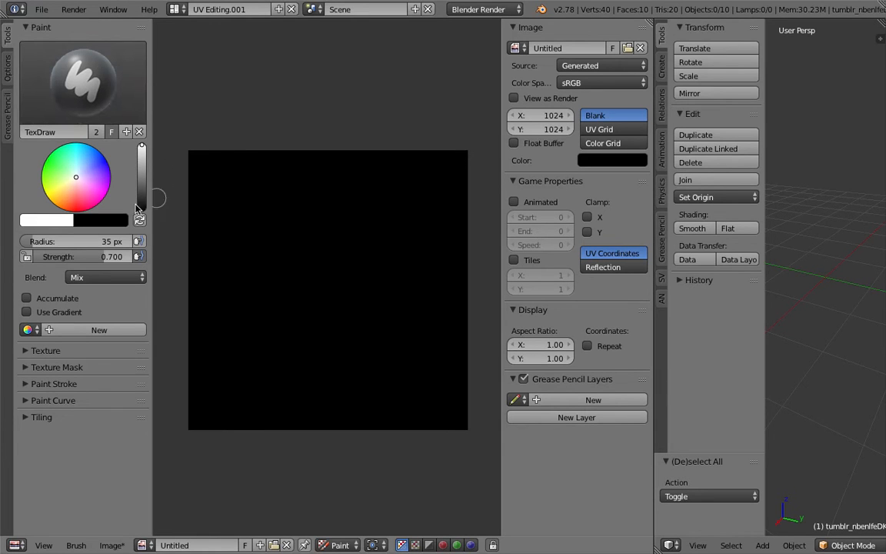
pyautogui.moveTo(247, 178)
pyautogui.mouseDown()
pyautogui.moveTo(283, 196)
pyautogui.moveTo(373, 194)
pyautogui.mouseUp()
pyautogui.moveTo(431, 187)
pyautogui.mouseDown()
pyautogui.moveTo(409, 222)
pyautogui.moveTo(382, 214)
pyautogui.mouseUp()
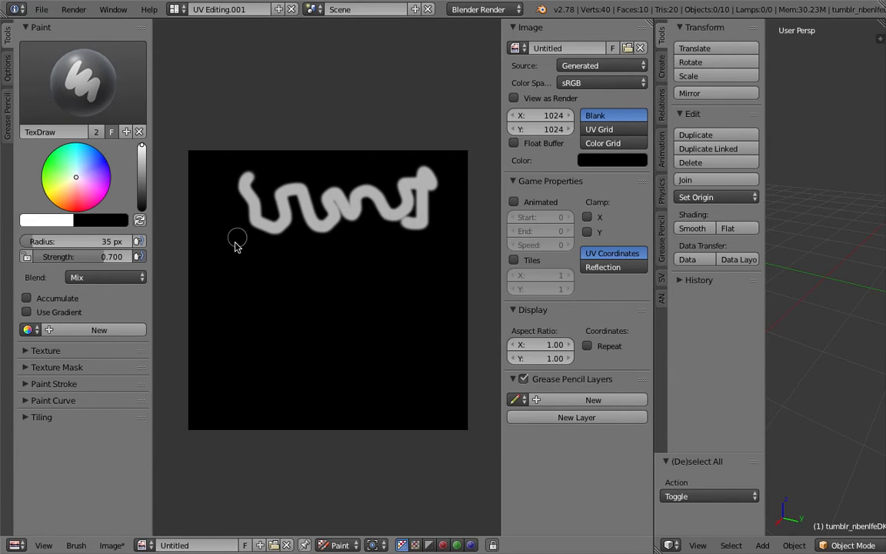
pyautogui.moveTo(219, 248); pyautogui.dragTo(244, 245)
# Step: Set the brush strength to 1.000 and paint solid white test strokes across and below the earlier scribble
pyautogui.moveTo(85, 257); pyautogui.dragTo(137, 257)
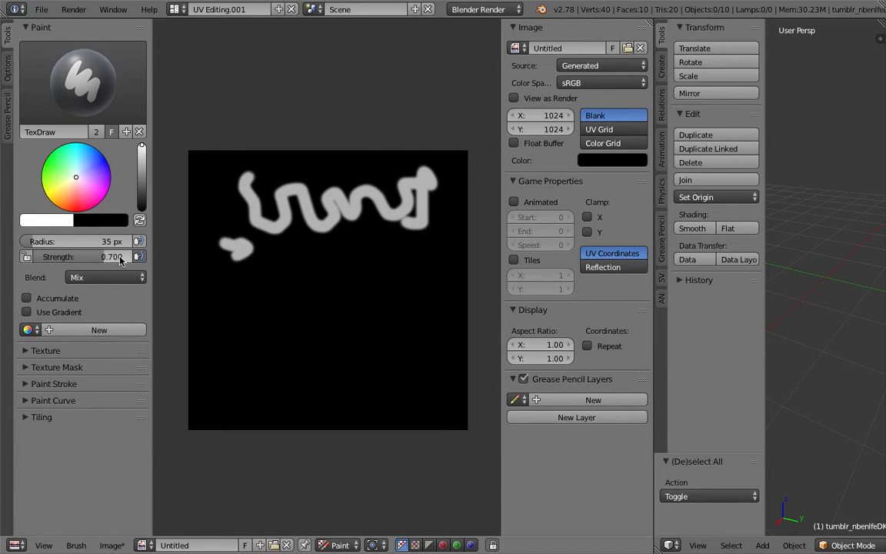
pyautogui.moveTo(201, 275)
pyautogui.mouseDown()
pyautogui.moveTo(296, 269)
pyautogui.moveTo(366, 202)
pyautogui.moveTo(373, 248)
pyautogui.moveTo(316, 257)
pyautogui.moveTo(358, 281)
pyautogui.moveTo(419, 252)
pyautogui.mouseUp()
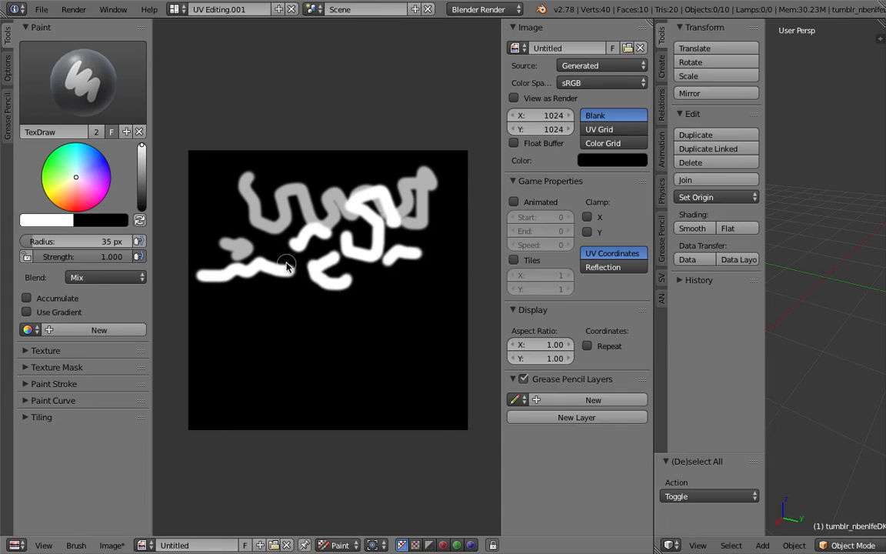
pyautogui.moveTo(275, 243); pyautogui.dragTo(281, 229)
pyautogui.moveTo(231, 214); pyautogui.dragTo(234, 205)
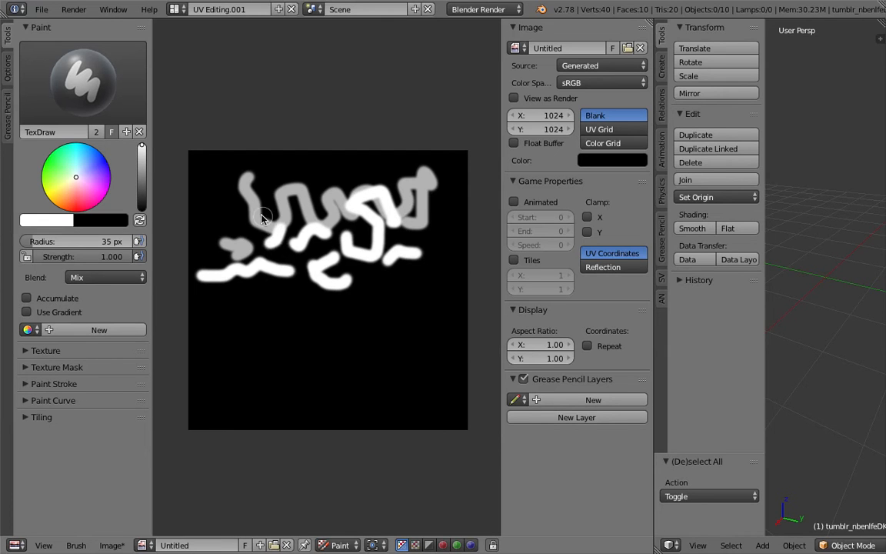
# Step: Enable Use Gradient on the brush and paint short test strokes near the canvas's left side
pyautogui.click(72, 316)
pyautogui.moveTo(231, 200); pyautogui.dragTo(246, 302)
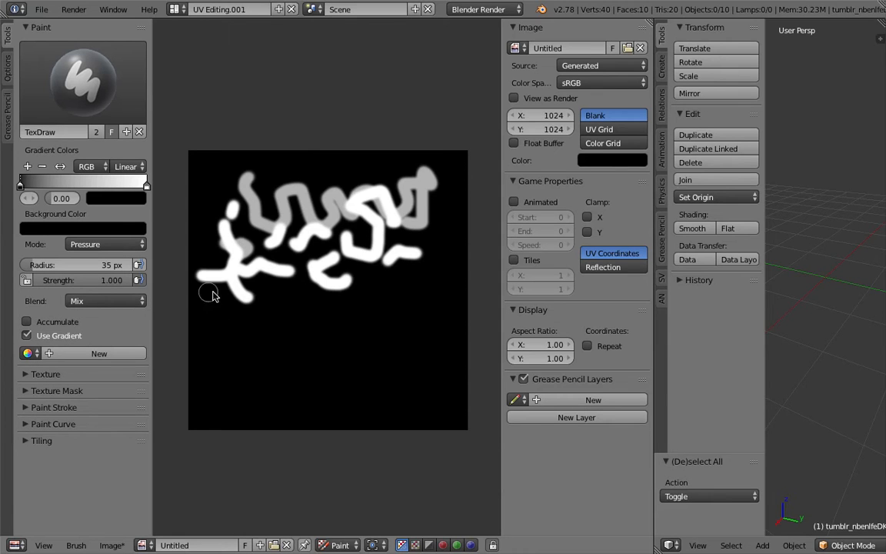
pyautogui.moveTo(212, 296); pyautogui.dragTo(229, 299)
# Step: Recolour the brush gradient from pink at its start to blue at its end, and paint a wavy test stroke
pyautogui.click(115, 199)
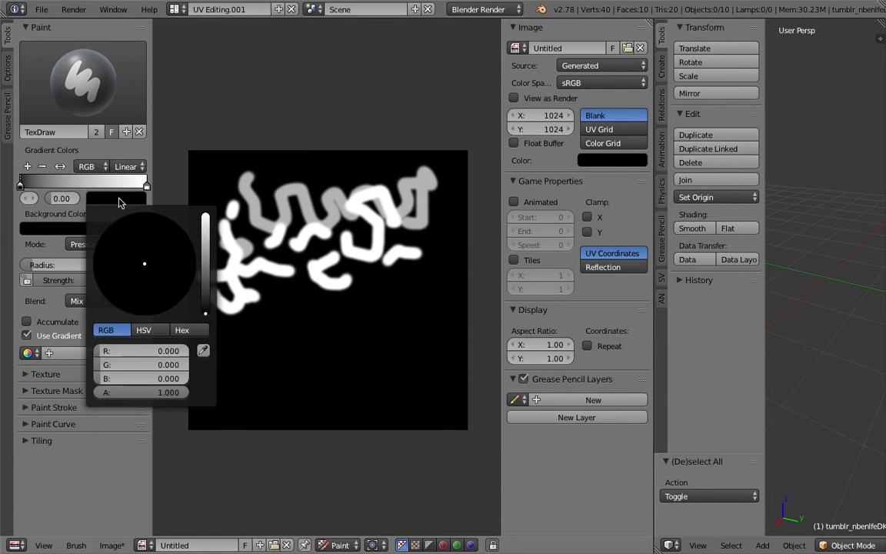
pyautogui.moveTo(204, 258); pyautogui.dragTo(205, 213)
pyautogui.moveTo(174, 258); pyautogui.dragTo(157, 306)
pyautogui.click(148, 187)
pyautogui.click(126, 200)
pyautogui.moveTo(145, 263); pyautogui.dragTo(175, 221)
pyautogui.moveTo(229, 292)
pyautogui.mouseDown()
pyautogui.moveTo(257, 314)
pyautogui.moveTo(316, 304)
pyautogui.moveTo(336, 273)
pyautogui.mouseUp()
# Step: Look through the brush's blending modes, keeping Mix, and compare the brush settings with and without the gradient
pyautogui.click(80, 301)
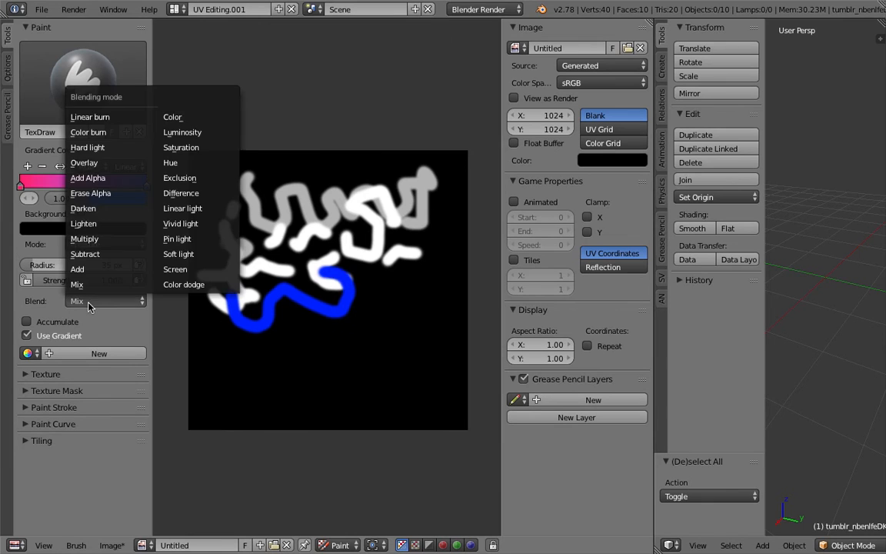
pyautogui.click(79, 281)
pyautogui.click(66, 336)
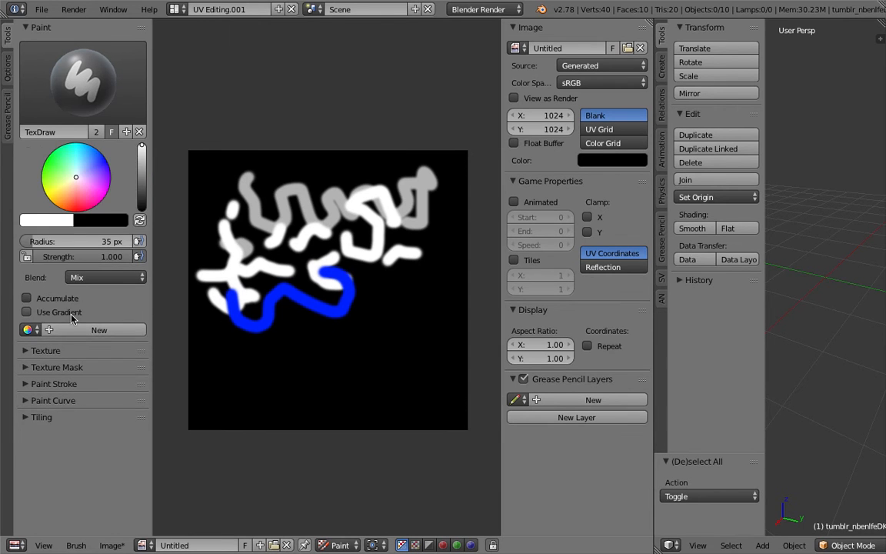
pyautogui.click(71, 314)
pyautogui.click(75, 374)
pyautogui.click(80, 373)
pyautogui.click(89, 374)
pyautogui.click(96, 374)
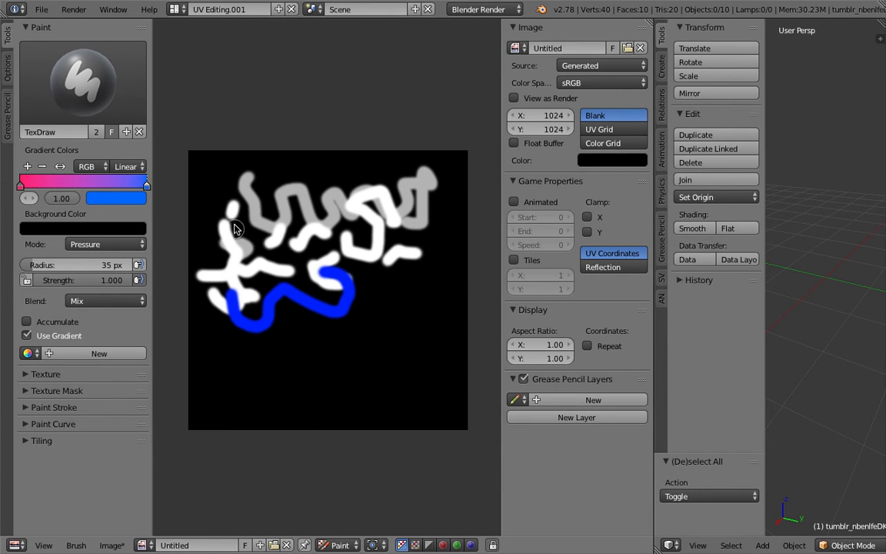
# Step: Scribble looping gradient strokes over the canvas, keeping the blend mode at Mix and the gradient mode at Pressure
pyautogui.moveTo(235, 229); pyautogui.dragTo(320, 201)
pyautogui.moveTo(367, 248)
pyautogui.mouseDown()
pyautogui.moveTo(385, 254)
pyautogui.moveTo(276, 231)
pyautogui.moveTo(284, 254)
pyautogui.moveTo(276, 303)
pyautogui.mouseUp()
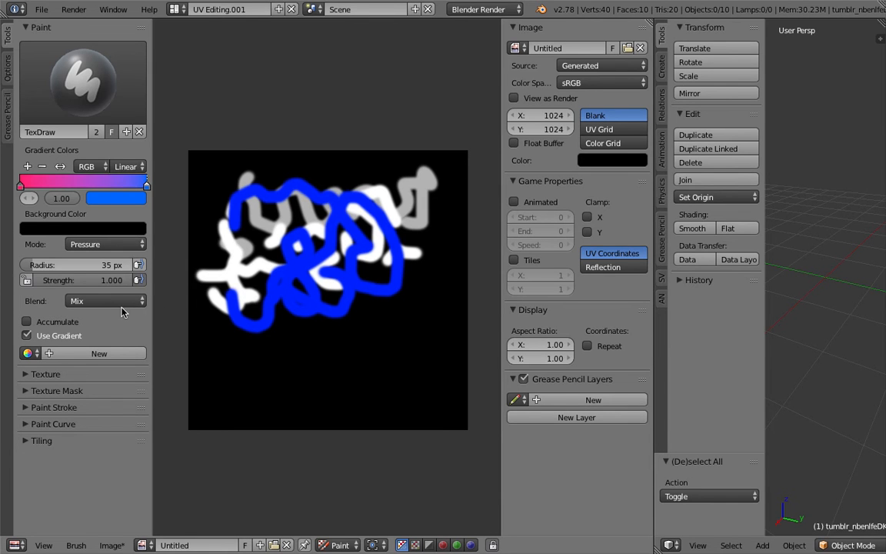
pyautogui.click(115, 302)
pyautogui.click(105, 277)
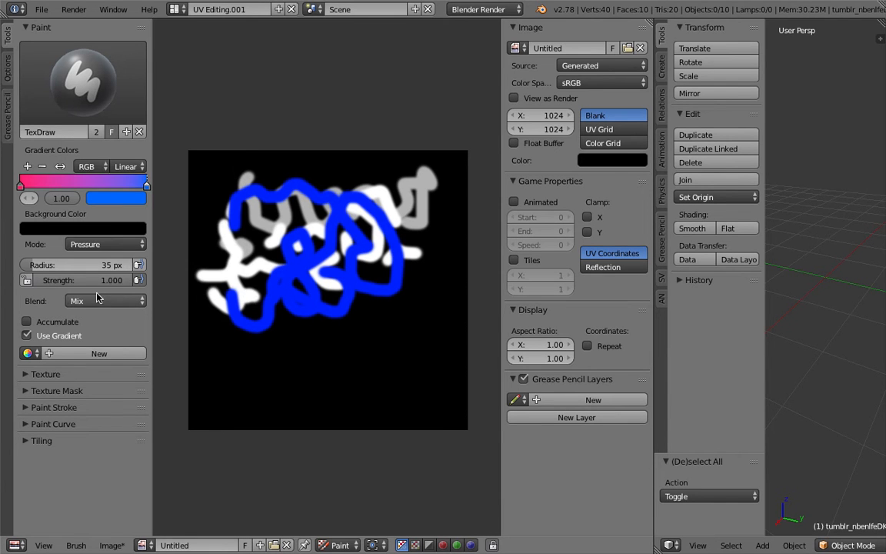
pyautogui.click(85, 244)
pyautogui.click(84, 231)
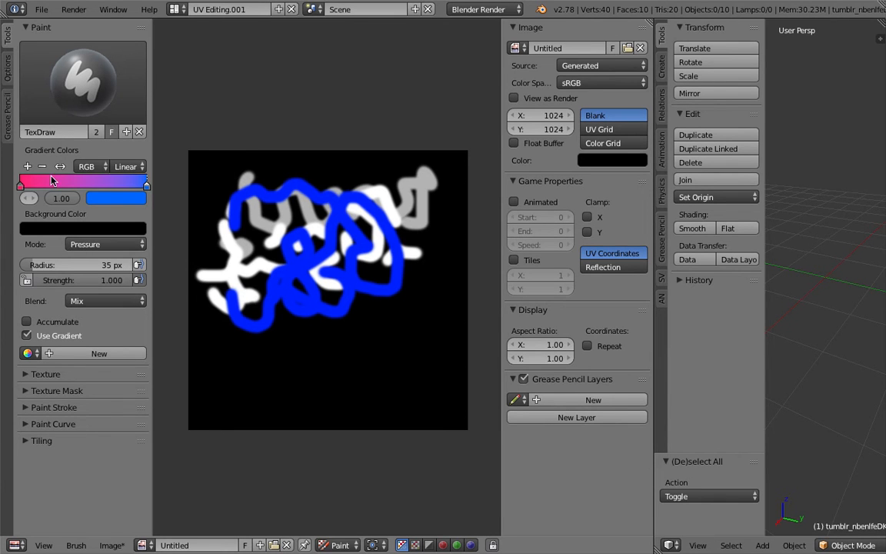
# Step: Set the gradient mode to Repeat with a gradient spacing of 4, and paint looping test strokes
pyautogui.click(80, 241)
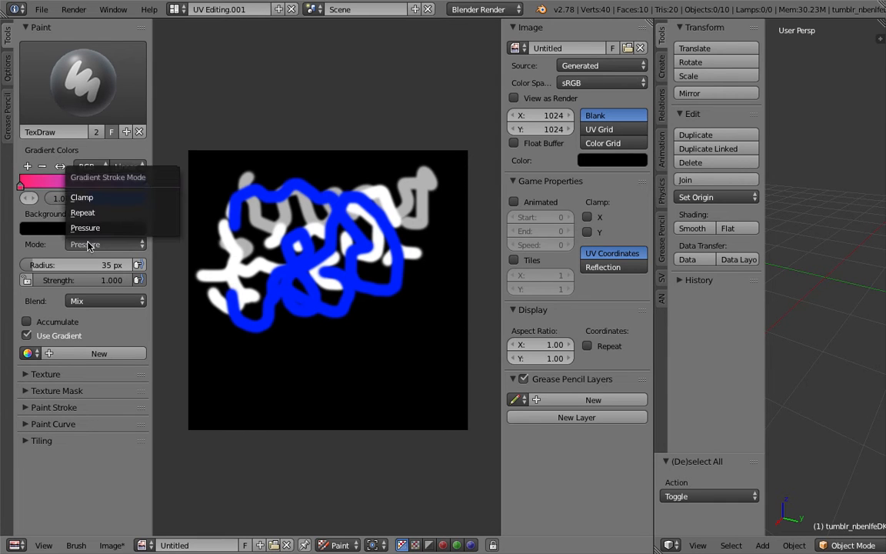
pyautogui.click(83, 210)
pyautogui.moveTo(213, 192)
pyautogui.mouseDown()
pyautogui.moveTo(265, 179)
pyautogui.moveTo(314, 207)
pyautogui.mouseUp()
pyautogui.click(140, 258)
pyautogui.moveTo(140, 258); pyautogui.dragTo(166, 259)
pyautogui.moveTo(240, 316)
pyautogui.mouseDown()
pyautogui.moveTo(306, 340)
pyautogui.moveTo(385, 311)
pyautogui.moveTo(319, 248)
pyautogui.moveTo(370, 280)
pyautogui.moveTo(298, 316)
pyautogui.moveTo(362, 316)
pyautogui.moveTo(285, 352)
pyautogui.mouseUp()
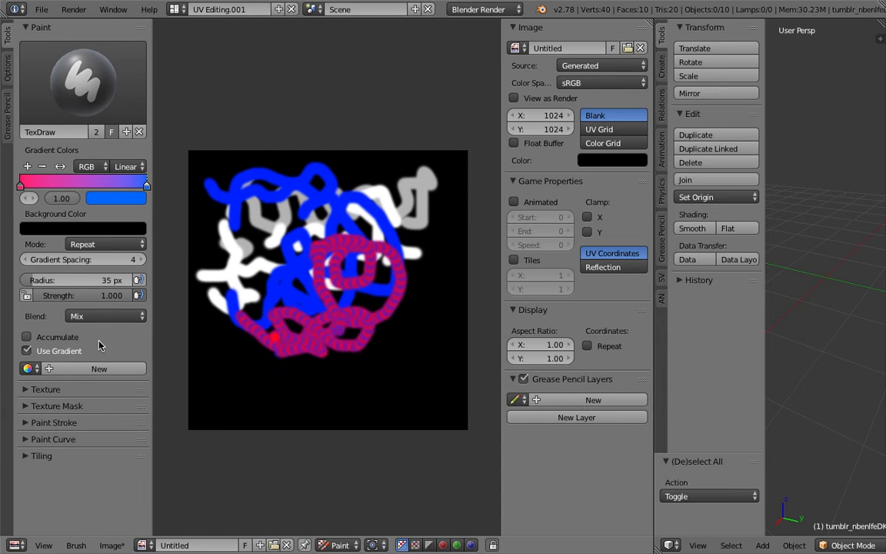
# Step: Turn off Use Gradient and expand the brush's Texture settings
pyautogui.click(40, 351)
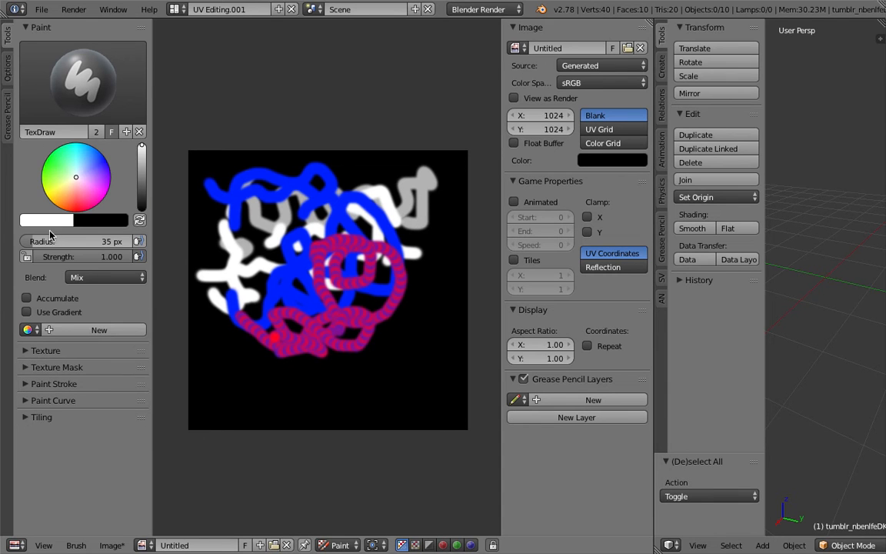
pyautogui.click(37, 352)
pyautogui.scroll(-4, 70, 304)
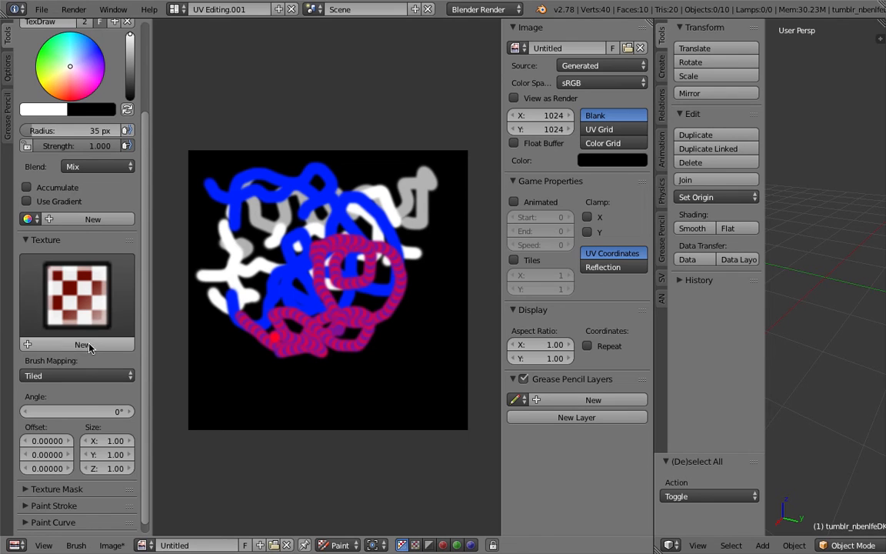
pyautogui.scroll(-1, 142, 327)
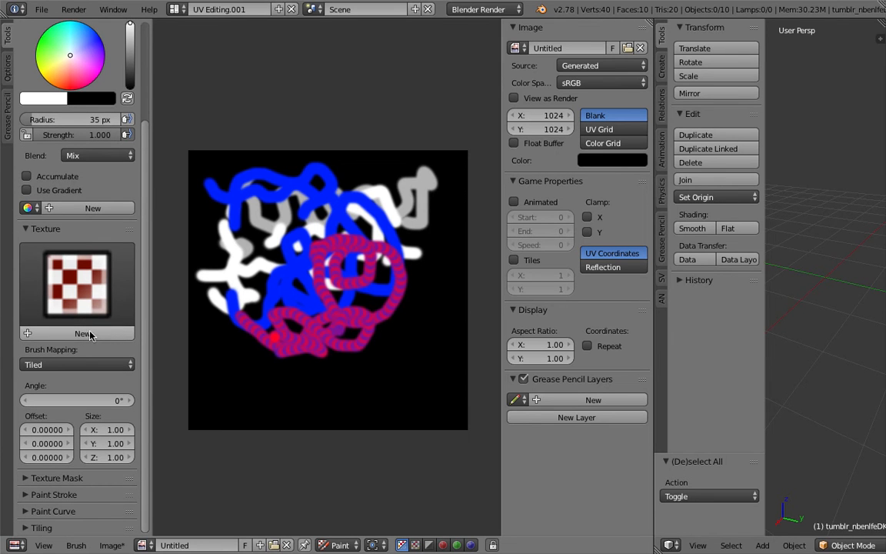
# Step: Assign the salmon sushi_PNG9 image as the brush texture and paint a test patch with Tiled mapping
pyautogui.click(74, 282)
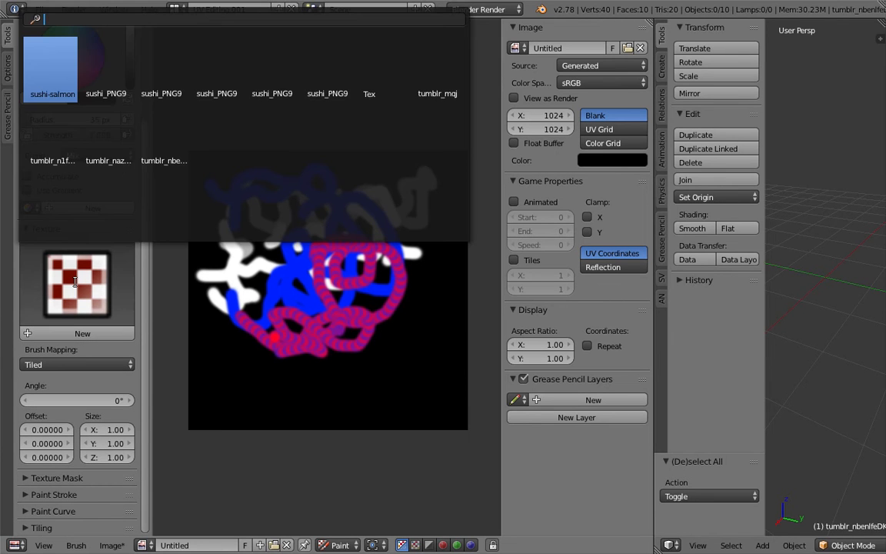
pyautogui.click(167, 75)
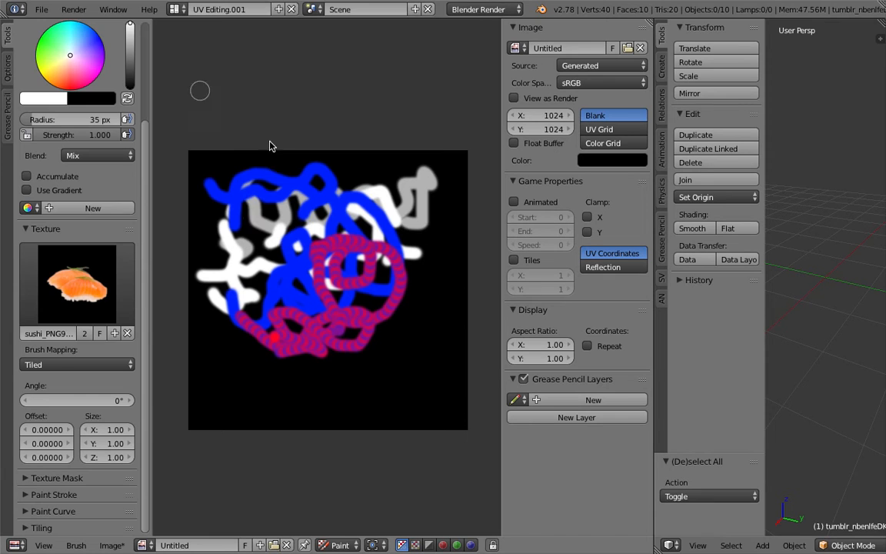
pyautogui.scroll(2, 275, 227)
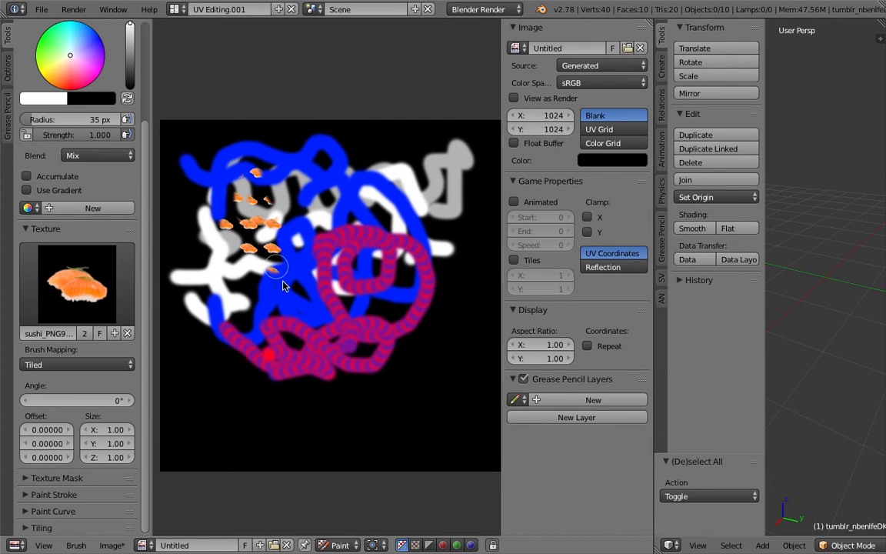
pyautogui.moveTo(278, 302); pyautogui.dragTo(296, 253, button='middle')
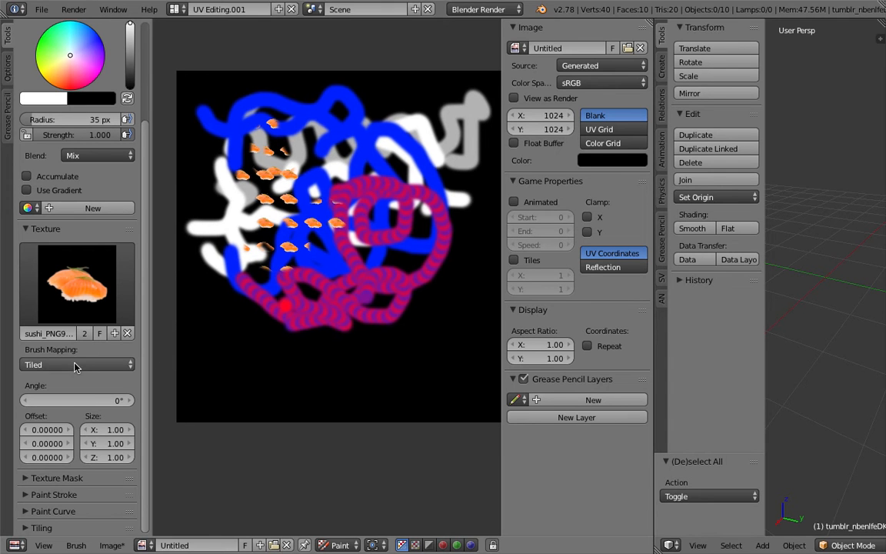
# Step: Set the brush mapping to Random and paint a test patch of sushi near the canvas's lower left
pyautogui.click(83, 366)
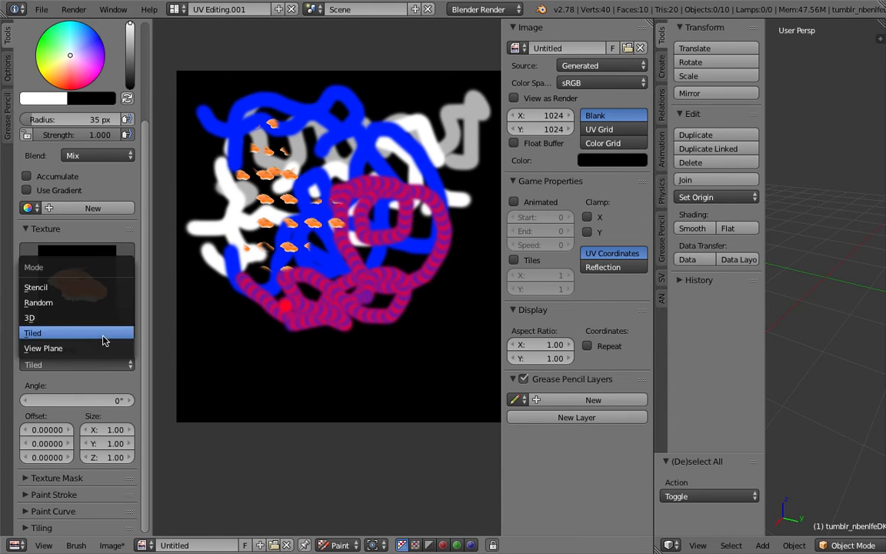
pyautogui.click(114, 302)
pyautogui.moveTo(265, 278)
pyautogui.mouseDown()
pyautogui.moveTo(253, 332)
pyautogui.moveTo(242, 312)
pyautogui.moveTo(292, 311)
pyautogui.moveTo(255, 356)
pyautogui.moveTo(277, 358)
pyautogui.moveTo(316, 339)
pyautogui.moveTo(308, 342)
pyautogui.mouseUp()
pyautogui.click(123, 351)
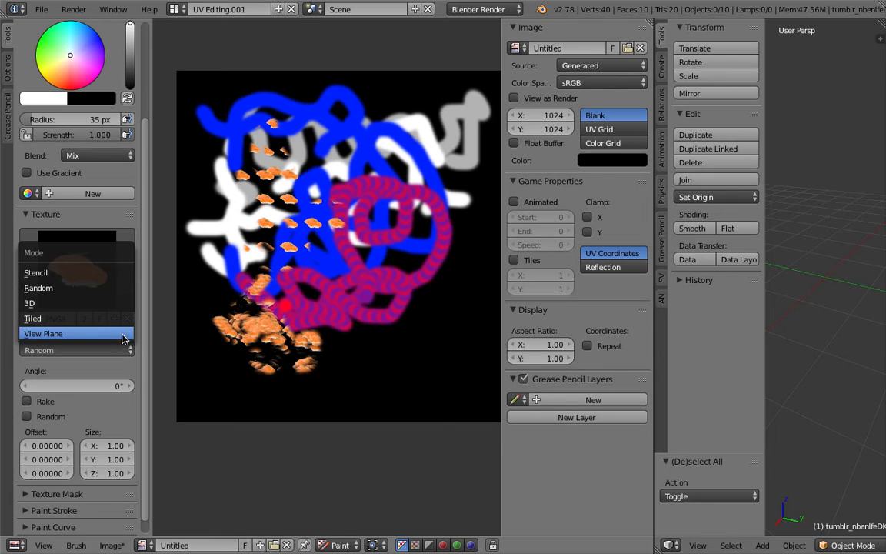
# Step: Scatter more randomly mapped sushi along the lower part of the canvas, working from left to right
pyautogui.moveTo(189, 304)
pyautogui.mouseDown()
pyautogui.moveTo(228, 361)
pyautogui.moveTo(216, 356)
pyautogui.moveTo(249, 361)
pyautogui.moveTo(256, 374)
pyautogui.mouseUp()
pyautogui.moveTo(251, 362); pyautogui.dragTo(283, 337, button='middle')
pyautogui.scroll(2, 283, 338)
pyautogui.moveTo(298, 385)
pyautogui.mouseDown()
pyautogui.moveTo(308, 392)
pyautogui.moveTo(295, 398)
pyautogui.mouseUp()
pyautogui.scroll(-1, 286, 385)
pyautogui.moveTo(280, 373); pyautogui.dragTo(270, 369, button='middle')
pyautogui.moveTo(268, 373); pyautogui.dragTo(335, 367)
pyautogui.moveTo(346, 358); pyautogui.dragTo(309, 356, button='middle')
pyautogui.scroll(1, 339, 353)
pyautogui.moveTo(354, 350)
pyautogui.mouseDown()
pyautogui.moveTo(313, 360)
pyautogui.moveTo(352, 324)
pyautogui.moveTo(396, 356)
pyautogui.moveTo(432, 339)
pyautogui.mouseUp()
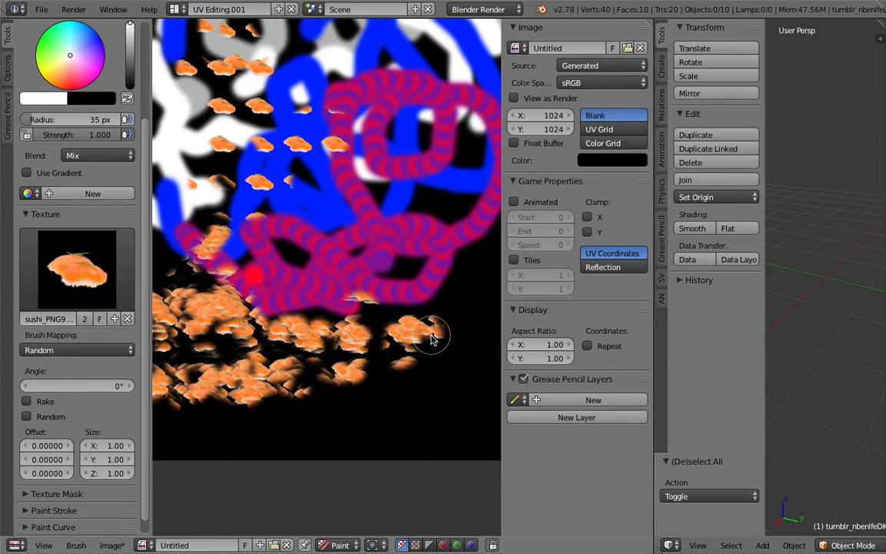
pyautogui.moveTo(410, 346); pyautogui.dragTo(385, 354, button='middle')
pyautogui.scroll(-1, 141, 369)
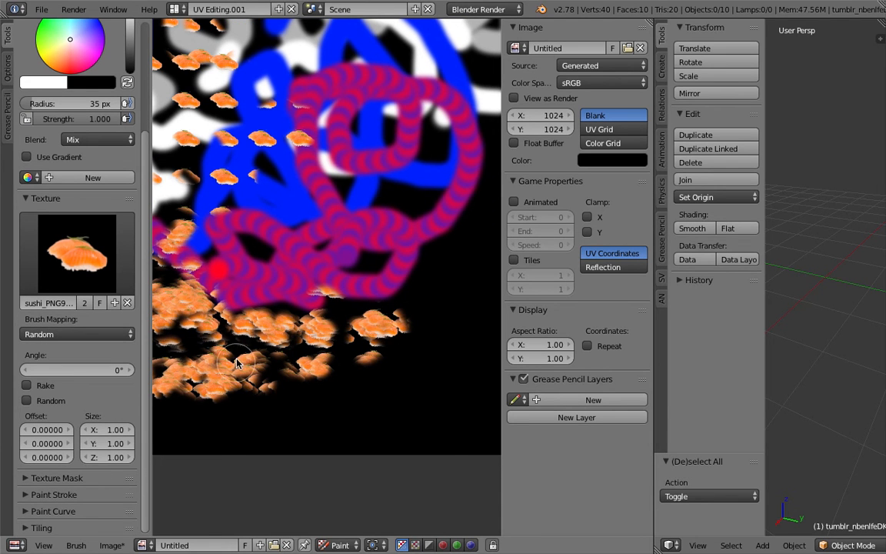
# Step: Set the brush's Paint Curve to the constant falloff preset
pyautogui.click(80, 513)
pyautogui.scroll(-10, 79, 462)
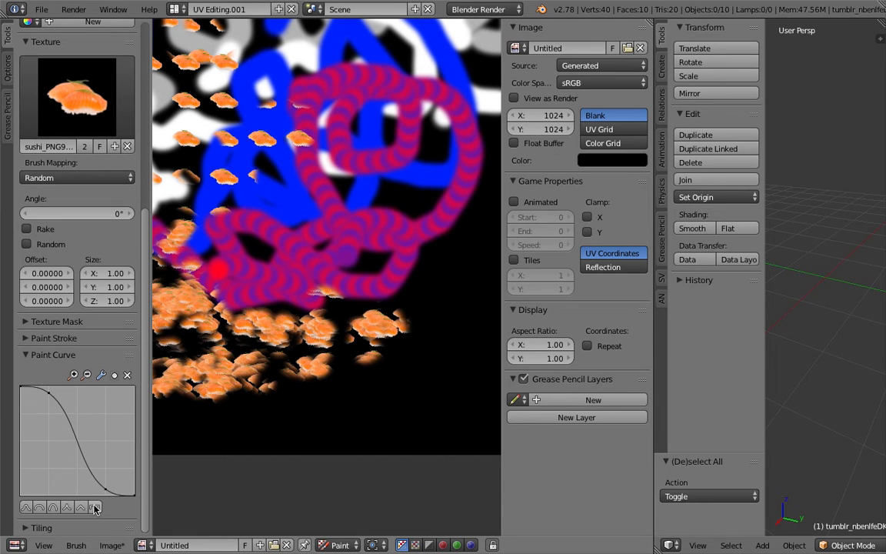
pyautogui.click(95, 508)
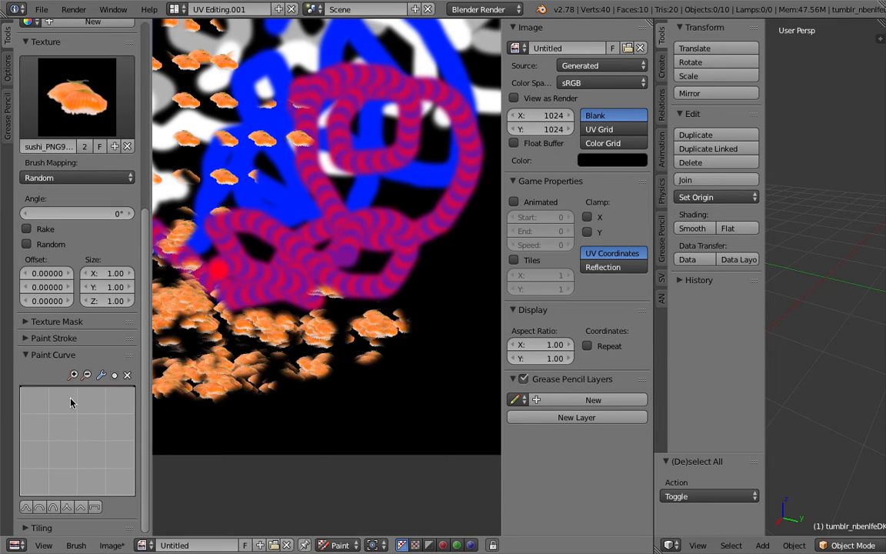
# Step: Paint hard-edged random sushi patches from the lower canvas up along its right side
pyautogui.moveTo(322, 367)
pyautogui.mouseDown()
pyautogui.moveTo(376, 406)
pyautogui.moveTo(420, 339)
pyautogui.moveTo(396, 337)
pyautogui.moveTo(373, 356)
pyautogui.moveTo(431, 288)
pyautogui.mouseUp()
pyautogui.moveTo(459, 295); pyautogui.dragTo(387, 318, button='middle')
pyautogui.moveTo(384, 318); pyautogui.dragTo(422, 251)
pyautogui.moveTo(421, 251); pyautogui.dragTo(398, 283, button='middle')
pyautogui.moveTo(397, 283)
pyautogui.mouseDown()
pyautogui.moveTo(439, 294)
pyautogui.moveTo(415, 265)
pyautogui.mouseUp()
pyautogui.scroll(1, 429, 250)
pyautogui.moveTo(428, 250); pyautogui.dragTo(371, 270, button='middle')
pyautogui.moveTo(371, 271)
pyautogui.mouseDown()
pyautogui.moveTo(338, 229)
pyautogui.moveTo(350, 191)
pyautogui.mouseUp()
pyautogui.moveTo(392, 178); pyautogui.dragTo(346, 242, button='middle')
pyautogui.moveTo(350, 180)
pyautogui.mouseDown()
pyautogui.moveTo(362, 157)
pyautogui.moveTo(319, 139)
pyautogui.moveTo(332, 177)
pyautogui.mouseUp()
pyautogui.moveTo(319, 196)
pyautogui.mouseDown(button='middle')
pyautogui.moveTo(343, 210)
pyautogui.moveTo(337, 181)
pyautogui.mouseUp(button='middle')
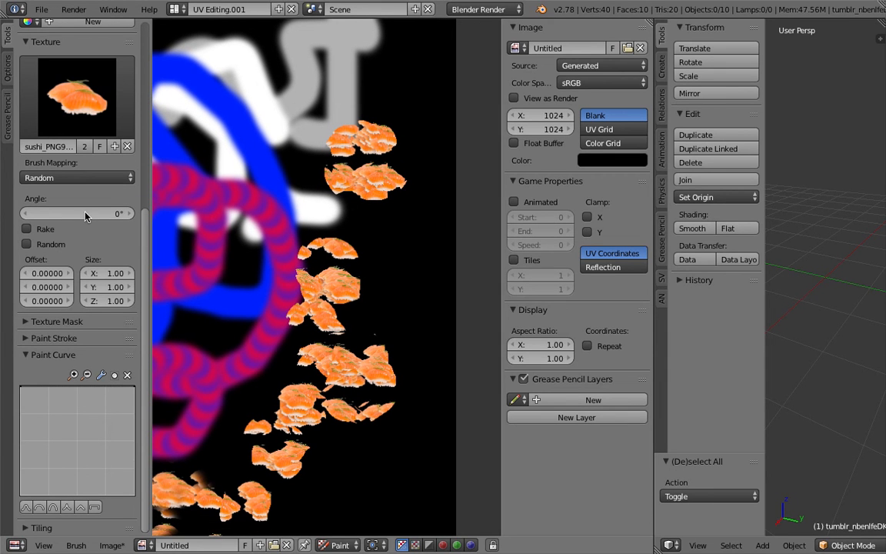
# Step: Set the brush mapping to Stencil and paint the full large sushi image through the stencil on the lower right of the canvas
pyautogui.click(88, 177)
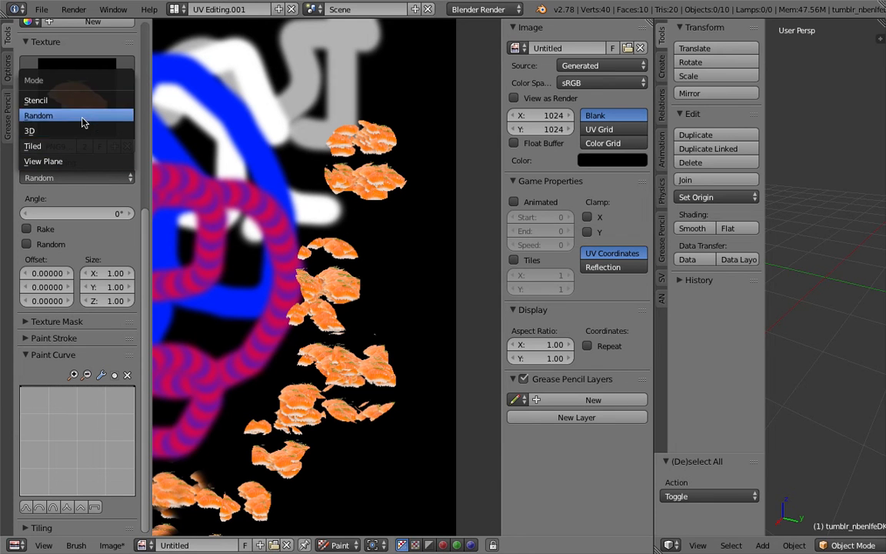
pyautogui.click(69, 95)
pyautogui.moveTo(330, 309)
pyautogui.mouseDown()
pyautogui.moveTo(399, 341)
pyautogui.moveTo(395, 368)
pyautogui.moveTo(286, 413)
pyautogui.moveTo(256, 351)
pyautogui.mouseUp()
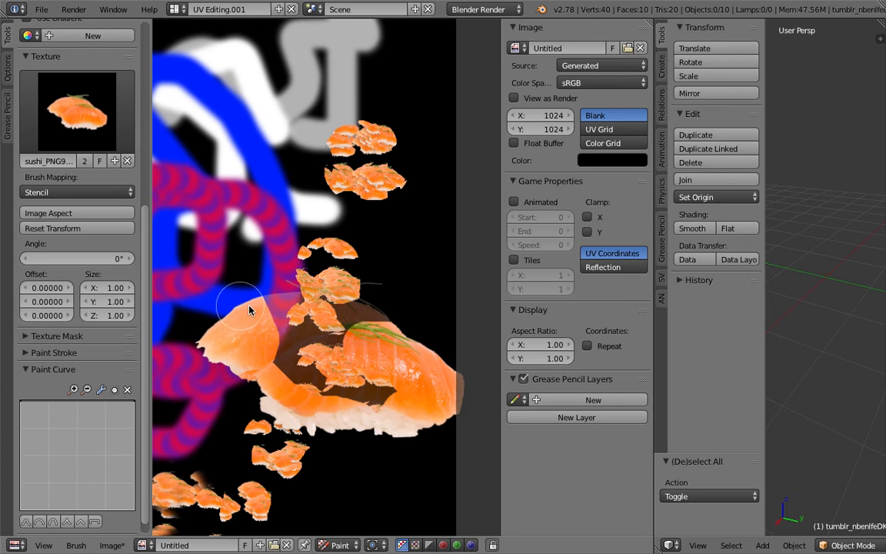
pyautogui.moveTo(363, 294); pyautogui.dragTo(388, 406)
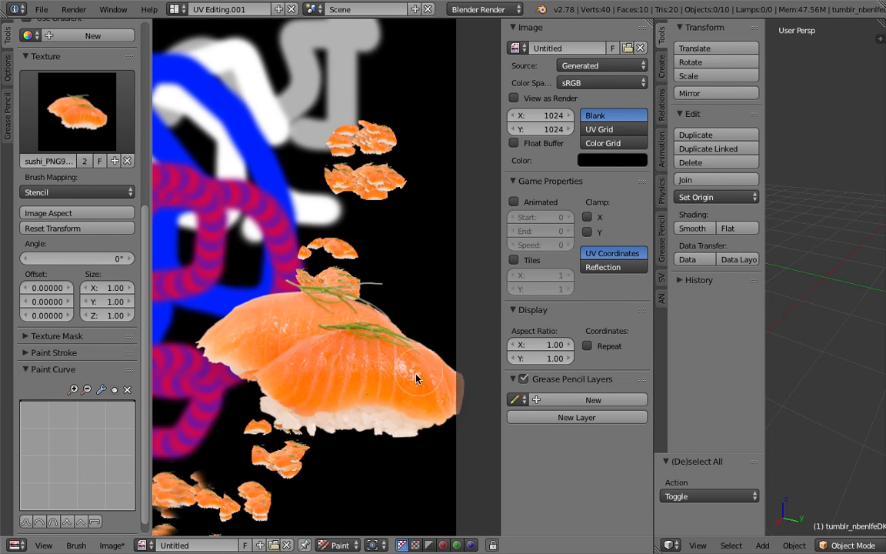
# Step: Switch the brush mapping to View Plane and paint a winding sushi trail just above the large stenciled sushi
pyautogui.click(98, 192)
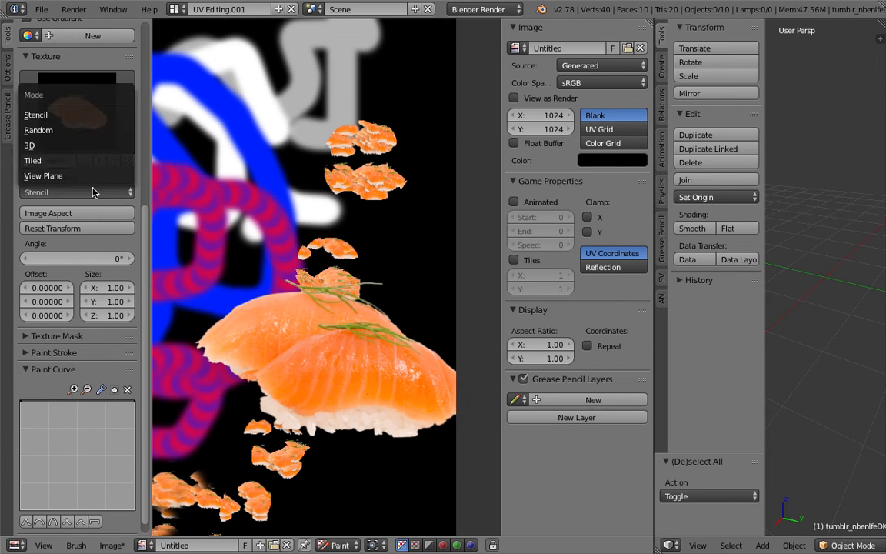
pyautogui.click(89, 146)
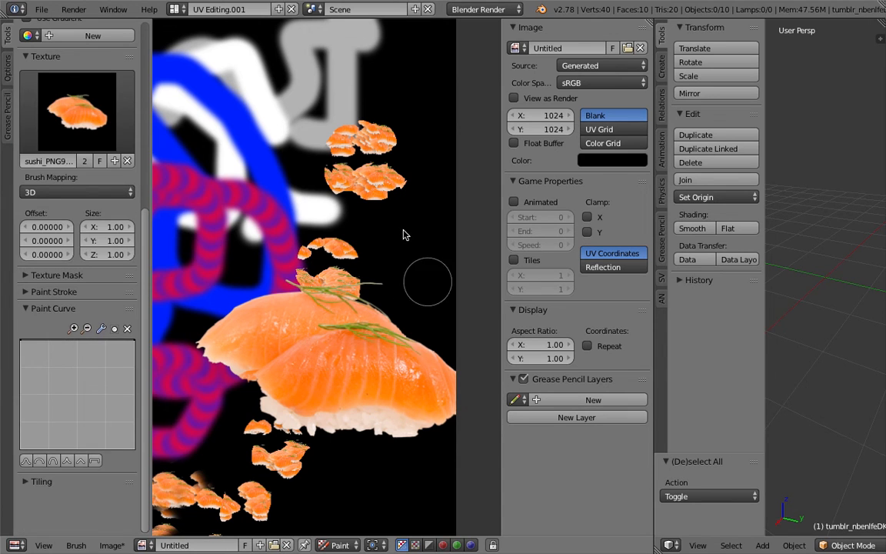
pyautogui.click(98, 191)
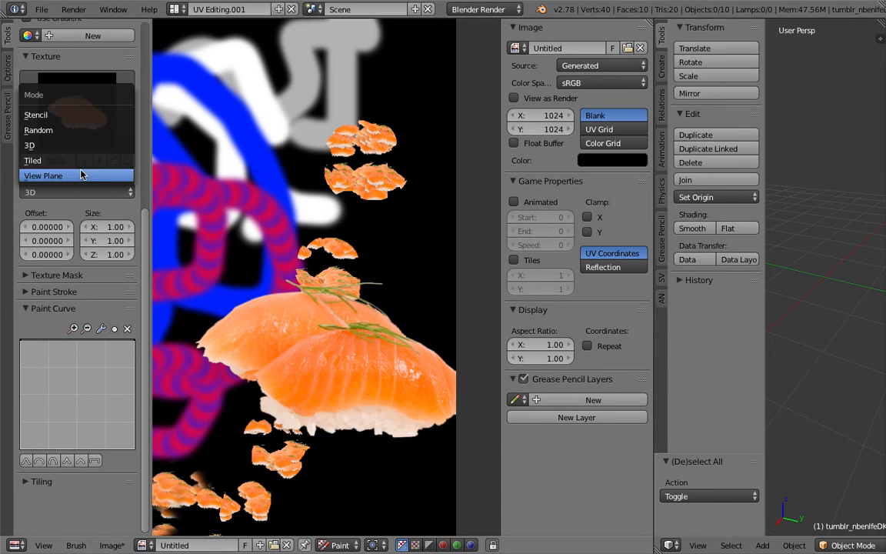
pyautogui.click(79, 174)
pyautogui.moveTo(419, 336)
pyautogui.mouseDown()
pyautogui.moveTo(330, 248)
pyautogui.moveTo(403, 255)
pyautogui.moveTo(400, 228)
pyautogui.mouseUp()
pyautogui.moveTo(400, 228); pyautogui.dragTo(372, 316, button='middle')
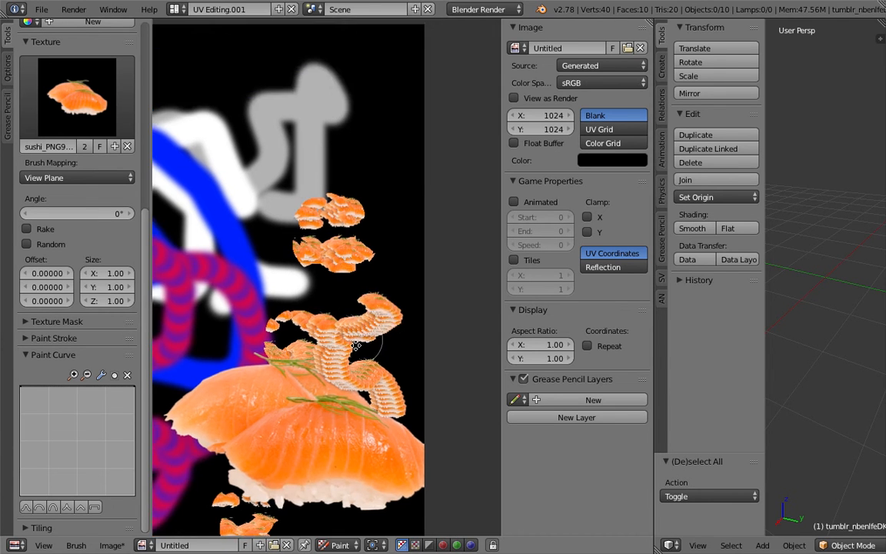
# Step: Paint several short View Plane sushi strokes up the canvas's right side and along its upper edge
pyautogui.scroll(2, 367, 269)
pyautogui.moveTo(368, 261); pyautogui.dragTo(384, 320, button='middle')
pyautogui.moveTo(384, 229); pyautogui.dragTo(376, 205)
pyautogui.scroll(-3, 362, 219)
pyautogui.moveTo(340, 253); pyautogui.dragTo(363, 331, button='middle')
pyautogui.moveTo(373, 293); pyautogui.dragTo(378, 238)
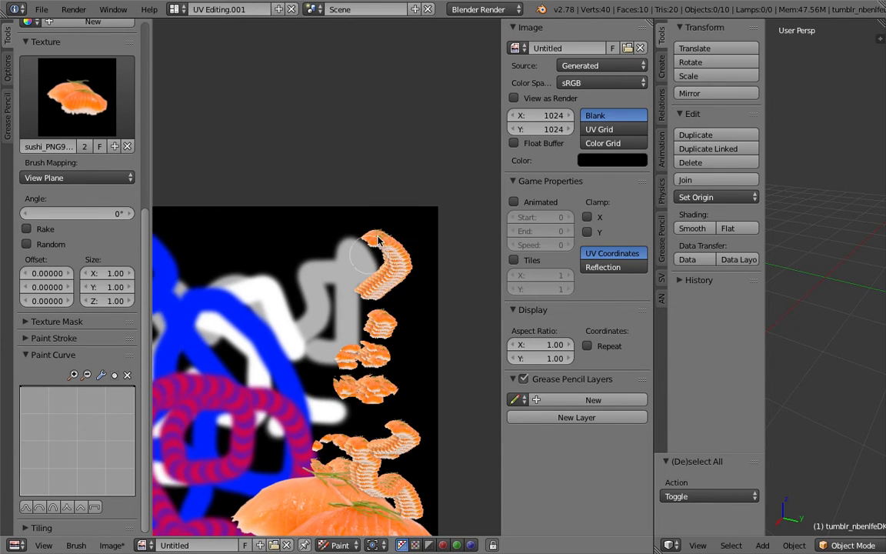
pyautogui.scroll(2, 369, 245)
pyautogui.moveTo(349, 254); pyautogui.dragTo(349, 291, button='middle')
pyautogui.moveTo(354, 253); pyautogui.dragTo(322, 226)
pyautogui.moveTo(307, 303)
pyautogui.mouseDown(button='middle')
pyautogui.moveTo(311, 242)
pyautogui.moveTo(339, 206)
pyautogui.mouseUp(button='middle')
pyautogui.scroll(-1, 327, 219)
pyautogui.moveTo(282, 215); pyautogui.dragTo(275, 200)
pyautogui.moveTo(241, 209); pyautogui.dragTo(255, 237, button='middle')
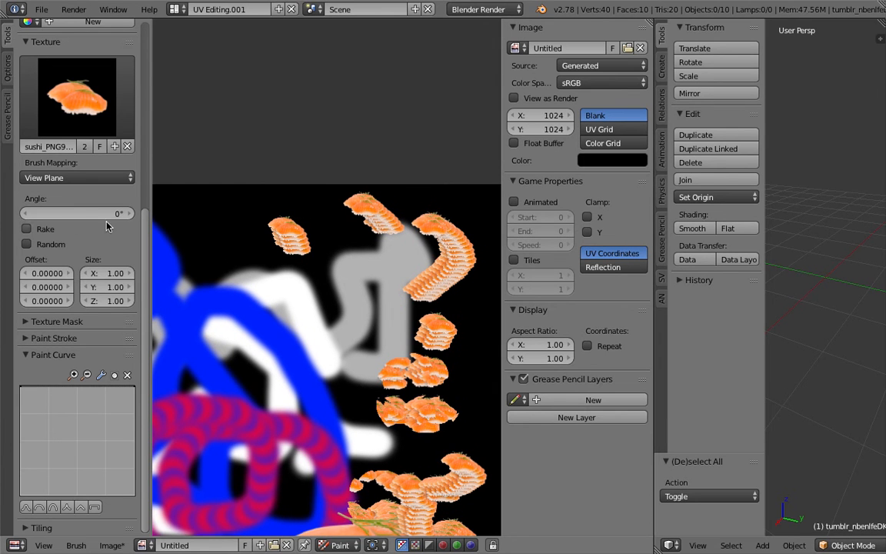
# Step: Enable the Random and Rake angle options for the brush texture and paint jumbled sushi trails across the upper canvas
pyautogui.click(31, 243)
pyautogui.moveTo(238, 250)
pyautogui.mouseDown()
pyautogui.moveTo(218, 197)
pyautogui.moveTo(248, 246)
pyautogui.moveTo(303, 304)
pyautogui.moveTo(345, 323)
pyautogui.mouseUp()
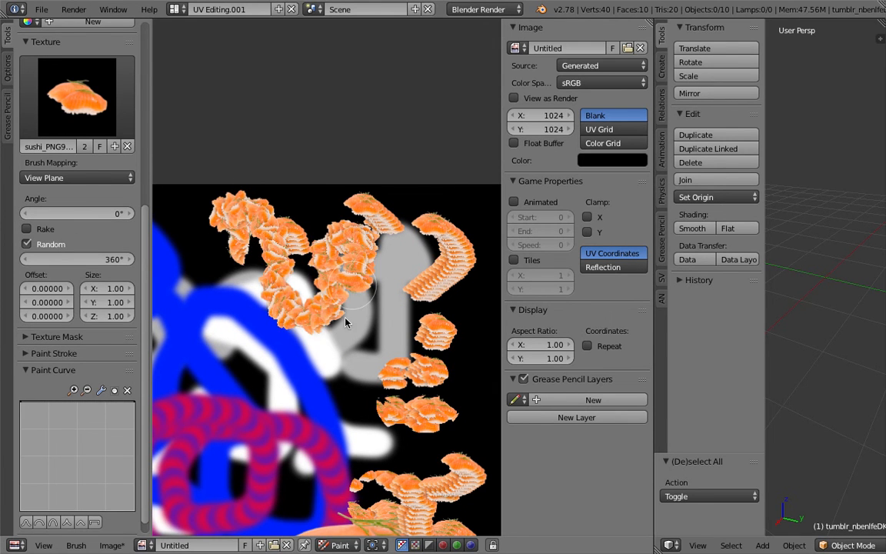
pyautogui.click(27, 228)
pyautogui.moveTo(219, 254); pyautogui.dragTo(382, 250, button='middle')
pyautogui.moveTo(341, 207)
pyautogui.mouseDown()
pyautogui.moveTo(281, 214)
pyautogui.moveTo(261, 167)
pyautogui.mouseUp()
pyautogui.moveTo(232, 199); pyautogui.dragTo(347, 269, button='middle')
pyautogui.moveTo(351, 257); pyautogui.dragTo(255, 293)
pyautogui.moveTo(255, 292)
pyautogui.mouseDown(button='middle')
pyautogui.moveTo(329, 260)
pyautogui.moveTo(375, 267)
pyautogui.moveTo(400, 257)
pyautogui.mouseUp(button='middle')
# Step: Turn off Rake and paint looping sushi trails with random angles in the canvas's upper left area
pyautogui.click(39, 229)
pyautogui.moveTo(350, 227)
pyautogui.mouseDown()
pyautogui.moveTo(247, 257)
pyautogui.moveTo(248, 333)
pyautogui.moveTo(304, 346)
pyautogui.moveTo(326, 288)
pyautogui.moveTo(381, 250)
pyautogui.moveTo(399, 376)
pyautogui.moveTo(300, 450)
pyautogui.mouseUp()
pyautogui.moveTo(300, 450); pyautogui.dragTo(331, 326, button='middle')
pyautogui.moveTo(307, 278)
pyautogui.mouseDown()
pyautogui.moveTo(277, 358)
pyautogui.moveTo(331, 344)
pyautogui.mouseUp()
pyautogui.moveTo(350, 321); pyautogui.dragTo(353, 286, button='middle')
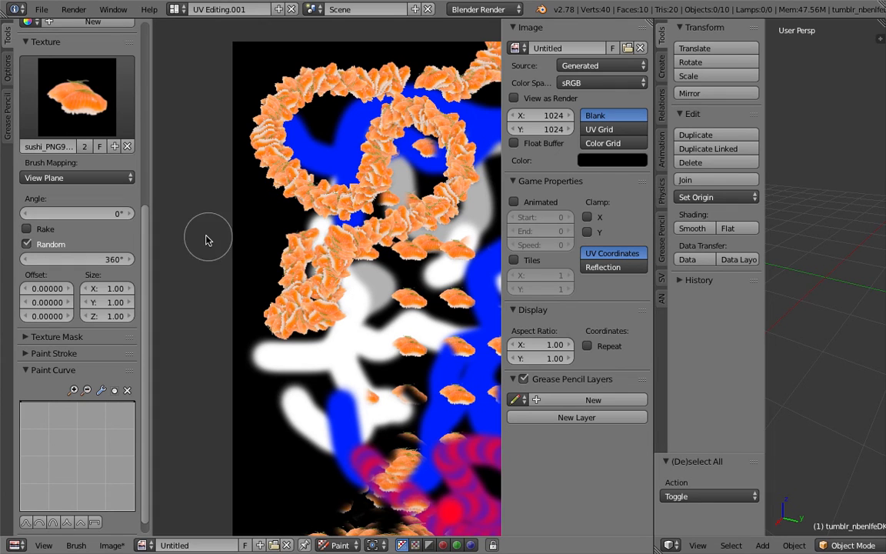
# Step: Turn Rake on, set the brush texture size to 2.50 on all axes, and paint finer sushi along the canvas's left side
pyautogui.click(46, 231)
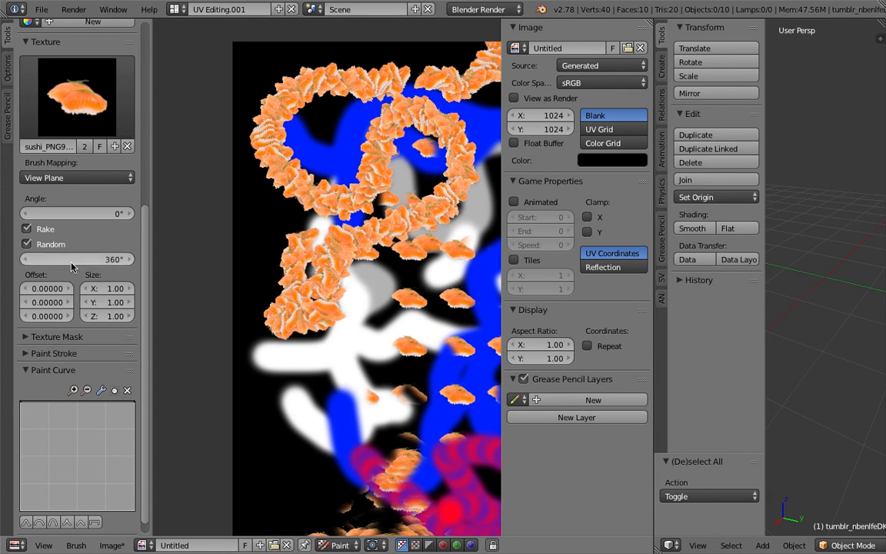
pyautogui.moveTo(252, 259); pyautogui.dragTo(183, 219, button='middle')
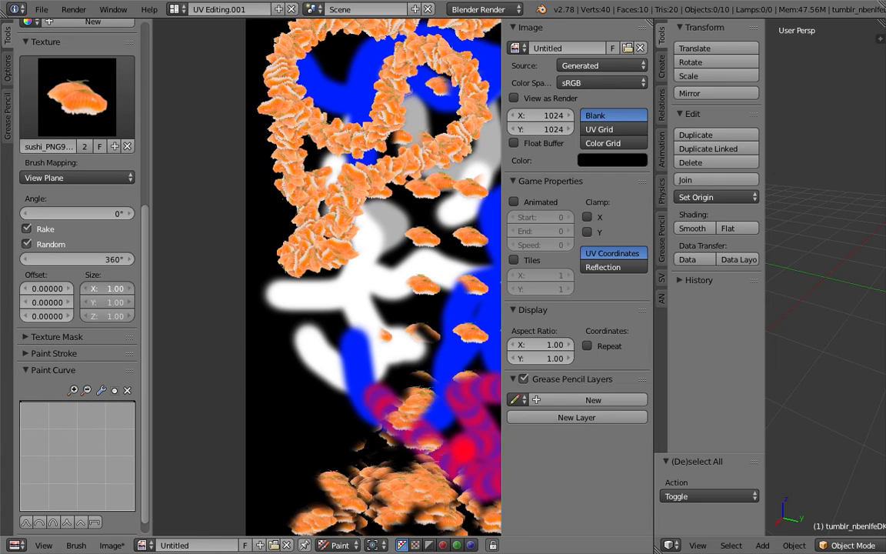
pyautogui.moveTo(108, 288); pyautogui.dragTo(123, 288)
pyautogui.scroll(-2, 262, 296)
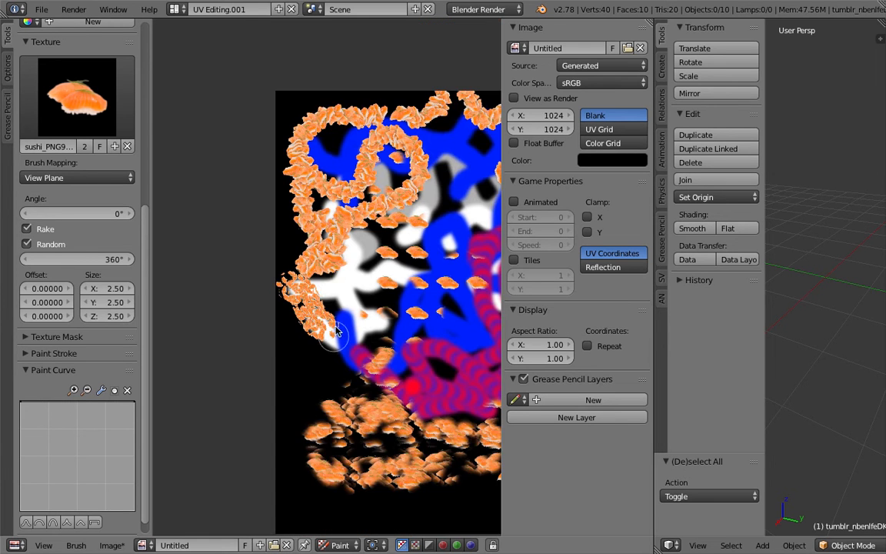
pyautogui.scroll(1, 312, 281)
# Step: Paint with a changed texture size, reset all axes to 1.00, and add more sushi on the canvas's left side
pyautogui.moveTo(127, 288); pyautogui.dragTo(142, 295)
pyautogui.rightClick(112, 288)
pyautogui.click(100, 261)
pyautogui.scroll(1, 336, 331)
pyautogui.scroll(-1, 336, 330)
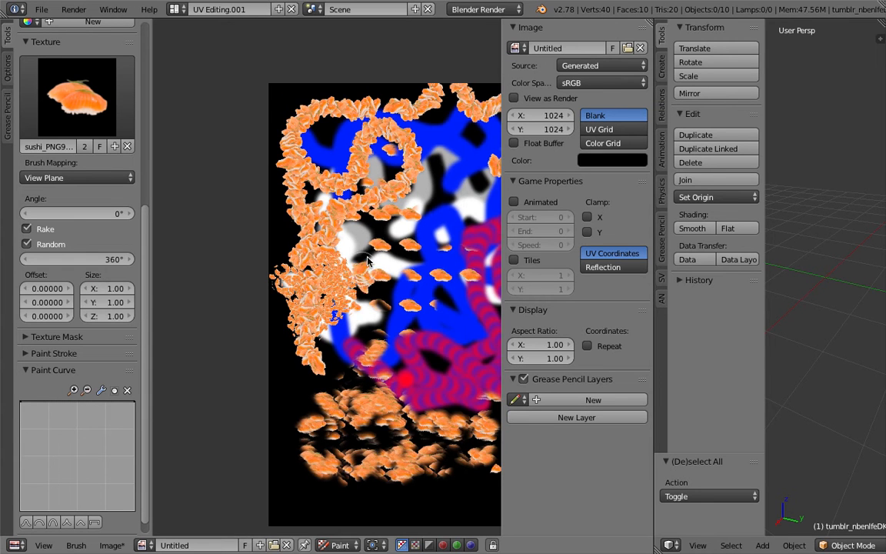
pyautogui.scroll(-1, 369, 327)
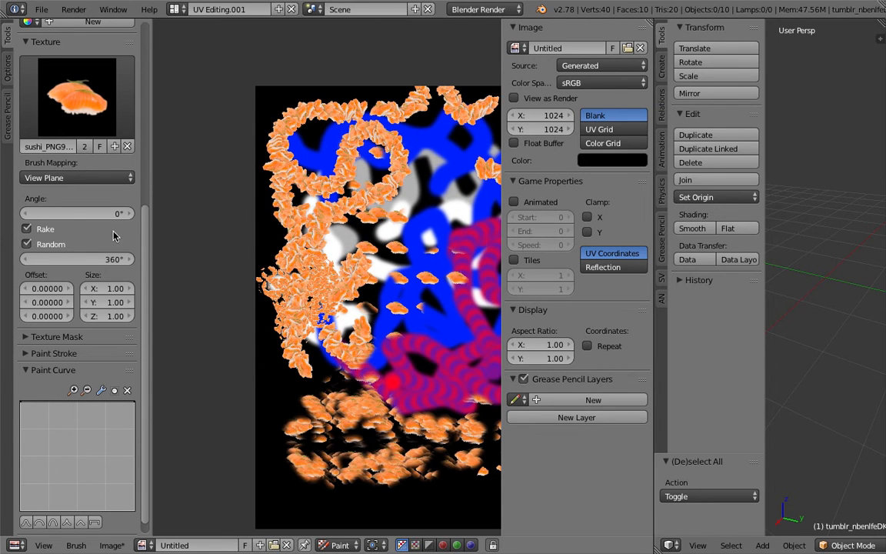
# Step: Set the brush radius to 162 px and paint large overlapping sushi over the canvas's left side and centre
pyautogui.scroll(8, 139, 238)
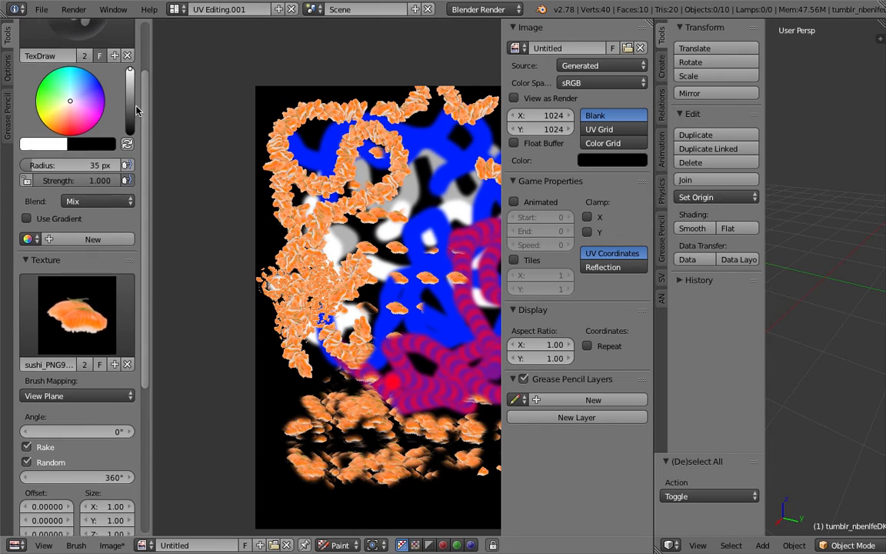
pyautogui.moveTo(70, 170); pyautogui.dragTo(119, 169)
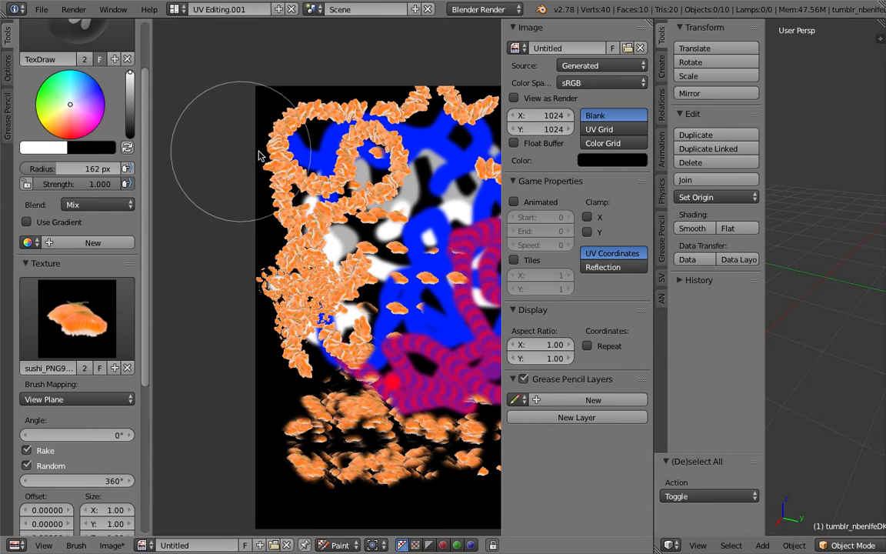
pyautogui.moveTo(300, 174); pyautogui.dragTo(322, 224)
pyautogui.moveTo(382, 319); pyautogui.dragTo(298, 254, button='middle')
pyautogui.moveTo(291, 274)
pyautogui.mouseDown()
pyautogui.moveTo(331, 308)
pyautogui.moveTo(344, 254)
pyautogui.mouseUp()
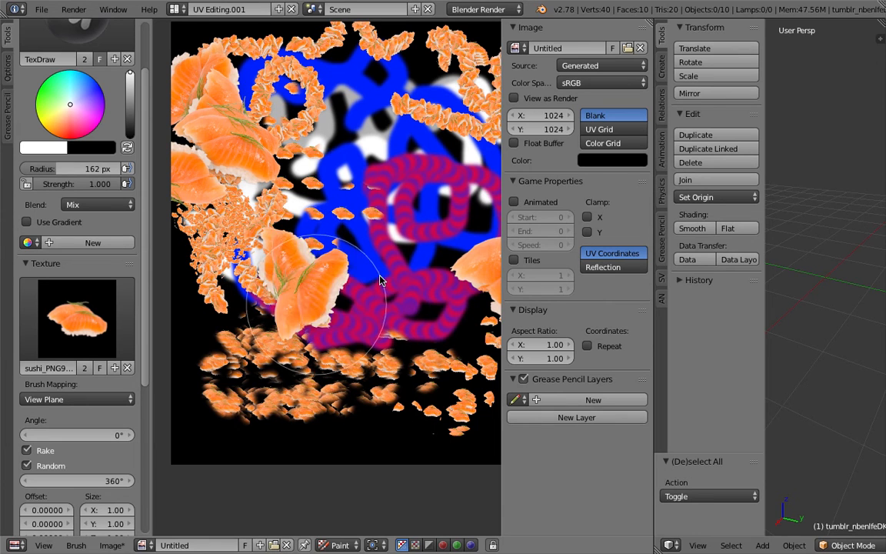
pyautogui.moveTo(398, 248)
pyautogui.mouseDown()
pyautogui.moveTo(394, 229)
pyautogui.moveTo(354, 231)
pyautogui.moveTo(354, 185)
pyautogui.moveTo(357, 227)
pyautogui.mouseUp()
pyautogui.scroll(-3, 327, 201)
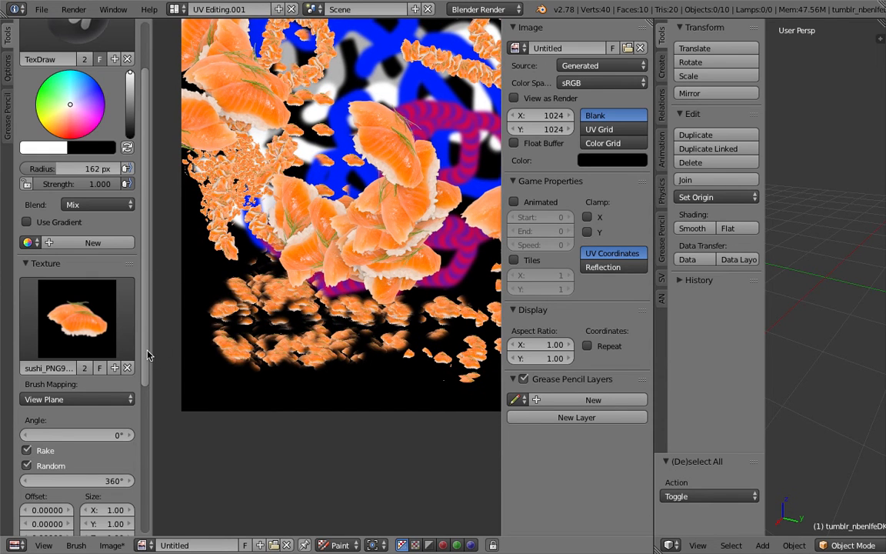
# Step: Examine the brush's Texture Mask options and expand the Paint Stroke settings
pyautogui.scroll(-5, 147, 351)
pyautogui.click(67, 359)
pyautogui.click(69, 363)
pyautogui.click(69, 366)
pyautogui.scroll(-2, 72, 361)
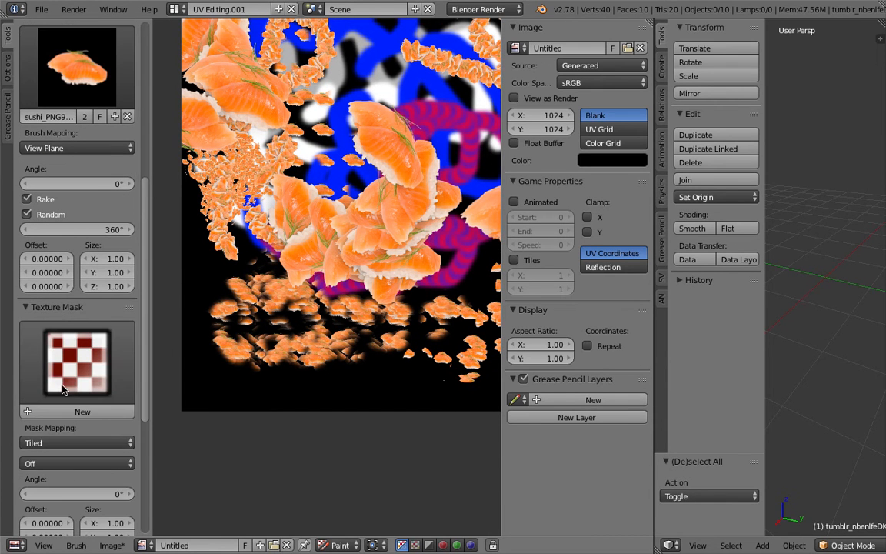
pyautogui.scroll(-3, 61, 384)
pyautogui.click(50, 224)
pyautogui.click(74, 241)
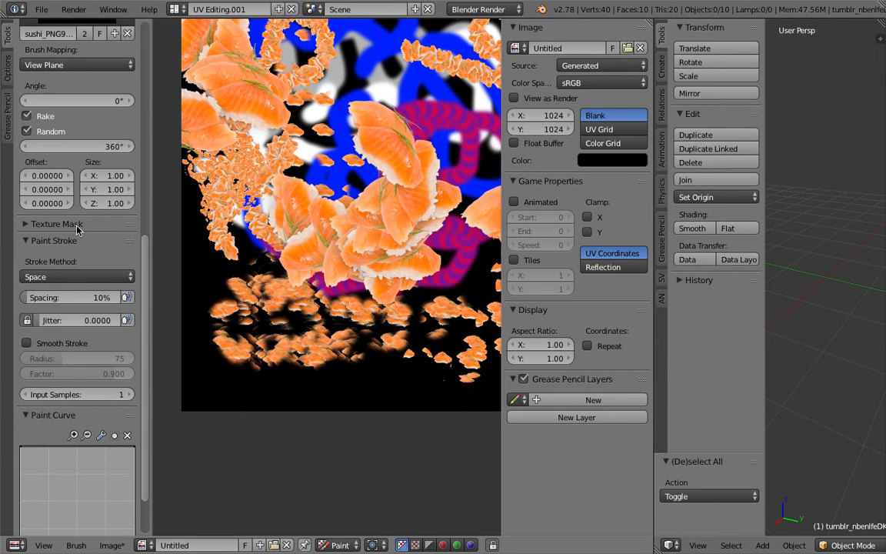
pyautogui.click(81, 229)
pyautogui.click(75, 224)
pyautogui.click(73, 241)
pyautogui.click(72, 241)
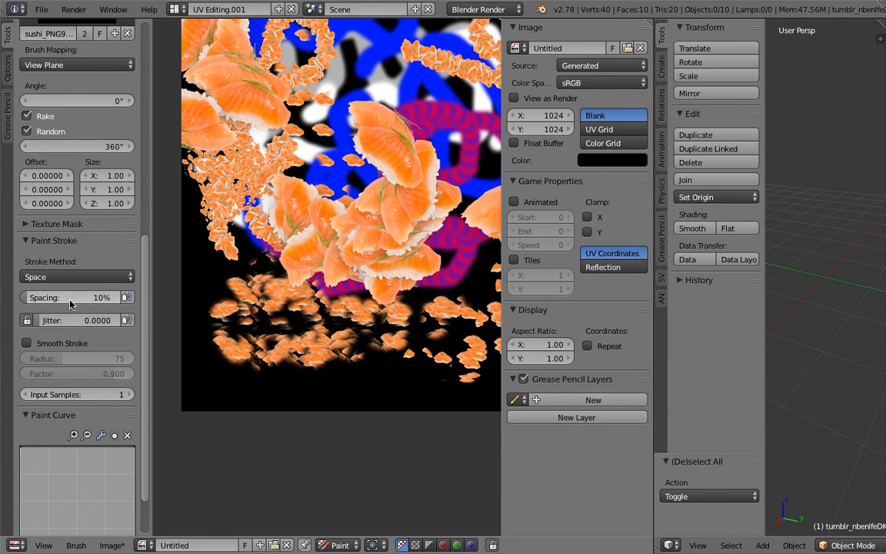
# Step: Set the stroke spacing to 134% and paint widely spaced large sushi across the lower part of the canvas
pyautogui.moveTo(70, 305); pyautogui.dragTo(138, 304)
pyautogui.moveTo(77, 297); pyautogui.dragTo(73, 296)
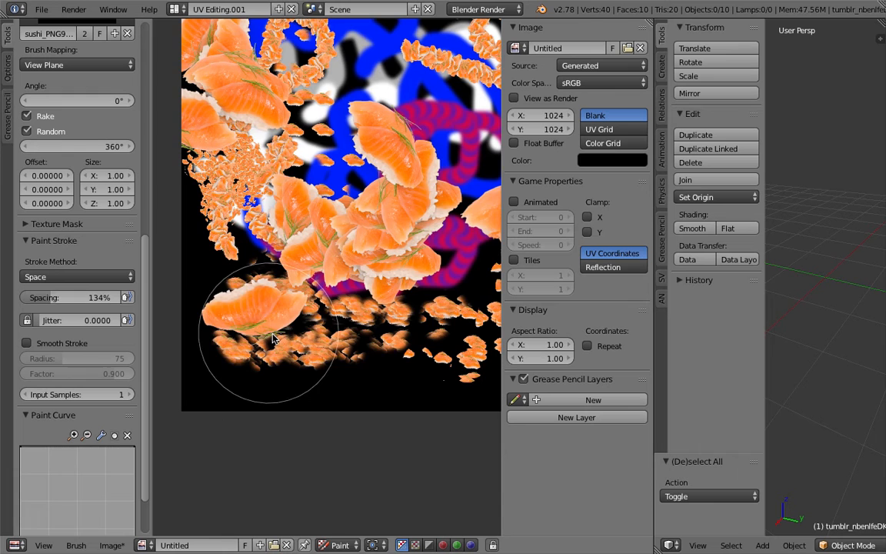
pyautogui.scroll(-4, 358, 338)
pyautogui.moveTo(369, 296); pyautogui.dragTo(434, 262)
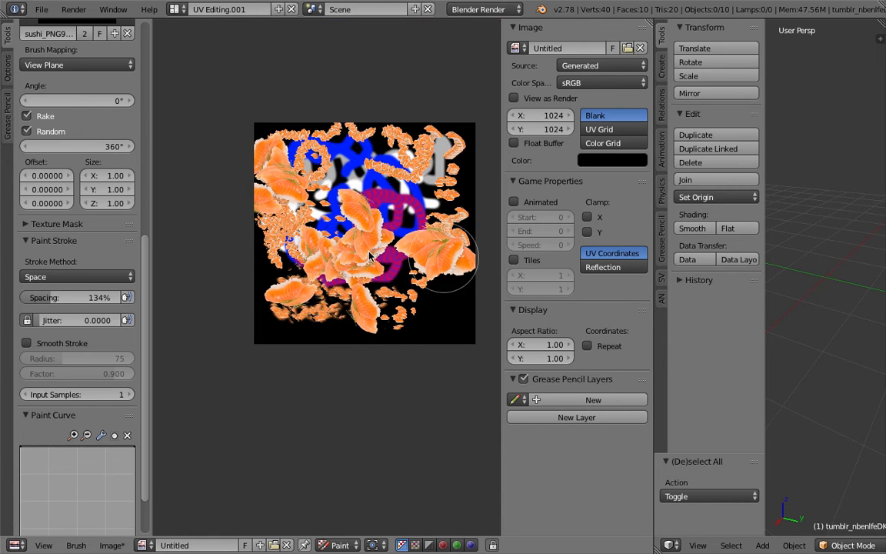
# Step: Set the stroke spacing to 54% and cover more of the canvas with evenly spaced large sushi
pyautogui.moveTo(77, 297); pyautogui.dragTo(56, 297)
pyautogui.moveTo(237, 297)
pyautogui.mouseDown()
pyautogui.moveTo(396, 257)
pyautogui.moveTo(443, 207)
pyautogui.mouseUp()
pyautogui.moveTo(436, 197)
pyautogui.mouseDown()
pyautogui.moveTo(407, 112)
pyautogui.moveTo(352, 109)
pyautogui.moveTo(298, 121)
pyautogui.moveTo(309, 121)
pyautogui.mouseUp()
pyautogui.moveTo(361, 184)
pyautogui.mouseDown()
pyautogui.moveTo(296, 220)
pyautogui.moveTo(257, 202)
pyautogui.moveTo(288, 256)
pyautogui.mouseUp()
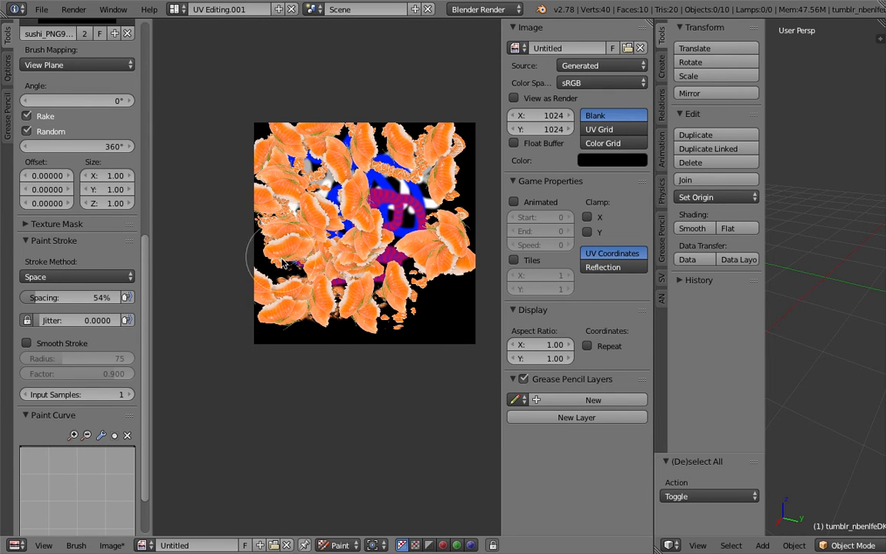
# Step: Collapse the Paint Curve settings and expand the brush's Tiling settings
pyautogui.scroll(-3, 148, 310)
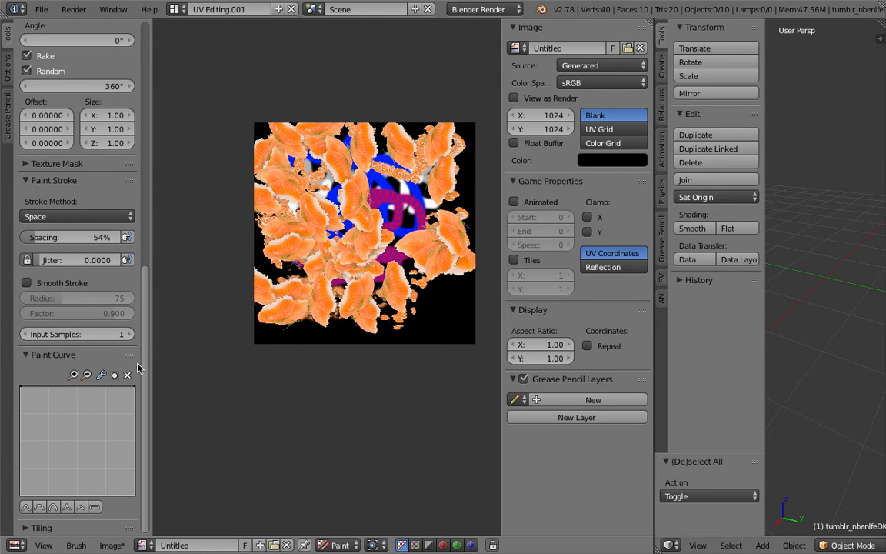
pyautogui.click(74, 355)
pyautogui.click(57, 372)
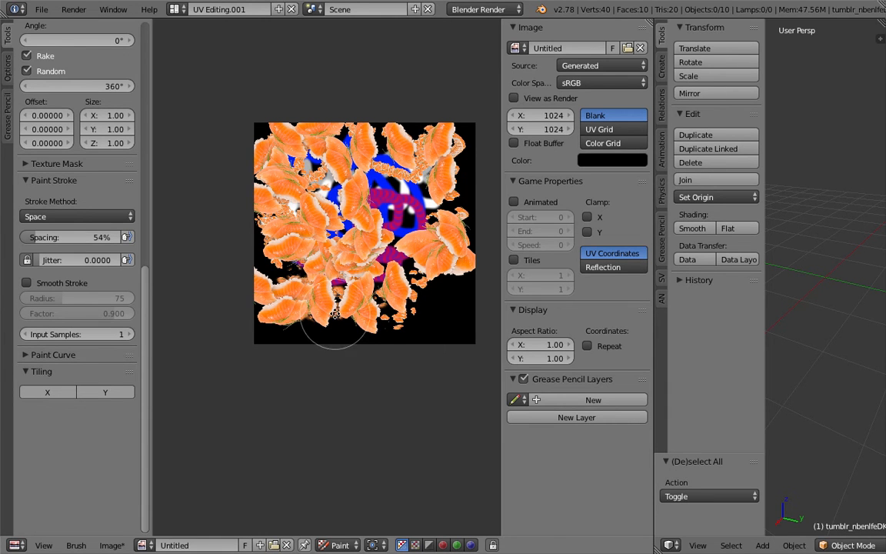
pyautogui.moveTo(335, 318); pyautogui.dragTo(301, 336, button='middle')
pyautogui.moveTo(326, 286); pyautogui.dragTo(316, 267, button='middle')
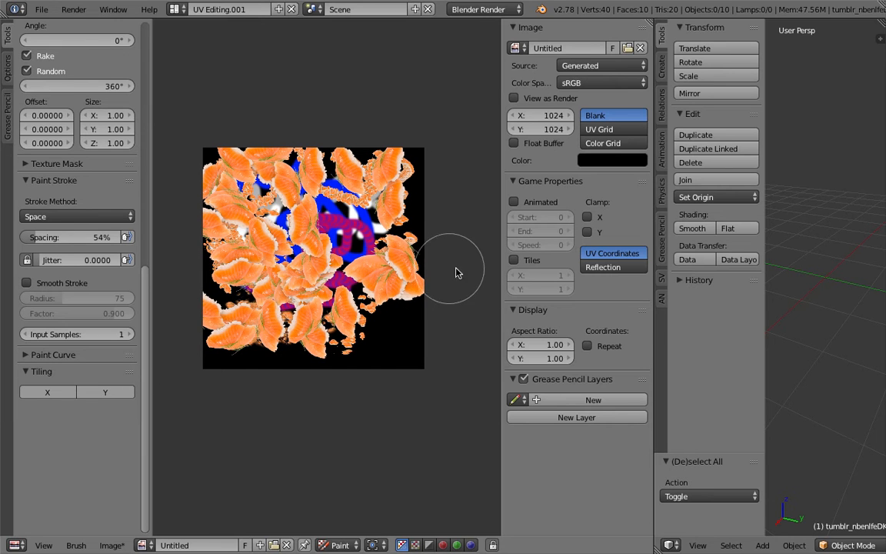
pyautogui.click(596, 347)
pyautogui.click(596, 347)
pyautogui.click(596, 347)
pyautogui.click(596, 347)
pyautogui.click(596, 347)
pyautogui.click(592, 346)
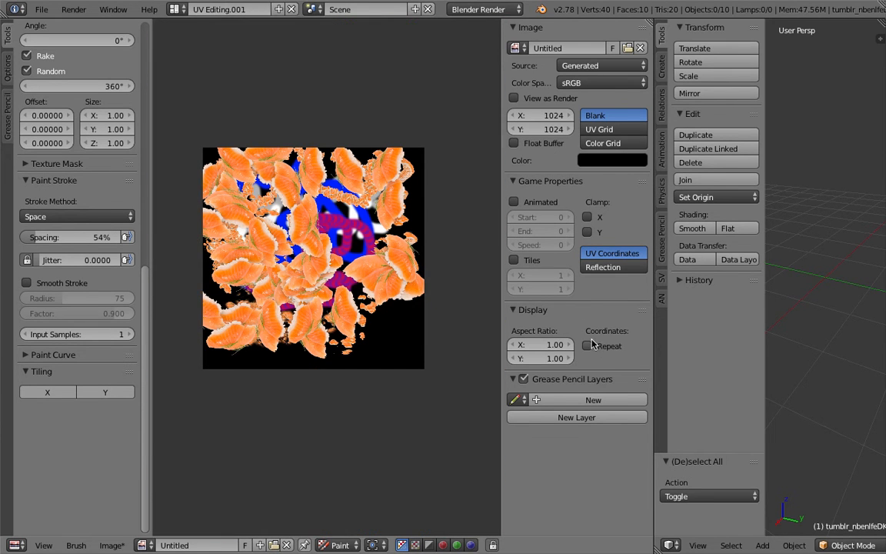
pyautogui.scroll(1, 449, 238)
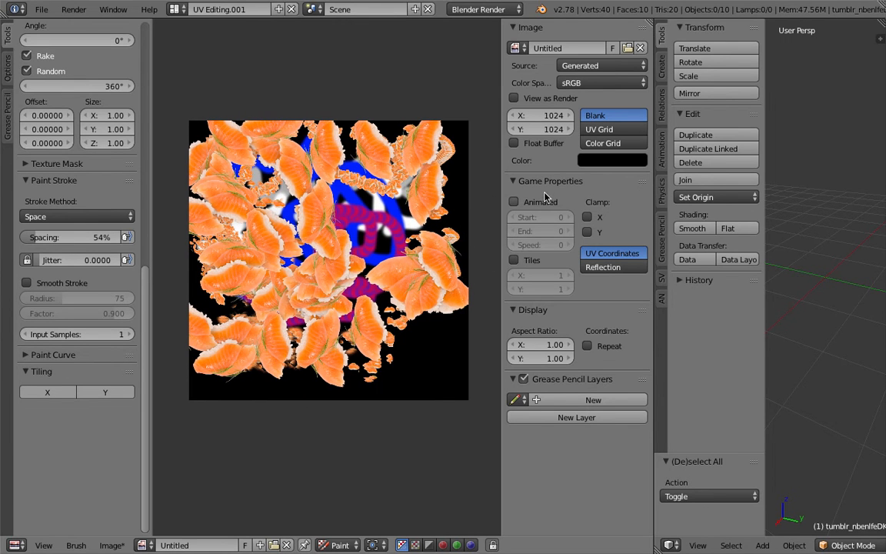
# Step: Try the image's Tiles option under Game Properties at 2 by 2, restore both counts to 1, and disable it
pyautogui.click(532, 262)
pyautogui.click(568, 275)
pyautogui.click(568, 289)
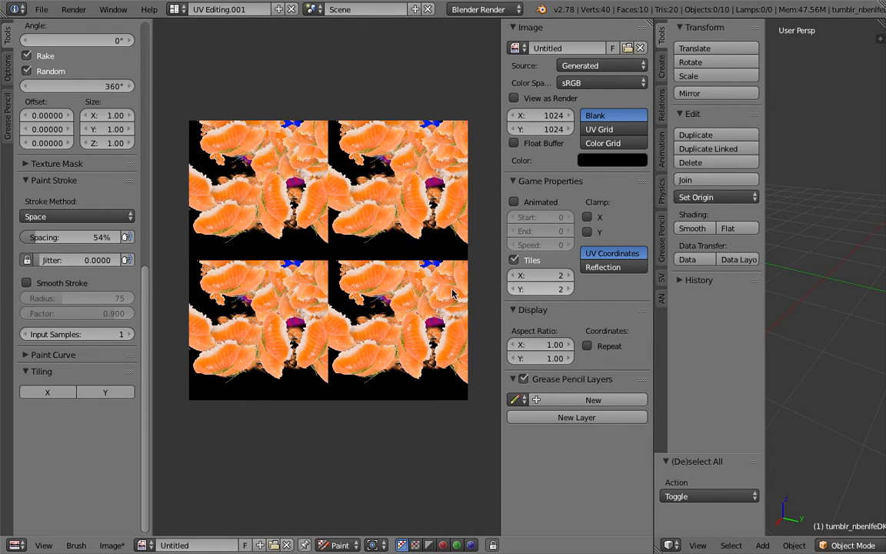
pyautogui.click(513, 277)
pyautogui.click(513, 289)
pyautogui.click(514, 260)
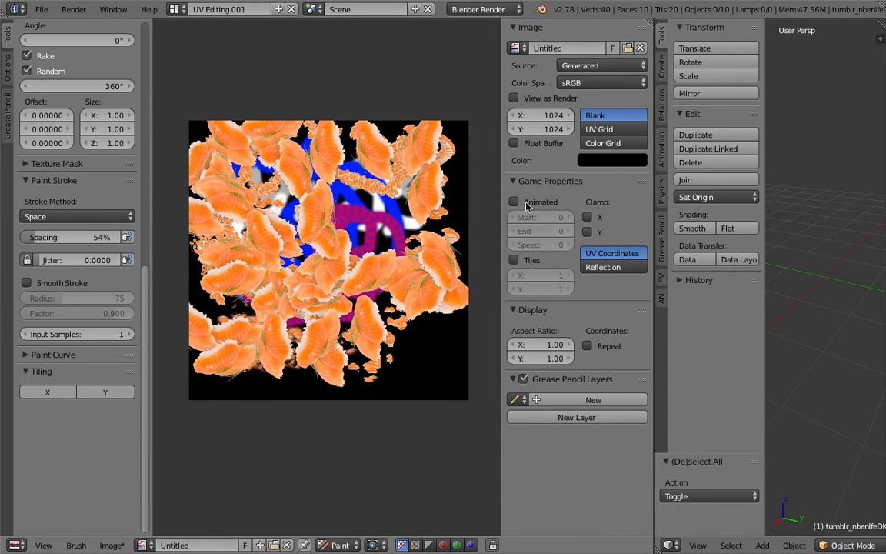
# Step: Collapse the Game Properties and enable Repeat so the image is drawn repeatedly outside the main view
pyautogui.click(523, 184)
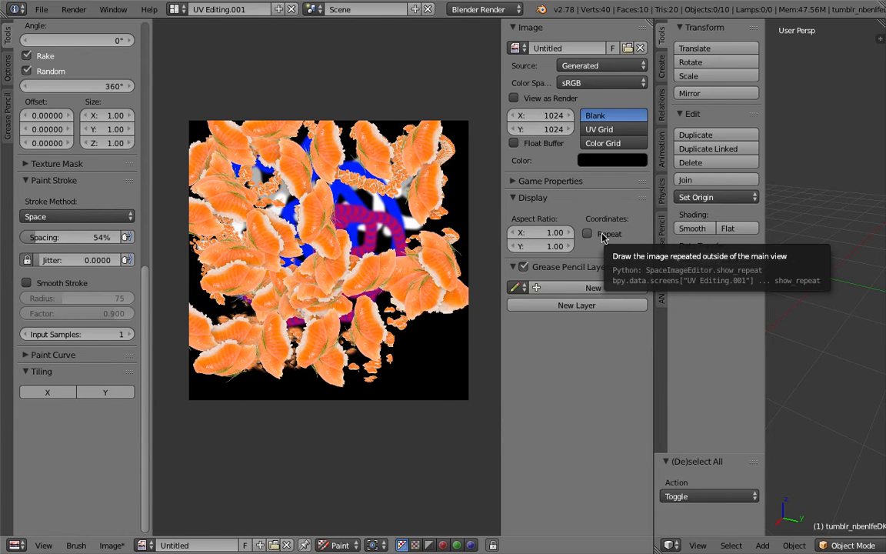
pyautogui.click(602, 233)
pyautogui.moveTo(378, 218)
pyautogui.mouseDown(button='middle')
pyautogui.moveTo(354, 256)
pyautogui.moveTo(383, 228)
pyautogui.mouseUp(button='middle')
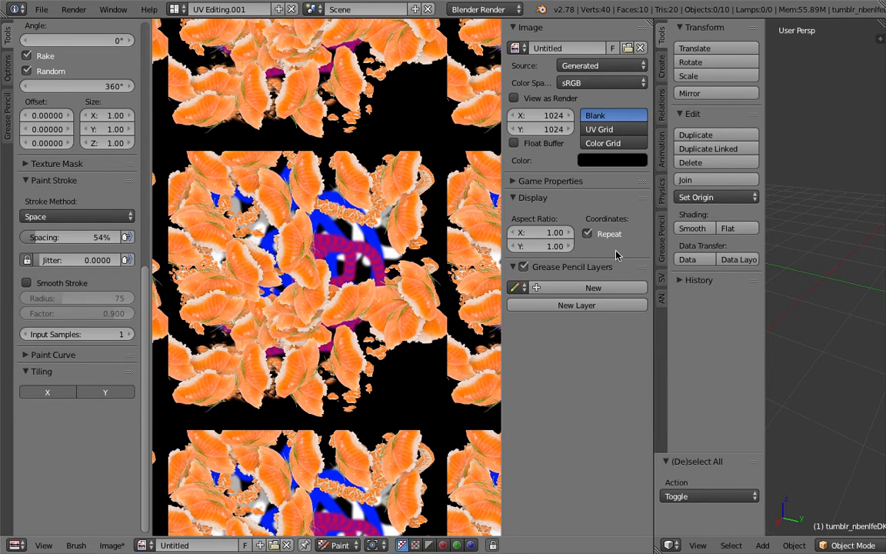
# Step: Stamp large sushi across the tile's edges and over the remaining black gaps so the shapes wrap around the repeated image
pyautogui.moveTo(444, 199)
pyautogui.mouseDown()
pyautogui.moveTo(405, 139)
pyautogui.moveTo(331, 130)
pyautogui.moveTo(221, 158)
pyautogui.moveTo(164, 131)
pyautogui.moveTo(158, 177)
pyautogui.moveTo(177, 382)
pyautogui.mouseUp()
pyautogui.click(163, 358)
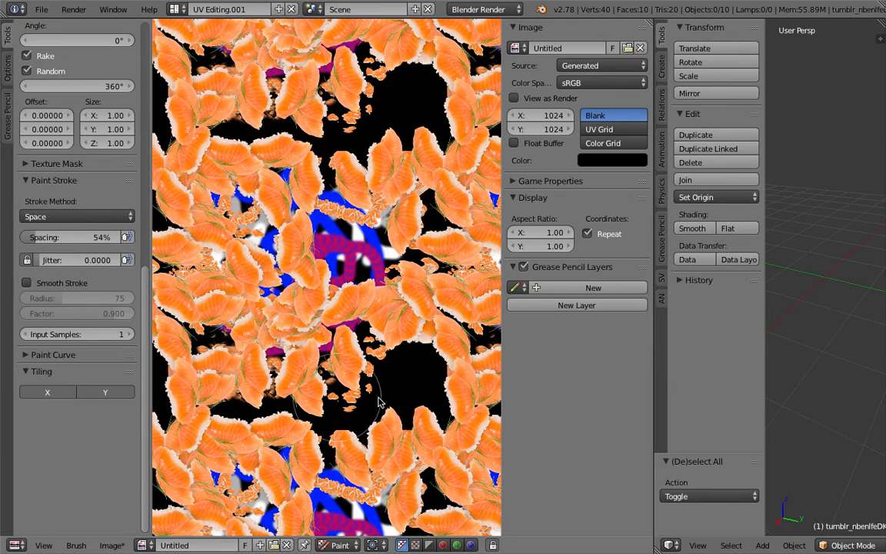
pyautogui.moveTo(311, 369); pyautogui.dragTo(408, 392)
pyautogui.moveTo(376, 249); pyautogui.dragTo(370, 250, button='middle')
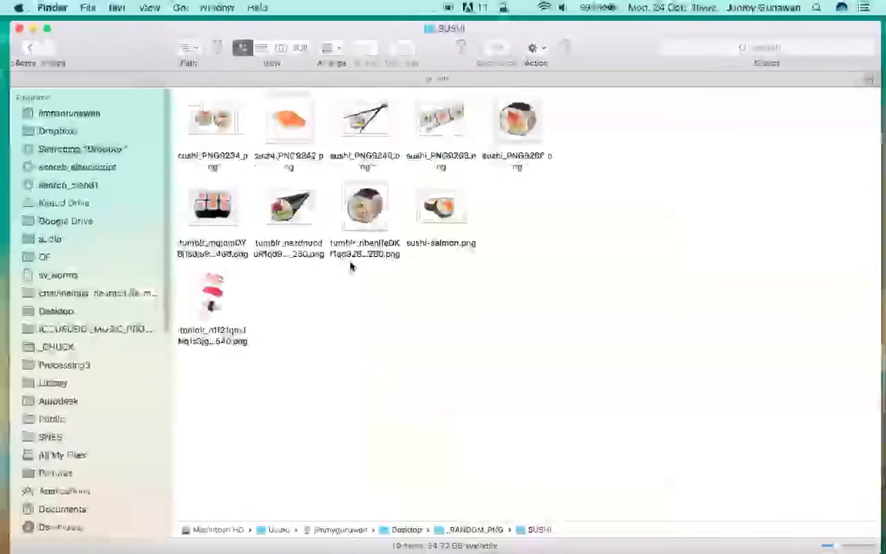
# Step: Look through the PNG files around sushi-salmon.png in Finder's SUSHI folder
pyautogui.click(346, 203)
pyautogui.press('Left')
pyautogui.press('Right')
pyautogui.press('Right')
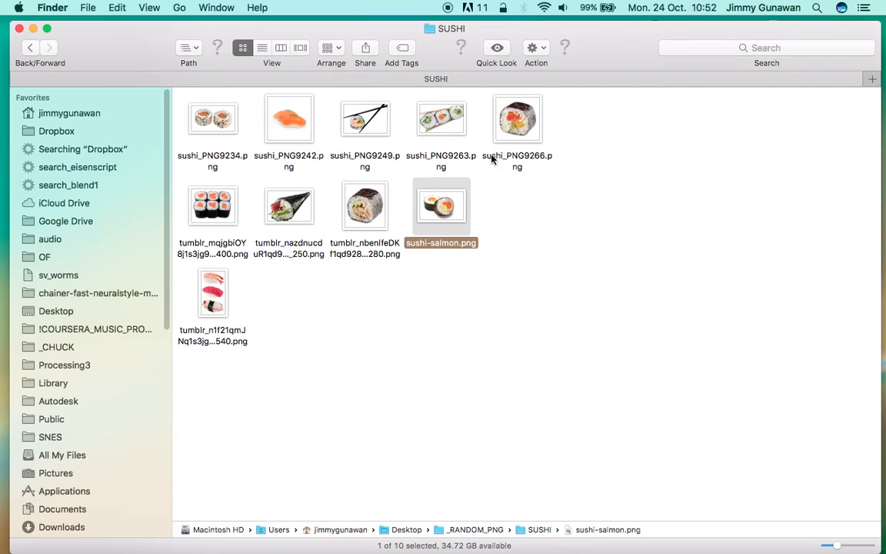
# Step: Switch back to Blender and stamp more sushi diagonally over the blue and purple area in the tile's centre
pyautogui.hotkey('ctrl', 'Right')
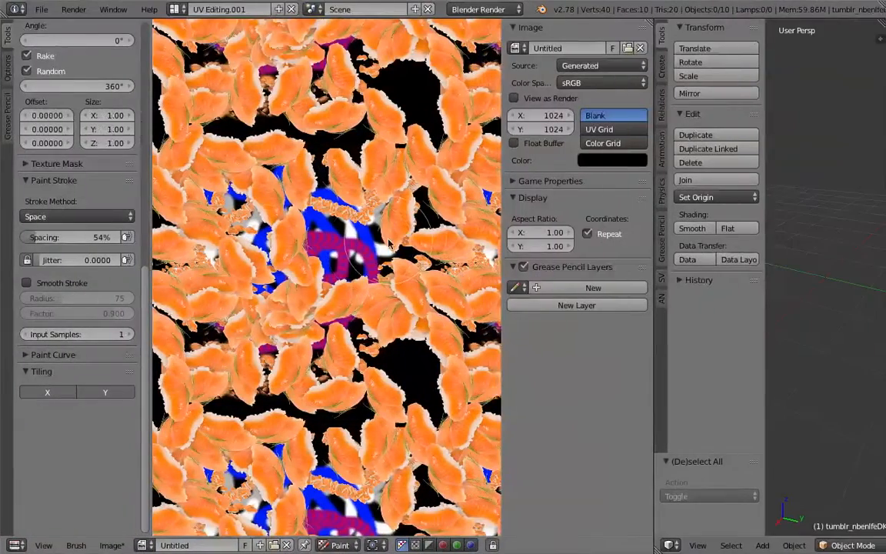
pyautogui.moveTo(389, 215)
pyautogui.mouseDown()
pyautogui.moveTo(331, 223)
pyautogui.moveTo(310, 265)
pyautogui.mouseUp()
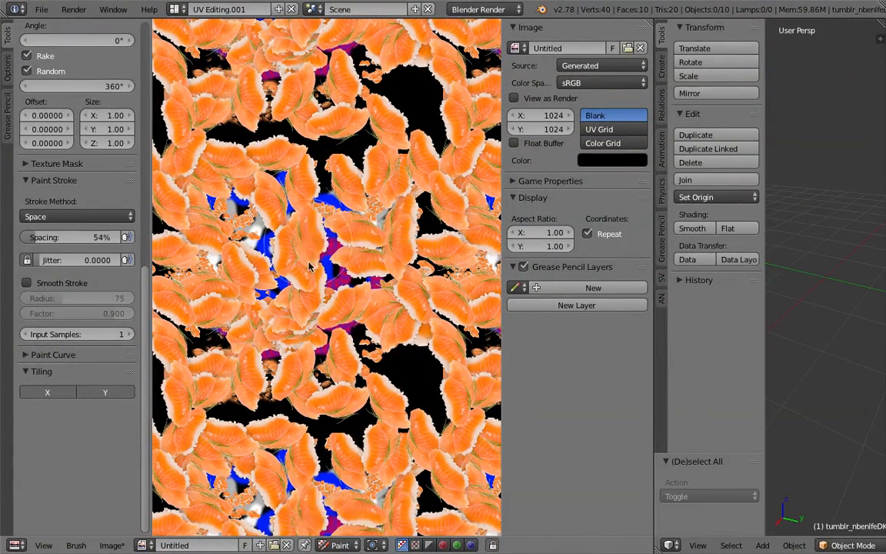
# Step: Switch to Finder and examine the sushi PNGs that could serve as other brush textures, including sushi_PNG9242.png, sushi_PNG9249.png and sushi_PNG9234.png
pyautogui.hotkey('ctrl', 'Left')
pyautogui.click(213, 207)
pyautogui.click(289, 172)
pyautogui.click(290, 208)
pyautogui.click(283, 119)
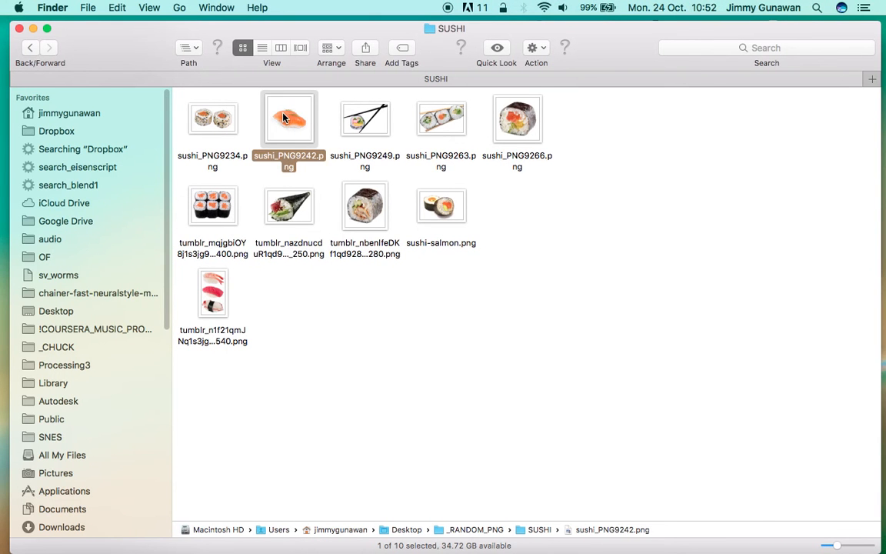
pyautogui.click(375, 138)
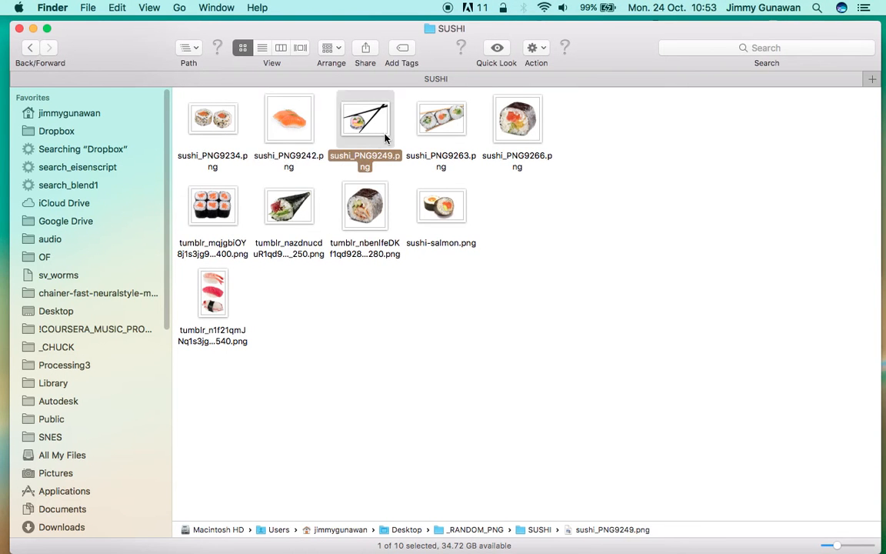
pyautogui.click(430, 130)
pyautogui.click(203, 114)
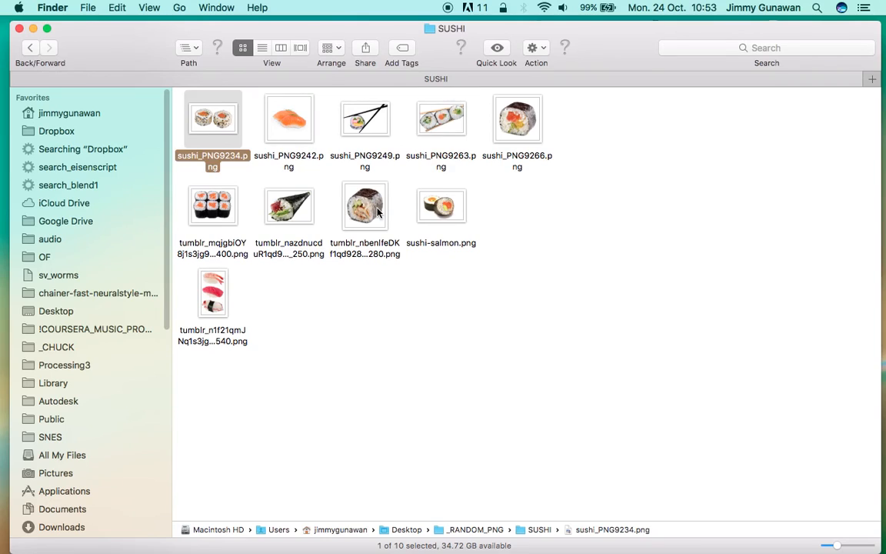
# Step: Return to Blender and stamp another run of sushi from the tile's right side down to its lower centre
pyautogui.hotkey('ctrl', 'Right')
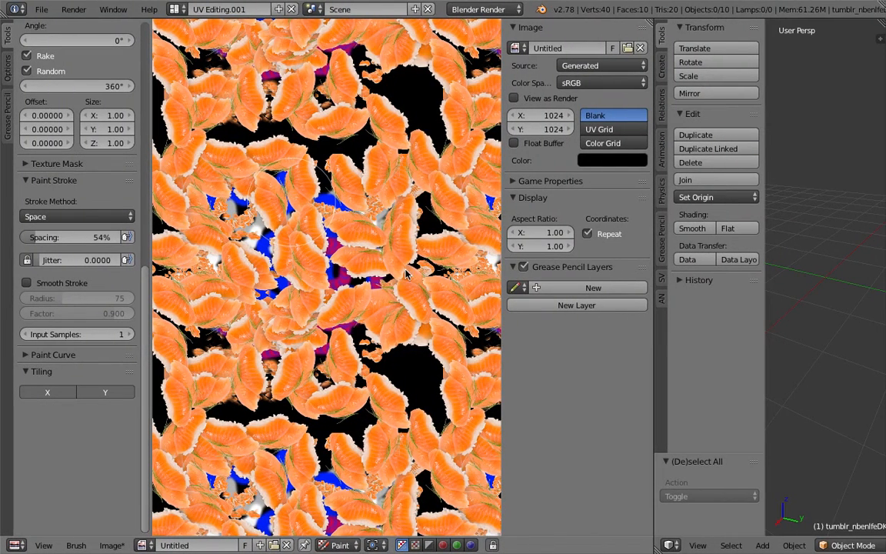
pyautogui.moveTo(404, 273)
pyautogui.mouseDown()
pyautogui.moveTo(396, 301)
pyautogui.moveTo(409, 353)
pyautogui.moveTo(323, 380)
pyautogui.mouseUp()
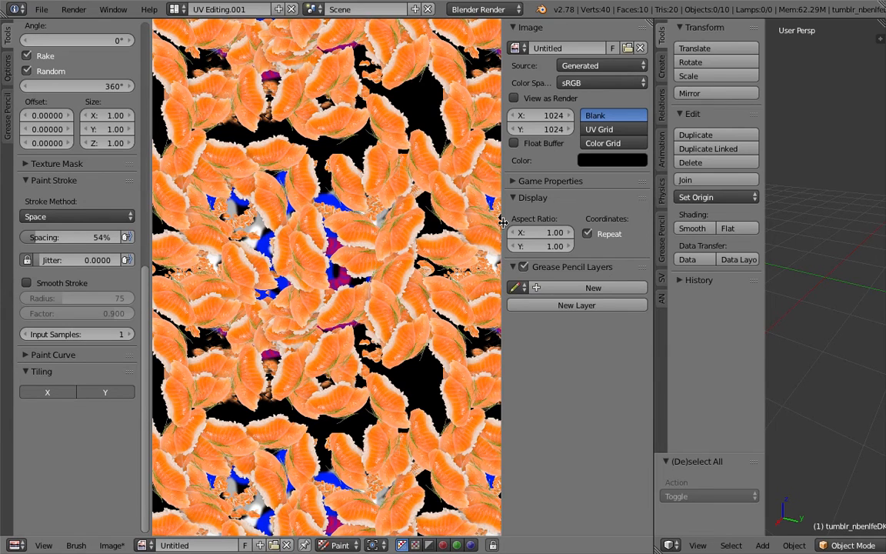
# Step: Hide the image properties sidebar to examine the repeated pattern in a wider view, and show the sidebar again
pyautogui.moveTo(502, 221); pyautogui.dragTo(538, 231)
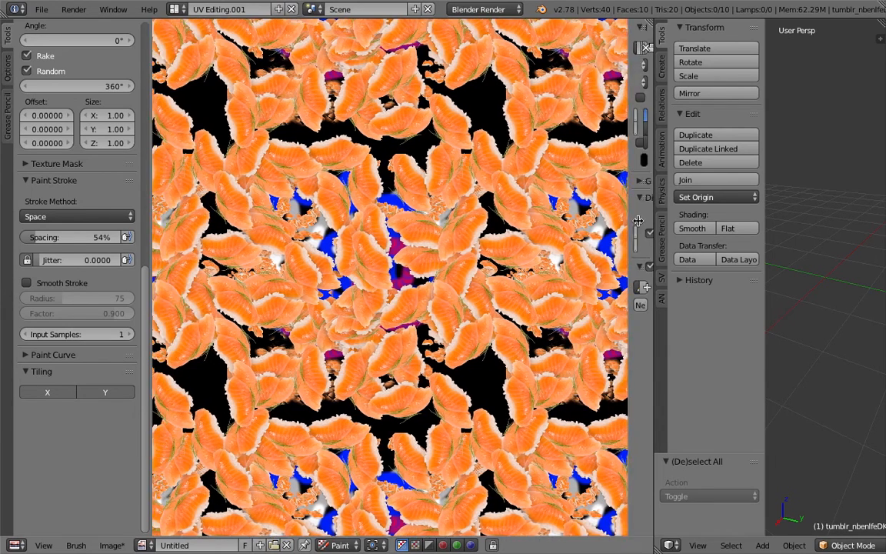
pyautogui.moveTo(471, 216); pyautogui.dragTo(478, 193)
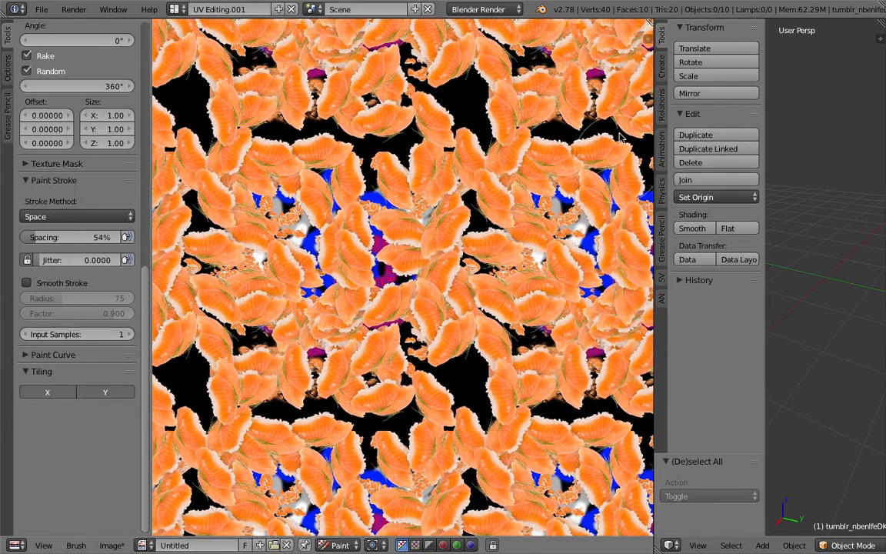
pyautogui.moveTo(480, 185); pyautogui.dragTo(476, 188, button='middle')
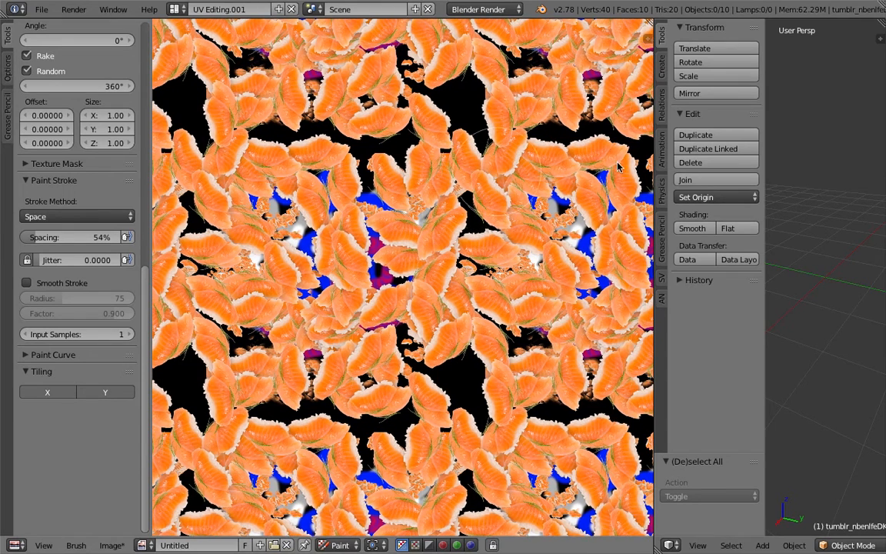
pyautogui.click(649, 38)
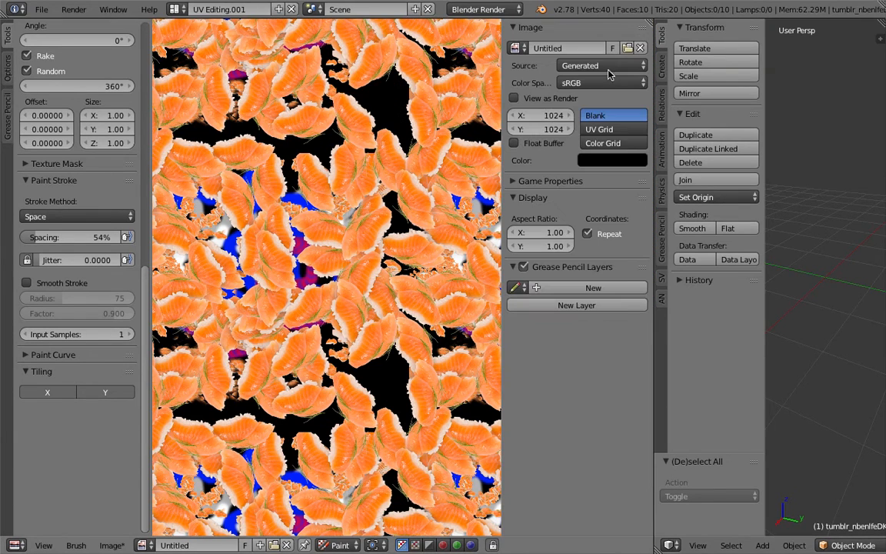
# Step: Narrow the image properties sidebar and disable Repeat in the Display settings so only the single tile is drawn
pyautogui.click(527, 198)
pyautogui.moveTo(502, 172); pyautogui.dragTo(521, 173)
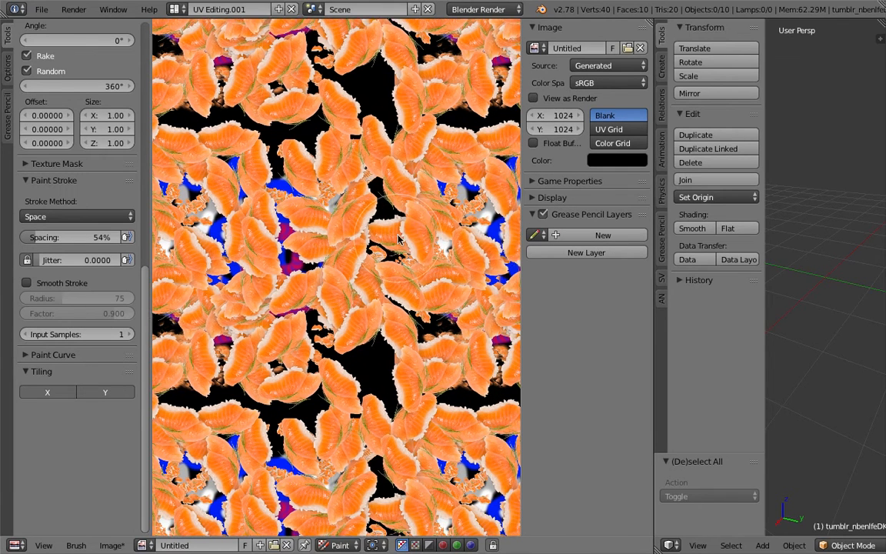
pyautogui.moveTo(398, 239); pyautogui.dragTo(397, 238, button='middle')
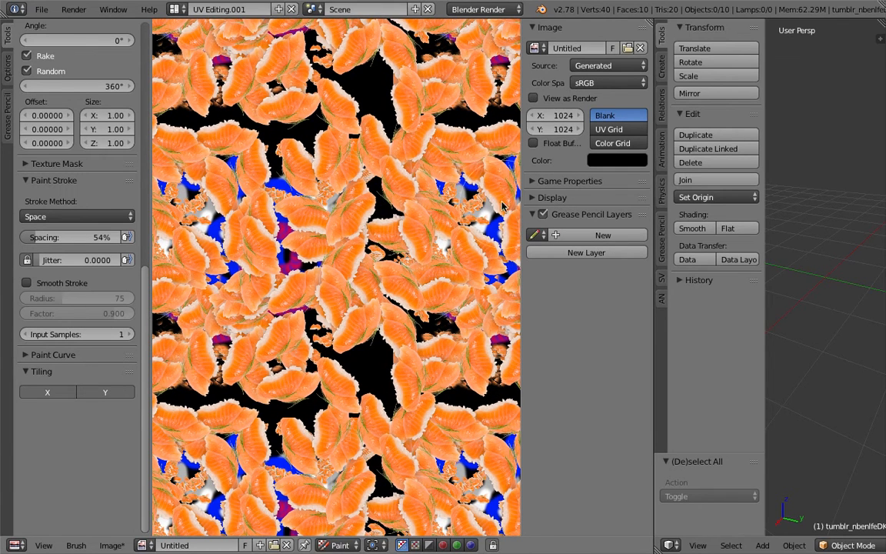
pyautogui.click(548, 185)
pyautogui.click(550, 183)
pyautogui.click(561, 199)
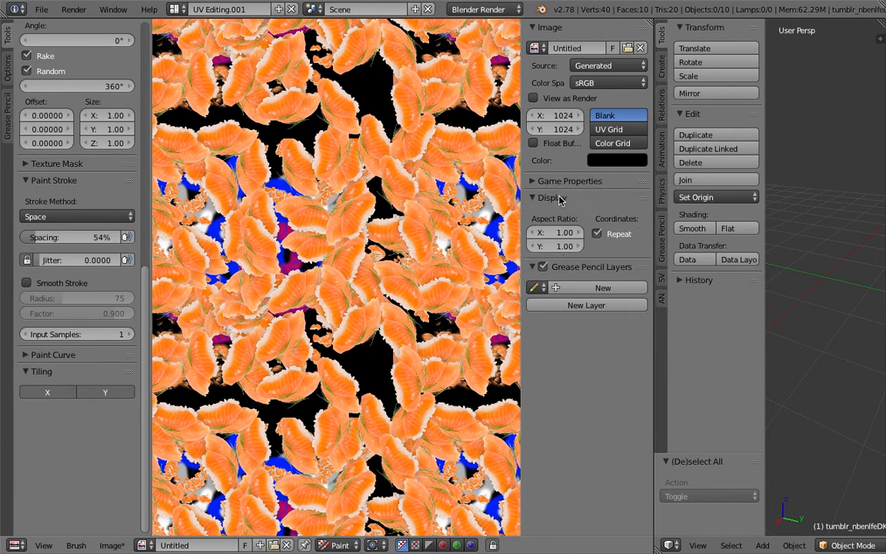
pyautogui.click(598, 234)
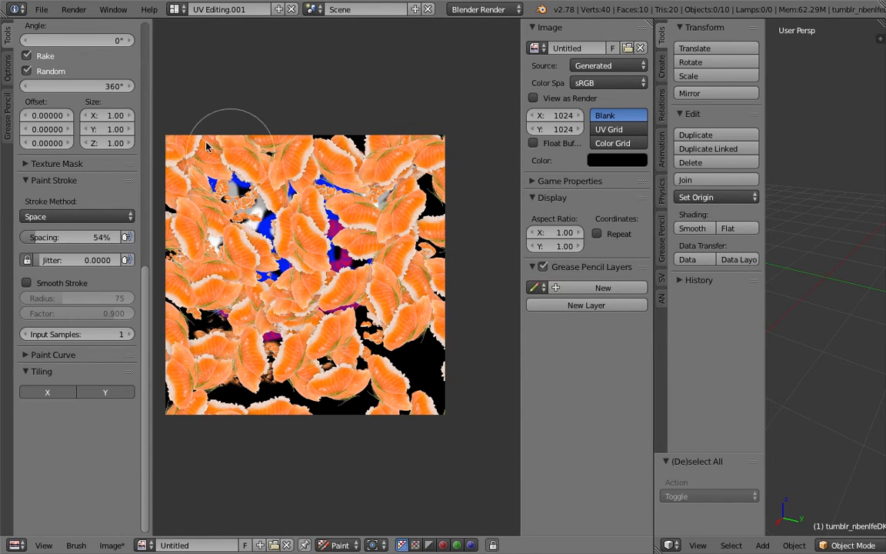
# Step: Draw Grease Pencil marks in all four corners of the image to show the tile's boundaries
pyautogui.keyDown('ctrl'); pyautogui.hscroll(-2, 233, 138); pyautogui.keyUp('ctrl')
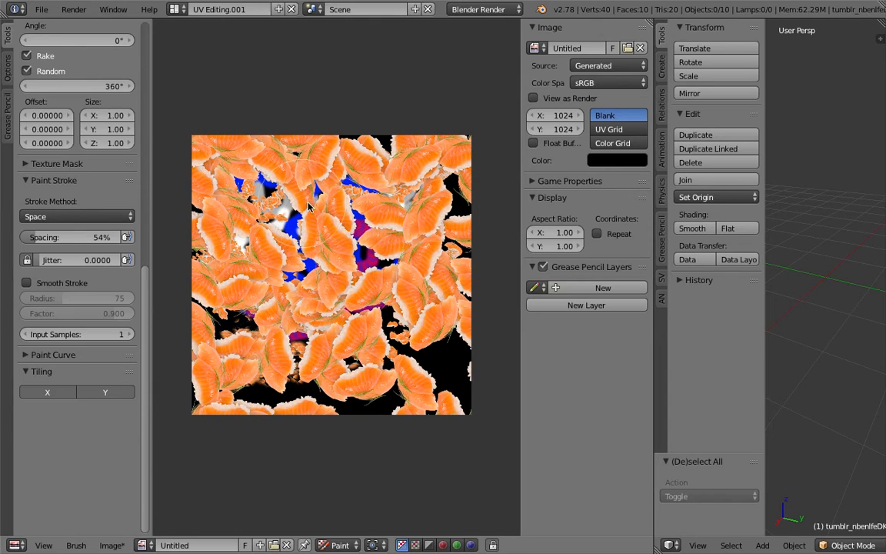
pyautogui.click(194, 138)
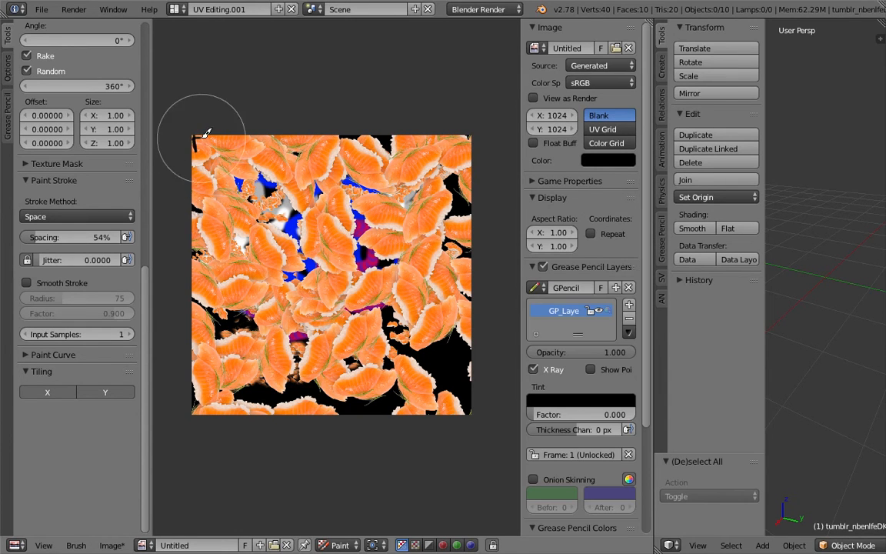
pyautogui.click(471, 139)
pyautogui.moveTo(467, 404); pyautogui.dragTo(468, 411)
pyautogui.click(199, 410)
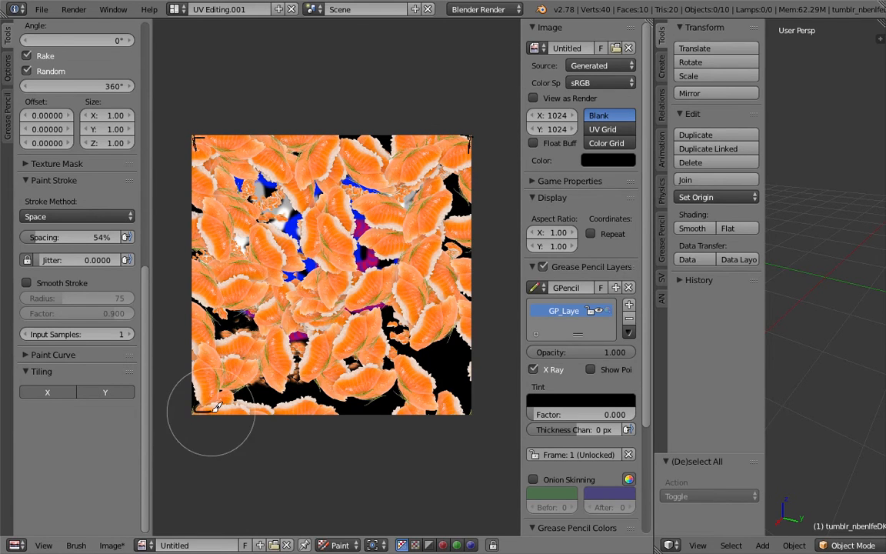
# Step: Enable Repeat to examine the tiled pattern from far out, and disable it again to return to the single tile
pyautogui.click(591, 234)
pyautogui.scroll(-5, 371, 248)
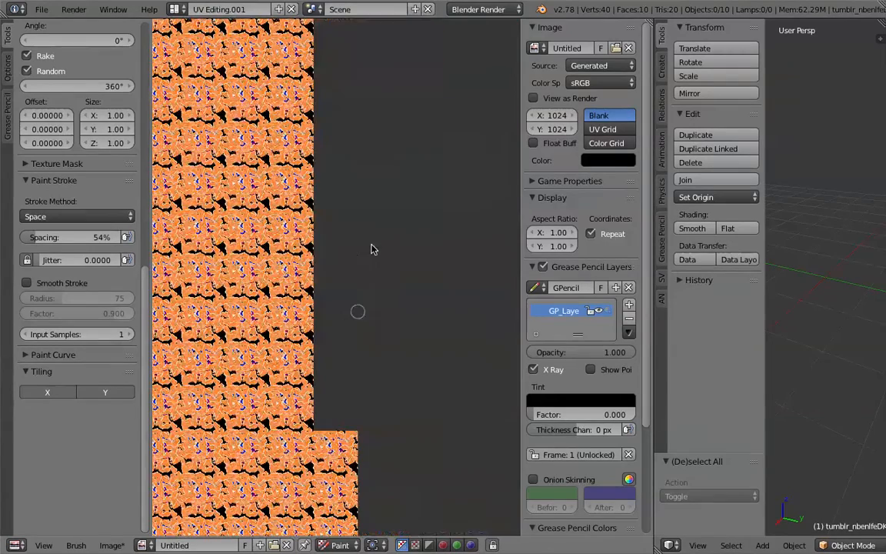
pyautogui.scroll(2, 278, 287)
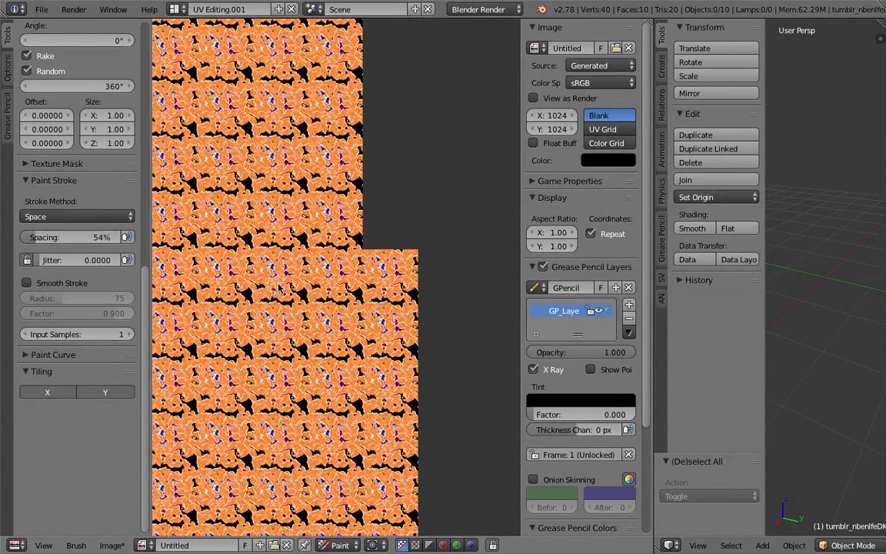
pyautogui.scroll(2, 289, 253)
pyautogui.click(590, 234)
pyautogui.scroll(3, 388, 283)
pyautogui.scroll(3, 388, 283)
pyautogui.scroll(-1, 387, 284)
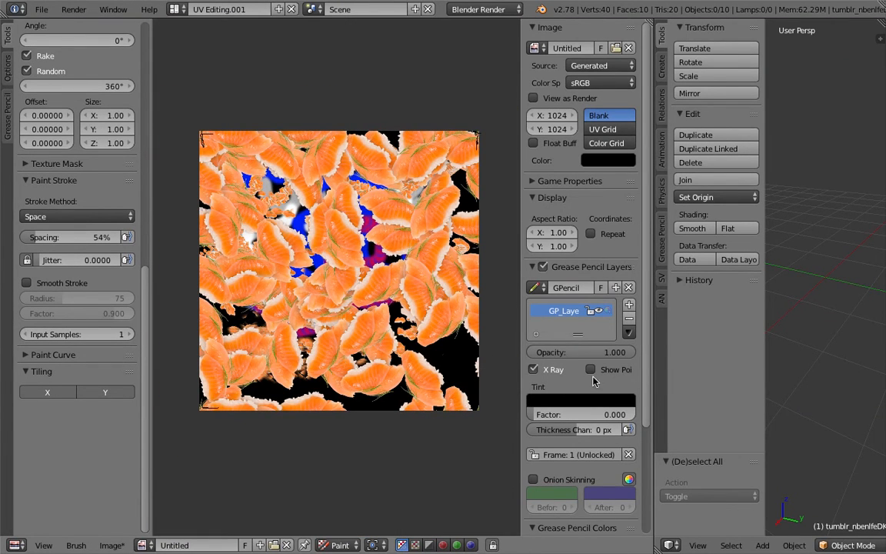
# Step: Set the Grease Pencil layer's Thickness Change to 5 px and the stroke colour to blue with RGB 0, 0.461, 1
pyautogui.moveTo(651, 386); pyautogui.dragTo(644, 497)
pyautogui.click(551, 493)
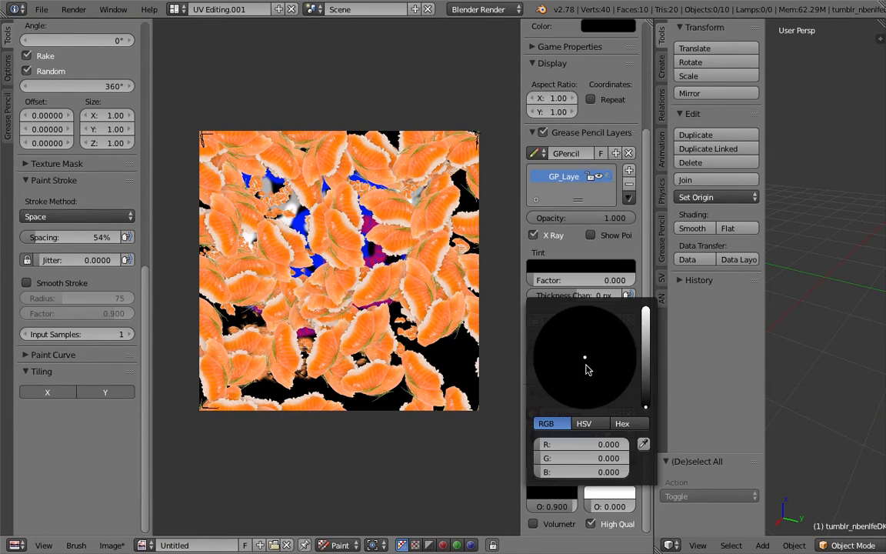
pyautogui.moveTo(639, 344)
pyautogui.mouseDown()
pyautogui.moveTo(645, 310)
pyautogui.moveTo(591, 403)
pyautogui.mouseUp()
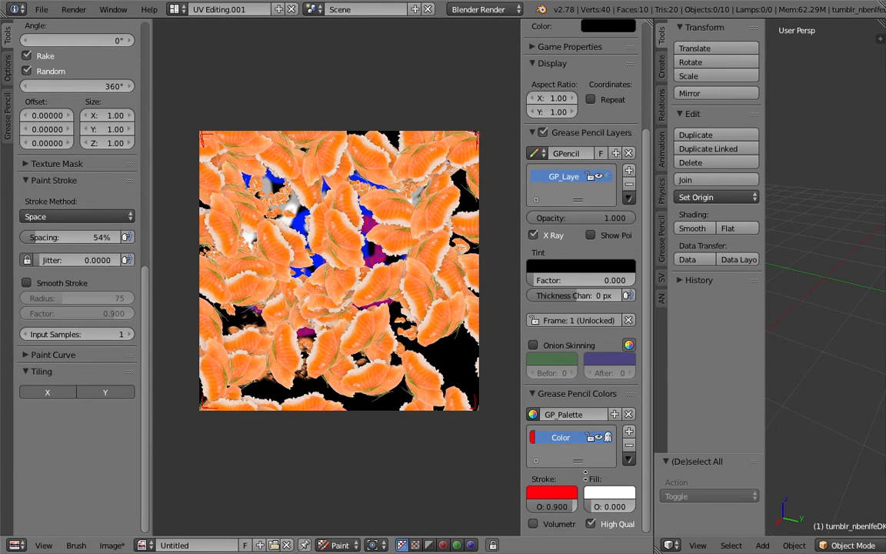
pyautogui.moveTo(573, 295); pyautogui.dragTo(582, 295)
pyautogui.click(568, 496)
pyautogui.moveTo(577, 350)
pyautogui.mouseDown()
pyautogui.moveTo(604, 320)
pyautogui.moveTo(603, 309)
pyautogui.moveTo(617, 316)
pyautogui.mouseUp()
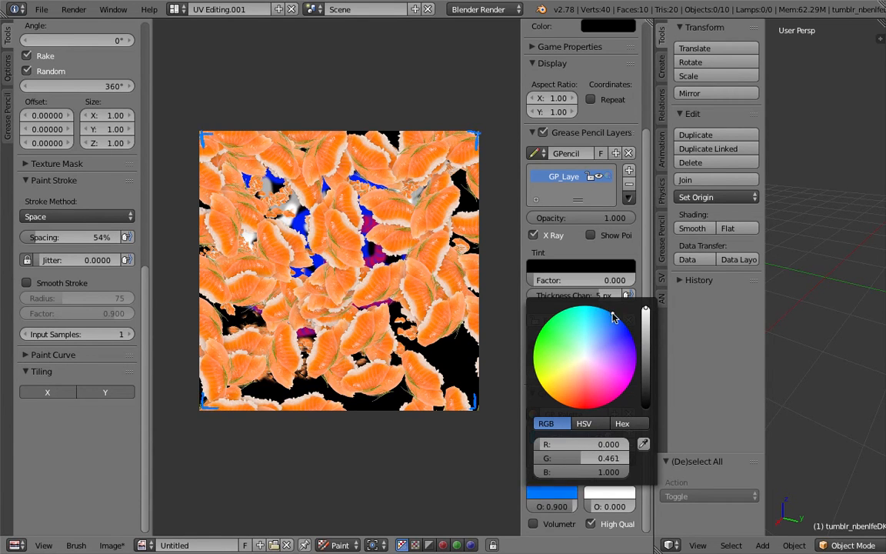
# Step: Stamp a diagonal run of sushi from the tile's upper right corner to its centre
pyautogui.moveTo(440, 143)
pyautogui.mouseDown()
pyautogui.moveTo(346, 115)
pyautogui.moveTo(308, 196)
pyautogui.moveTo(258, 223)
pyautogui.moveTo(330, 238)
pyautogui.mouseUp()
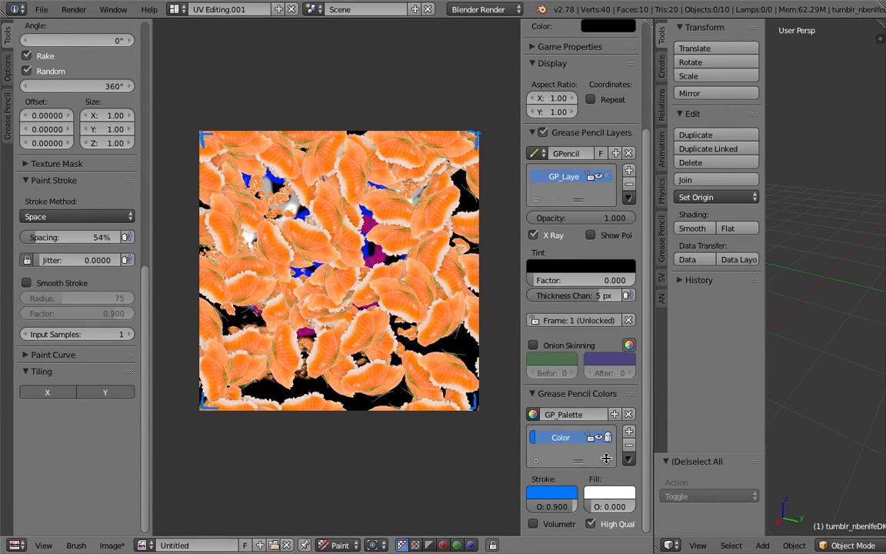
# Step: Try a pink Grease Pencil fill at 0.379 opacity, return the fill opacity to 0, and enable Volumetric strokes
pyautogui.moveTo(605, 506); pyautogui.dragTo(615, 506)
pyautogui.click(611, 492)
pyautogui.moveTo(651, 382); pyautogui.dragTo(659, 403)
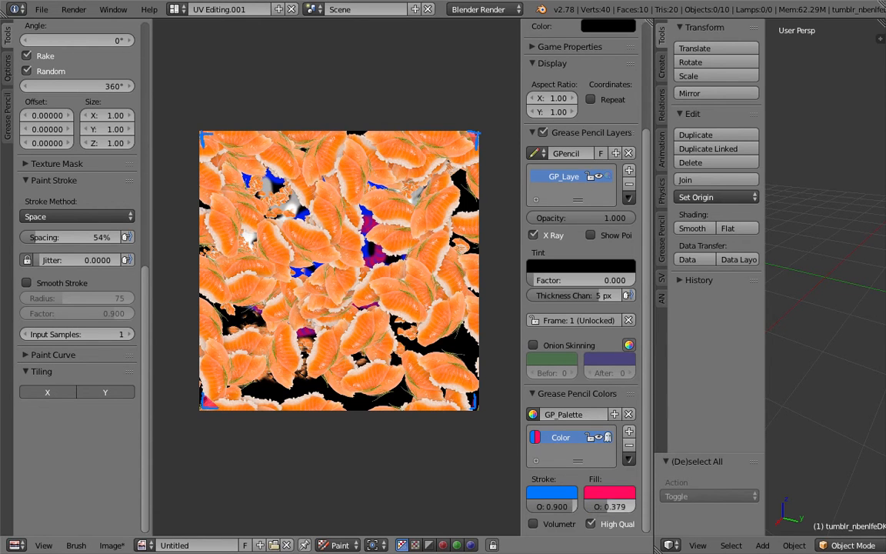
pyautogui.click(566, 524)
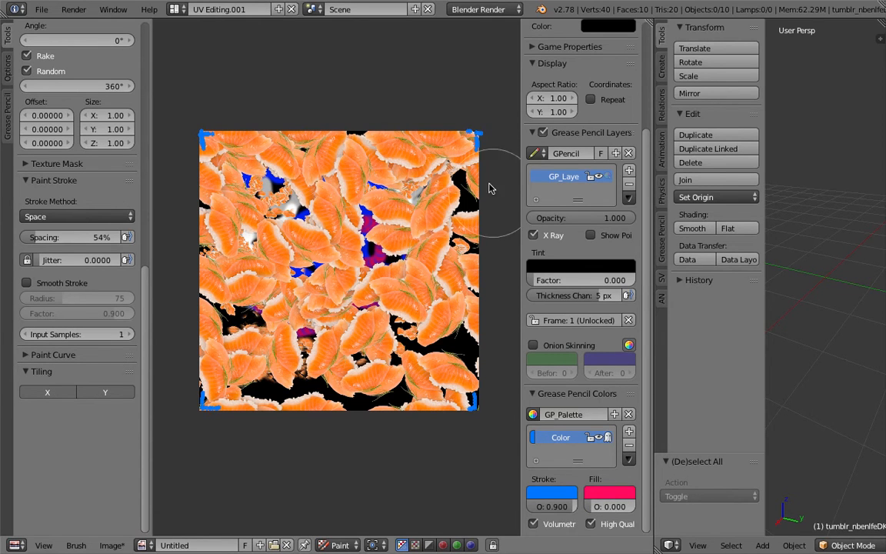
# Step: Change the Grease Pencil stroke colour of the corner marks to bright green
pyautogui.click(551, 492)
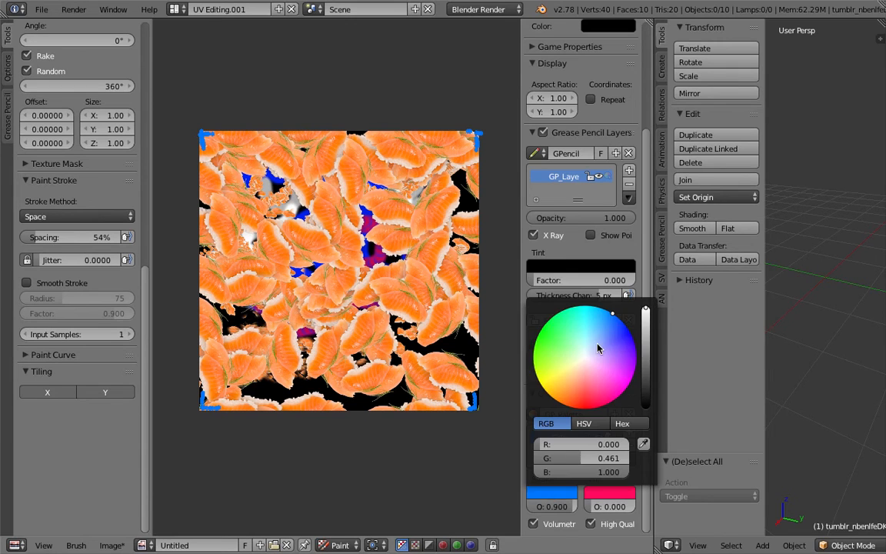
pyautogui.moveTo(646, 355)
pyautogui.mouseDown()
pyautogui.moveTo(645, 367)
pyautogui.moveTo(645, 338)
pyautogui.mouseUp()
pyautogui.moveTo(636, 344); pyautogui.dragTo(534, 344)
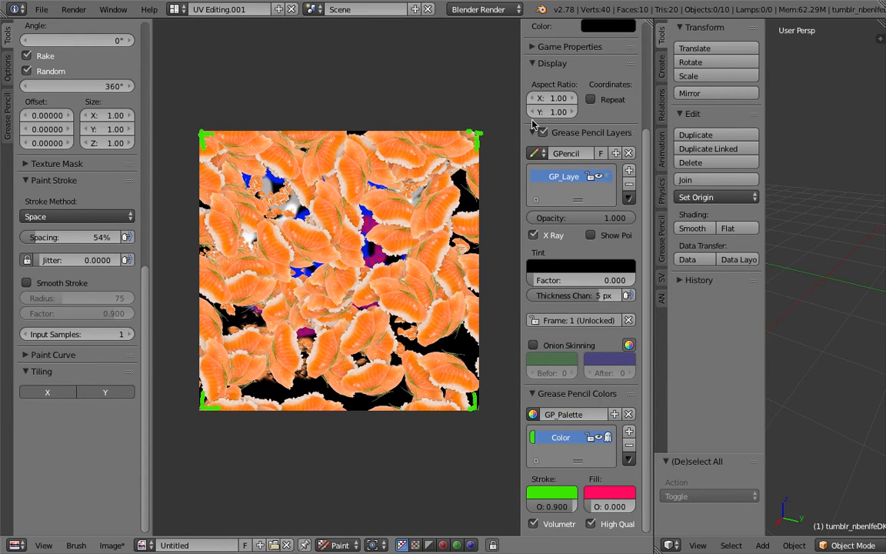
# Step: Enable Repeat again and hide the image properties sidebar to show the tiled pattern with its corner marks
pyautogui.scroll(1, 537, 131)
pyautogui.click(592, 127)
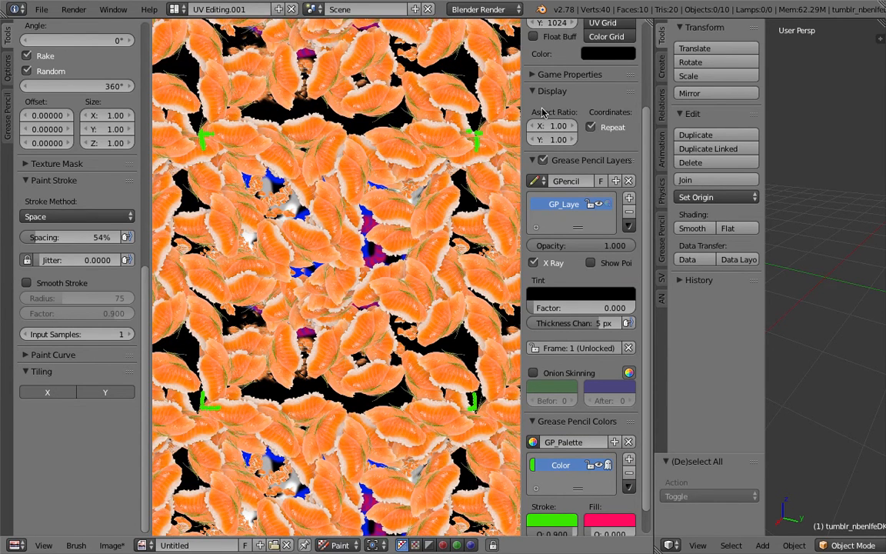
pyautogui.moveTo(522, 106); pyautogui.dragTo(654, 108)
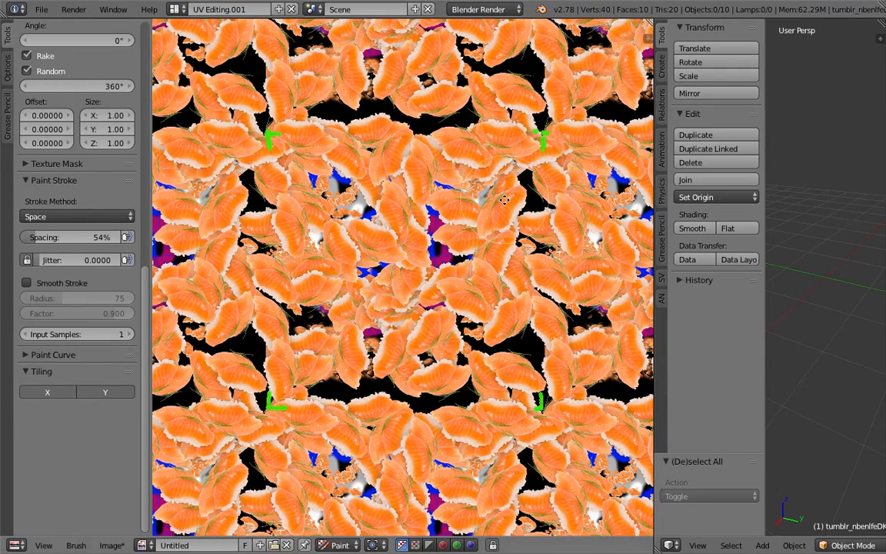
# Step: Save the Blender file
pyautogui.click(40, 10)
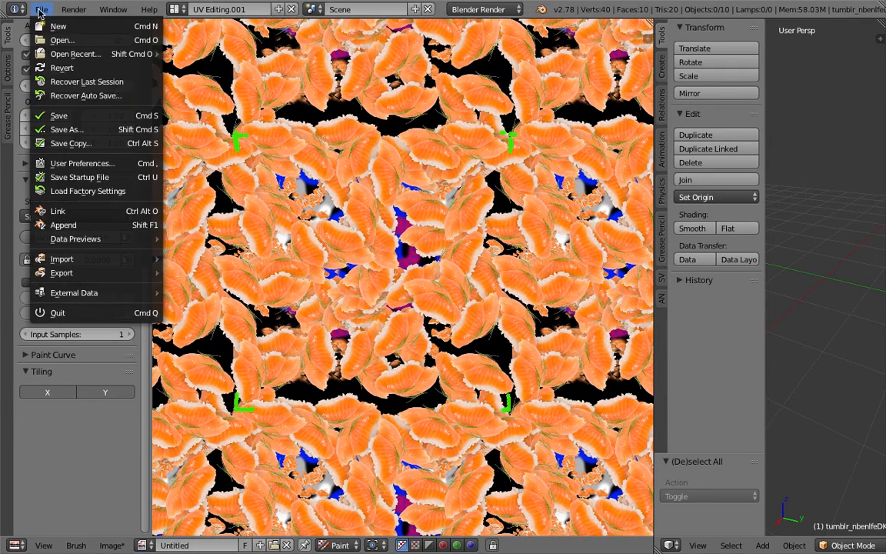
pyautogui.click(60, 116)
# Step: Stamp more salmon nigiri over the black gaps along the tile's lower edge
pyautogui.moveTo(346, 211); pyautogui.dragTo(367, 211, button='middle')
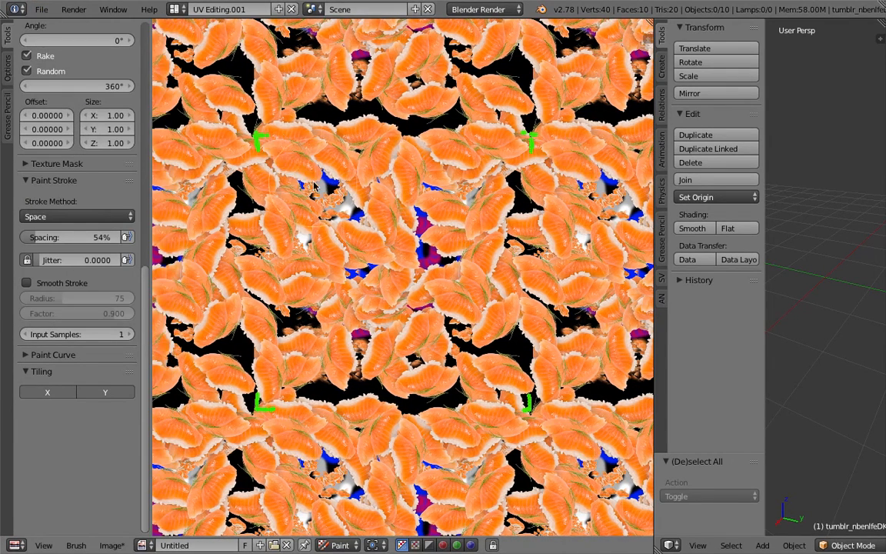
pyautogui.moveTo(239, 281); pyautogui.dragTo(307, 399)
pyautogui.moveTo(442, 396); pyautogui.dragTo(533, 392)
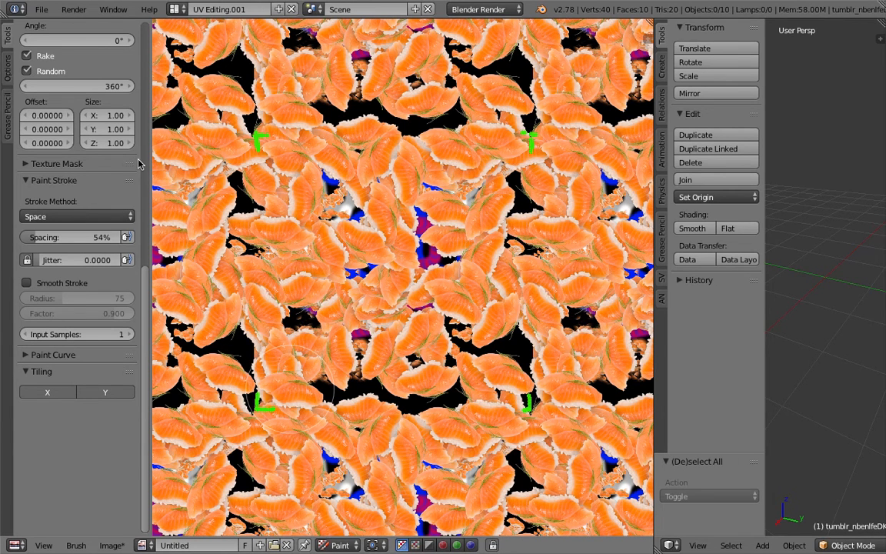
# Step: Set the brush texture to the sushi_PNG9 image of a small roll with chopsticks
pyautogui.click(7, 70)
pyautogui.click(7, 37)
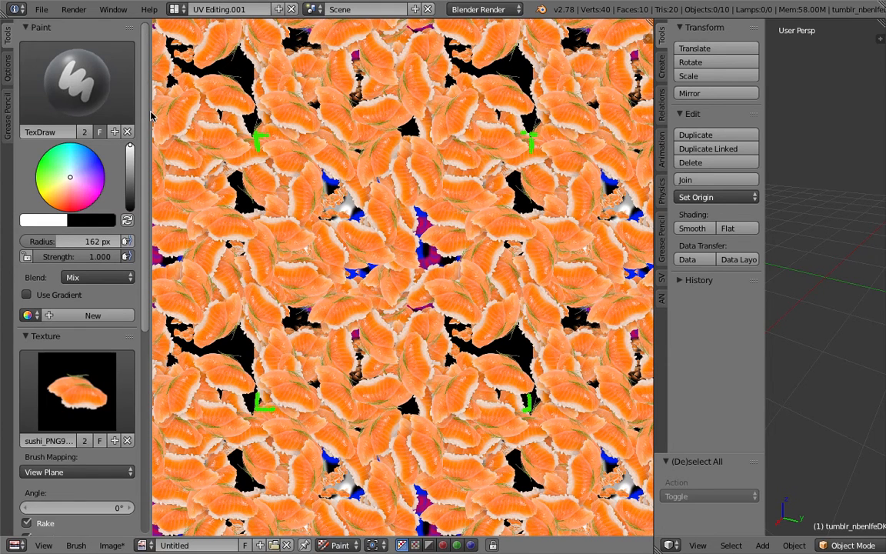
pyautogui.scroll(-1, 103, 336)
pyautogui.scroll(1, 94, 257)
pyautogui.moveTo(144, 318); pyautogui.dragTo(145, 386)
pyautogui.scroll(-1, 123, 346)
pyautogui.click(92, 298)
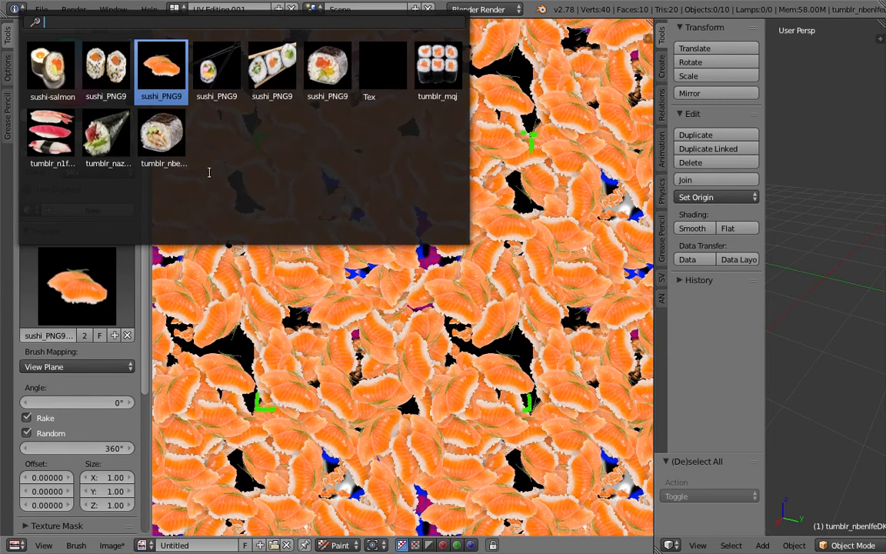
pyautogui.click(217, 71)
# Step: Stamp small rolls with chopsticks across the tile's upper and middle areas, including over its side boundaries
pyautogui.click(400, 243)
pyautogui.click(348, 196)
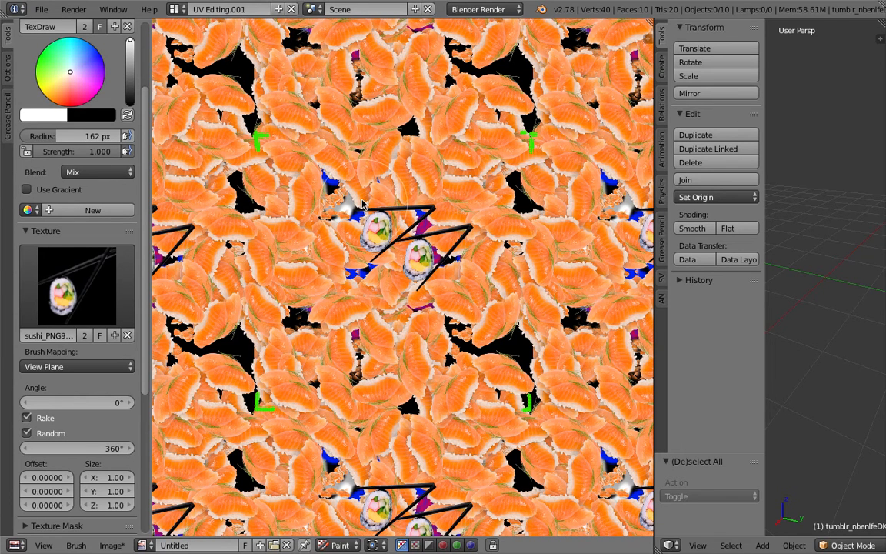
pyautogui.click(291, 143)
pyautogui.click(269, 176)
pyautogui.click(296, 181)
pyautogui.click(362, 177)
pyautogui.click(473, 177)
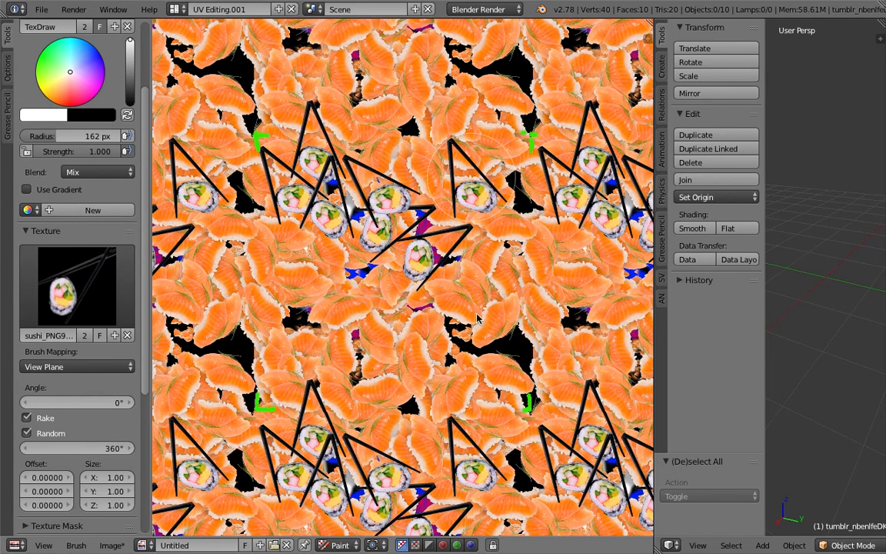
pyautogui.click(242, 266)
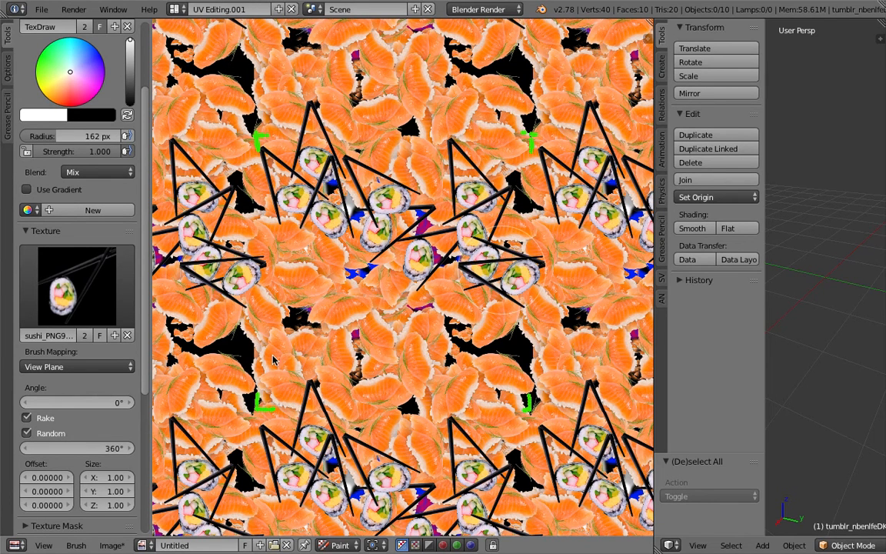
pyautogui.moveTo(382, 298); pyautogui.dragTo(426, 321)
pyautogui.click(360, 286)
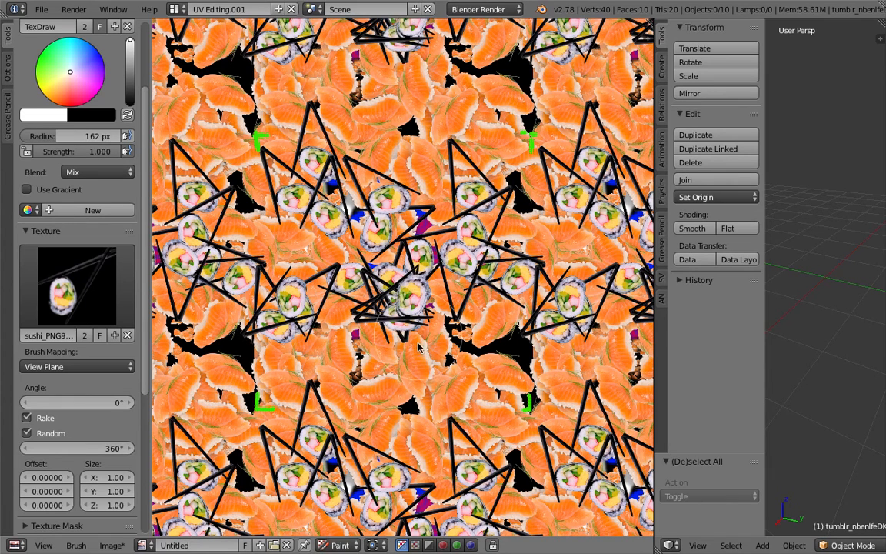
pyautogui.click(393, 332)
pyautogui.click(436, 319)
pyautogui.click(400, 254)
# Step: Switch the brush texture to the large rice roll (sushi_PNG9) and stamp it repeatedly across the tile's middle band
pyautogui.click(77, 285)
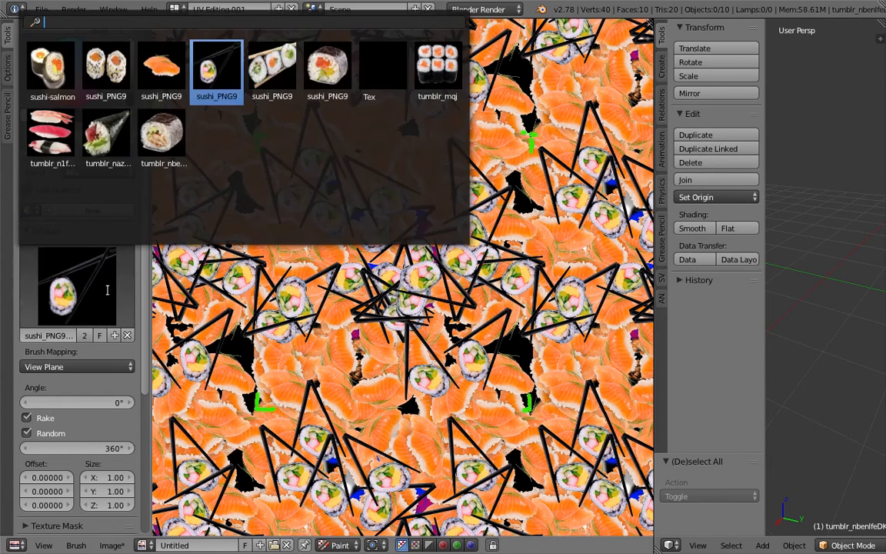
pyautogui.click(295, 67)
pyautogui.click(439, 238)
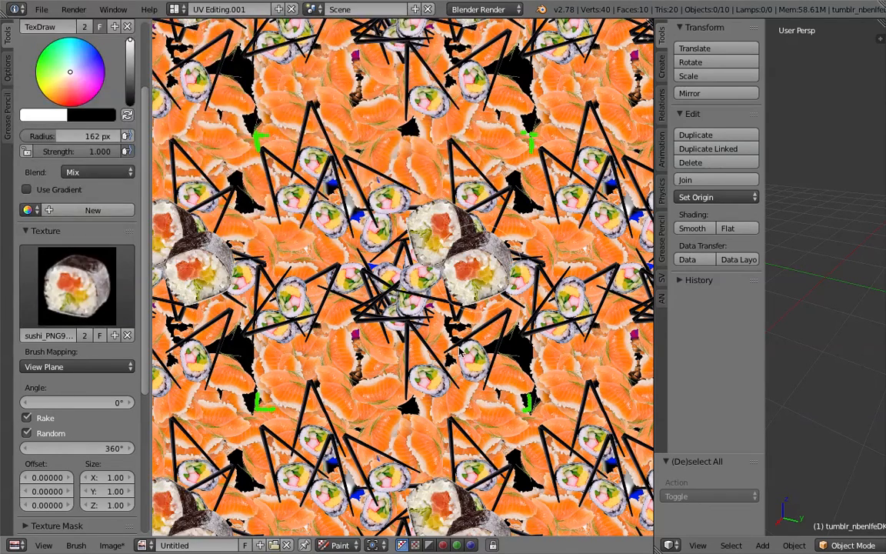
pyautogui.click(483, 306)
pyautogui.click(446, 340)
pyautogui.click(383, 337)
pyautogui.click(329, 292)
pyautogui.click(357, 223)
pyautogui.click(420, 223)
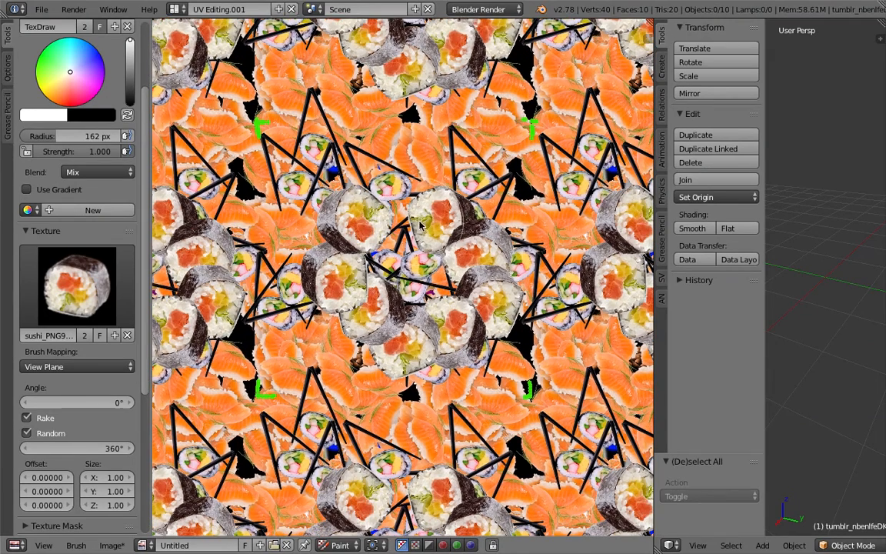
pyautogui.moveTo(406, 228); pyautogui.dragTo(396, 218, button='middle')
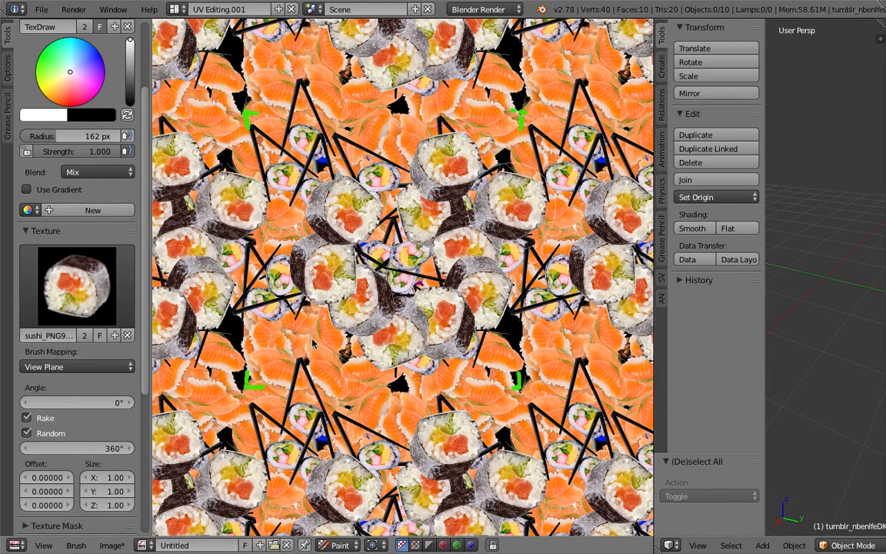
pyautogui.click(406, 227)
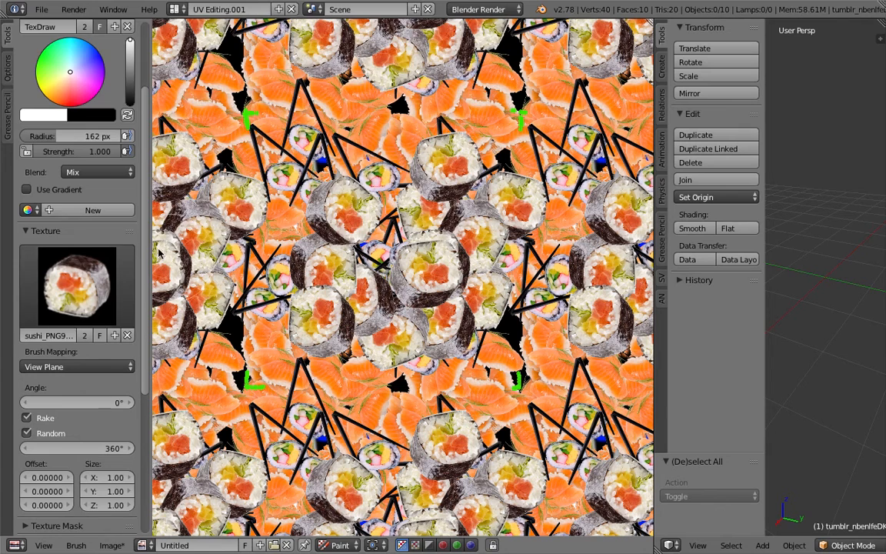
# Step: Switch the brush texture to the plain black Tex and stamp two overlapping black circles right of the tile's centre
pyautogui.click(95, 281)
pyautogui.click(383, 73)
pyautogui.click(425, 228)
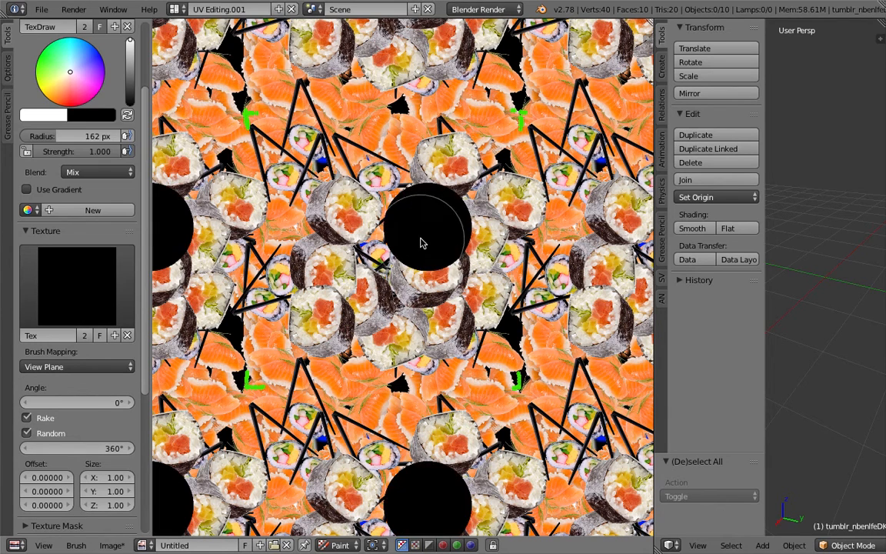
pyautogui.click(437, 271)
# Step: Switch the brush texture back to the small roll with chopsticks and stamp it over the black circles
pyautogui.click(87, 291)
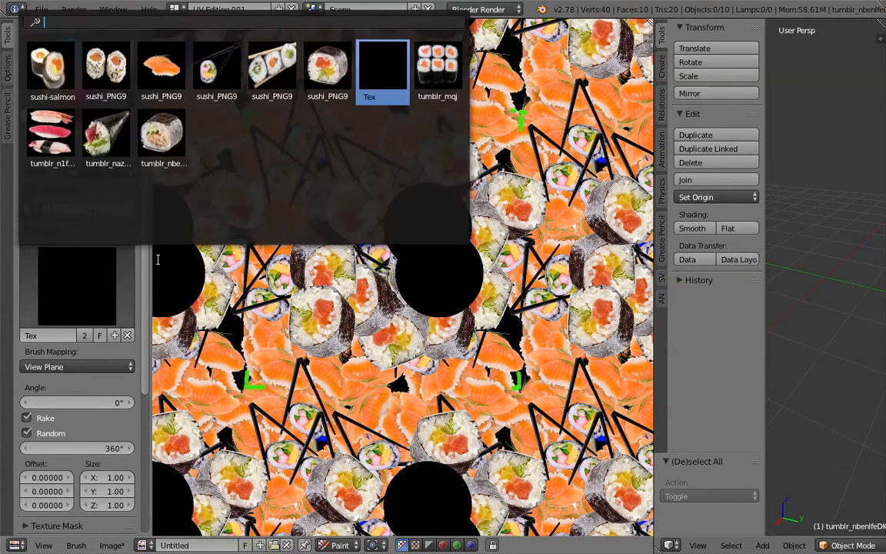
pyautogui.click(217, 73)
pyautogui.click(439, 229)
pyautogui.click(432, 290)
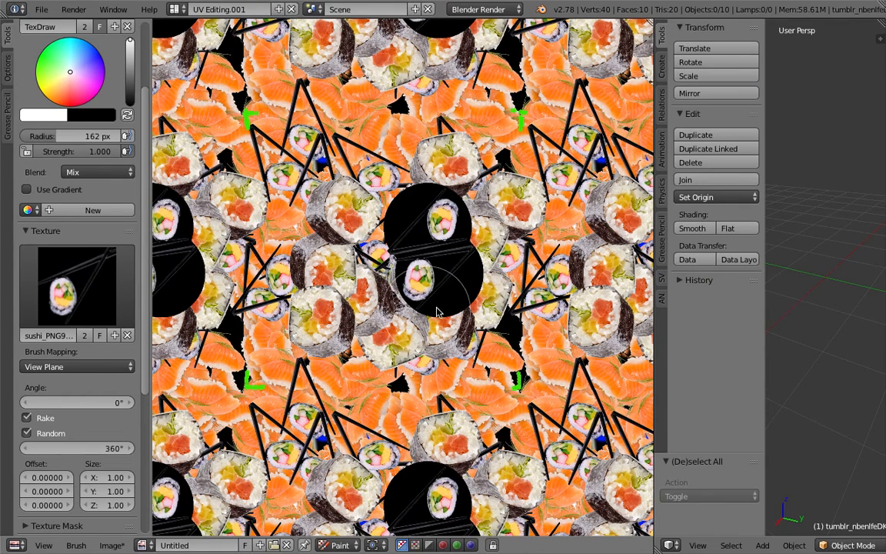
pyautogui.click(428, 202)
pyautogui.click(413, 201)
pyautogui.click(422, 234)
pyautogui.click(447, 299)
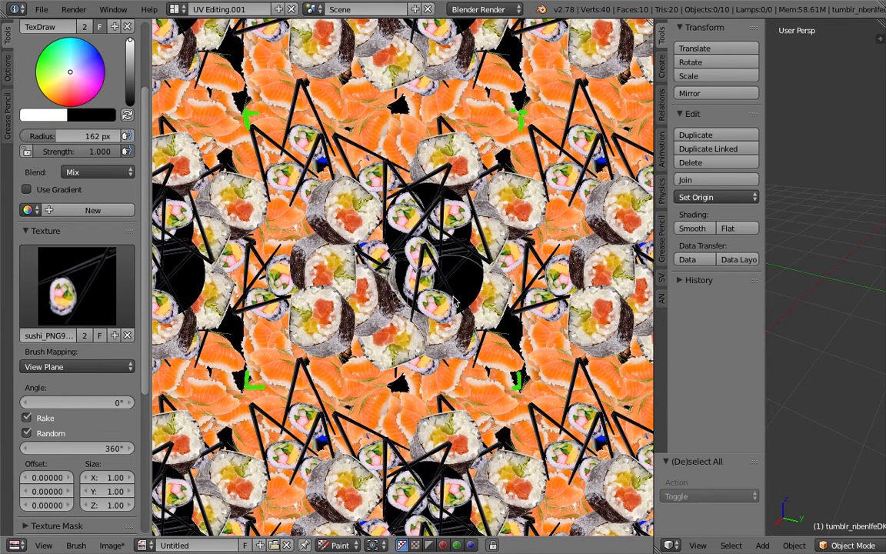
pyautogui.click(387, 252)
# Step: Switch the brush texture to the pair of sesame rolls and stamp it over the remaining black area and around it
pyautogui.moveTo(398, 253)
pyautogui.mouseDown(button='middle')
pyautogui.moveTo(395, 240)
pyautogui.moveTo(350, 239)
pyautogui.moveTo(362, 285)
pyautogui.mouseUp(button='middle')
pyautogui.click(91, 277)
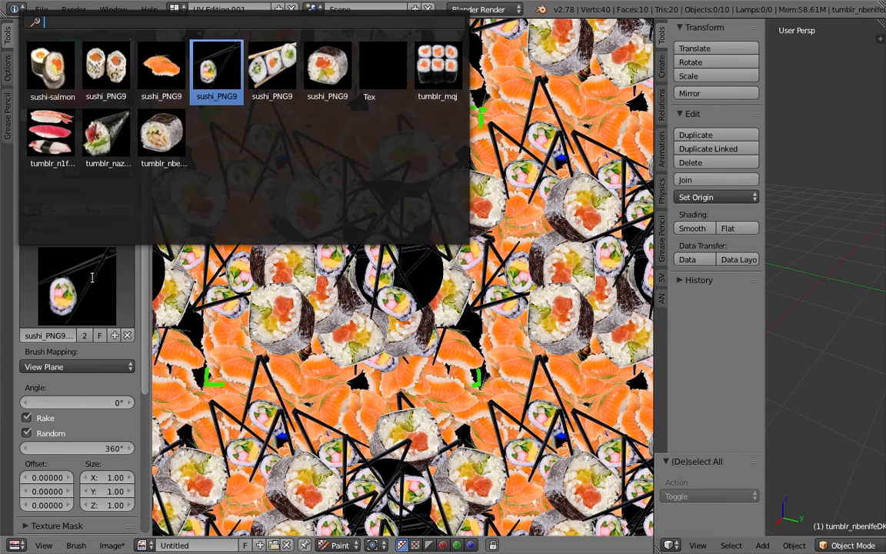
pyautogui.click(111, 69)
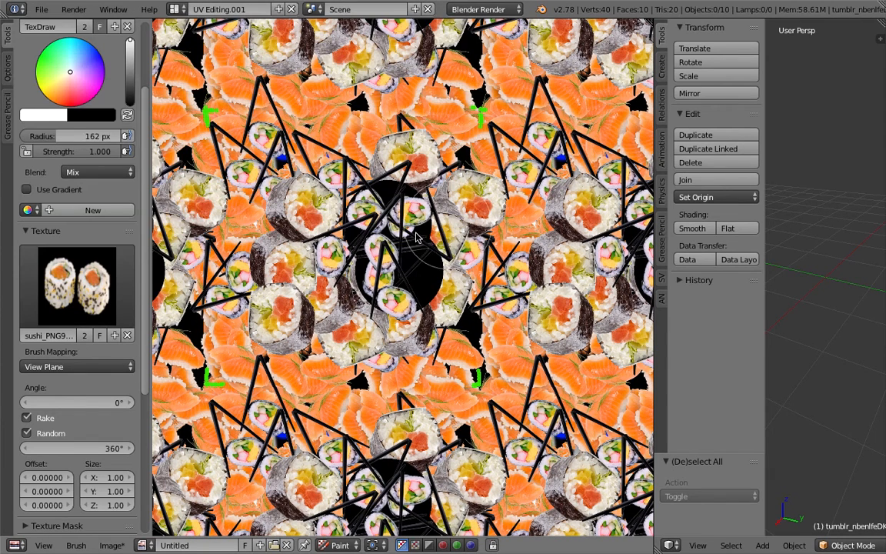
pyautogui.click(411, 234)
pyautogui.click(383, 245)
pyautogui.click(363, 200)
pyautogui.click(364, 209)
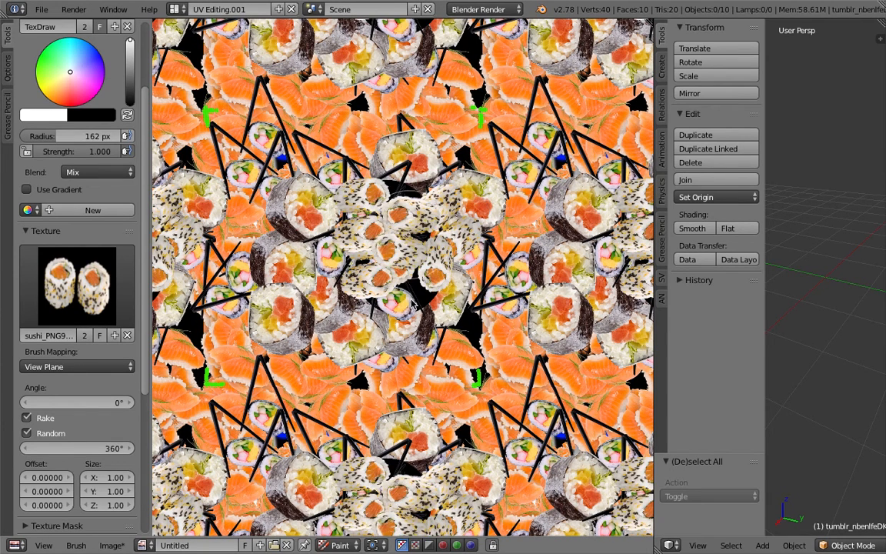
pyautogui.click(371, 232)
pyautogui.click(317, 208)
# Step: Select the large rice roll texture again and stamp a few rolls over the sesame rolls right of the tile's centre
pyautogui.click(77, 284)
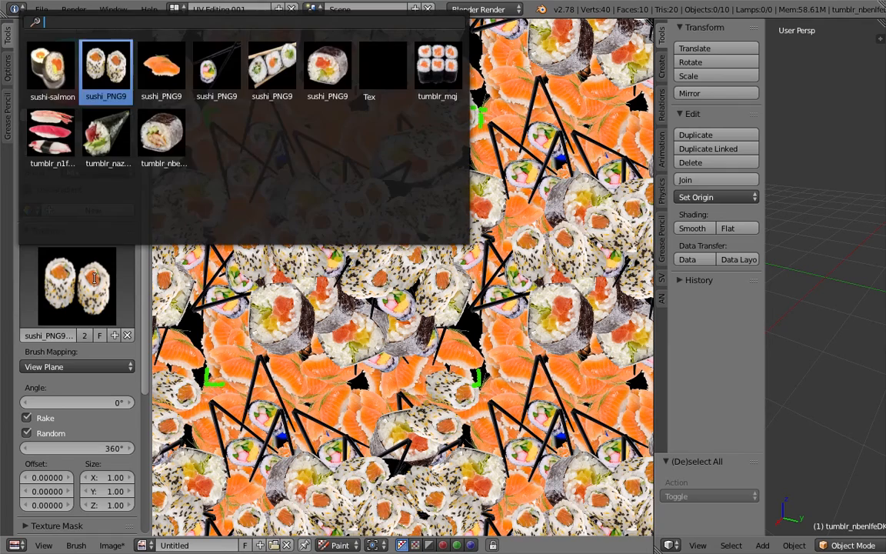
pyautogui.click(326, 65)
pyautogui.click(333, 243)
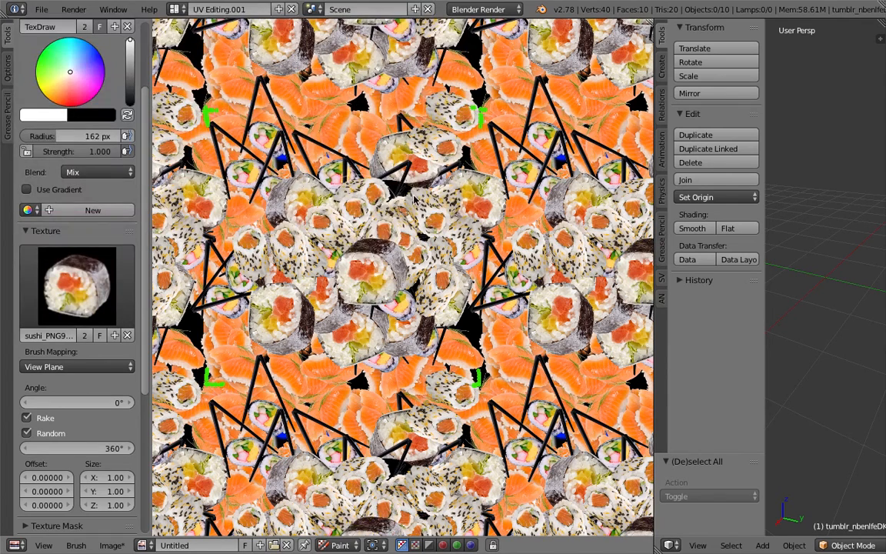
pyautogui.click(337, 188)
# Step: Switch the brush texture to sushi-salmon and stamp a horizontal band of rolls across the tile's lower middle
pyautogui.click(77, 285)
pyautogui.click(52, 69)
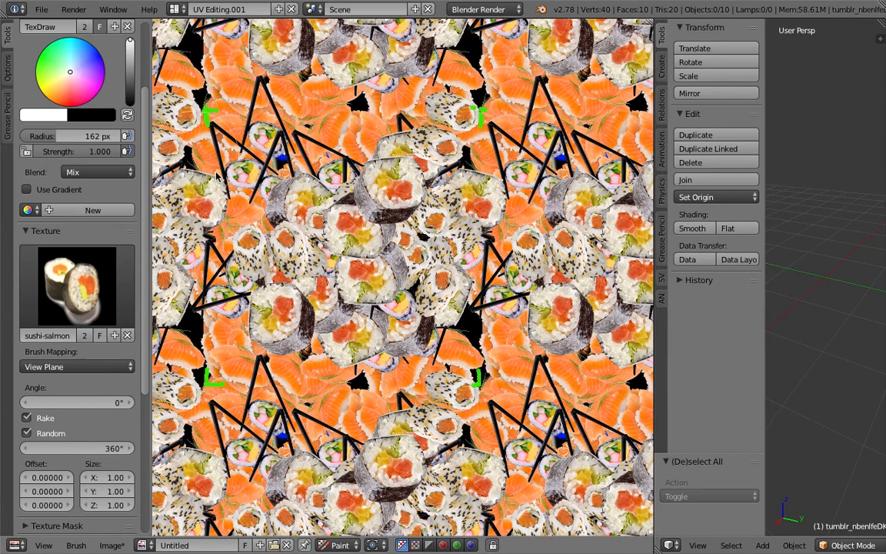
pyautogui.click(270, 237)
pyautogui.click(273, 273)
pyautogui.click(300, 316)
pyautogui.click(358, 300)
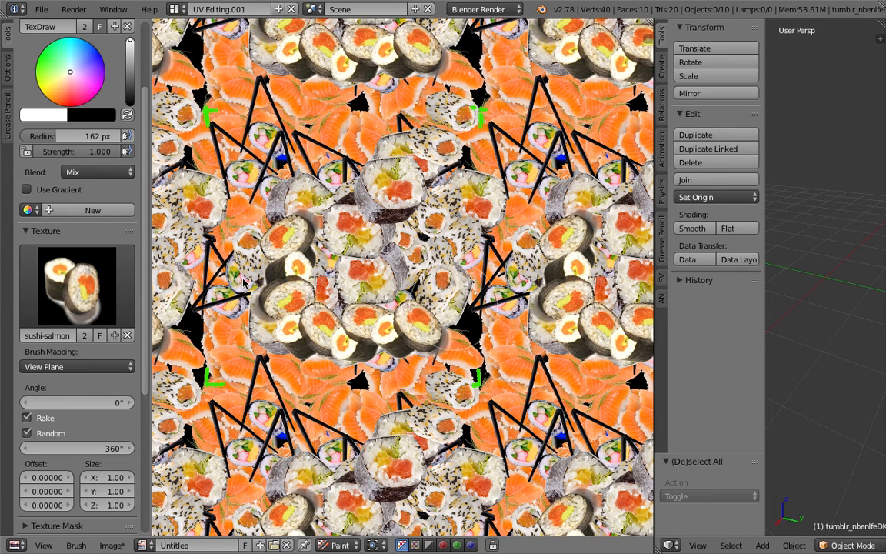
pyautogui.click(406, 269)
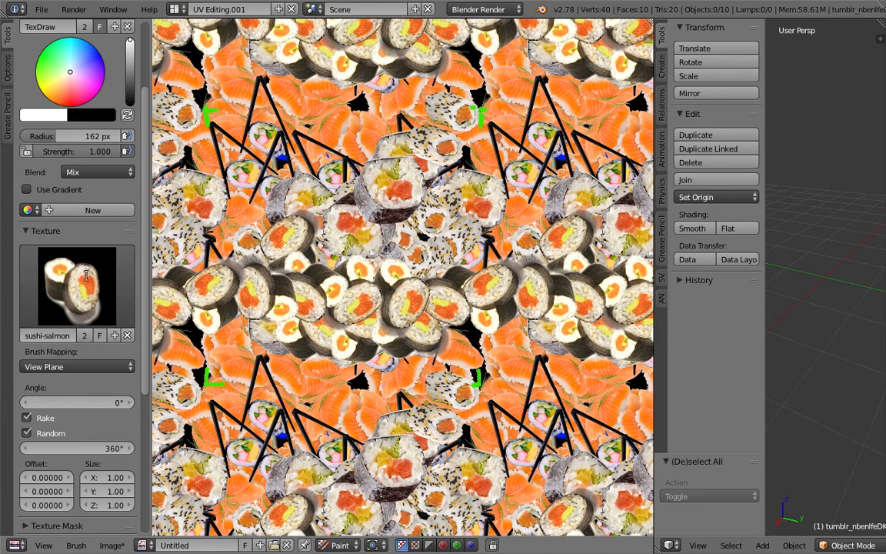
# Step: Select the salmon nigiri brush texture and enlarge the Info area to show its command log
pyautogui.click(86, 285)
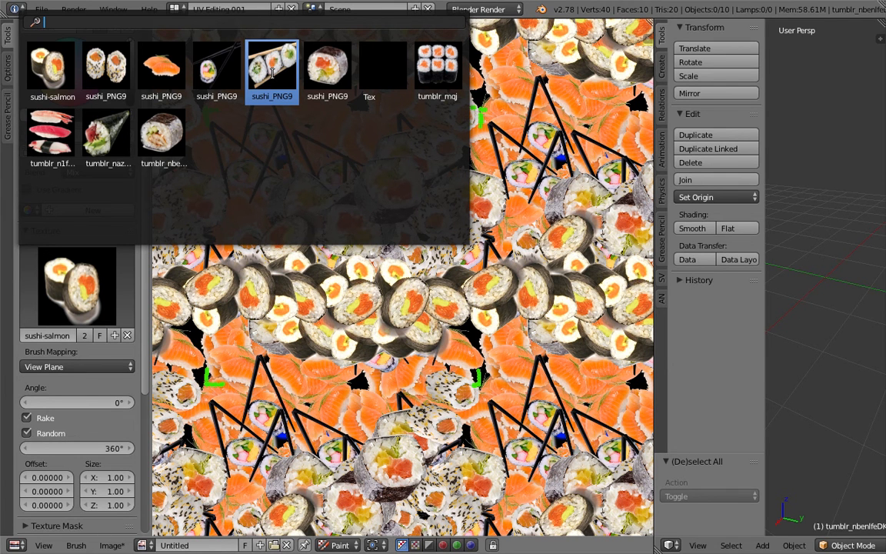
pyautogui.click(183, 80)
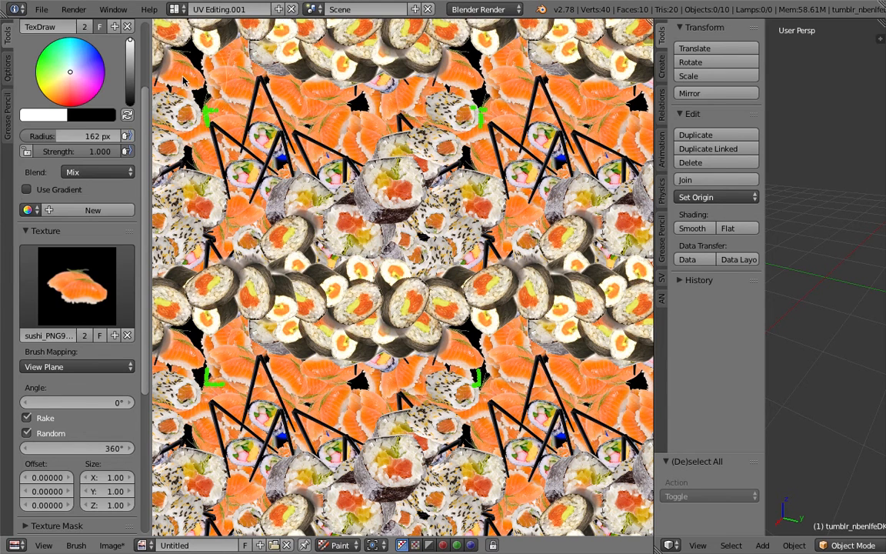
pyautogui.moveTo(290, 16); pyautogui.dragTo(285, 100)
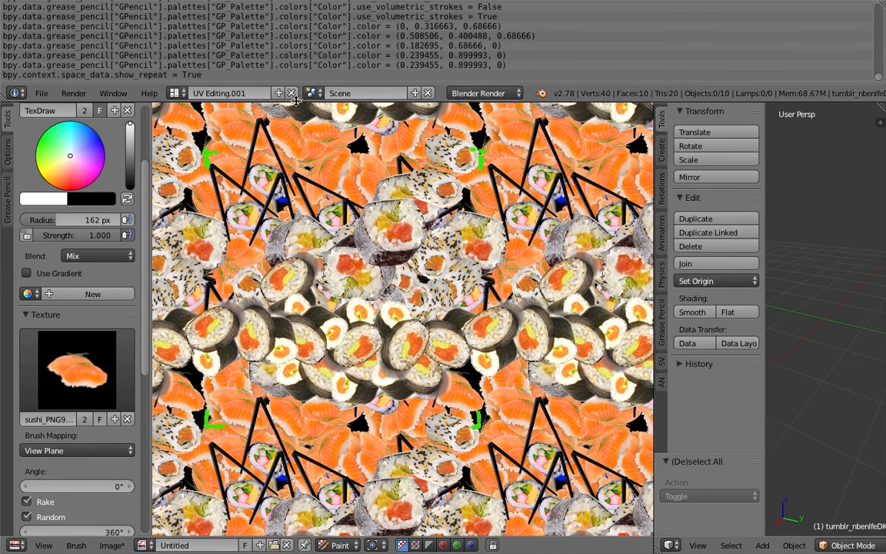
# Step: Select the small roll with chopsticks texture and stamp it diagonally from the tile's lower left toward its upper centre
pyautogui.click(28, 392)
pyautogui.click(214, 154)
pyautogui.moveTo(192, 369)
pyautogui.mouseDown()
pyautogui.moveTo(242, 308)
pyautogui.moveTo(342, 246)
pyautogui.mouseUp()
# Step: Select the sesame roll texture, stamp several pairs around the tile's centre and right side, and review the Info area's command log
pyautogui.click(70, 348)
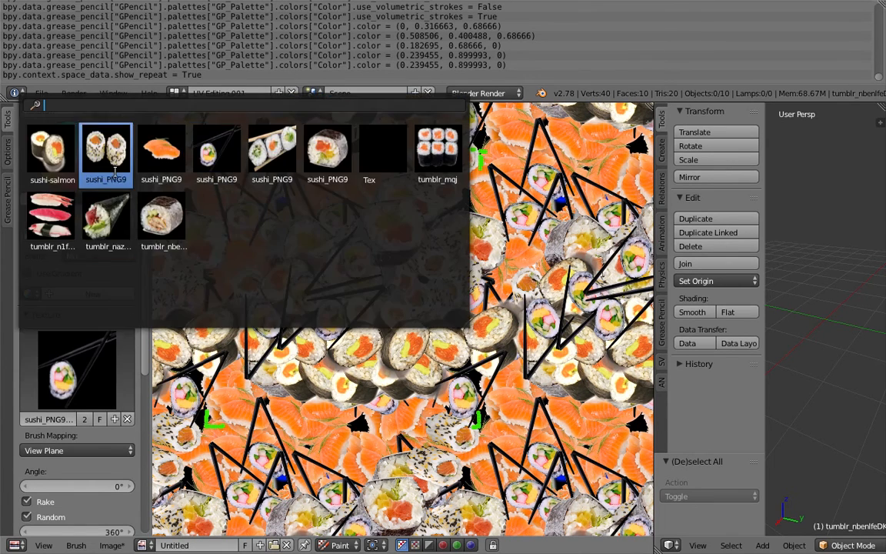
pyautogui.click(106, 154)
pyautogui.scroll(5, 403, 59)
pyautogui.scroll(-5, 326, 44)
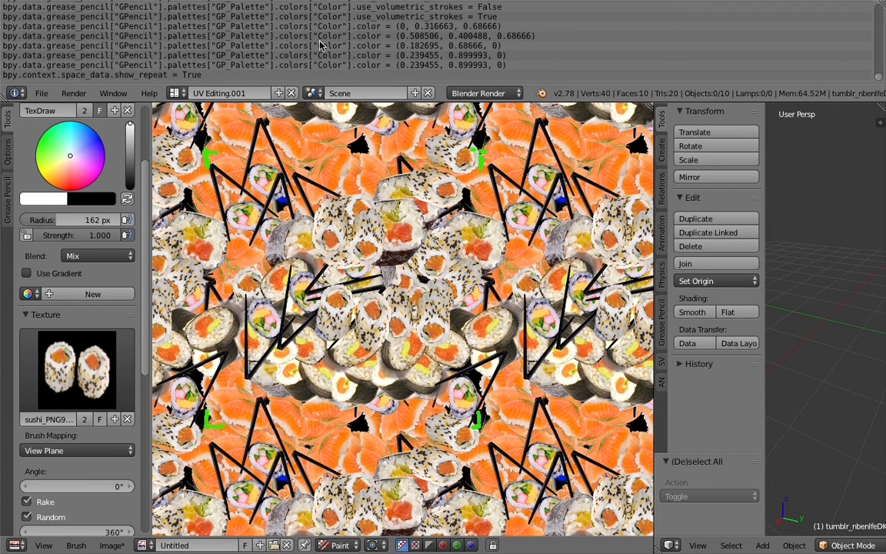
pyautogui.scroll(5, 260, 46)
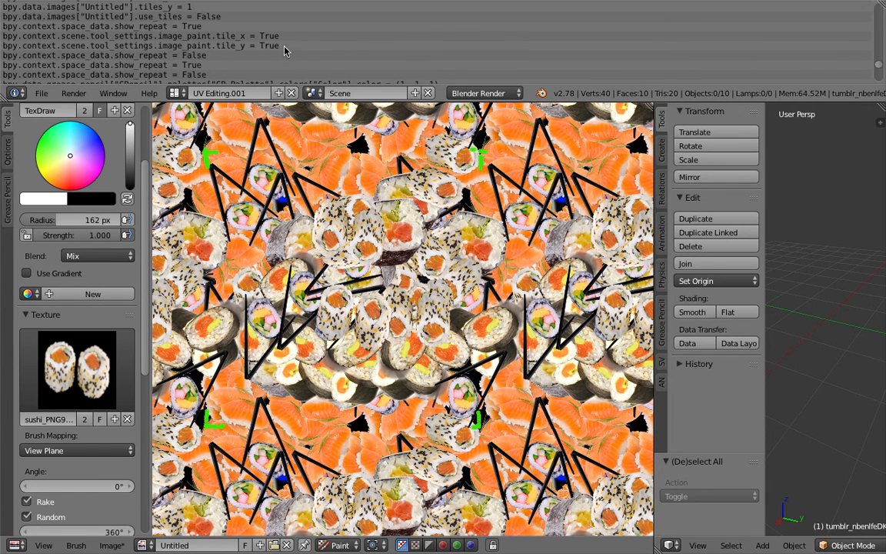
pyautogui.scroll(-5, 231, 46)
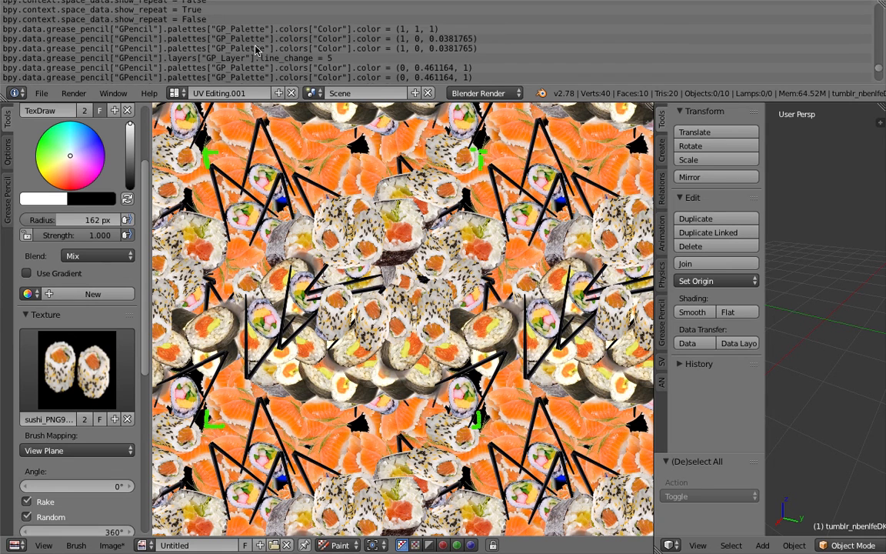
pyautogui.scroll(-5, 256, 50)
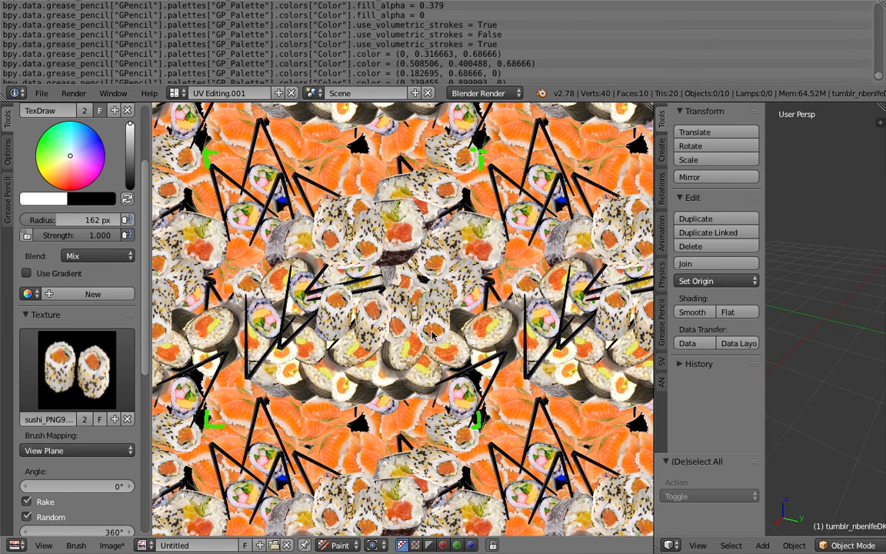
pyautogui.click(383, 308)
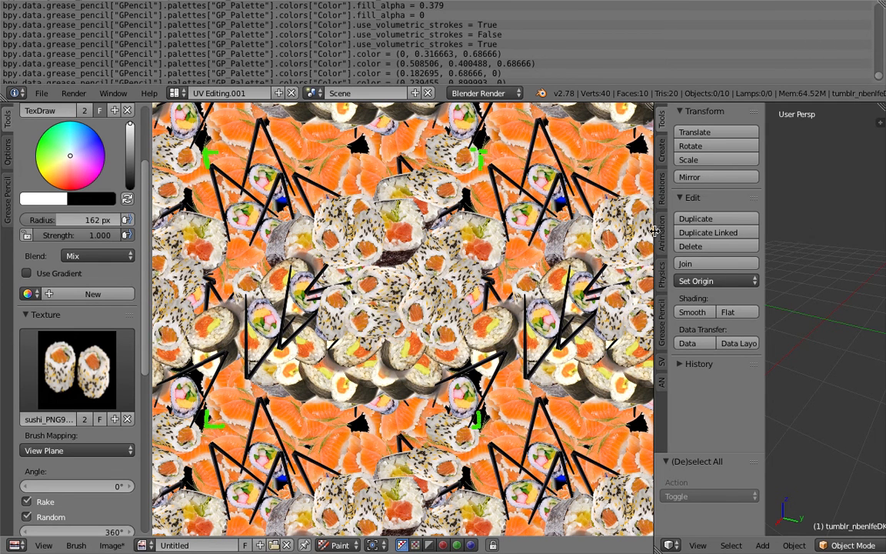
# Step: Narrow the image editor to widen the 3D view and stamp more sesame rolls around the tile's centre and lower right
pyautogui.moveTo(653, 229); pyautogui.dragTo(538, 229)
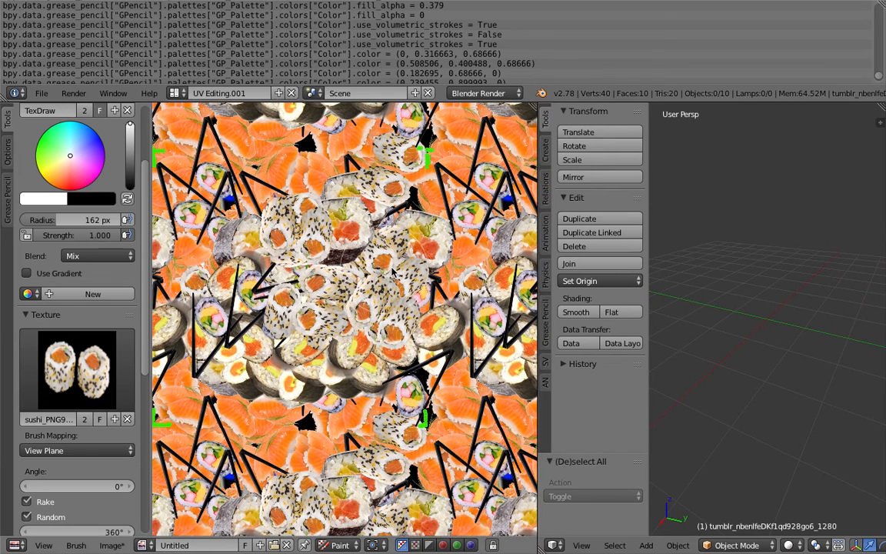
pyautogui.click(386, 262)
pyautogui.click(338, 325)
pyautogui.click(379, 347)
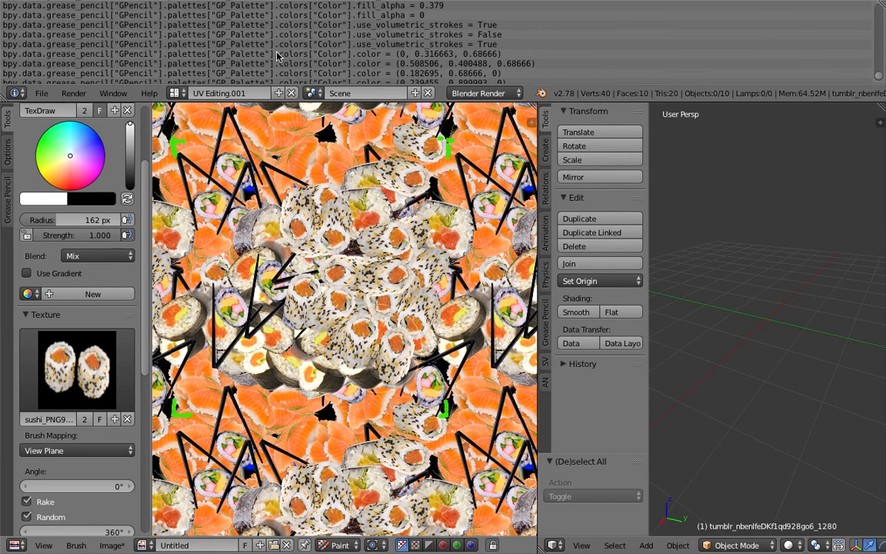
# Step: Examine the Info area's command log for the image plane import, brush texture, tiling and Grease Pencil commands
pyautogui.scroll(5, 277, 52)
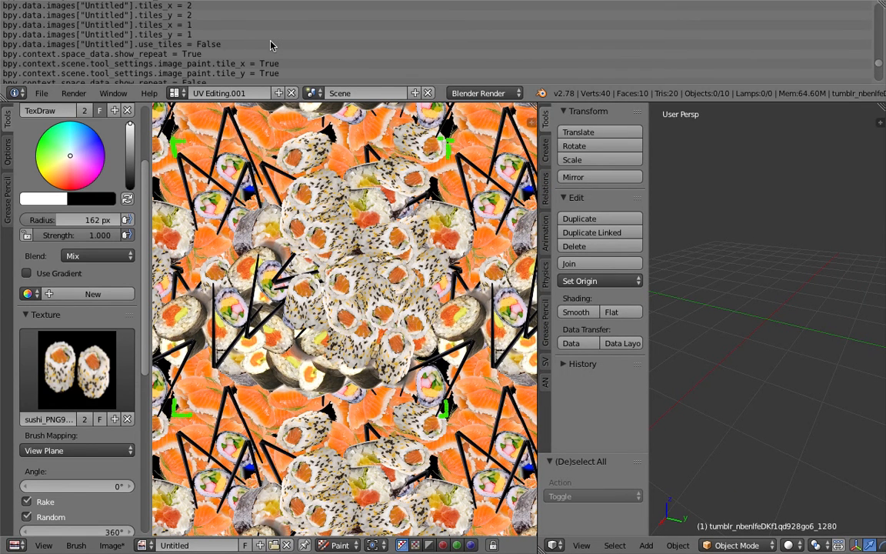
pyautogui.scroll(6, 270, 46)
pyautogui.scroll(8, 254, 31)
pyautogui.scroll(8, 266, 36)
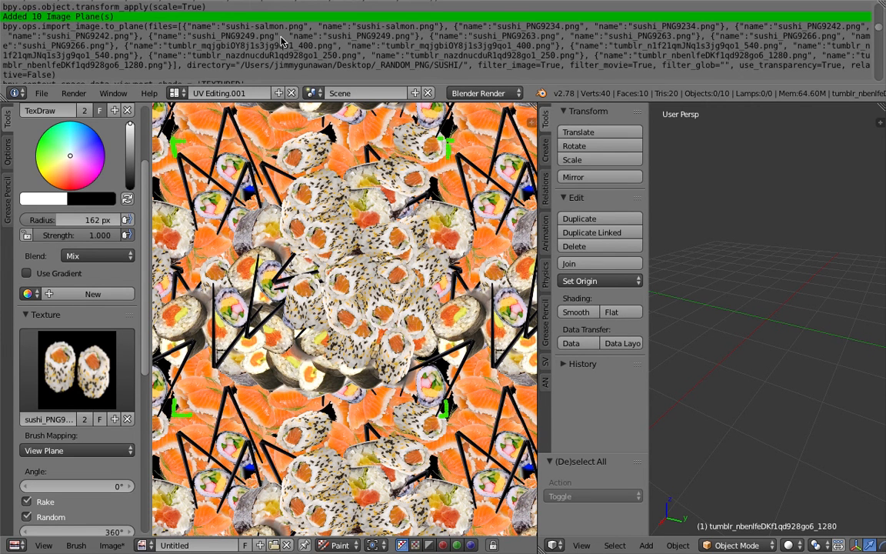
pyautogui.scroll(3, 282, 41)
pyautogui.scroll(-8, 284, 41)
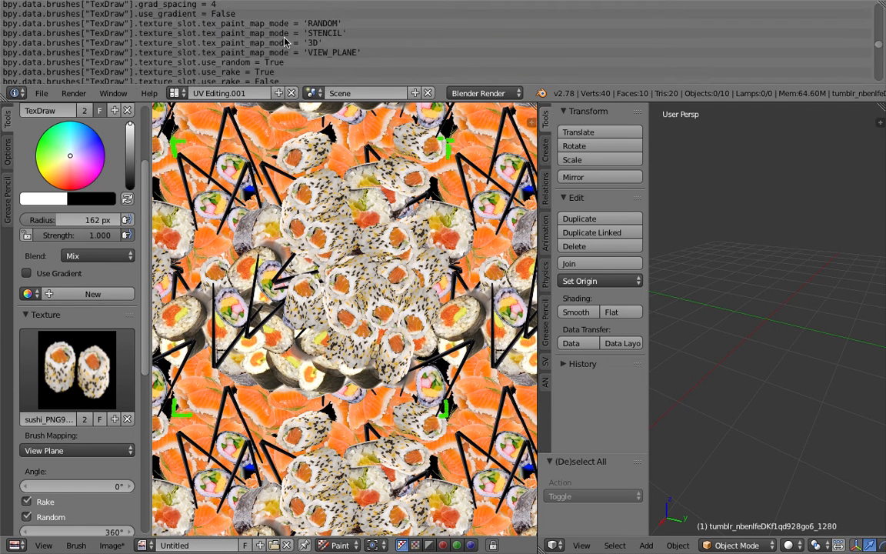
pyautogui.scroll(-8, 283, 37)
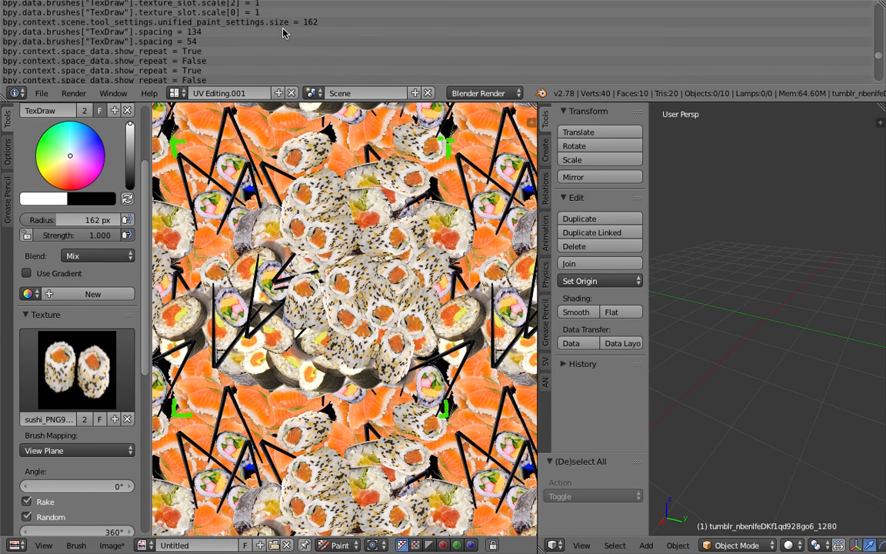
pyautogui.scroll(-10, 283, 34)
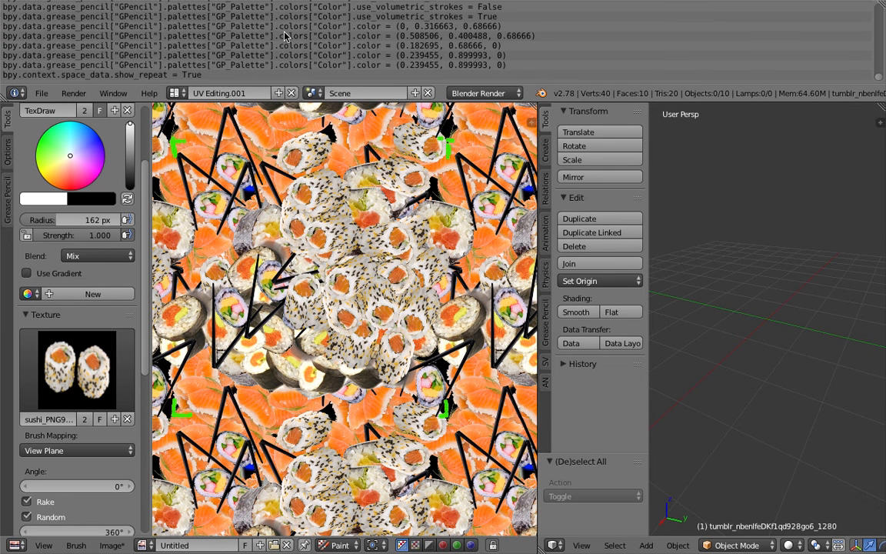
# Step: Stamp sesame rolls over the tile's upper left and re-enter the brush texture's name as sushi_PNG9234
pyautogui.click(245, 200)
pyautogui.click(269, 257)
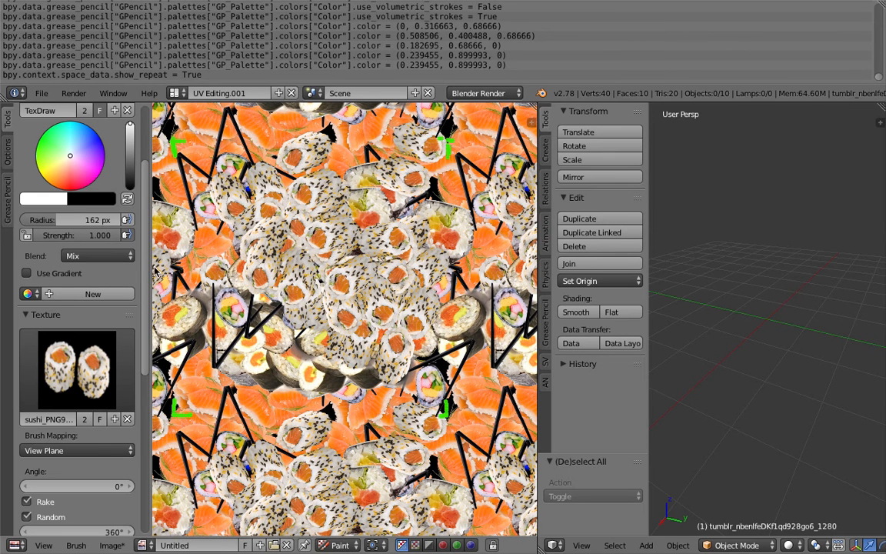
pyautogui.click(56, 419)
pyautogui.press('Return')
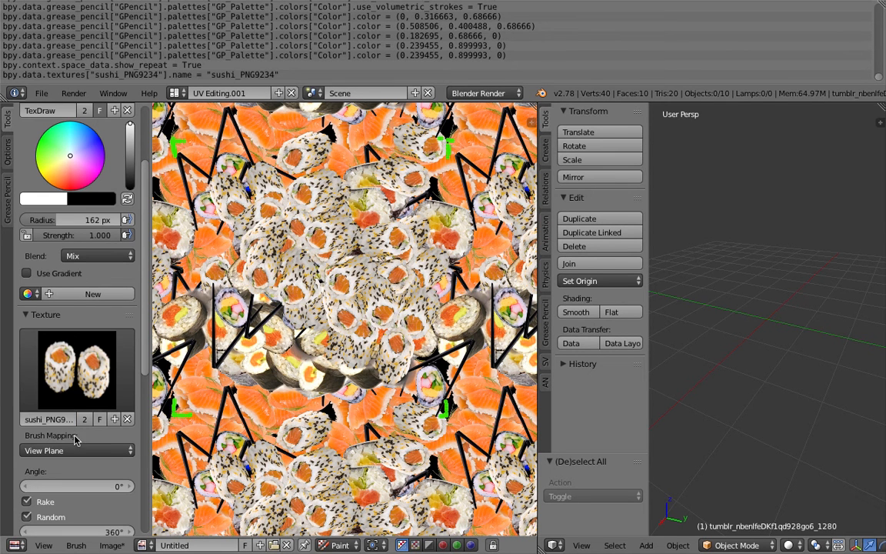
# Step: Select the dark-topped tumblr_nben... roll as brush texture and stamp a row of rolls across the tile's centre
pyautogui.click(85, 388)
pyautogui.click(159, 222)
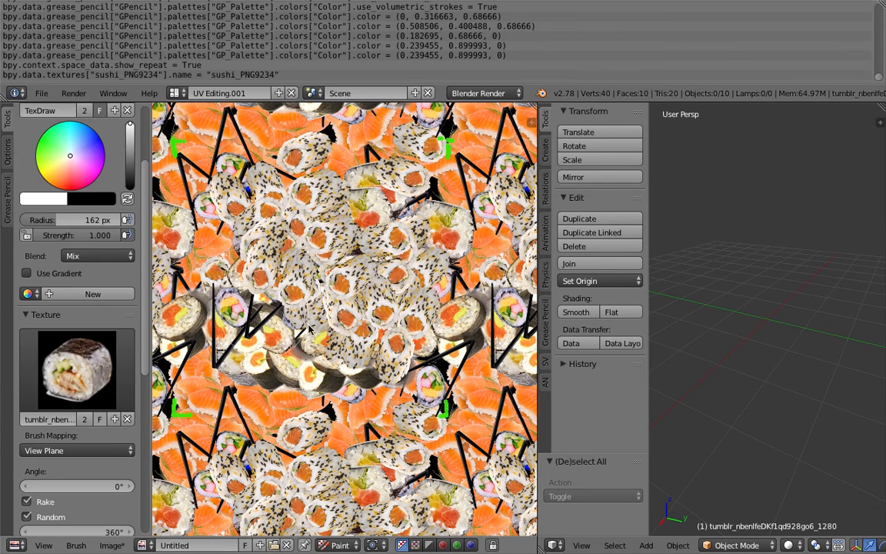
pyautogui.click(260, 316)
pyautogui.click(312, 319)
pyautogui.click(342, 294)
pyautogui.click(354, 304)
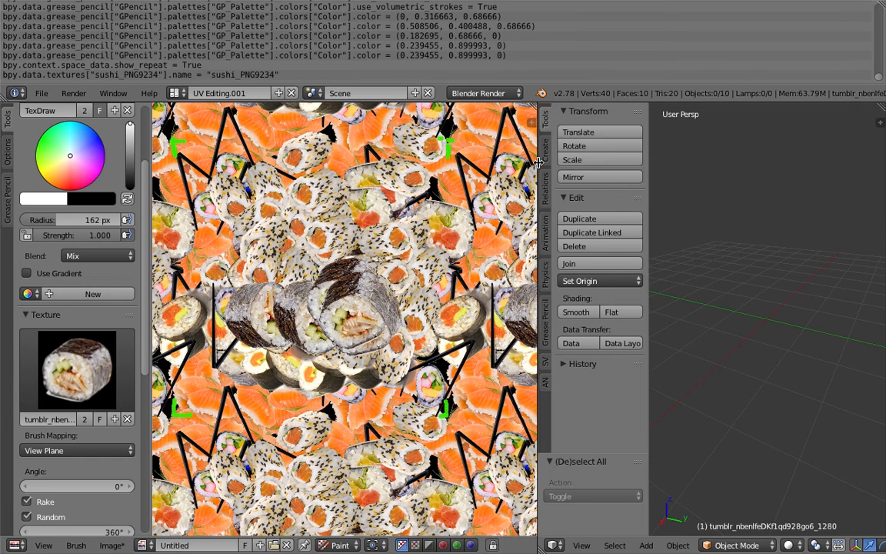
# Step: Shrink the image editor and the Info area, and split the 3D view into an upper and a lower area
pyautogui.moveTo(536, 173); pyautogui.dragTo(474, 184)
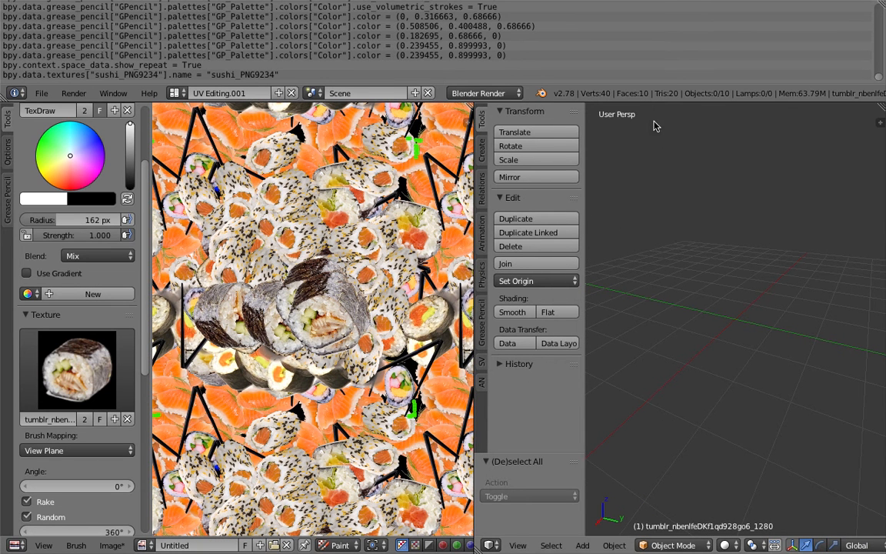
pyautogui.moveTo(648, 103); pyautogui.dragTo(648, 85)
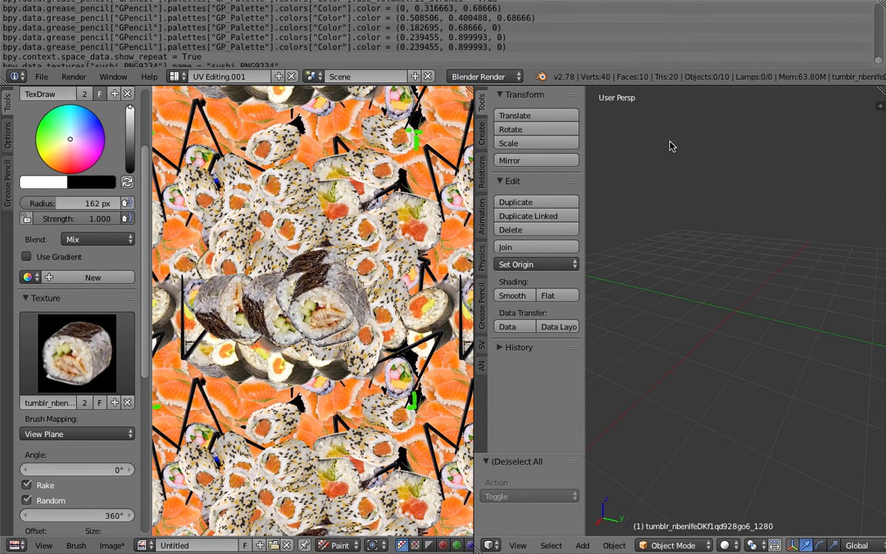
pyautogui.moveTo(879, 90); pyautogui.dragTo(870, 210)
pyautogui.moveTo(783, 155); pyautogui.dragTo(663, 318)
# Step: Change the upper 3D view area into a Python Console
pyautogui.click(487, 309)
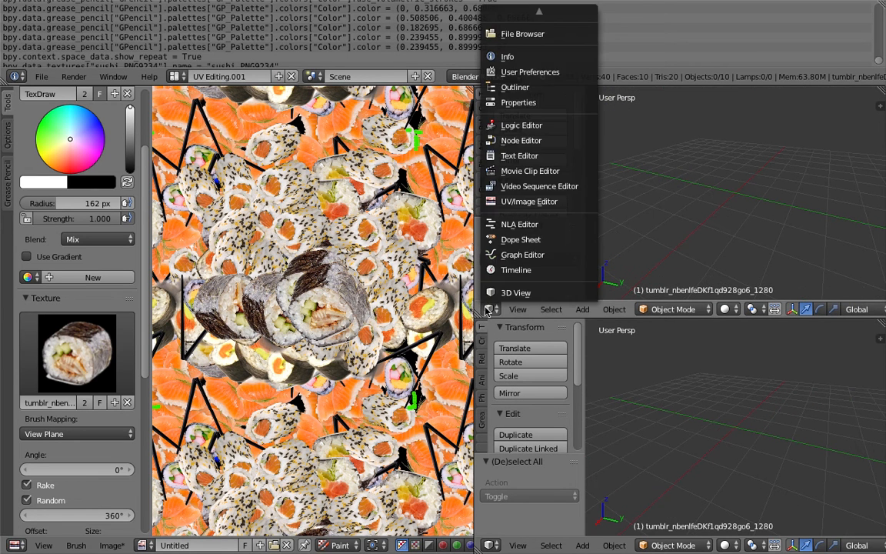
pyautogui.click(493, 308)
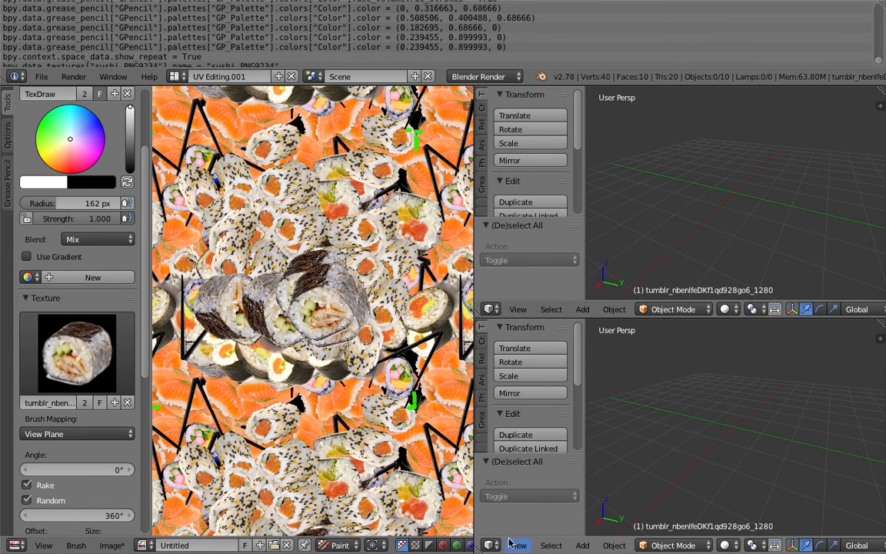
pyautogui.click(489, 309)
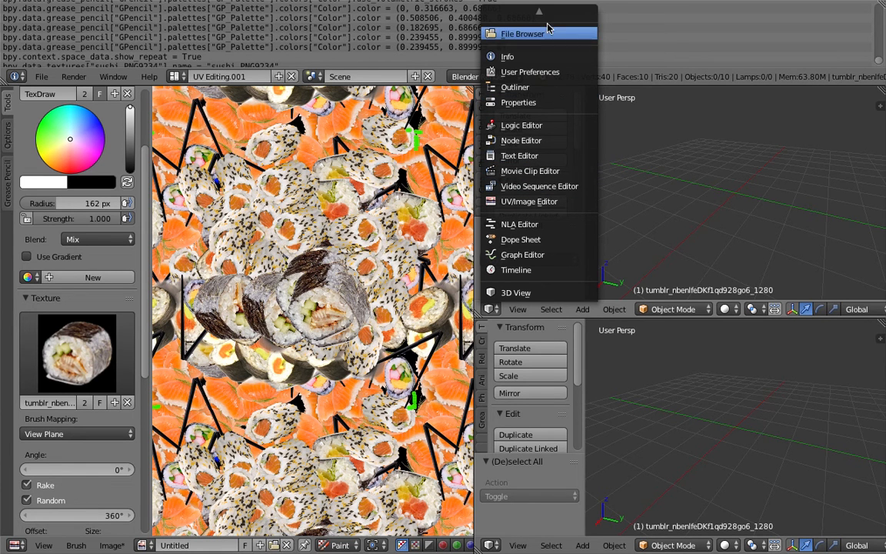
pyautogui.moveTo(542, 13)
pyautogui.click(529, 42)
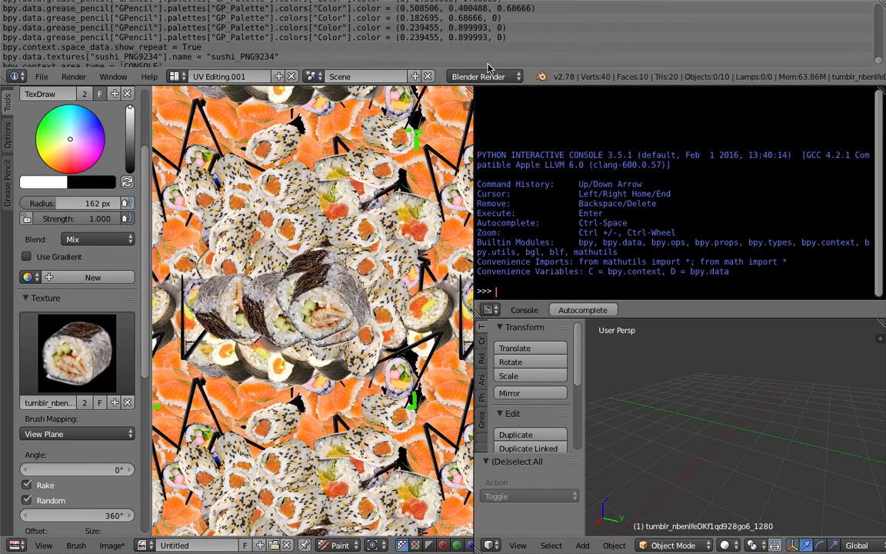
# Step: Save the Blender file to the Desktop under the incremented name AN_sushi_stamping_002.blend
pyautogui.click(41, 76)
pyautogui.click(41, 76)
pyautogui.click(86, 202)
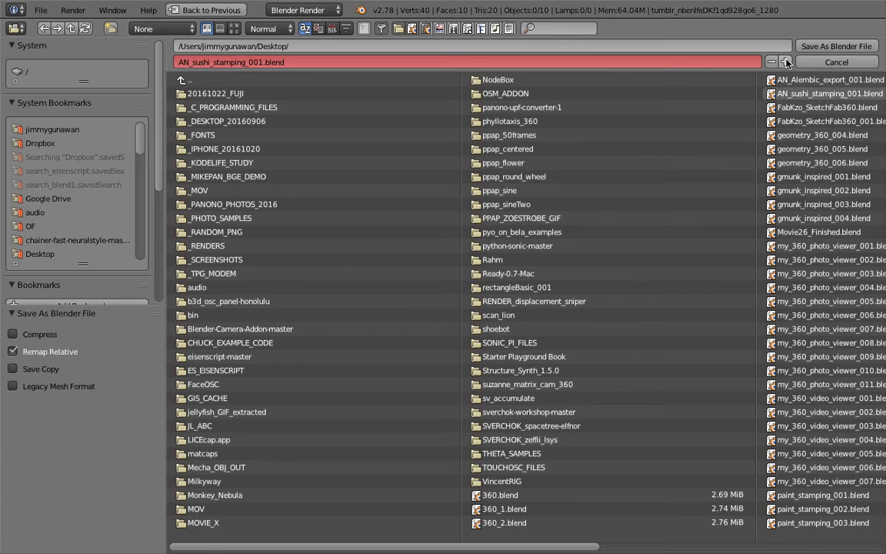
pyautogui.press('Escape')
# Step: Check the latest logged commands and evaluate bpy.data.textures and bpy.data.textures[0] in the Python Console
pyautogui.scroll(10, 635, 64)
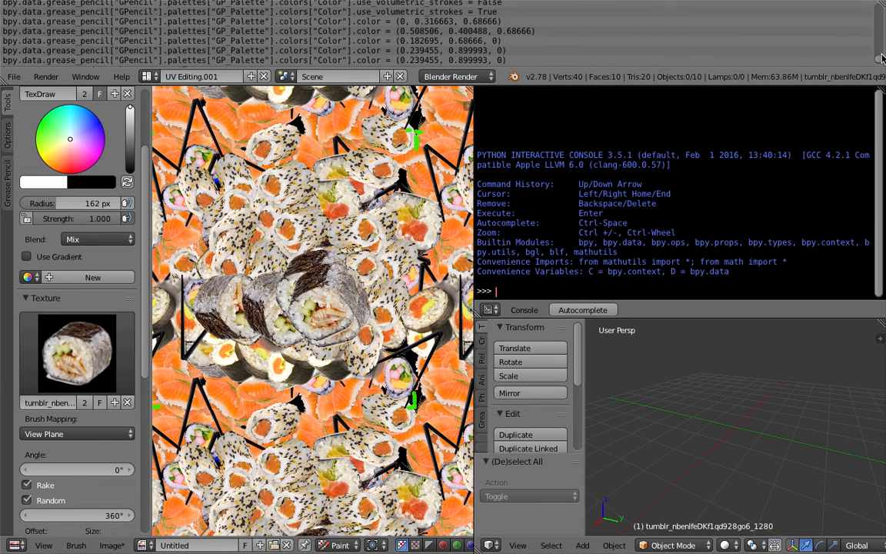
pyautogui.scroll(-3, 462, 38)
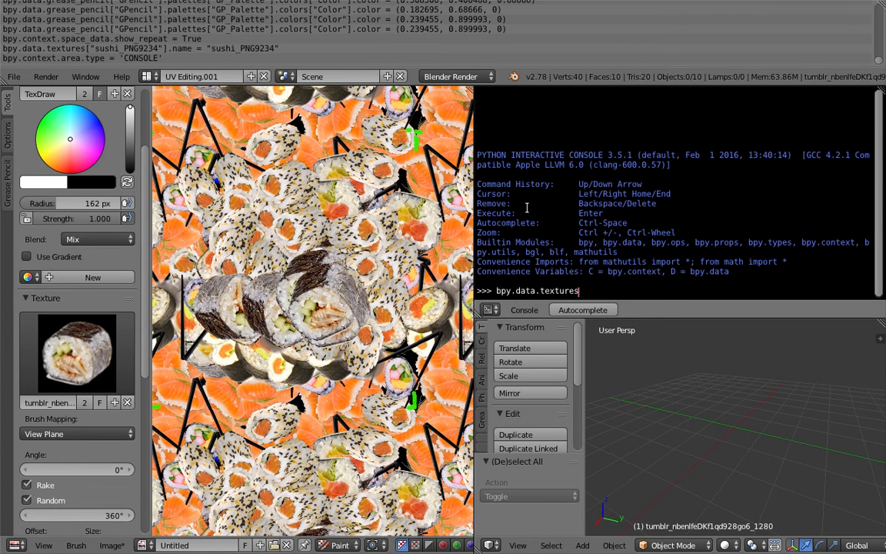
pyautogui.press('Return')
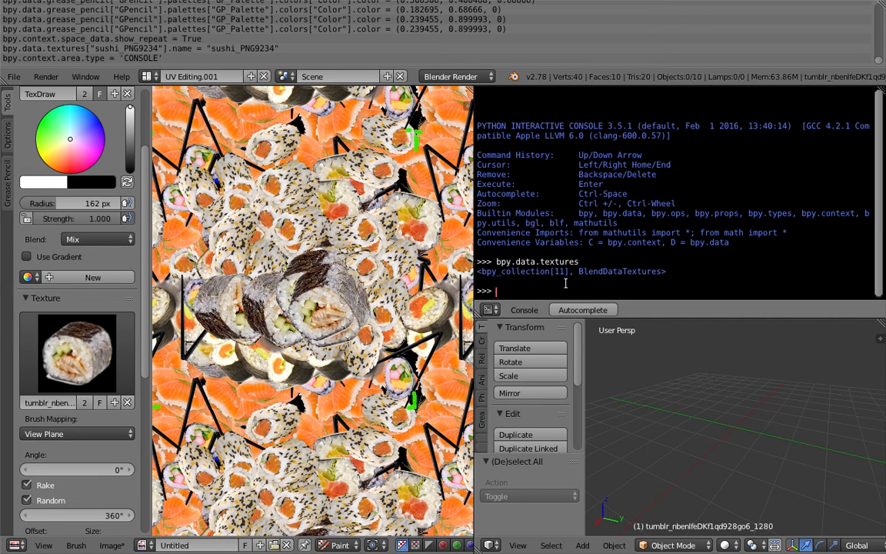
pyautogui.write('bpy.data.textures[0')
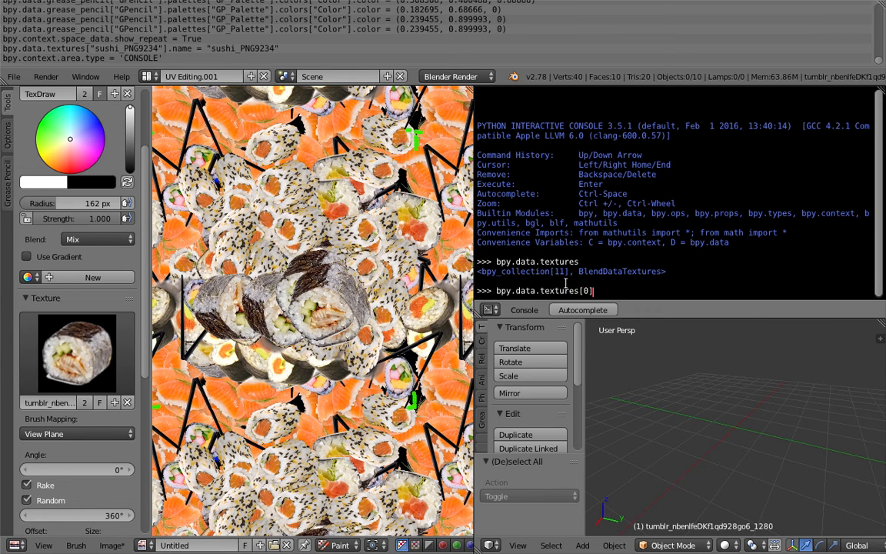
pyautogui.press('Return')
# Step: Look up the second and third textures in the console with bpy.data.textures[1] and bpy.data.textures[2]
pyautogui.press('Up')
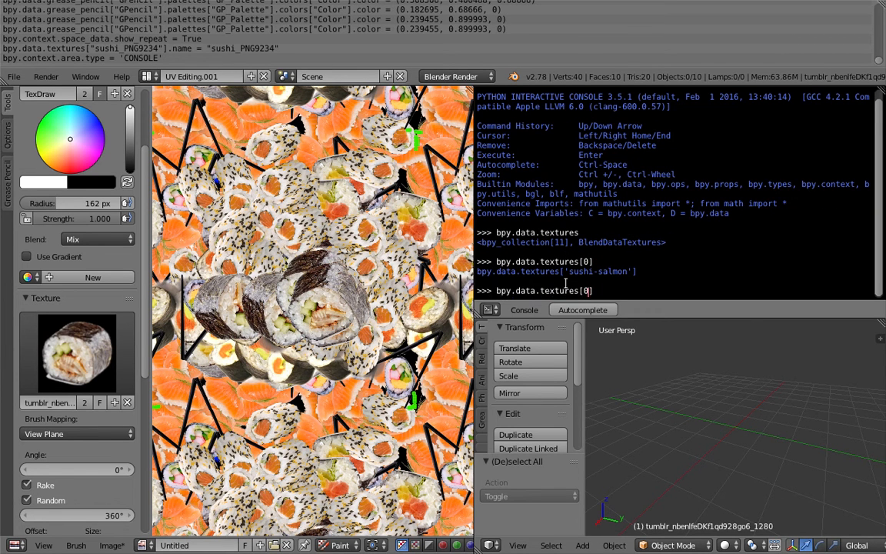
pyautogui.press('Left')
pyautogui.press('BackSpace')
pyautogui.write('1')
pyautogui.press('Return')
pyautogui.press('Up')
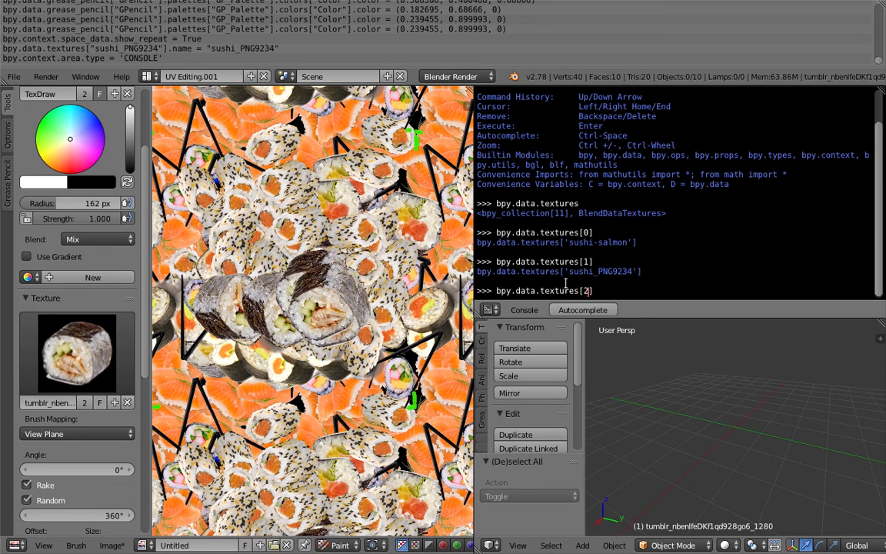
pyautogui.press('Return')
# Step: Look up two more textures in the console with bpy.data.textures[3] and bpy.data.textures[6]
pyautogui.press('Up')
pyautogui.press('Left')
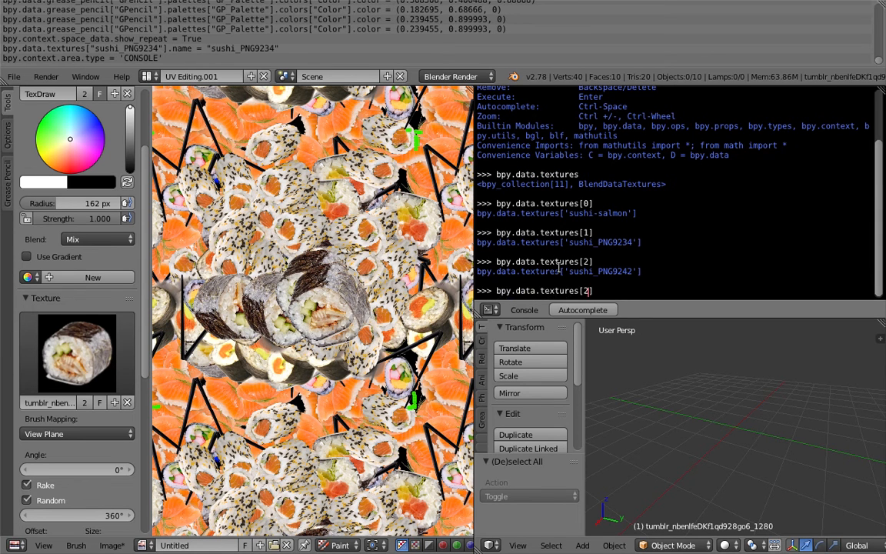
pyautogui.press('BackSpace')
pyautogui.write('3')
pyautogui.press('Return')
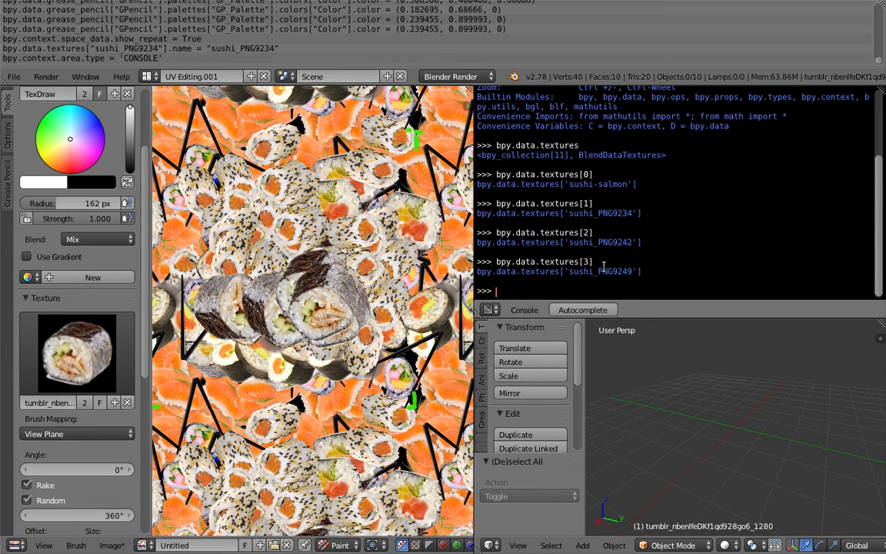
pyautogui.press('Up')
pyautogui.press('Left')
pyautogui.write('6')
pyautogui.press('Return')
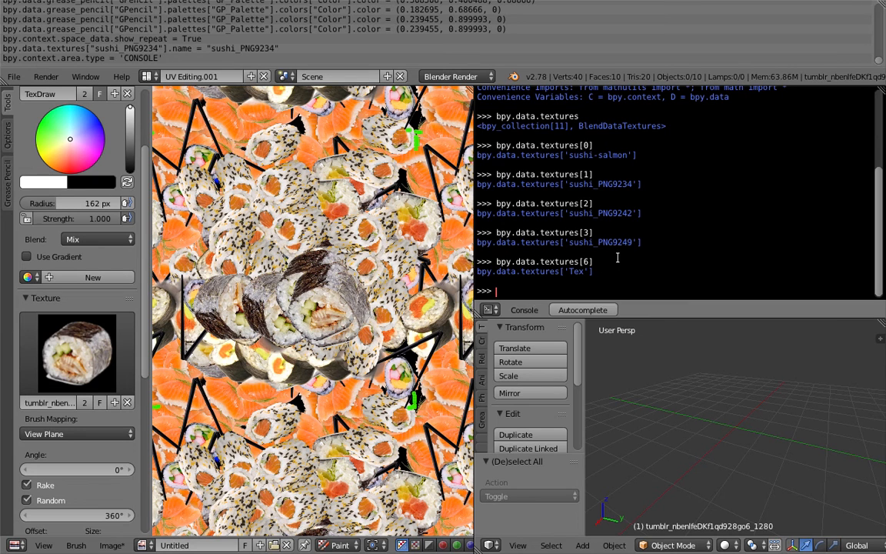
# Step: Stamp more dark-topped rolls from the tile's centre toward its upper left
pyautogui.moveTo(498, 261); pyautogui.dragTo(614, 213)
pyautogui.moveTo(323, 308); pyautogui.dragTo(316, 302, button='middle')
pyautogui.moveTo(316, 301); pyautogui.dragTo(271, 225)
# Step: Switch the brush texture to the tumblr_naz... seaweed cone and stamp it with a short stroke at the tile's centre
pyautogui.click(77, 352)
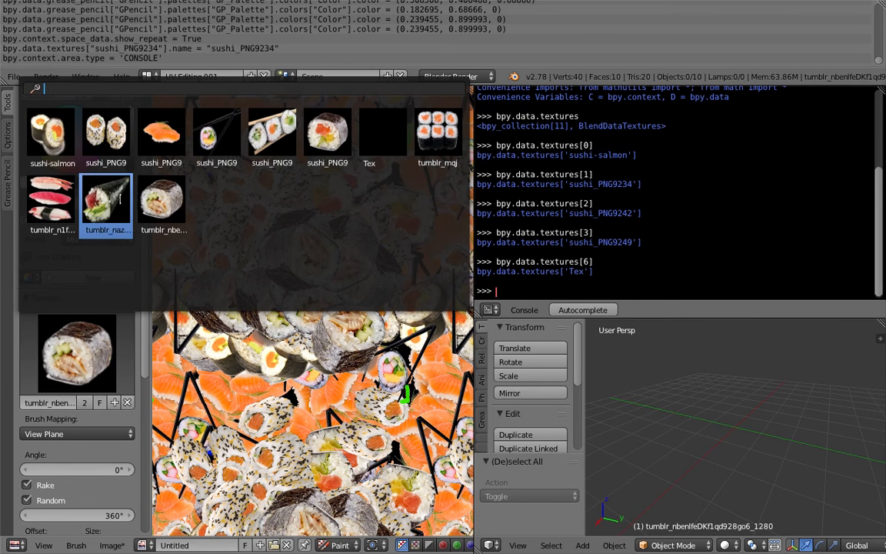
pyautogui.click(120, 198)
pyautogui.moveTo(314, 301)
pyautogui.mouseDown()
pyautogui.moveTo(253, 315)
pyautogui.moveTo(298, 272)
pyautogui.moveTo(349, 282)
pyautogui.moveTo(330, 267)
pyautogui.mouseUp()
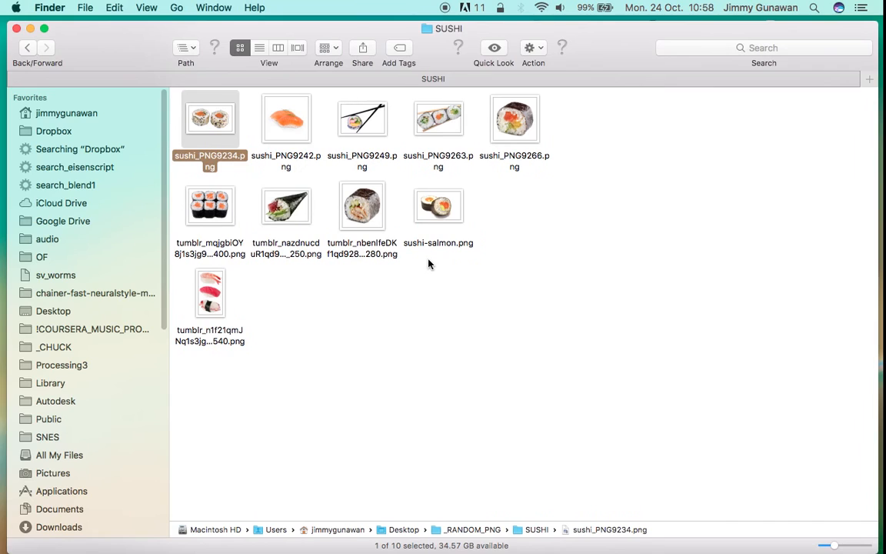
# Step: Close the SUSHI folder window in Finder and minimize the Terminal window to clear the desktop
pyautogui.click(17, 28)
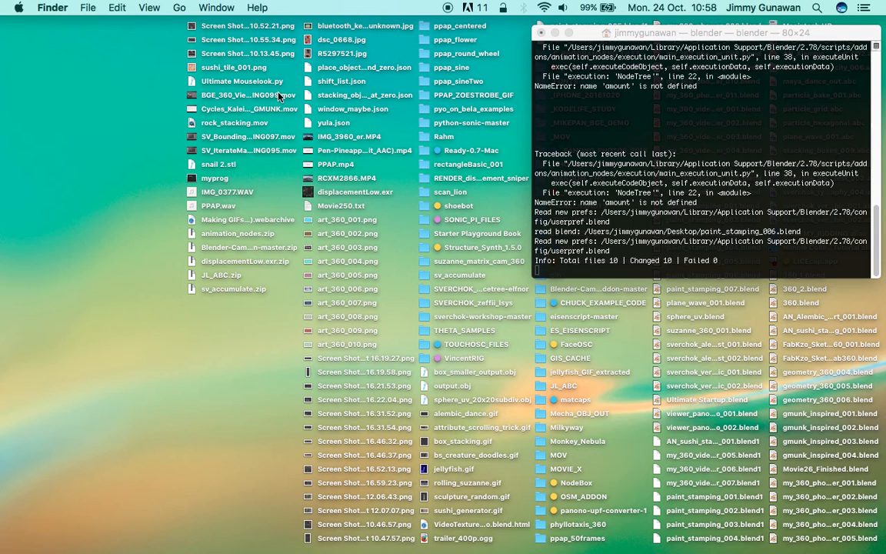
pyautogui.click(561, 34)
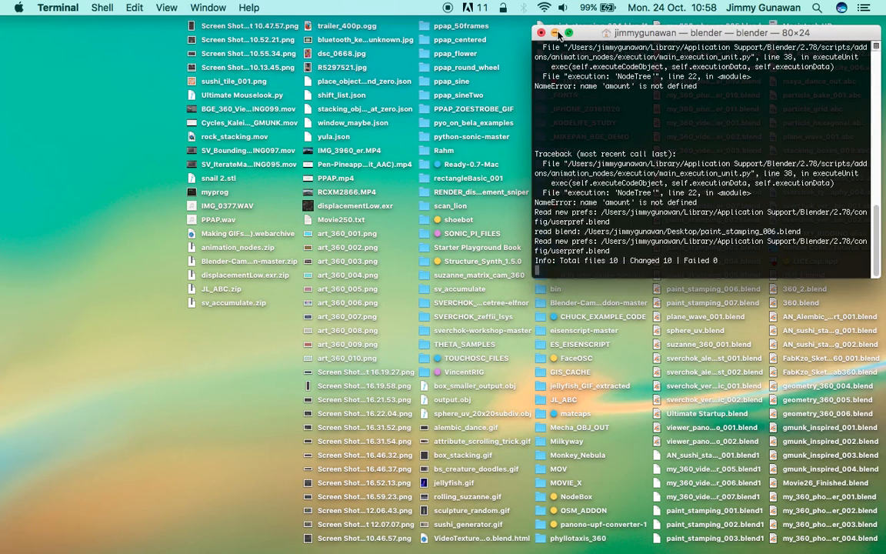
pyautogui.moveTo(603, 34); pyautogui.dragTo(586, 46)
pyautogui.click(539, 44)
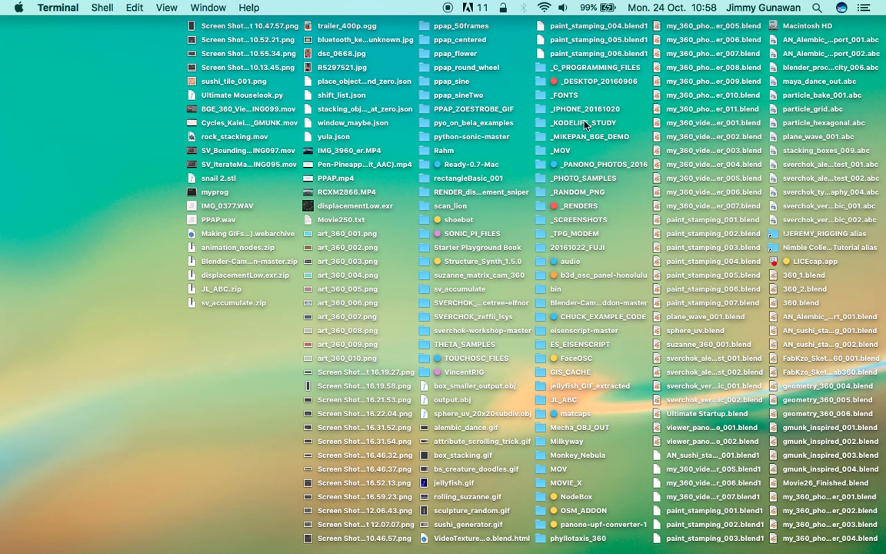
# Step: Preview the desktop screenshot Screen Shot 2016-10-24 at 10.13.45.png and move its preview window clear of the file icons
pyautogui.click(692, 142)
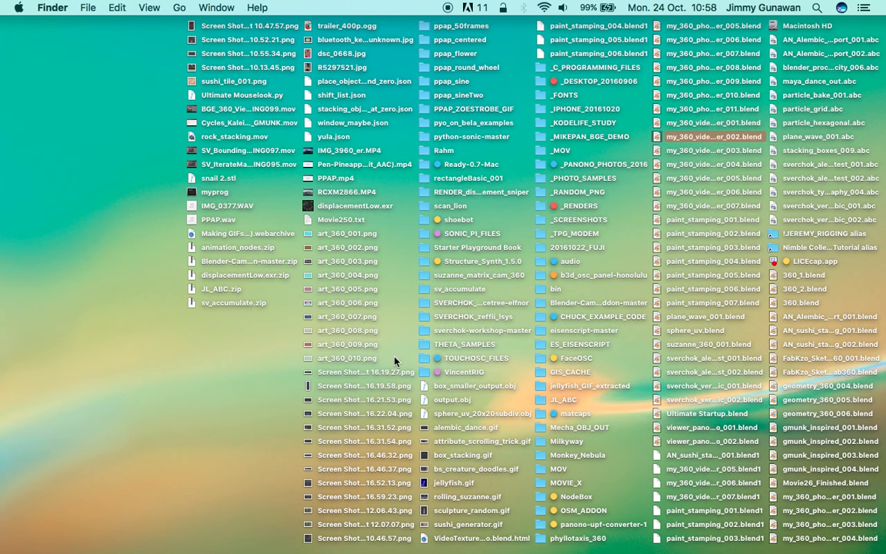
pyautogui.click(280, 27)
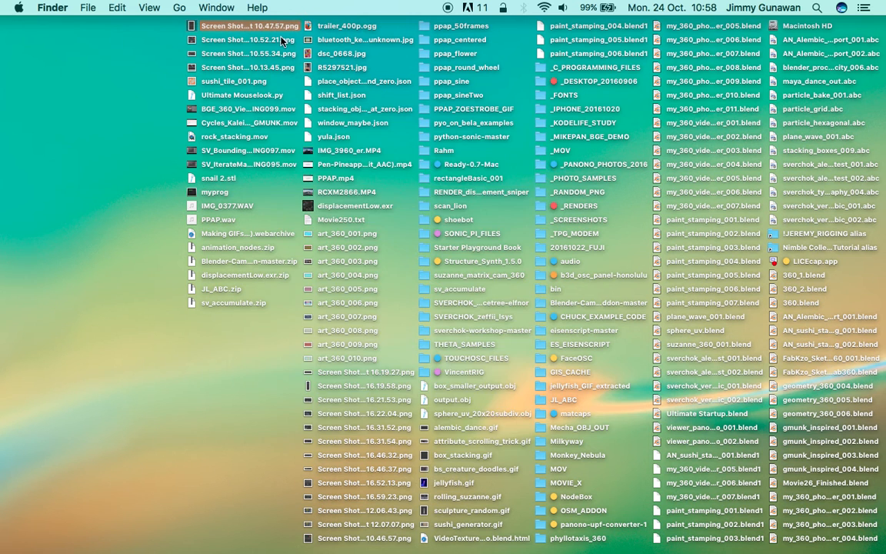
pyautogui.press('space')
pyautogui.click(297, 105)
pyautogui.click(230, 67)
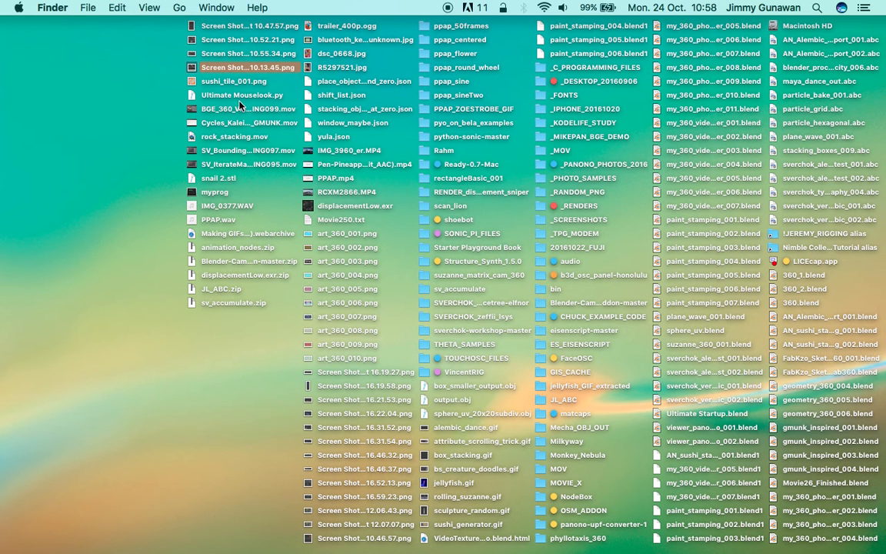
pyautogui.press('space')
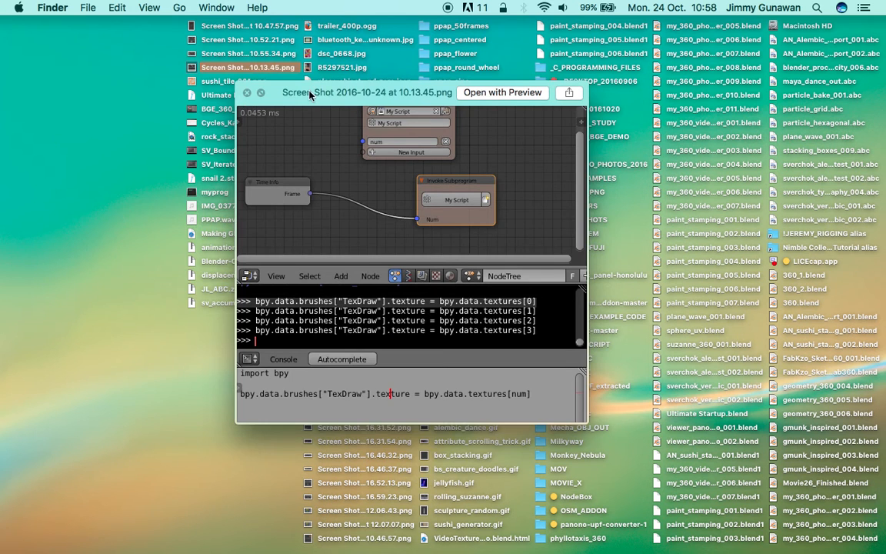
pyautogui.moveTo(310, 92); pyautogui.dragTo(216, 75)
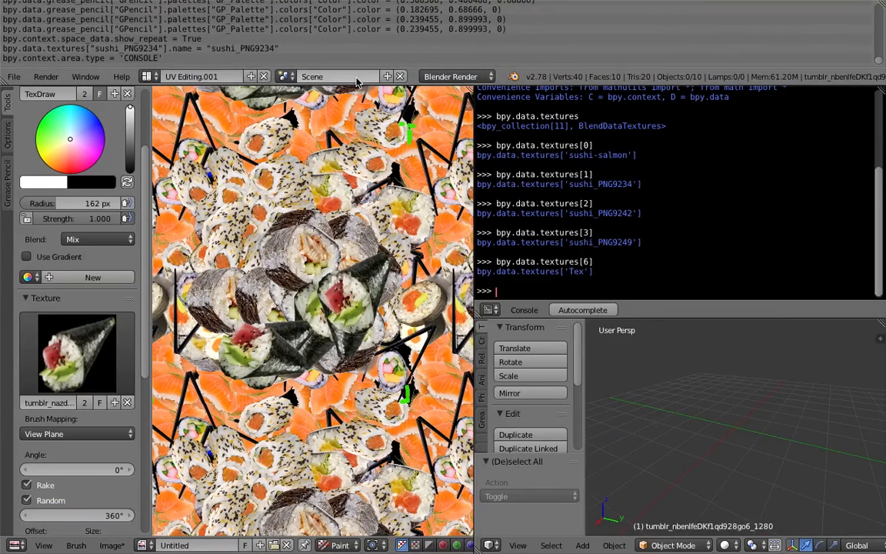
# Step: Switch back to Blender, enlarge the Info log area and review the logged Python commands
pyautogui.moveTo(300, 70); pyautogui.dragTo(256, 131)
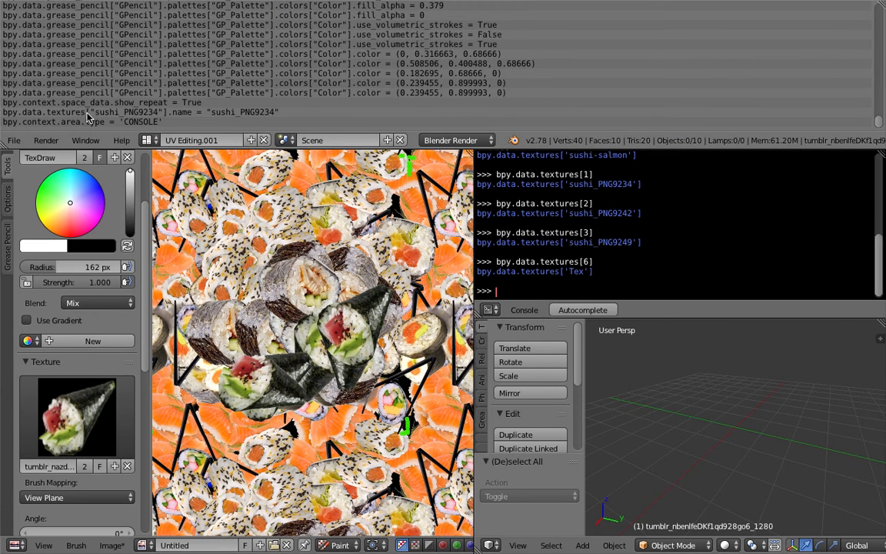
pyautogui.scroll(5, 115, 97)
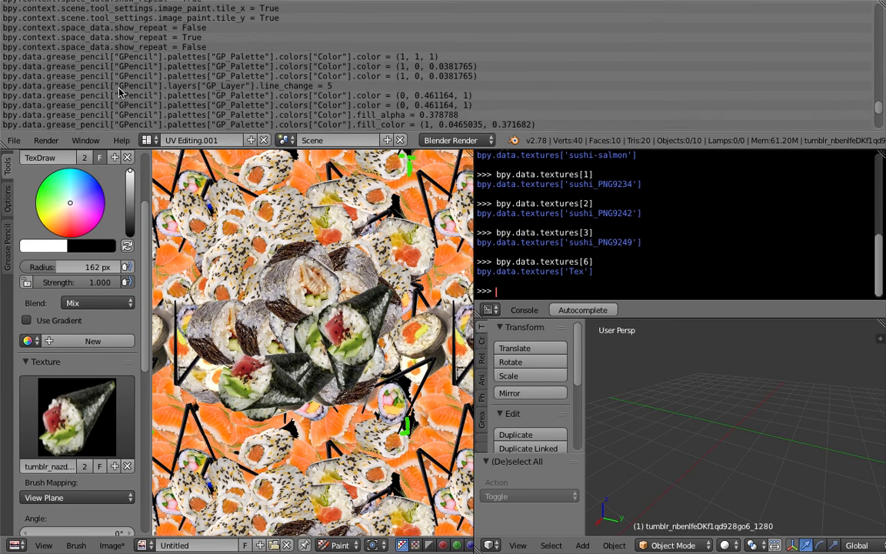
pyautogui.scroll(-5, 119, 92)
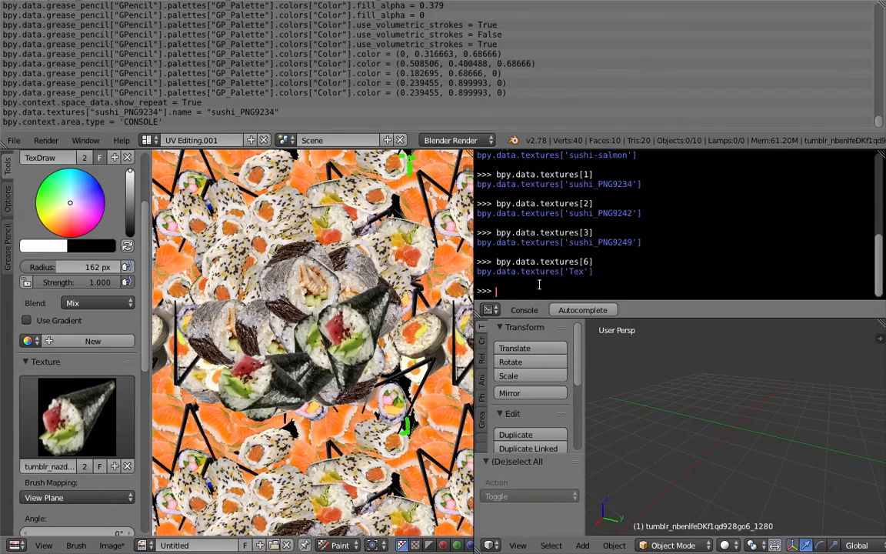
# Step: Begin a console line with bpy.data.brushes["TexDraw"], following the code in the screenshot preview
pyautogui.write('py.data')
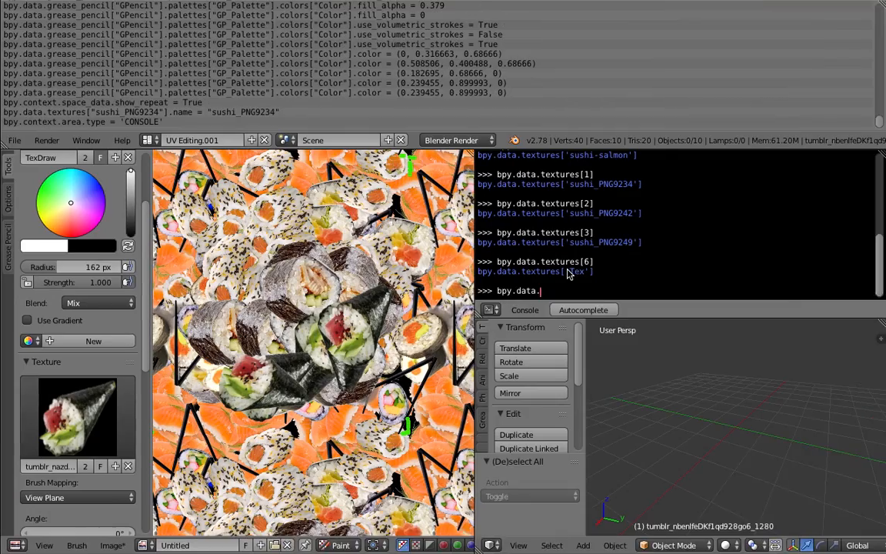
pyautogui.write('brushes')
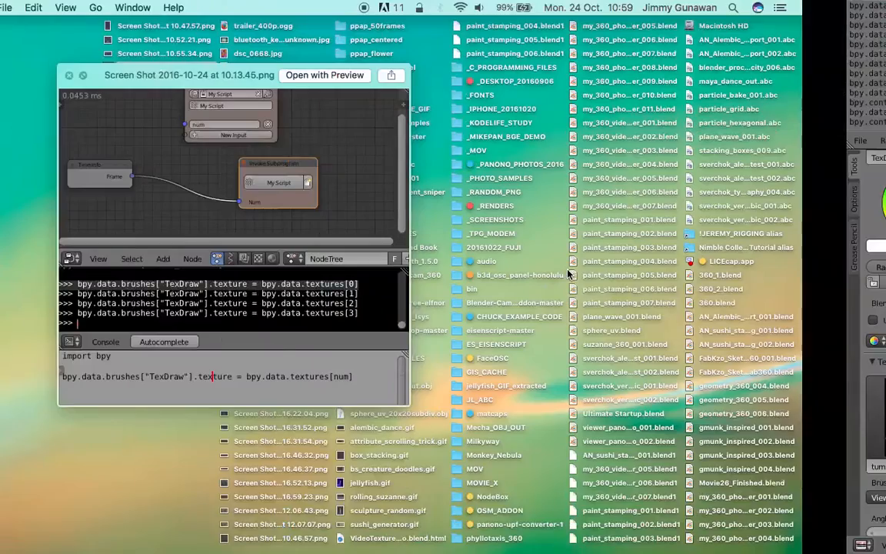
pyautogui.hotkey('ctrl', 'Right')
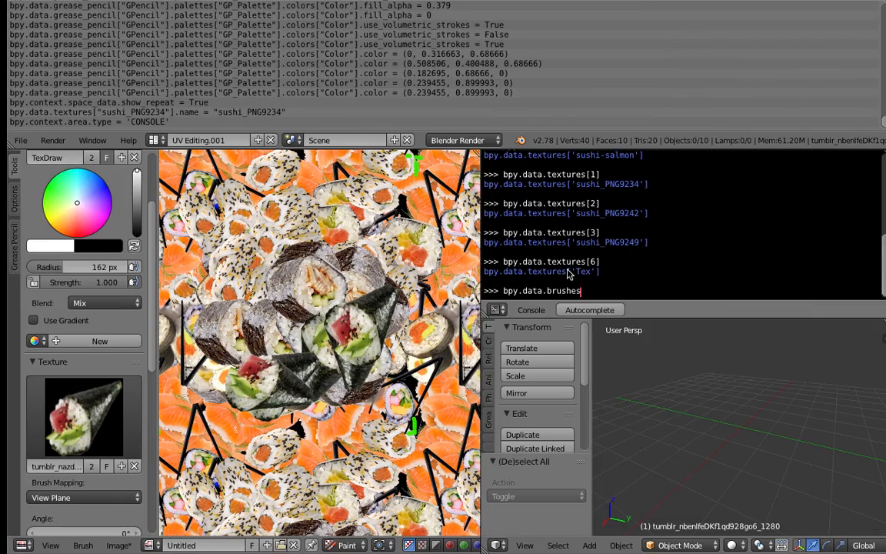
pyautogui.write('[')
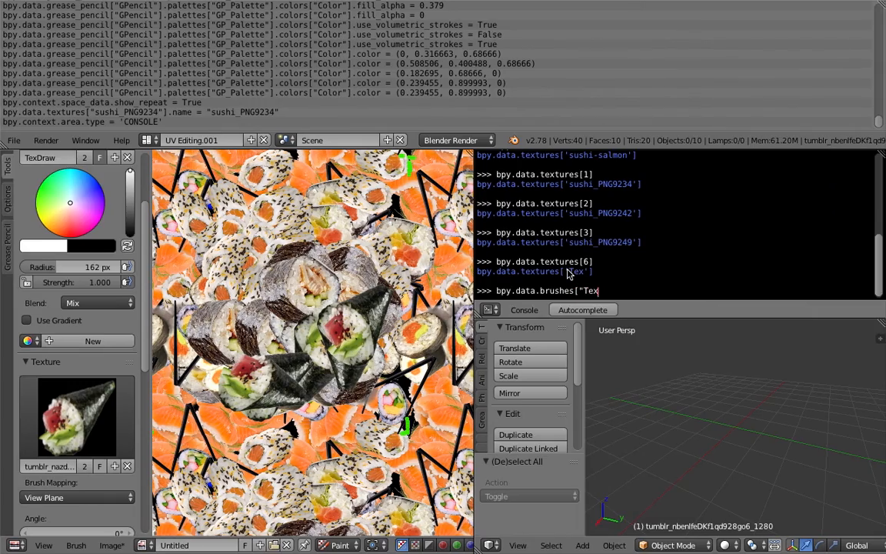
pyautogui.write('"Tex')
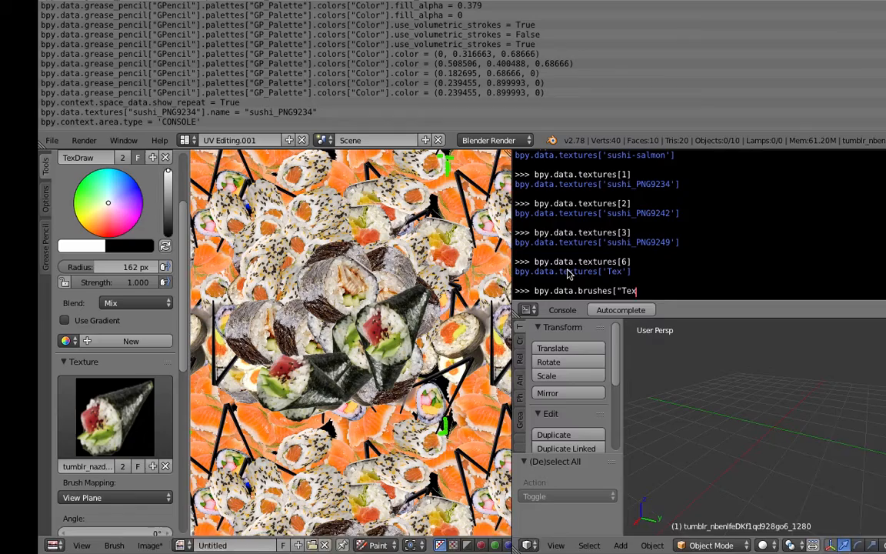
pyautogui.write('Draw"')
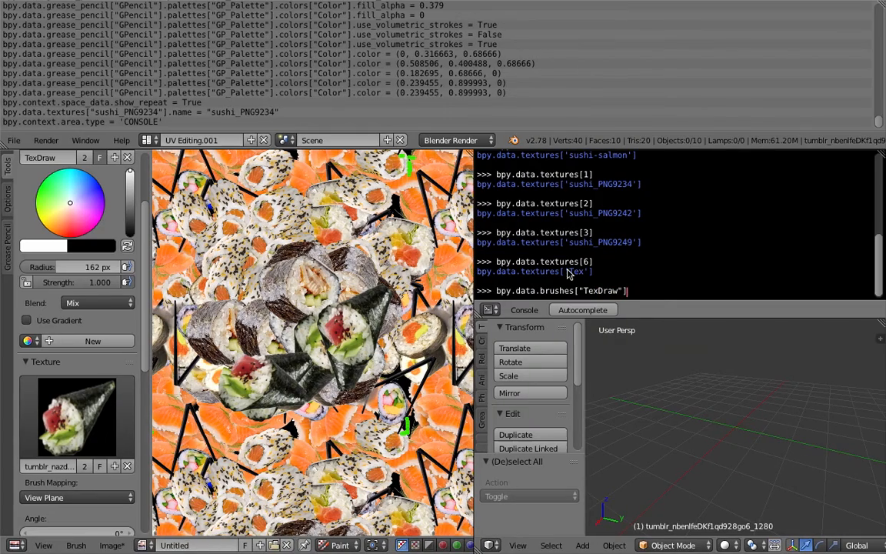
# Step: Complete the console line with .texture = bpy.data.textures[4], checking against the screenshot, and run it
pyautogui.hotkey('ctrl', 'Left')
pyautogui.hotkey('ctrl', 'Right')
pyautogui.write('.texture')
pyautogui.hotkey('ctrl', 'Left')
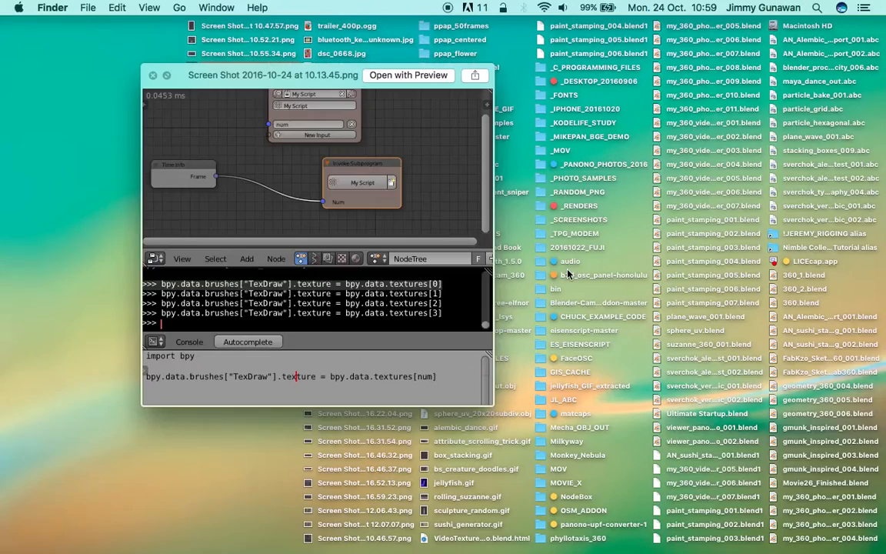
pyautogui.hotkey('ctrl', 'Right')
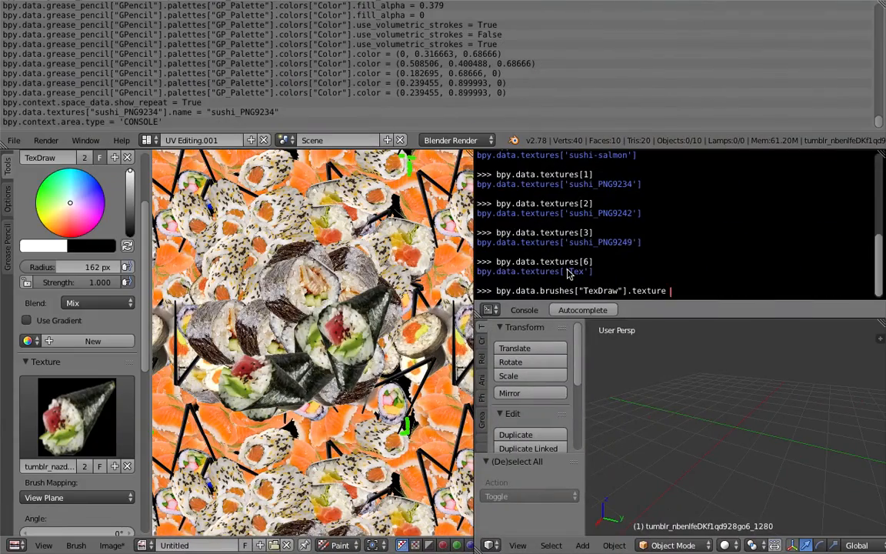
pyautogui.write('= bpy.data.textures[4')
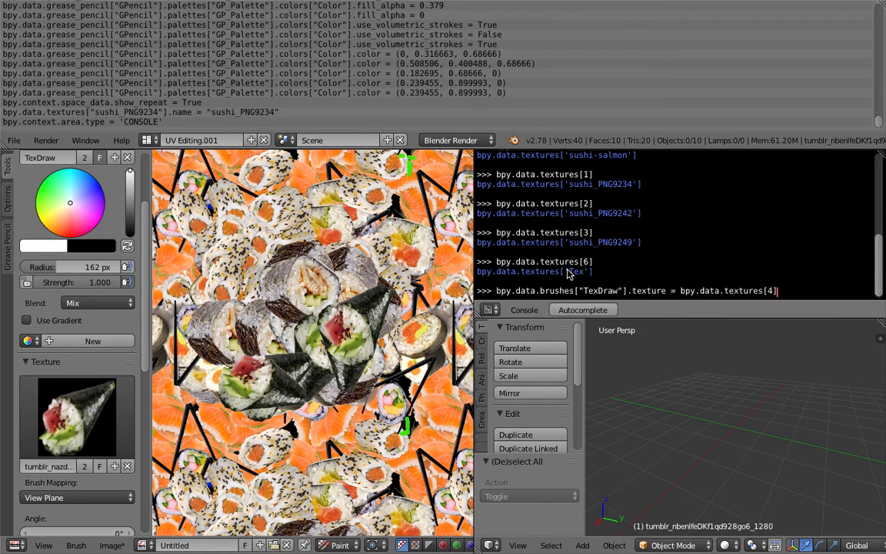
pyautogui.press('Return')
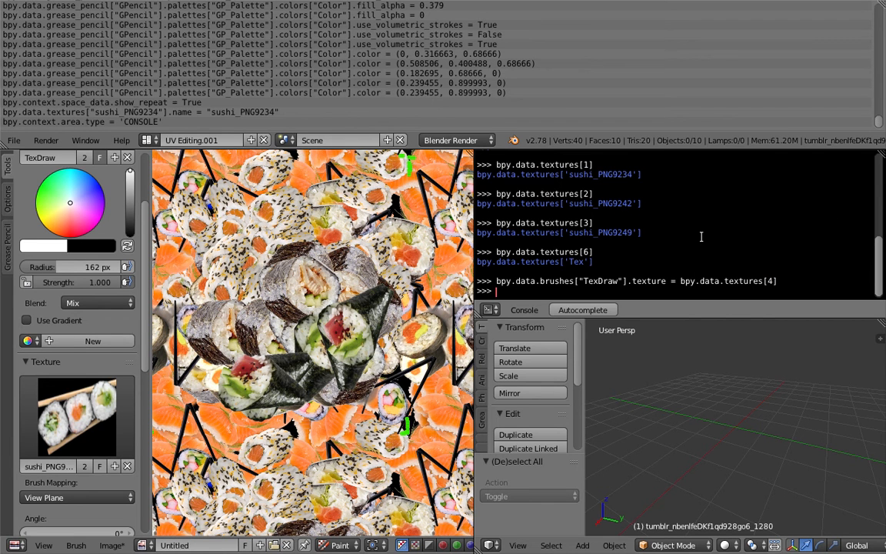
# Step: Rerun the TexDraw texture assignment in the console with bpy.data.textures[3] and bpy.data.textures[1]
pyautogui.press('Up')
pyautogui.press('Return')
pyautogui.press('Up')
pyautogui.press('BackSpace')
pyautogui.write('1')
pyautogui.press('Return')
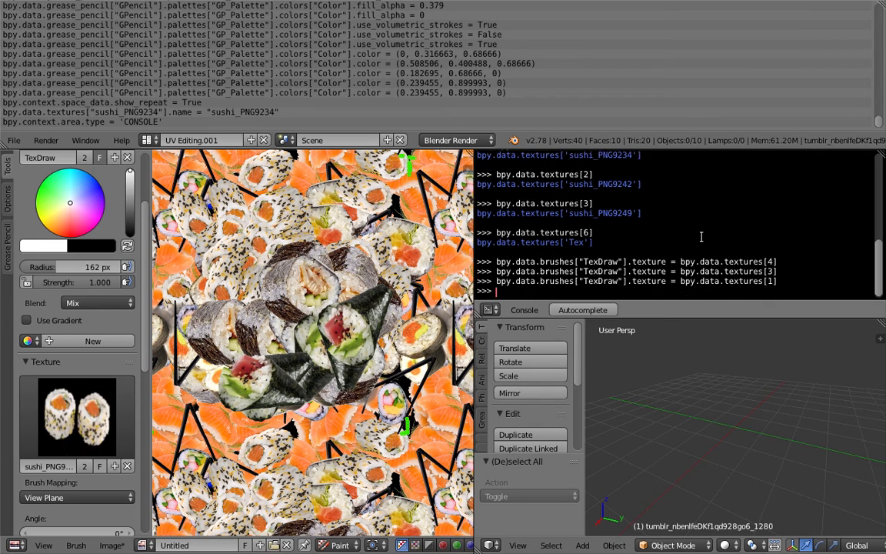
# Step: Try two more brush textures by running the assignment with indices 5 and 7
pyautogui.press('Up')
pyautogui.write('5')
pyautogui.press('Return')
pyautogui.press('Up')
pyautogui.press('BackSpace')
pyautogui.write('7')
pyautogui.press('Return')
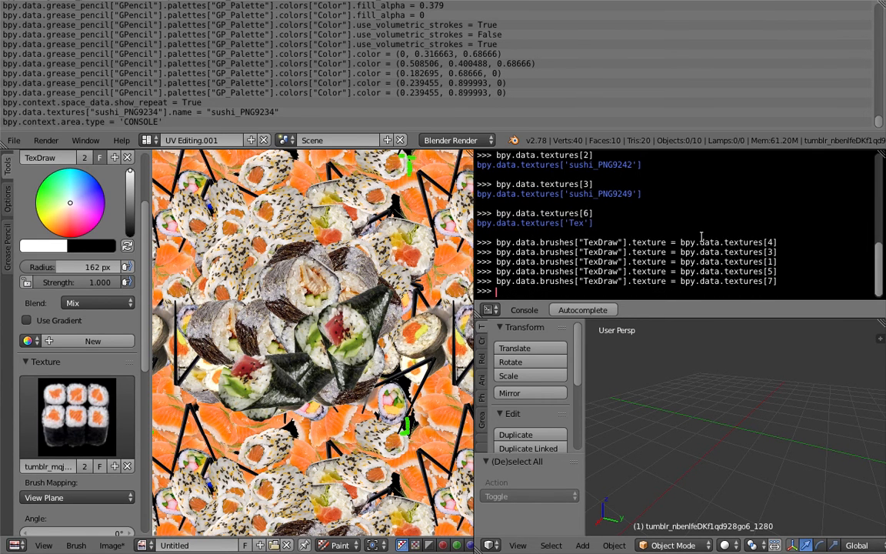
# Step: Assign bpy.data.textures[4] to the TexDraw brush again through the console
pyautogui.press('Up')
pyautogui.press('BackSpace')
pyautogui.write('4')
pyautogui.press('Return')
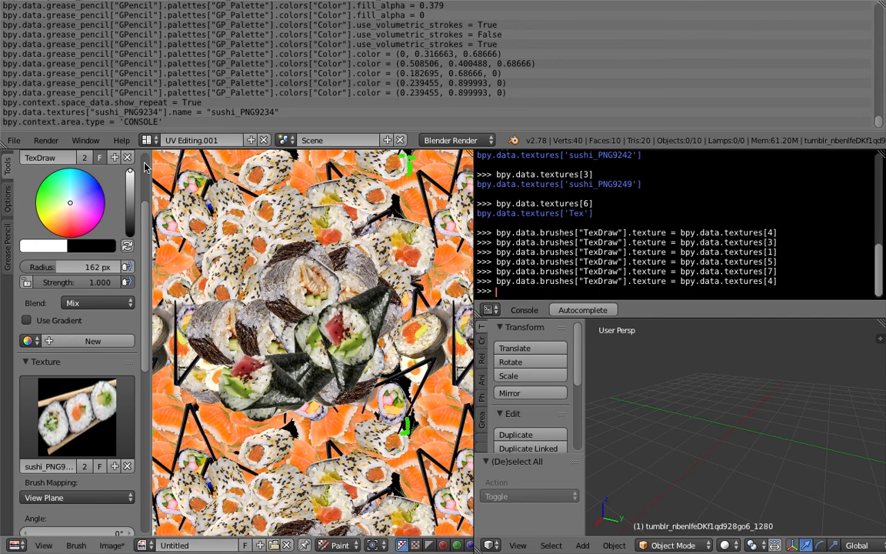
# Step: Stamp the three-roll texture with chopsticks over the left side and centre of the sushi tile
pyautogui.click(14, 140)
pyautogui.click(203, 237)
pyautogui.click(203, 293)
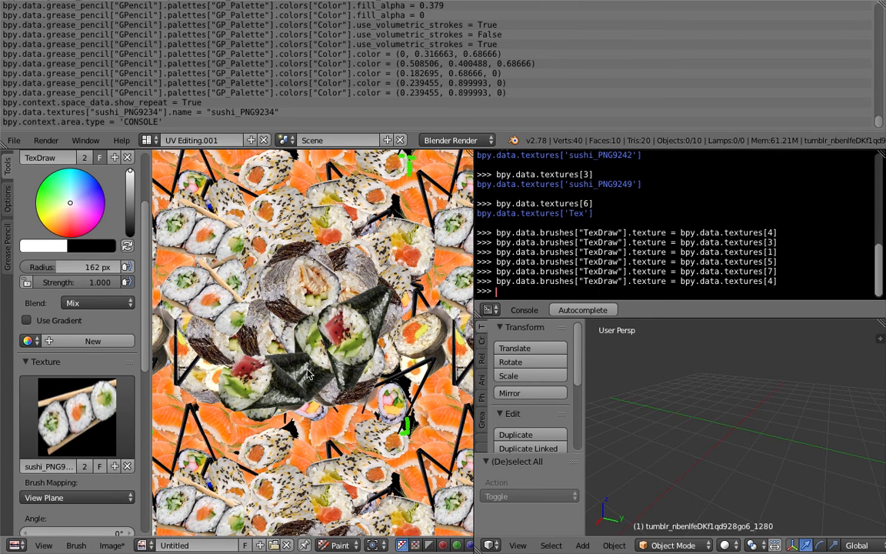
pyautogui.click(319, 334)
pyautogui.scroll(-1, 322, 328)
pyautogui.moveTo(366, 290); pyautogui.dragTo(393, 300, button='middle')
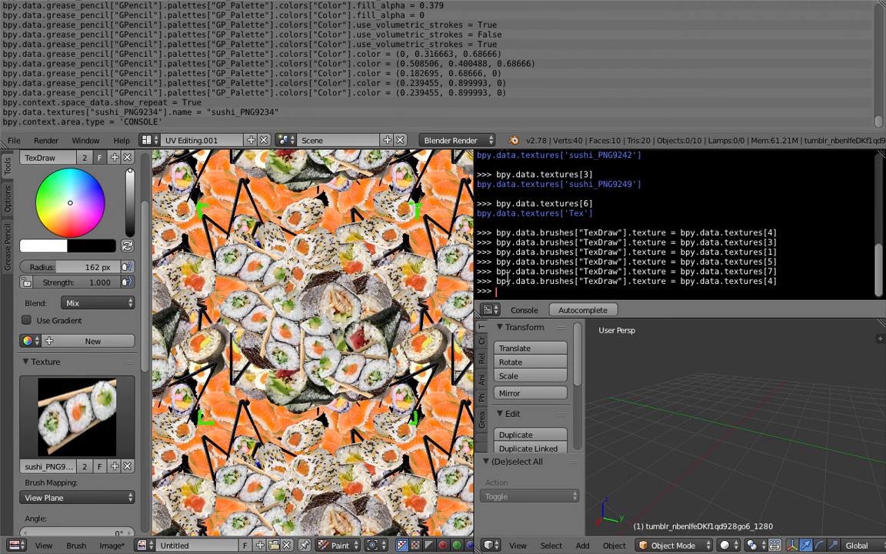
# Step: Highlight the latest texture assignment in the console and review the TexDraw brush's texture, stroke and tiling settings
pyautogui.moveTo(496, 281); pyautogui.dragTo(776, 281)
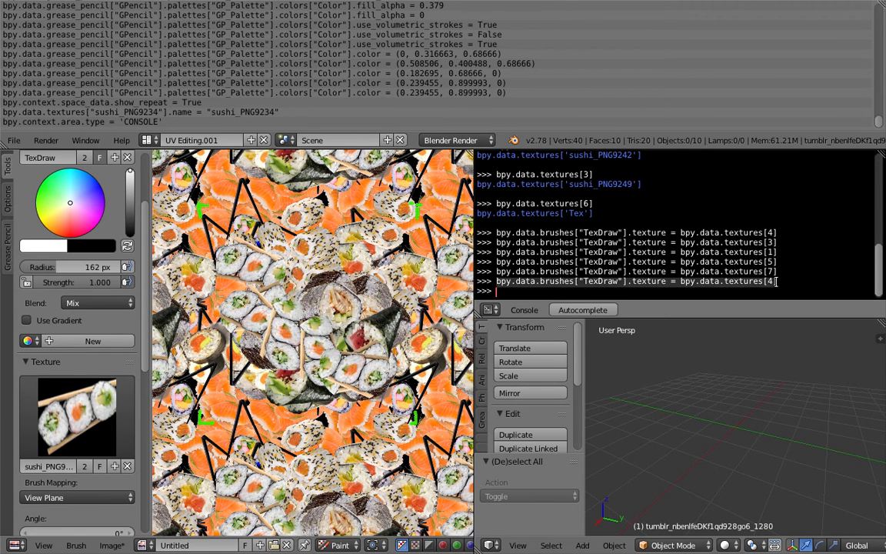
pyautogui.click(505, 283)
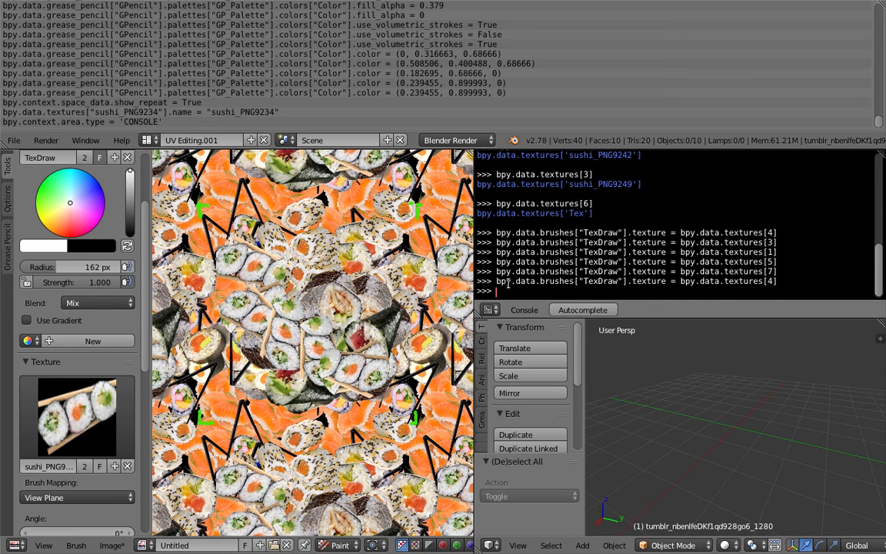
pyautogui.moveTo(782, 282); pyautogui.dragTo(778, 283)
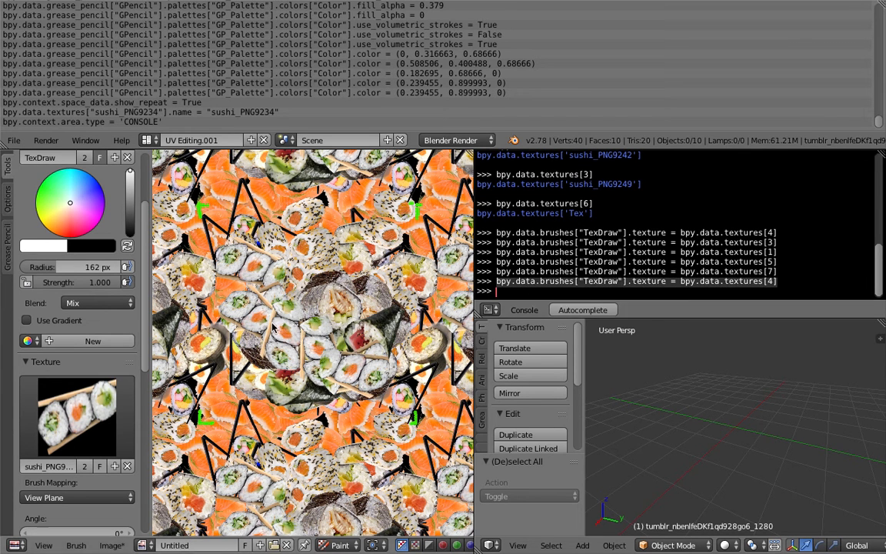
pyautogui.scroll(-4, 127, 295)
pyautogui.scroll(-10, 146, 394)
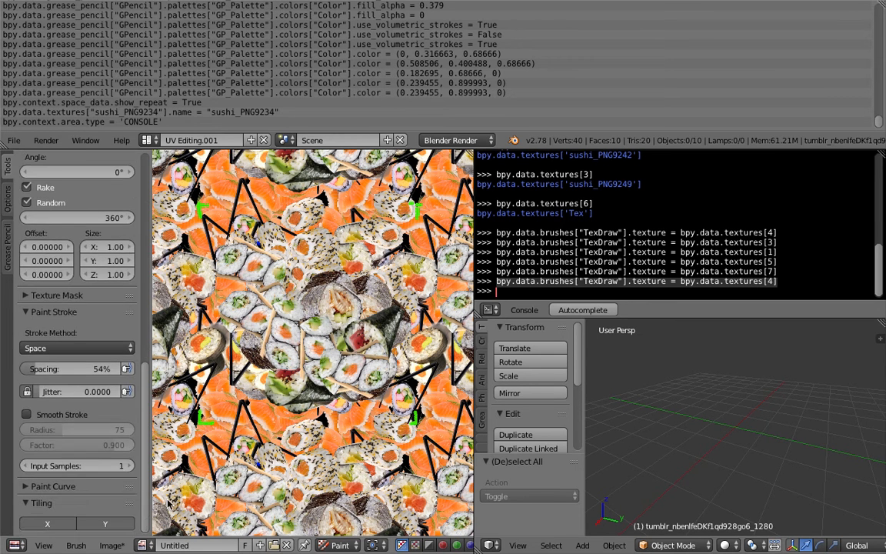
pyautogui.scroll(18, 81, 261)
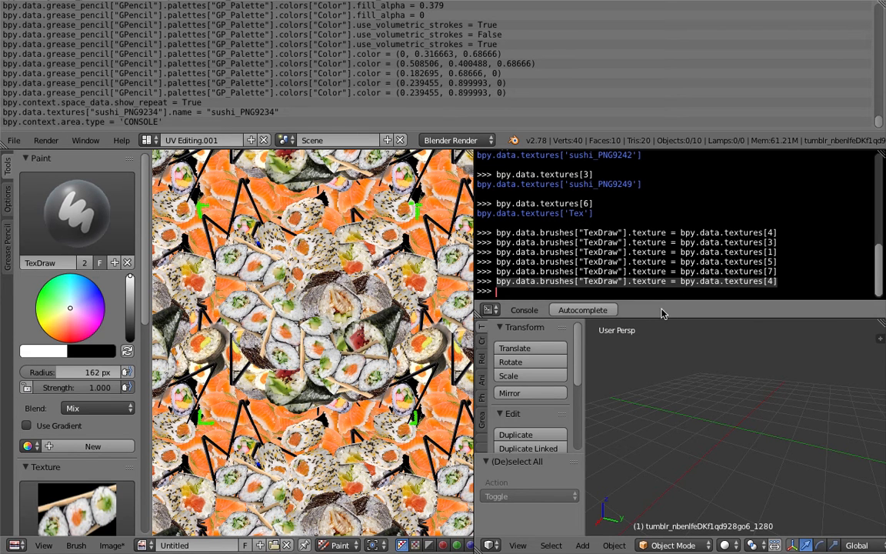
# Step: Reuse the last console command with index 3 to assign bpy.data.textures[3] to the TexDraw brush
pyautogui.click(698, 285)
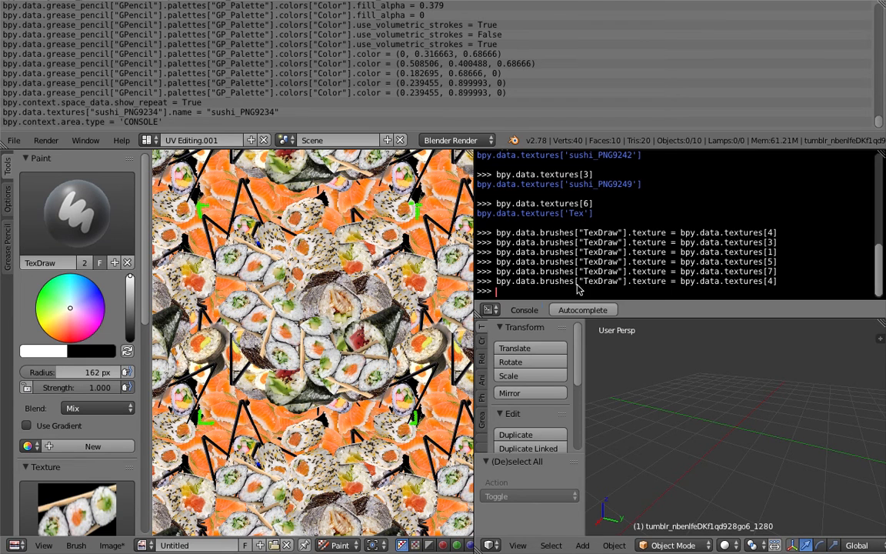
pyautogui.press('Up')
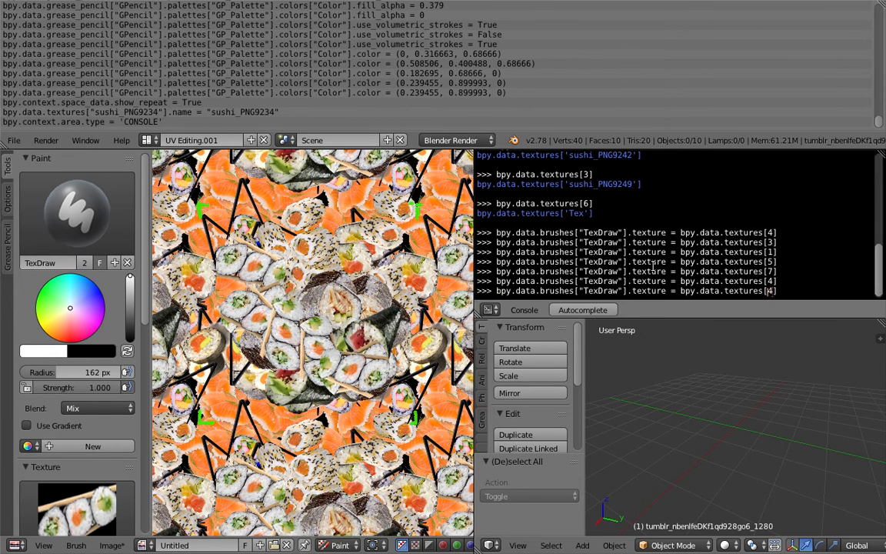
pyautogui.press('Return')
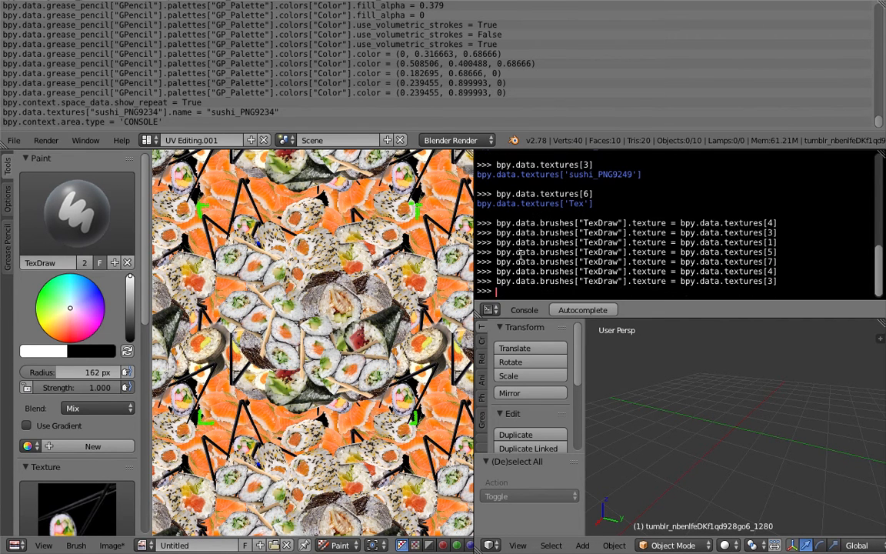
# Step: Stamp the roll with black chopsticks across the tile's centre and near its upper-right edge
pyautogui.click(354, 281)
pyautogui.click(326, 309)
pyautogui.click(281, 320)
pyautogui.click(436, 254)
pyautogui.hotkey('ctrl', 's')
pyautogui.click(437, 258)
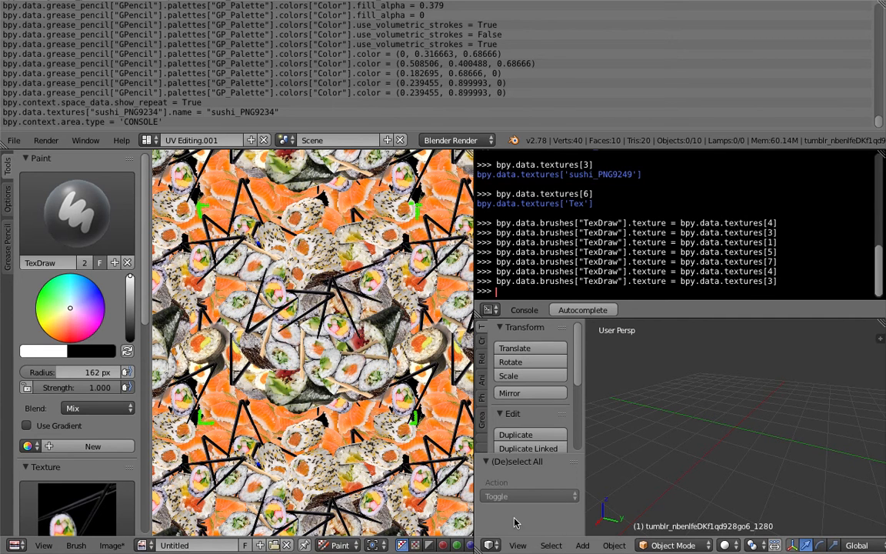
# Step: Change the 3D View area to a Node Editor and create a new node tree
pyautogui.click(489, 545)
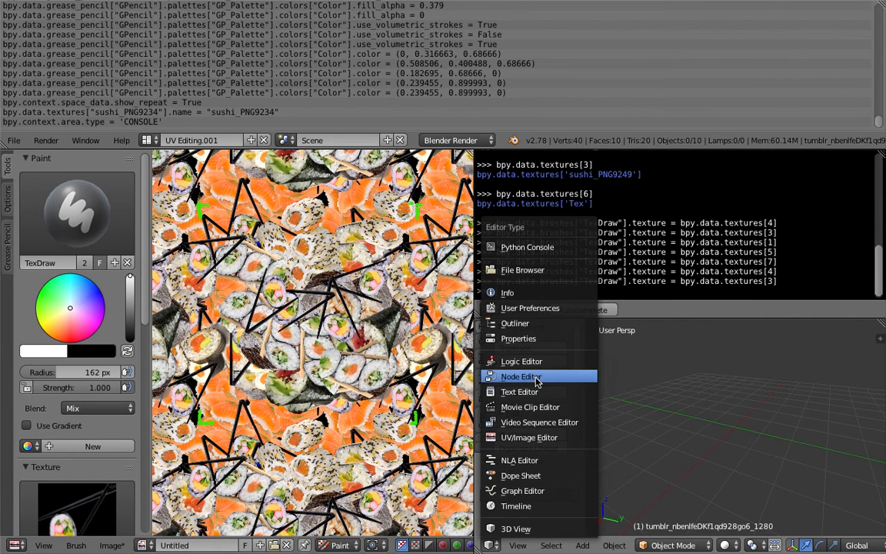
pyautogui.click(522, 376)
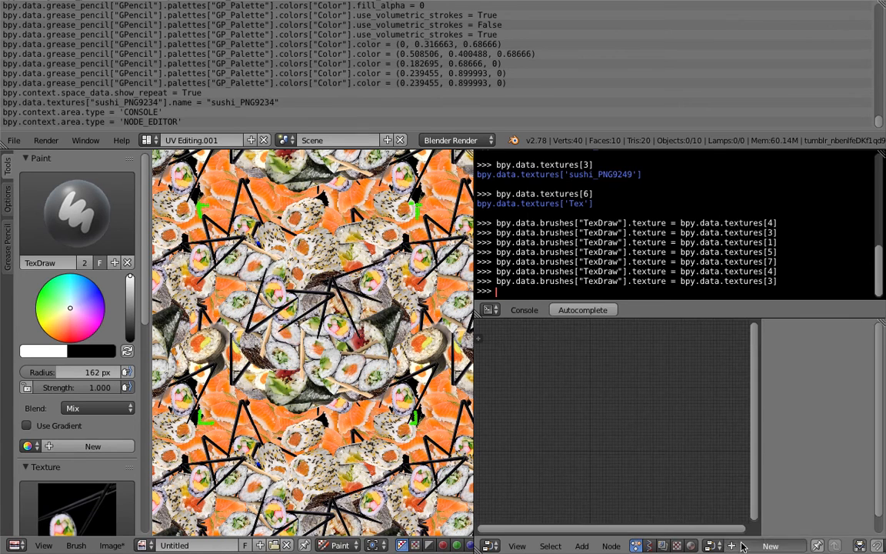
pyautogui.click(770, 545)
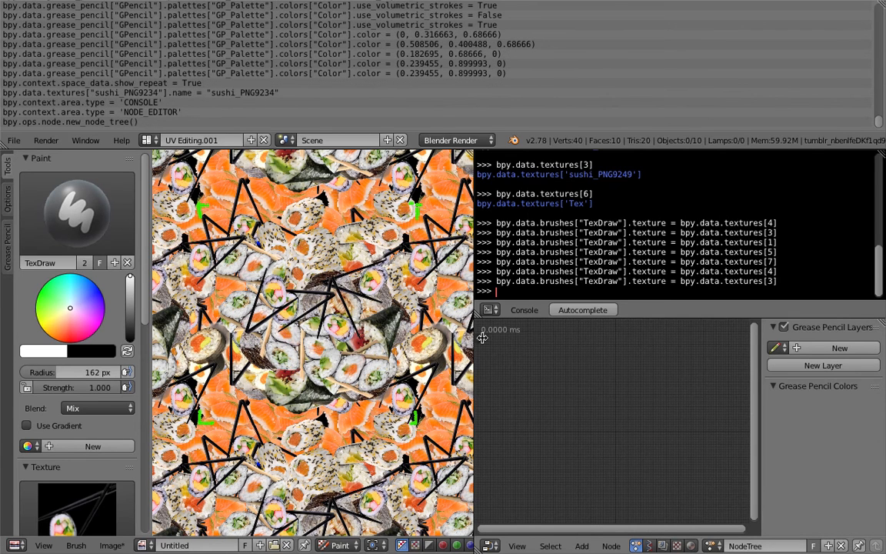
# Step: Set the node tree's auto execution to run on Frame Changed instead of Always, and widen the node canvas
pyautogui.press('t')
pyautogui.click(483, 402)
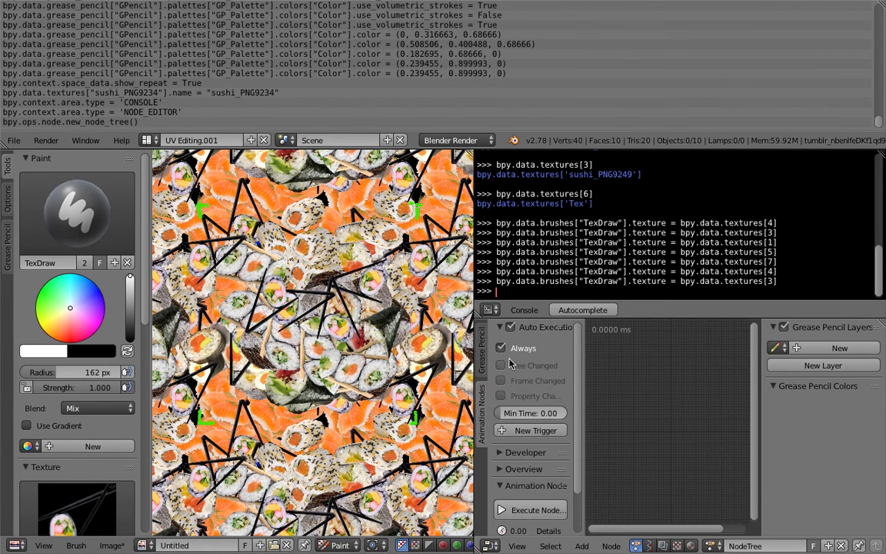
pyautogui.click(512, 350)
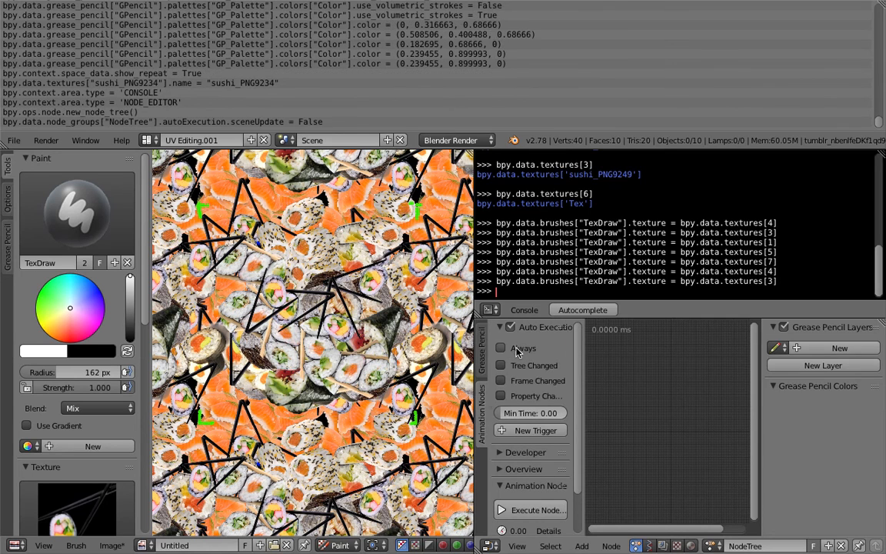
pyautogui.click(529, 384)
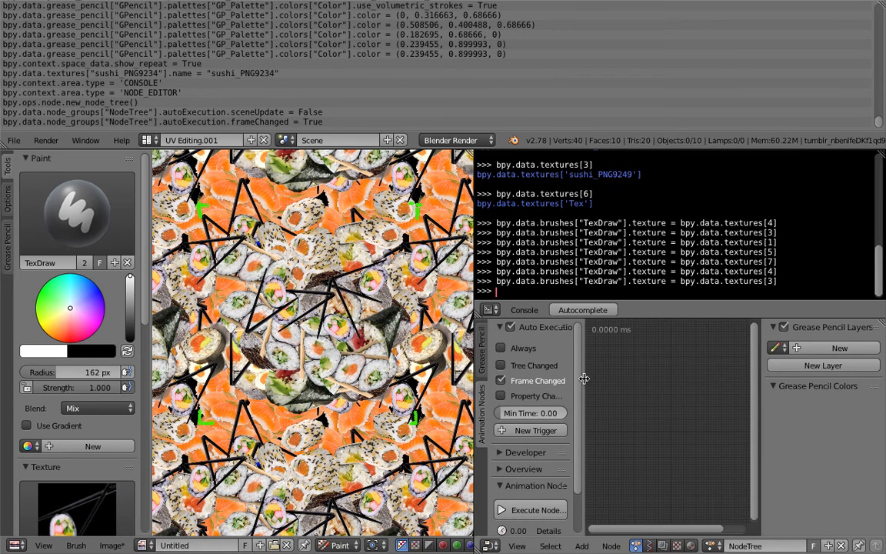
pyautogui.press('t')
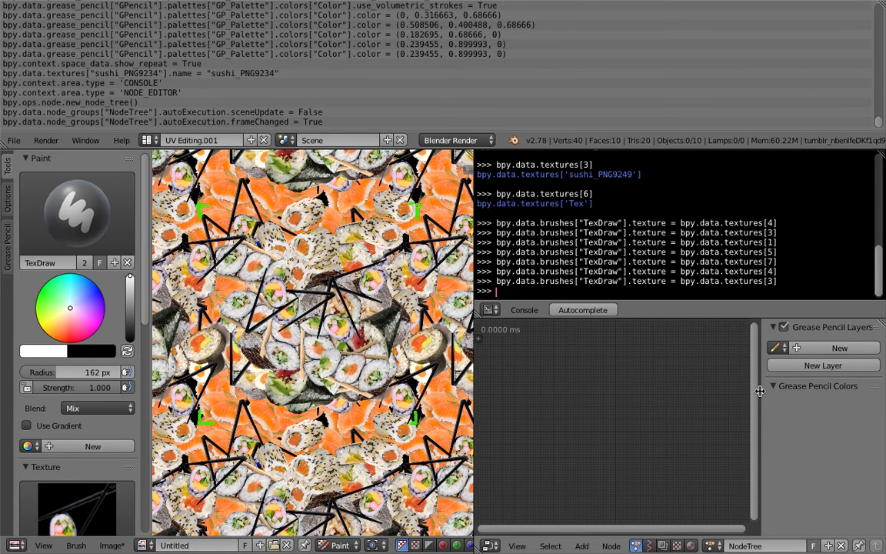
pyautogui.moveTo(761, 396); pyautogui.dragTo(778, 395)
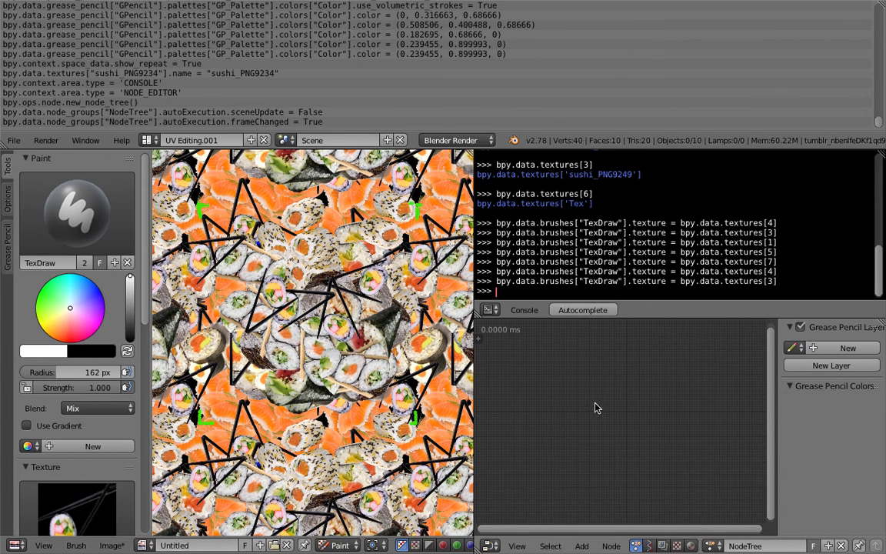
# Step: Search for and add a Script node to the node tree, place it in the empty canvas, and save the file
pyautogui.hotkey('shift', 'a')
pyautogui.moveTo(594, 400)
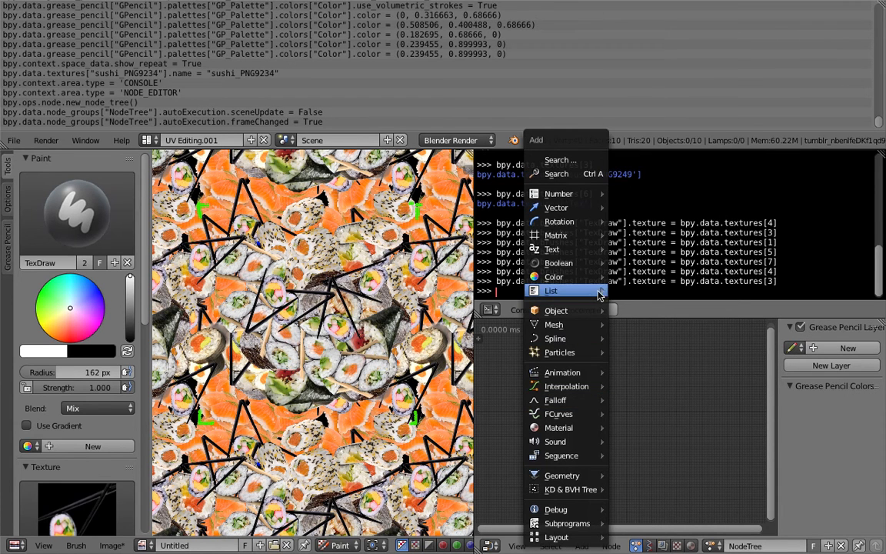
pyautogui.click(556, 174)
pyautogui.write('scr')
pyautogui.press('Return')
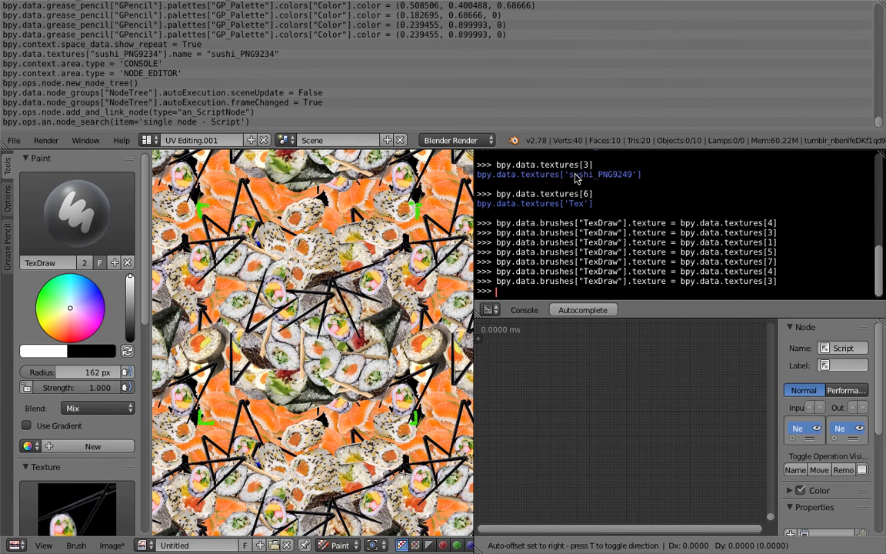
pyautogui.click(560, 342)
pyautogui.scroll(5, 561, 342)
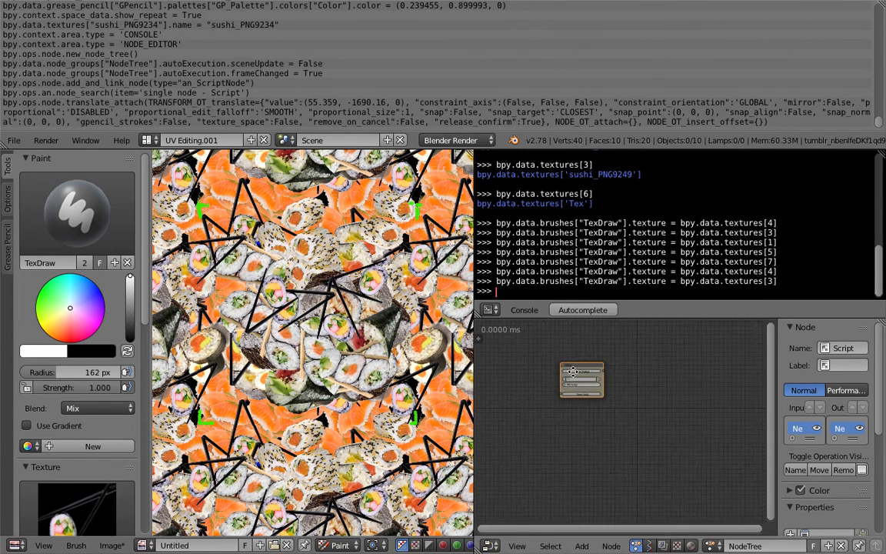
pyautogui.hotkey('ctrl', 's')
pyautogui.click(563, 393)
pyautogui.scroll(2, 569, 396)
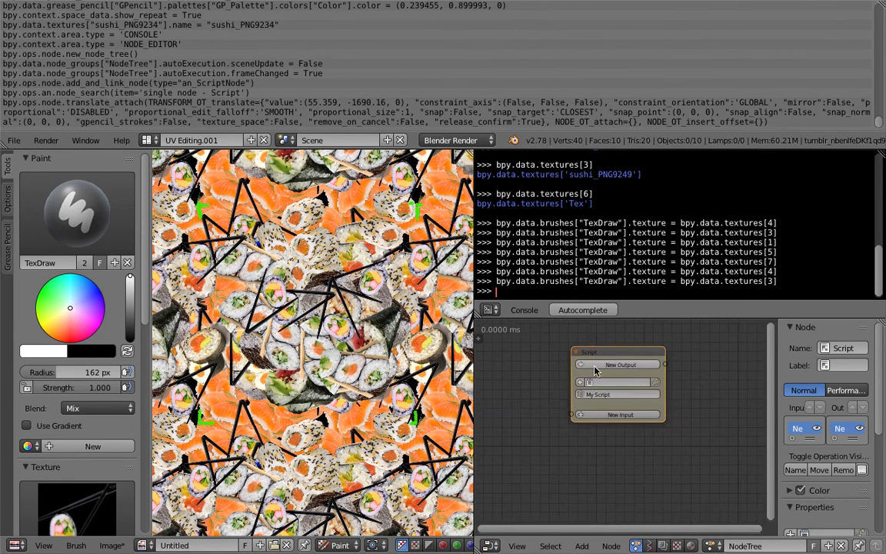
pyautogui.scroll(1, 569, 396)
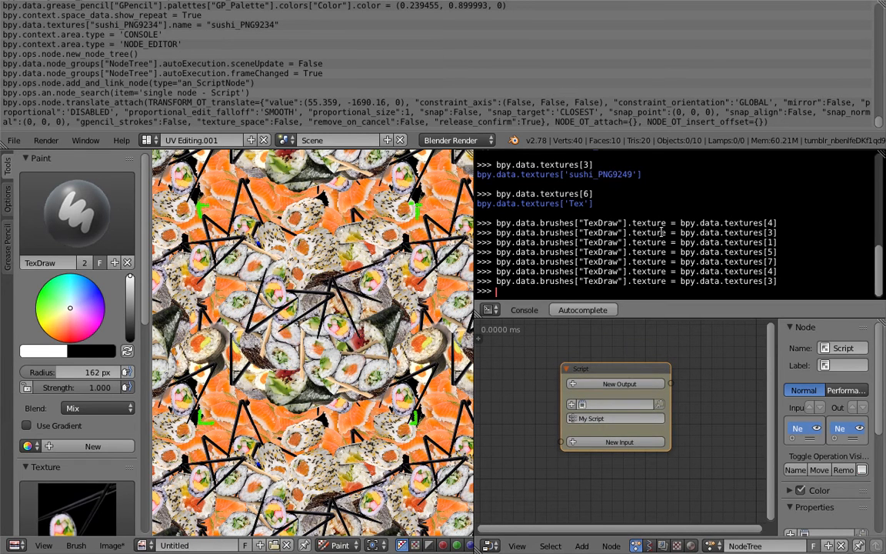
# Step: Create a new text block for the Script node and show it in a slightly enlarged Text Editor in place of the Info log
pyautogui.click(571, 405)
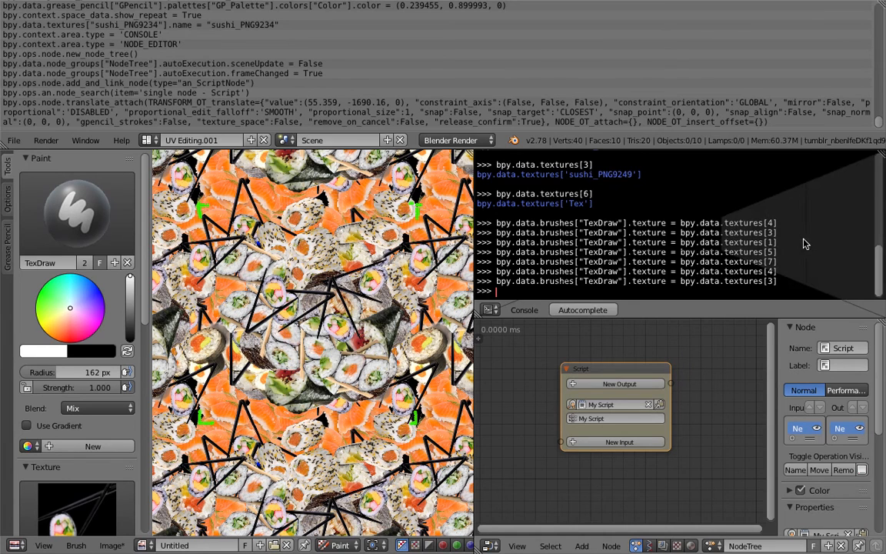
pyautogui.hotkey('shift', 'F11')
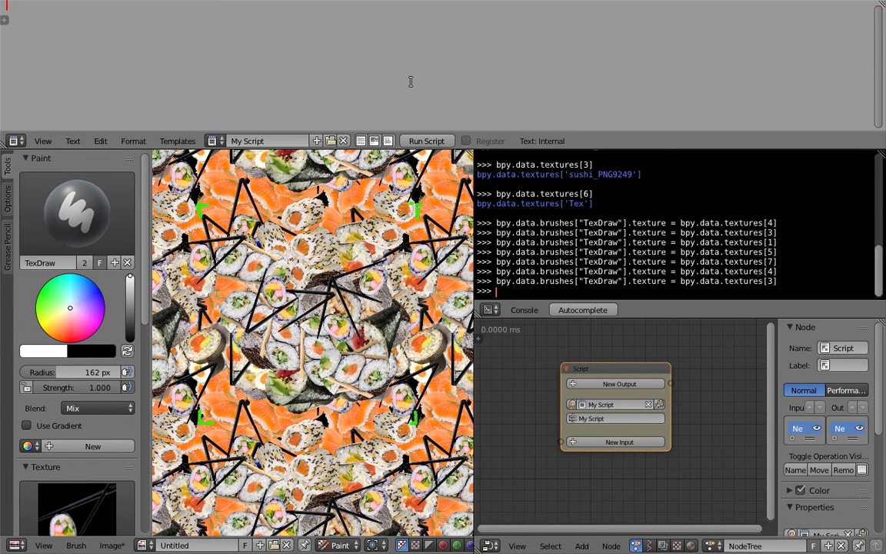
pyautogui.moveTo(281, 149); pyautogui.dragTo(280, 160)
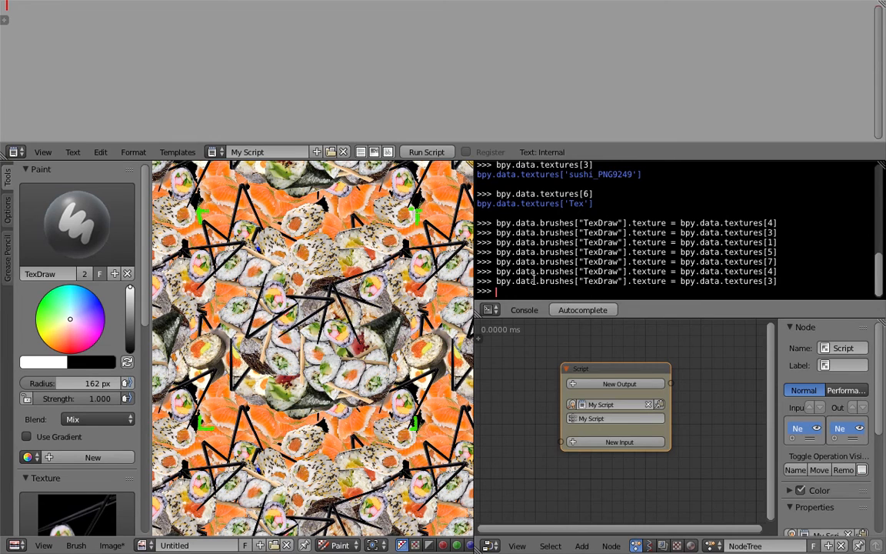
# Step: Write "import bpy" in My Script and paste the console line assigning bpy.data.textures[3] to the TexDraw brush below it
pyautogui.write('import bpy')
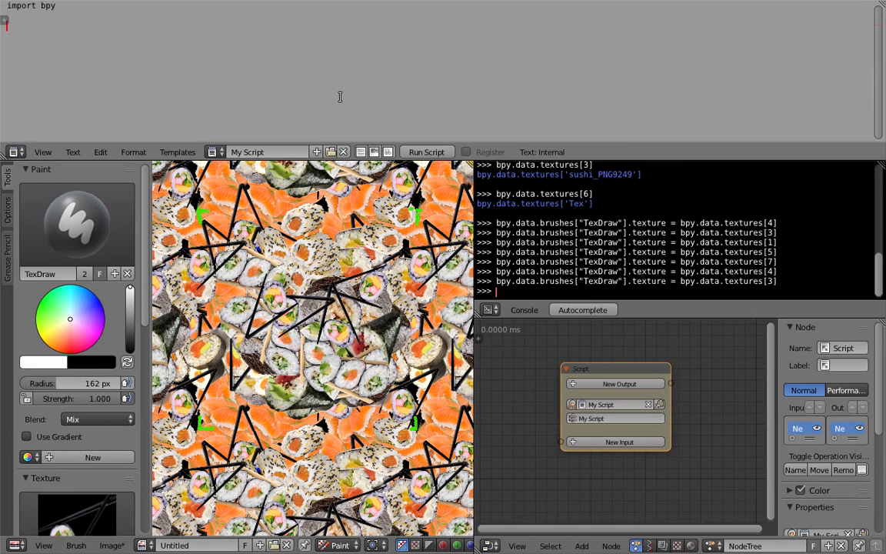
pyautogui.moveTo(632, 271); pyautogui.dragTo(677, 281)
pyautogui.moveTo(496, 281); pyautogui.dragTo(781, 282)
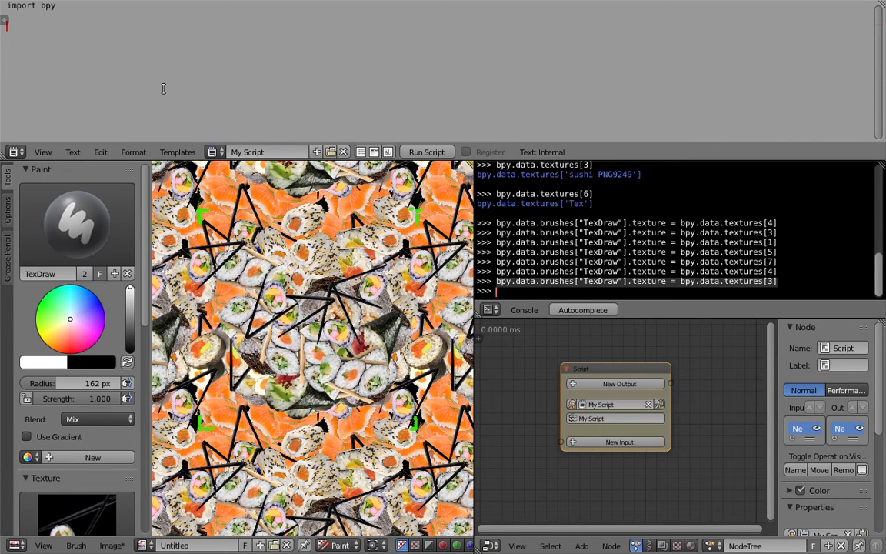
pyautogui.write('bpy.data.brushes["TexDraw"].texture = bpy.data.textures[3]')
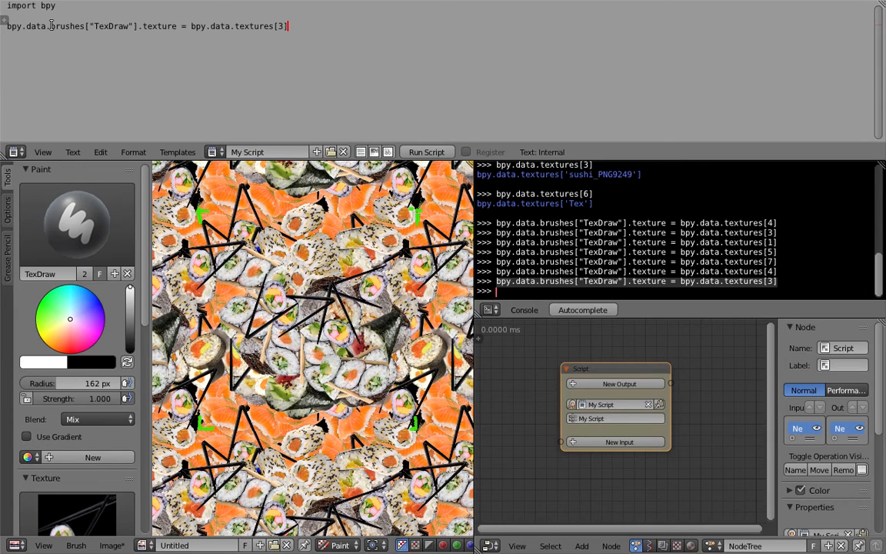
# Step: Replace the texture index in the script's assignment line with the variable num
pyautogui.doubleClick(111, 26)
pyautogui.click(281, 27)
pyautogui.write('num')
pyautogui.click(287, 27)
pyautogui.doubleClick(288, 26)
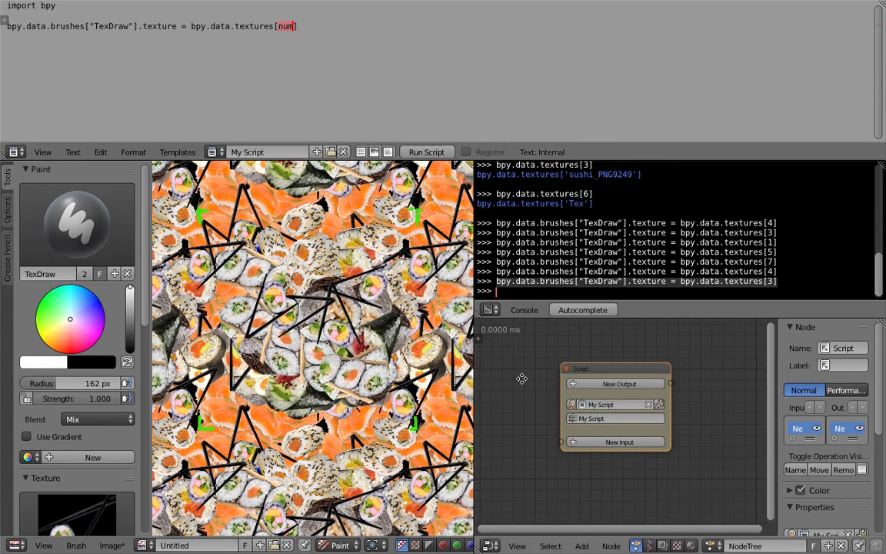
# Step: Add an Integer input to the Script node and name it num
pyautogui.scroll(2, 531, 371)
pyautogui.moveTo(550, 388); pyautogui.dragTo(559, 397, button='middle')
pyautogui.scroll(-2, 555, 397)
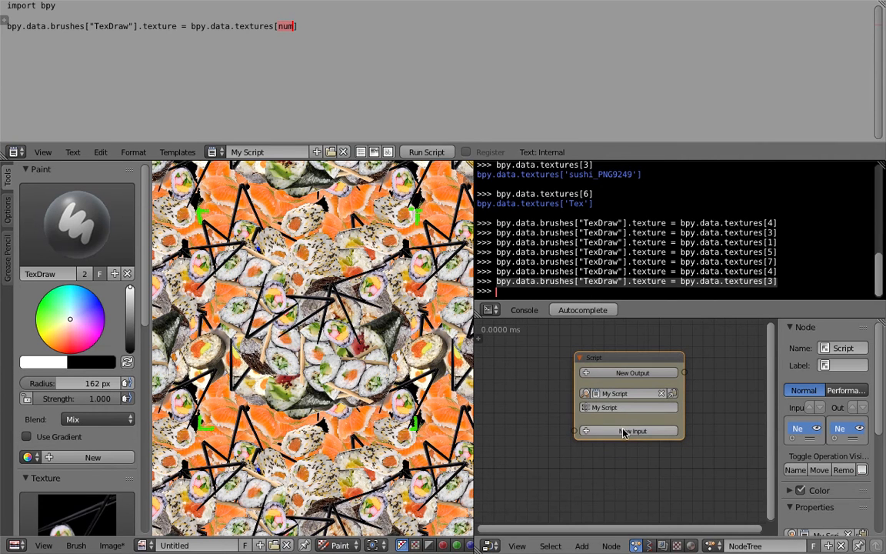
pyautogui.click(623, 431)
pyautogui.write('integ')
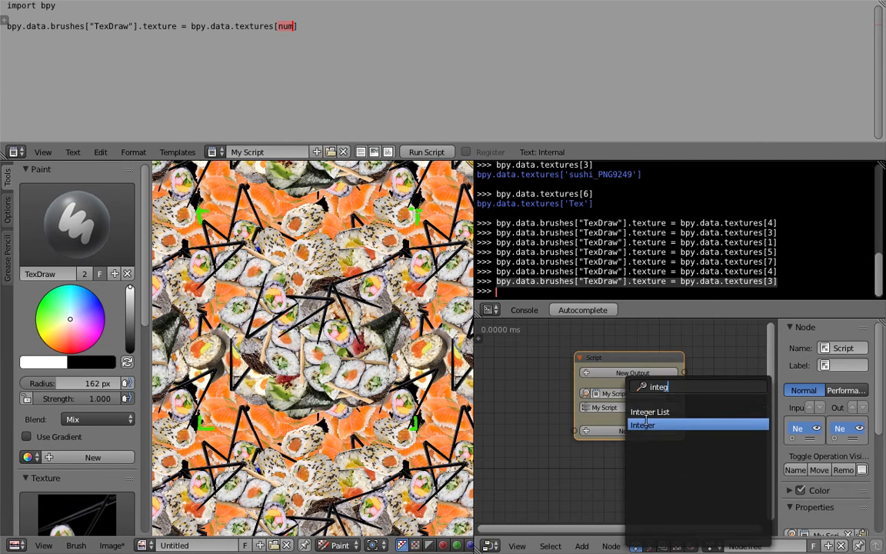
pyautogui.click(644, 423)
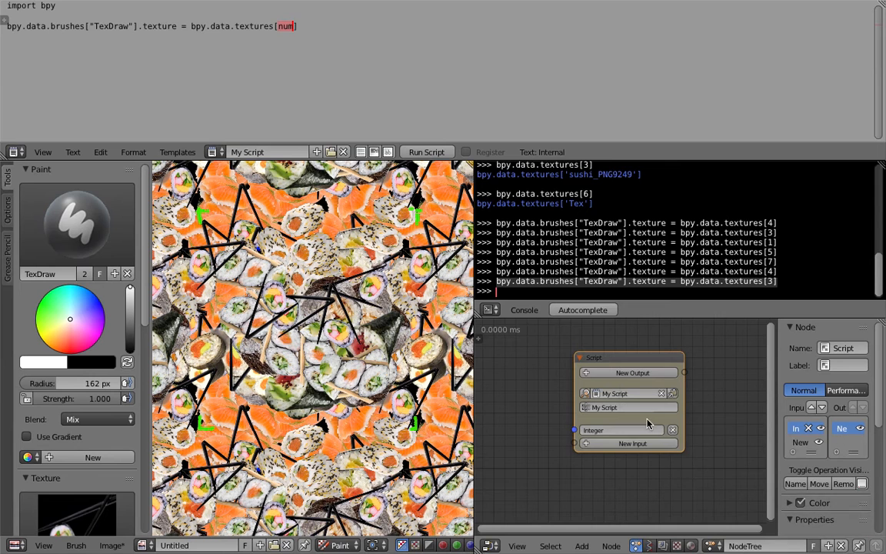
pyautogui.click(640, 431)
pyautogui.write('num')
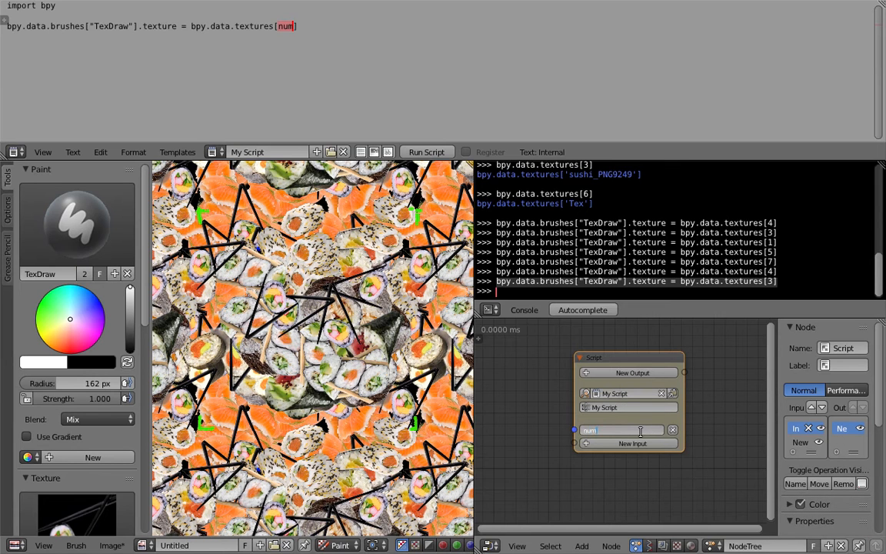
pyautogui.press('Return')
# Step: Widen the node editor, add an Integer Input node beside the Script node, and set its value to 1
pyautogui.scroll(2, 590, 453)
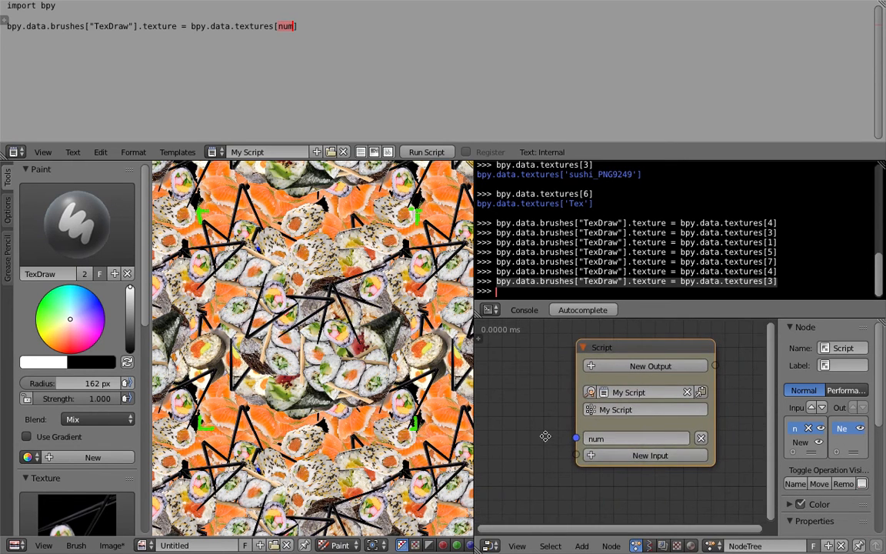
pyautogui.scroll(2, 546, 409)
pyautogui.moveTo(591, 432); pyautogui.dragTo(596, 443, button='middle')
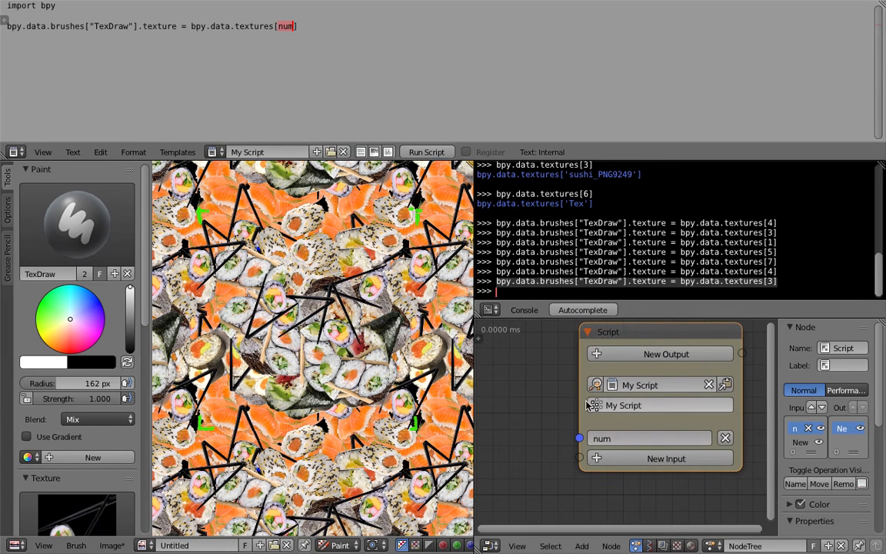
pyautogui.moveTo(474, 371); pyautogui.dragTo(446, 375)
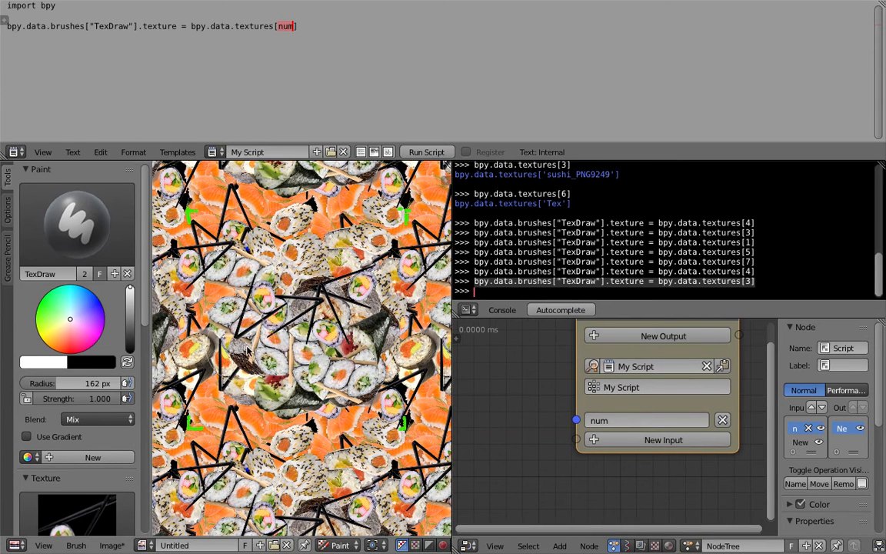
pyautogui.scroll(-2, 531, 392)
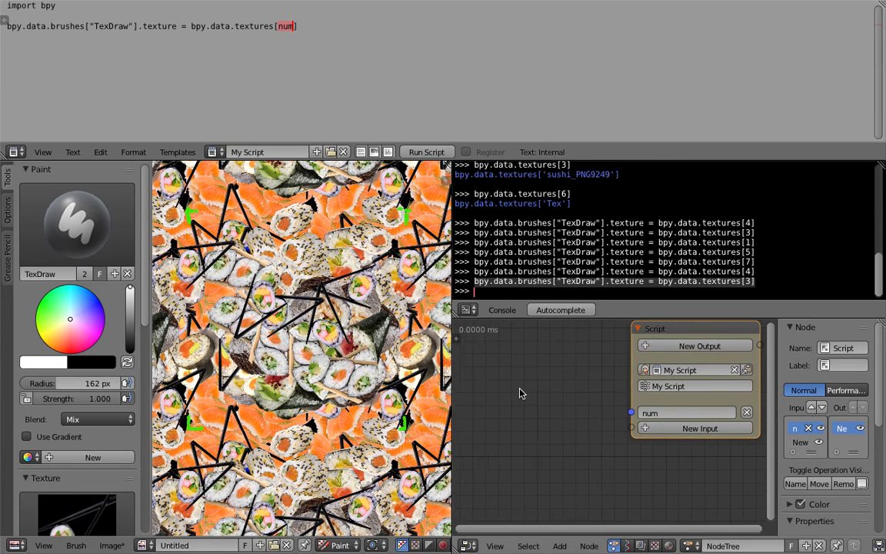
pyautogui.hotkey('shift', 'a')
pyautogui.click(510, 174)
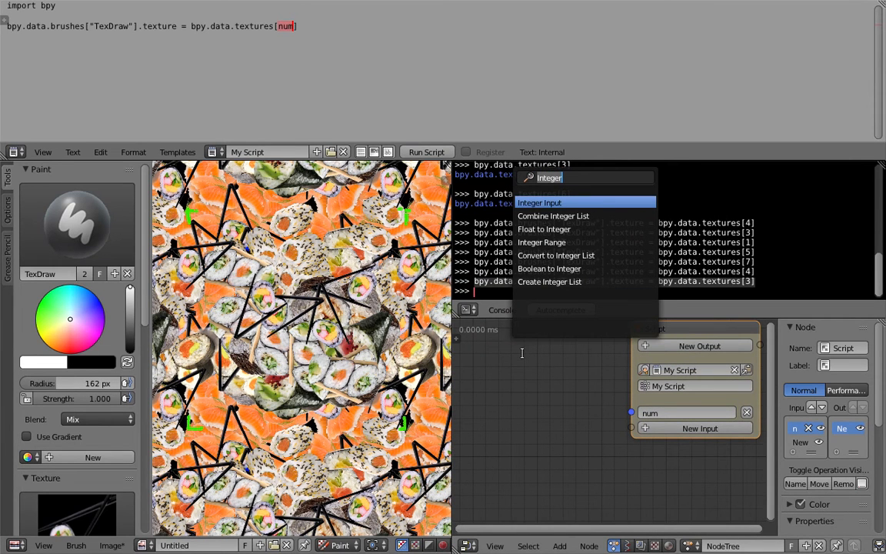
pyautogui.write('integ')
pyautogui.press('Return')
pyautogui.click(493, 386)
pyautogui.moveTo(542, 424); pyautogui.dragTo(570, 423)
pyautogui.click(503, 424)
pyautogui.click(503, 425)
# Step: Try to link the Integer Input node's output to the Script node's num input, and save the file
pyautogui.moveTo(583, 403); pyautogui.dragTo(624, 416)
pyautogui.scroll(-1, 604, 419)
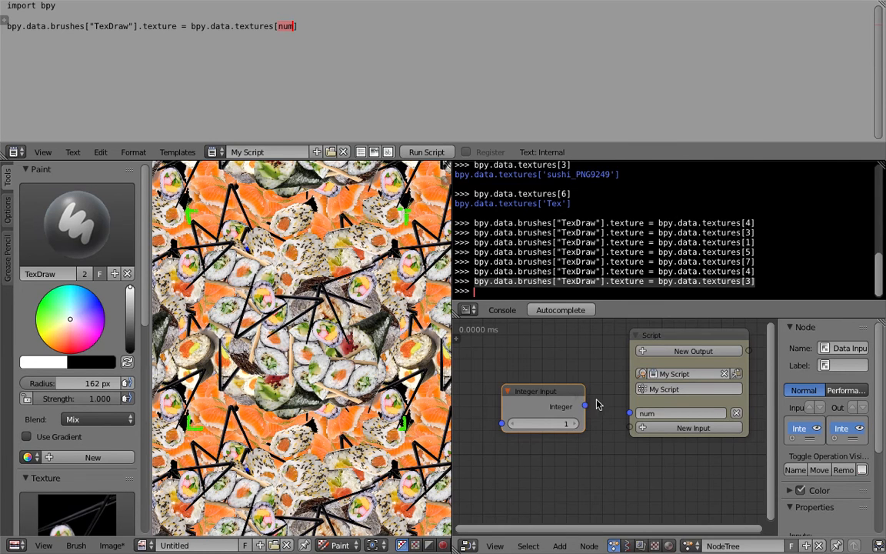
pyautogui.scroll(-1, 608, 396)
pyautogui.hotkey('ctrl', 's')
pyautogui.click(603, 393)
pyautogui.scroll(3, 607, 378)
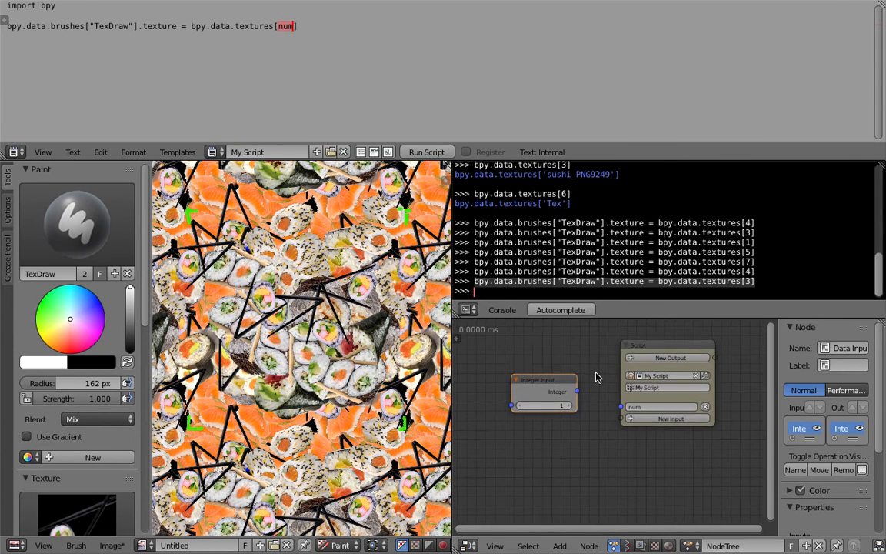
# Step: Rename the Script node's subprogram to "Brush Random Pick"
pyautogui.click(689, 379)
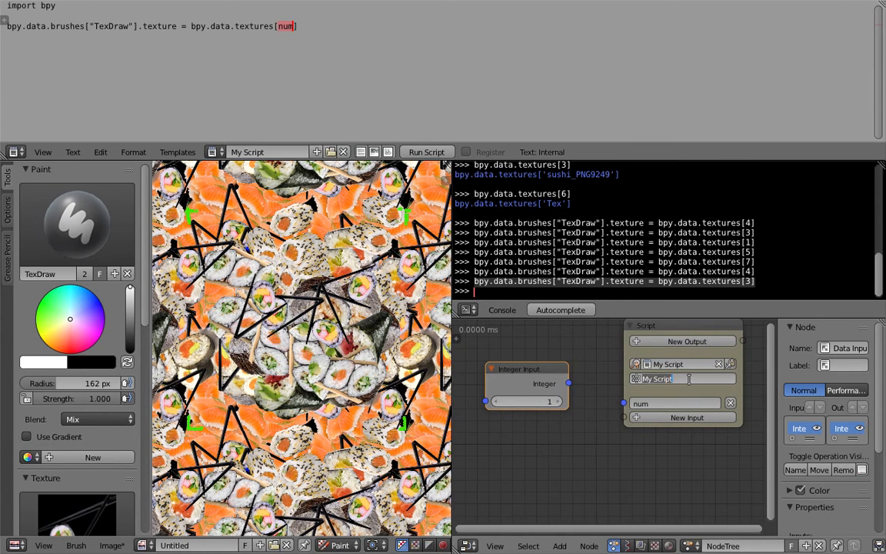
pyautogui.write('Brush Random Pick')
pyautogui.press('Return')
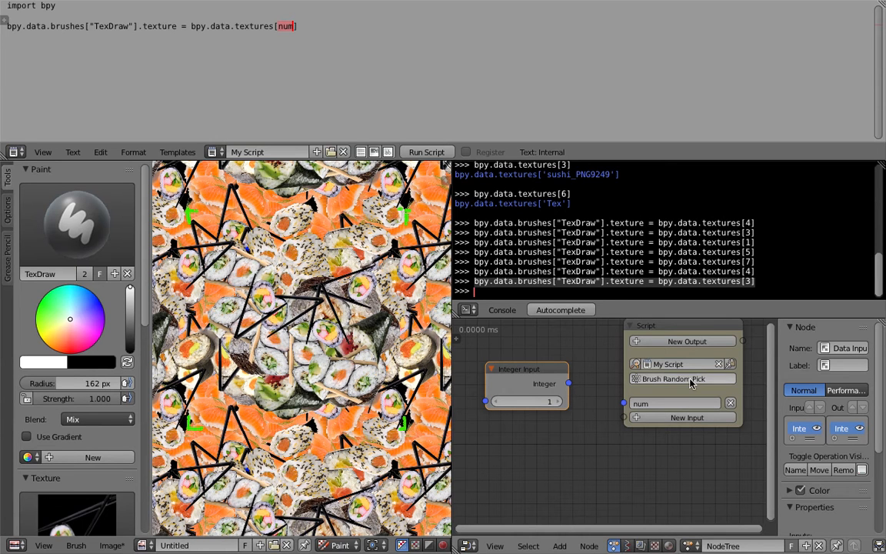
# Step: Add an Invoke Subprogram node for Brush Random Pick below the Script node and save over AN_sushi_stamping_002.blend
pyautogui.moveTo(626, 465); pyautogui.dragTo(622, 451, button='middle')
pyautogui.hotkey('shift', 'a')
pyautogui.moveTo(579, 440)
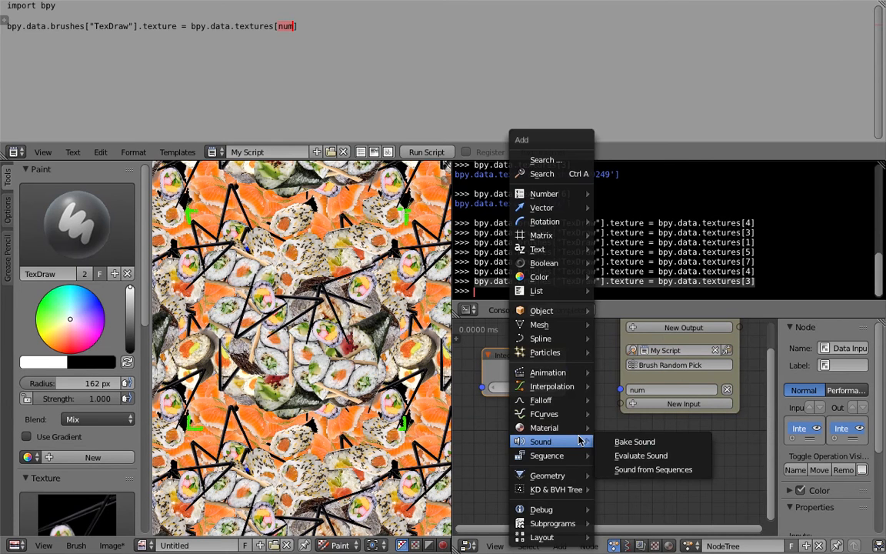
pyautogui.press('Escape')
pyautogui.hotkey('shift', 'a')
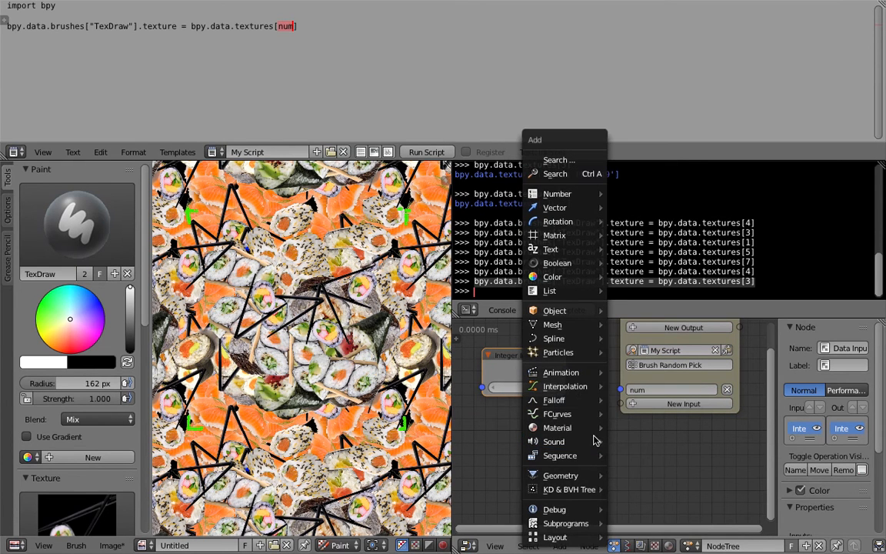
pyautogui.moveTo(591, 523)
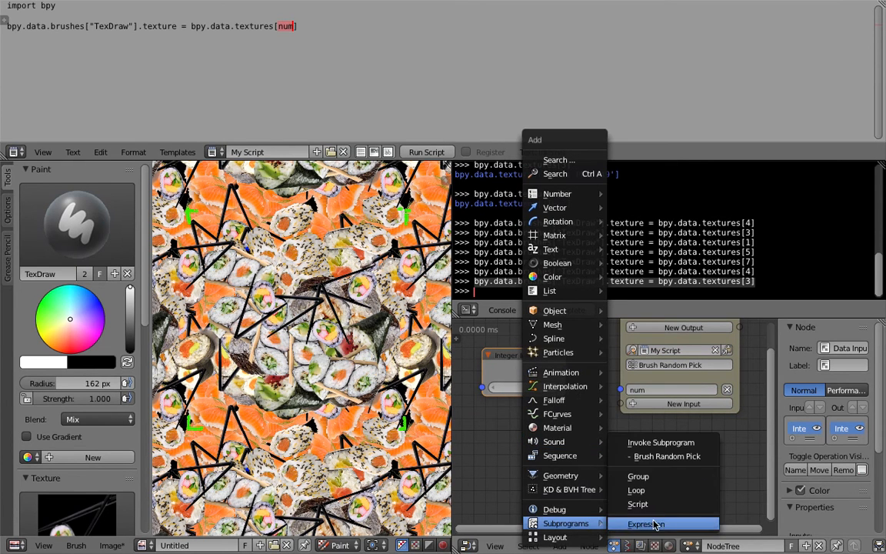
pyautogui.click(668, 457)
pyautogui.click(598, 426)
pyautogui.hotkey('ctrl', 's')
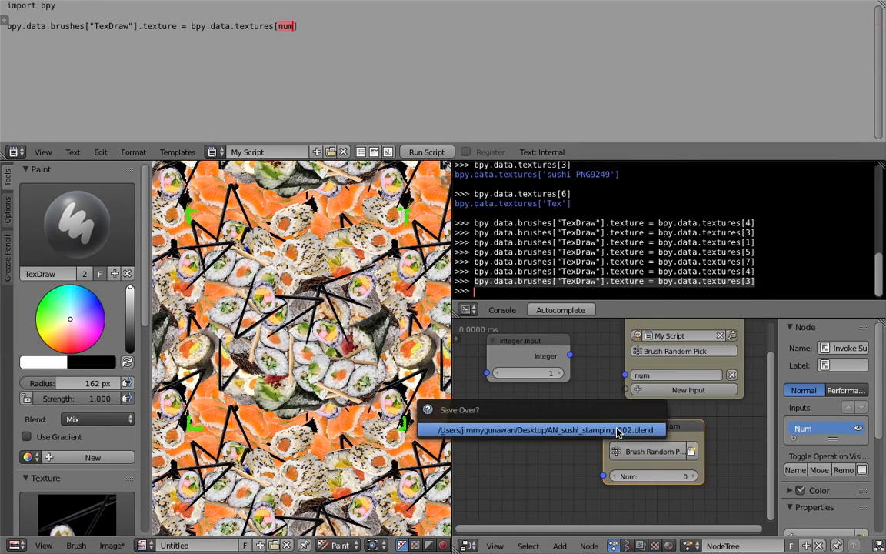
# Step: Widen the Invoke Subprogram node, move the Integer Input node beside it, and link the Integer output to Num
pyautogui.moveTo(702, 444); pyautogui.dragTo(735, 445)
pyautogui.moveTo(529, 360); pyautogui.dragTo(541, 416)
pyautogui.moveTo(556, 450); pyautogui.dragTo(603, 476)
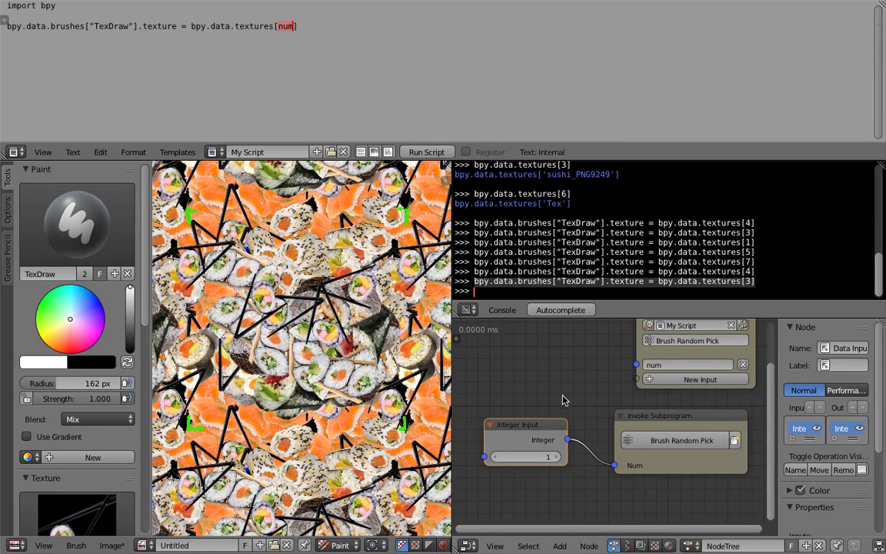
# Step: Stamp the TexDraw brush's current chopsticks texture several times across the middle of the tiled sushi image
pyautogui.scroll(-1, 563, 400)
pyautogui.moveTo(263, 323)
pyautogui.mouseDown()
pyautogui.moveTo(254, 292)
pyautogui.moveTo(293, 338)
pyautogui.moveTo(315, 262)
pyautogui.moveTo(318, 296)
pyautogui.moveTo(251, 243)
pyautogui.moveTo(300, 273)
pyautogui.moveTo(275, 347)
pyautogui.mouseUp()
pyautogui.moveTo(238, 299); pyautogui.dragTo(279, 285)
pyautogui.click(247, 351)
pyautogui.moveTo(288, 343); pyautogui.dragTo(279, 334, button='middle')
pyautogui.click(297, 347)
pyautogui.click(297, 379)
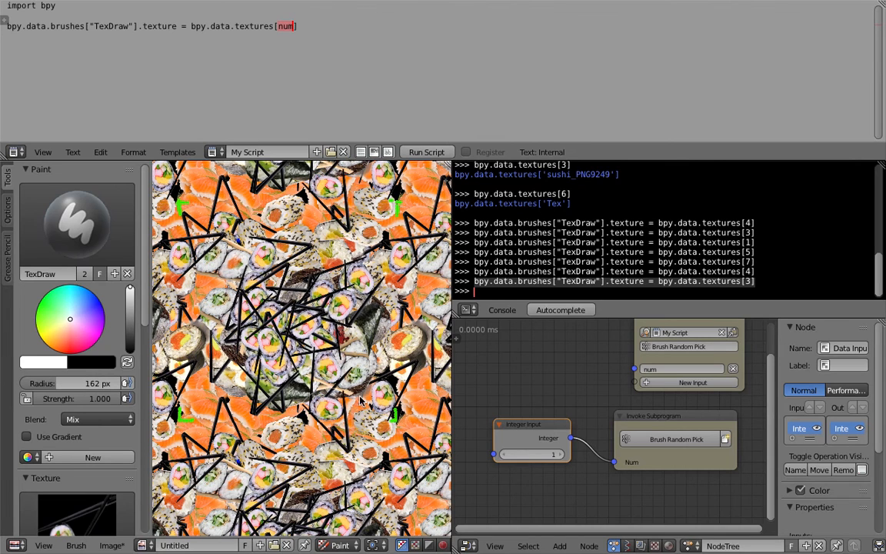
# Step: Set the Integer Input node's value to 3 and test the brush with more stamps on the sushi image
pyautogui.click(323, 355)
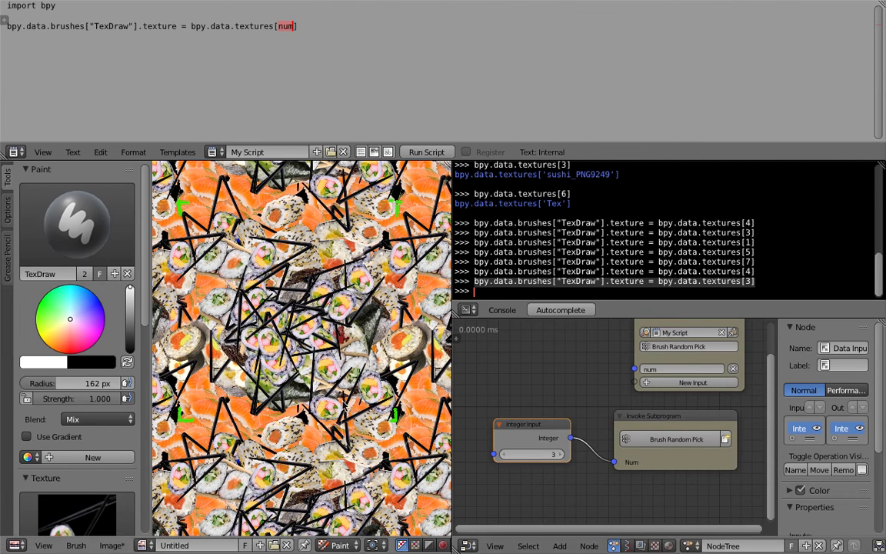
pyautogui.click(308, 384)
pyautogui.click(269, 402)
pyautogui.click(330, 403)
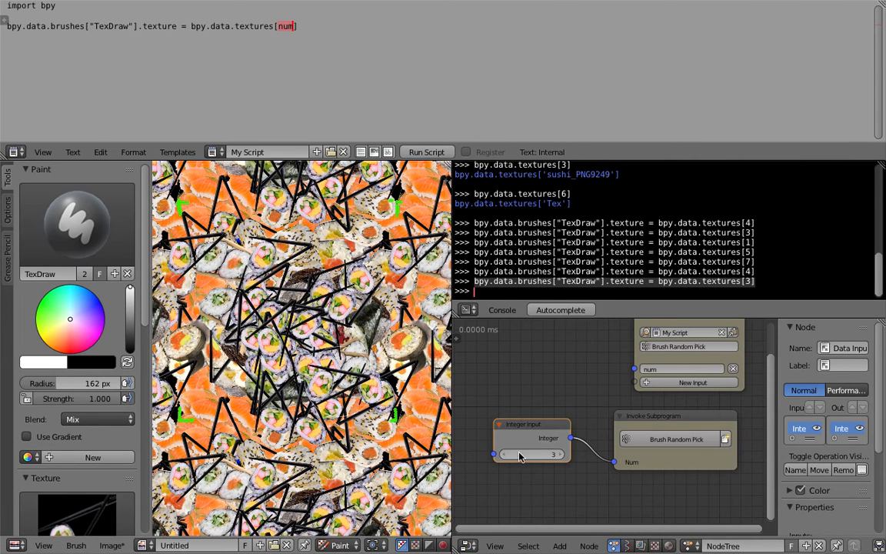
pyautogui.click(380, 370)
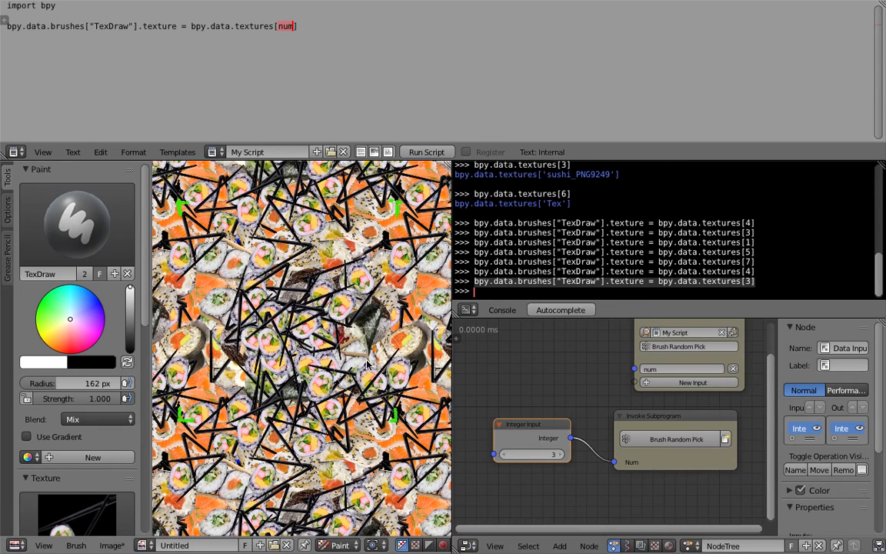
pyautogui.click(360, 360)
# Step: Enable the Tree Changed and Property Changed auto execution triggers for the node tree, revealing and hiding the Animation Nodes settings
pyautogui.moveTo(525, 364); pyautogui.dragTo(527, 362, button='middle')
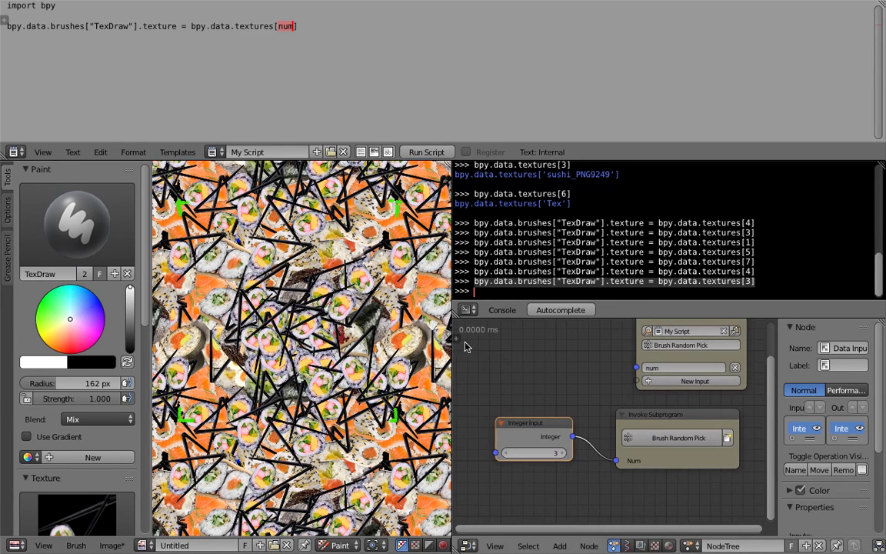
pyautogui.press('t')
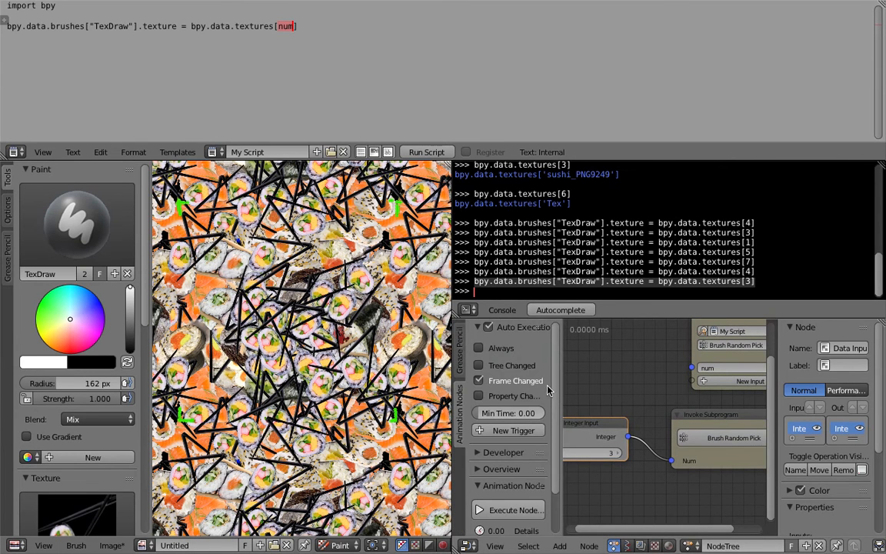
pyautogui.moveTo(564, 385); pyautogui.dragTo(592, 389)
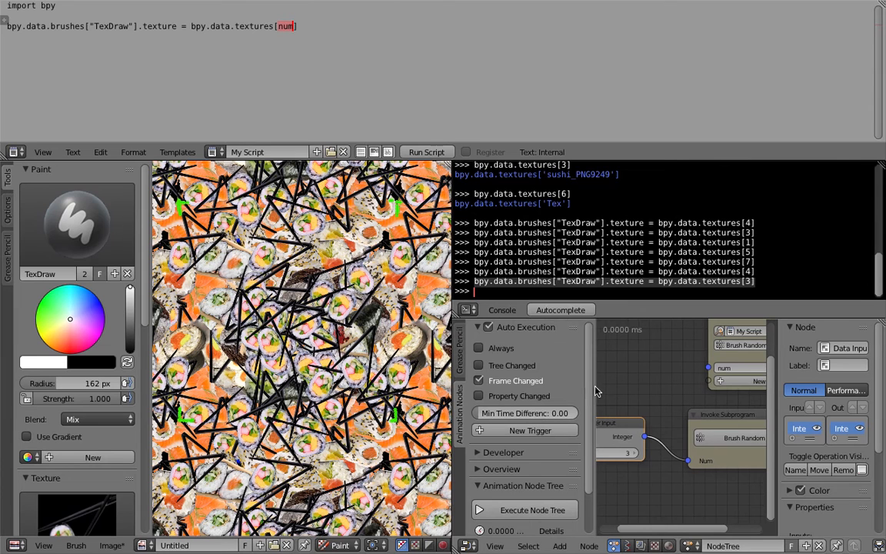
pyautogui.click(508, 396)
pyautogui.click(514, 366)
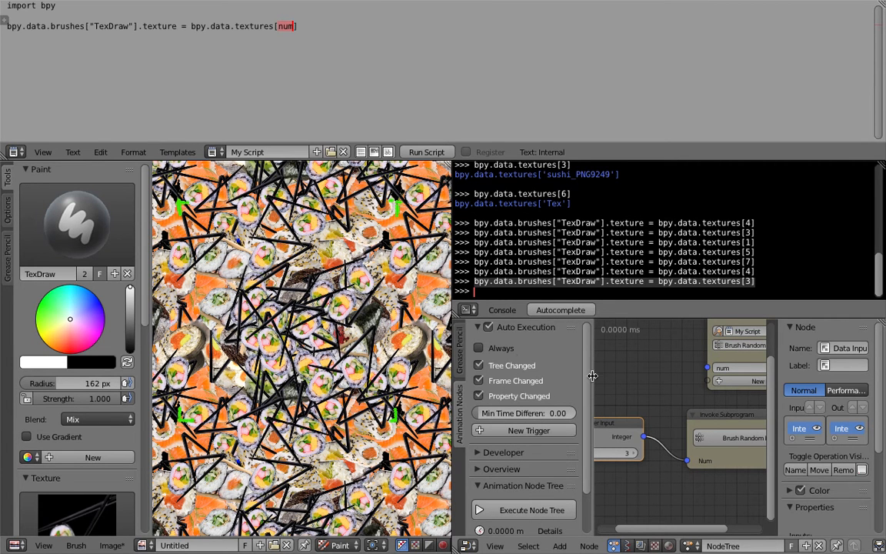
pyautogui.moveTo(592, 376); pyautogui.dragTo(519, 372)
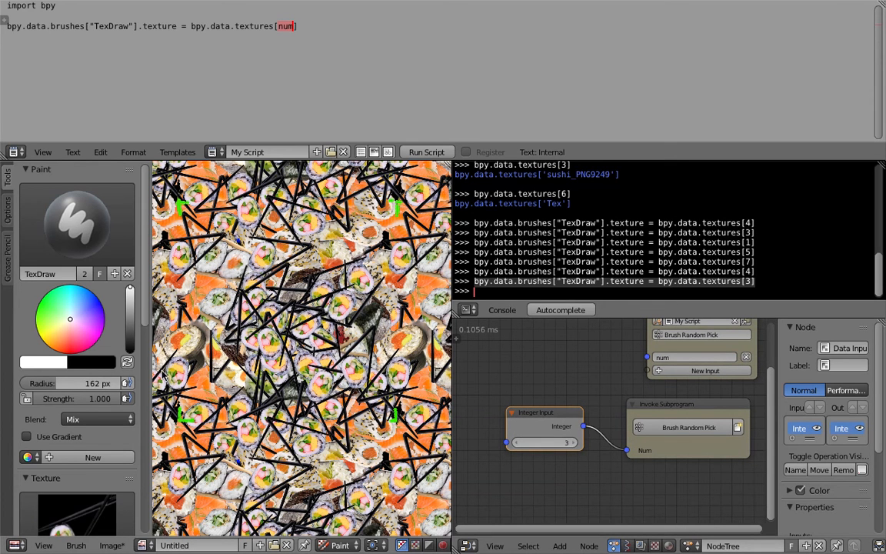
# Step: Lower the Integer Input value to 2 and then 1, painting strokes on the canvas with each resulting brush texture
pyautogui.scroll(-5, 130, 292)
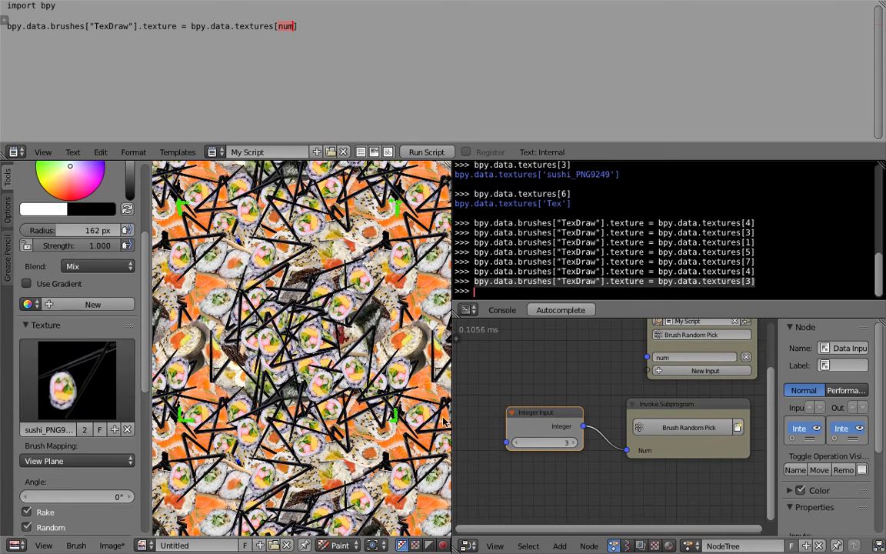
pyautogui.click(516, 443)
pyautogui.moveTo(238, 381)
pyautogui.mouseDown()
pyautogui.moveTo(248, 387)
pyautogui.moveTo(286, 367)
pyautogui.moveTo(357, 365)
pyautogui.mouseUp()
pyautogui.click(515, 443)
pyautogui.moveTo(333, 327)
pyautogui.mouseDown()
pyautogui.moveTo(304, 299)
pyautogui.moveTo(313, 279)
pyautogui.mouseUp()
pyautogui.moveTo(326, 385)
pyautogui.mouseDown()
pyautogui.moveTo(292, 326)
pyautogui.moveTo(273, 353)
pyautogui.mouseUp()
# Step: Set the Integer Input value to 2 and paint salmon pieces over the middle of the canvas
pyautogui.click(516, 442)
pyautogui.click(573, 443)
pyautogui.click(573, 443)
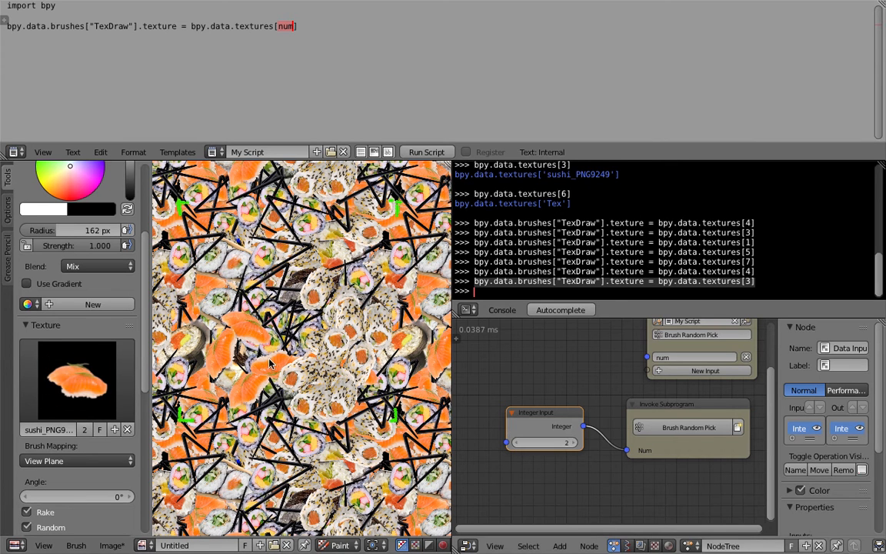
pyautogui.moveTo(246, 254); pyautogui.dragTo(297, 326)
pyautogui.click(266, 254)
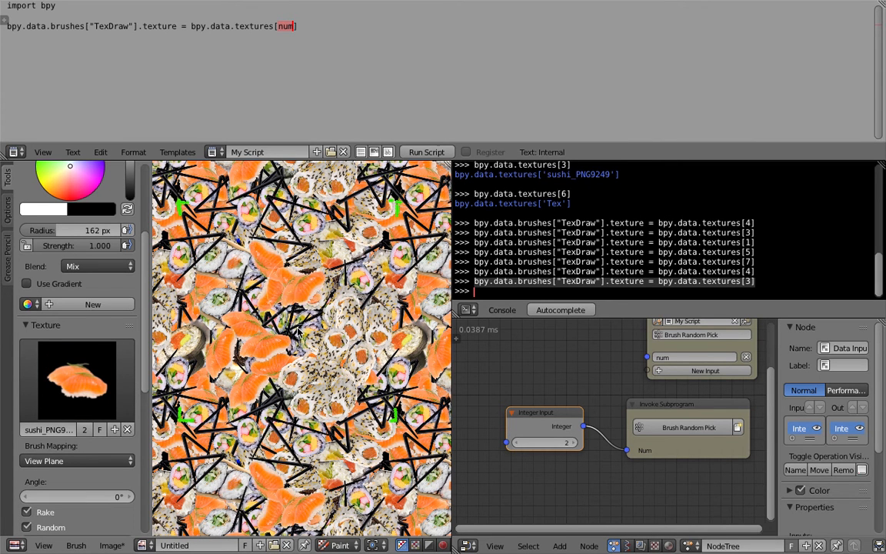
pyautogui.click(269, 297)
# Step: Enlarge the painting area, set the Integer Input value to 3, and stamp the chopsticks-and-roll texture across the canvas
pyautogui.moveTo(353, 159); pyautogui.dragTo(353, 84)
pyautogui.click(573, 443)
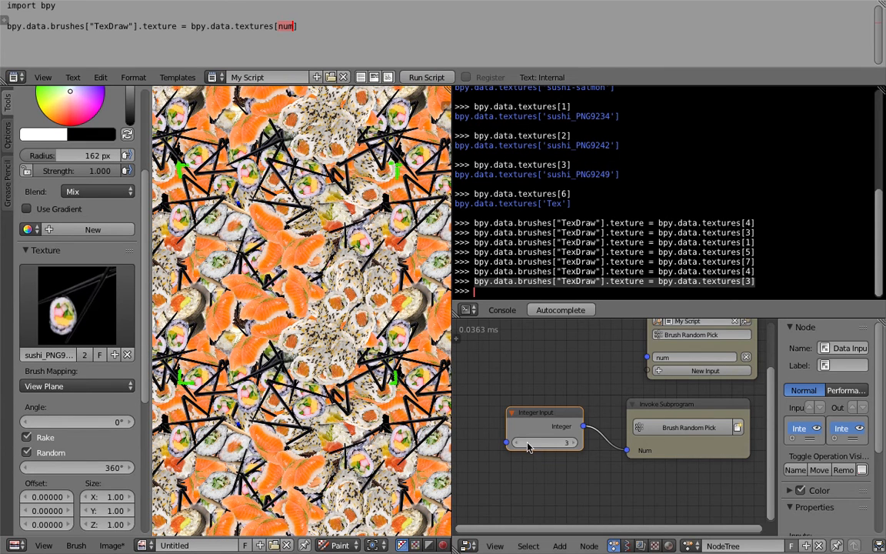
pyautogui.click(337, 387)
pyautogui.click(305, 360)
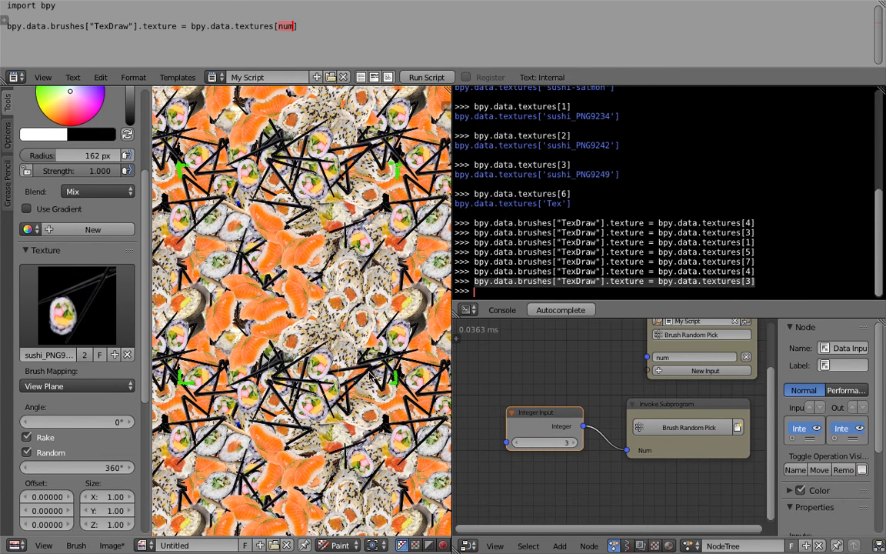
pyautogui.click(370, 375)
pyautogui.click(303, 316)
pyautogui.click(281, 294)
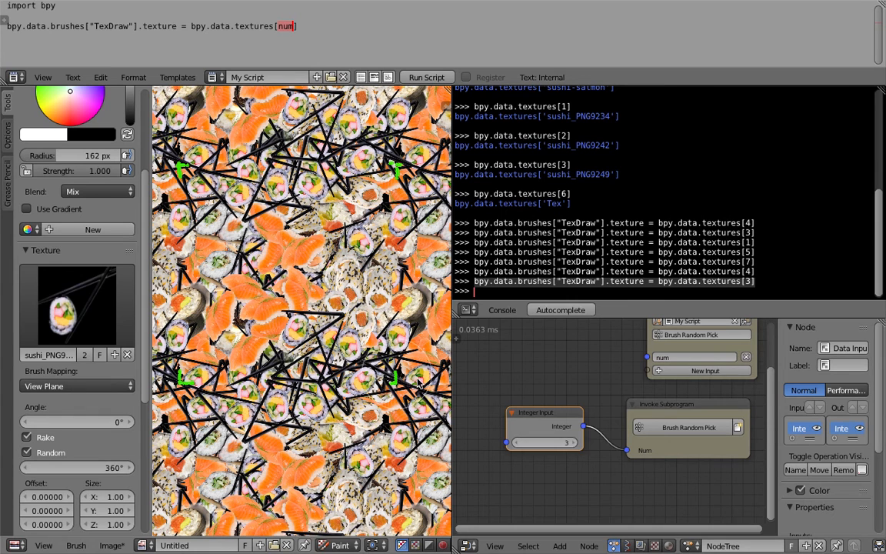
# Step: Set the Integer Input value to 4 and stamp the three-roll texture on the canvas
pyautogui.click(576, 443)
pyautogui.click(268, 358)
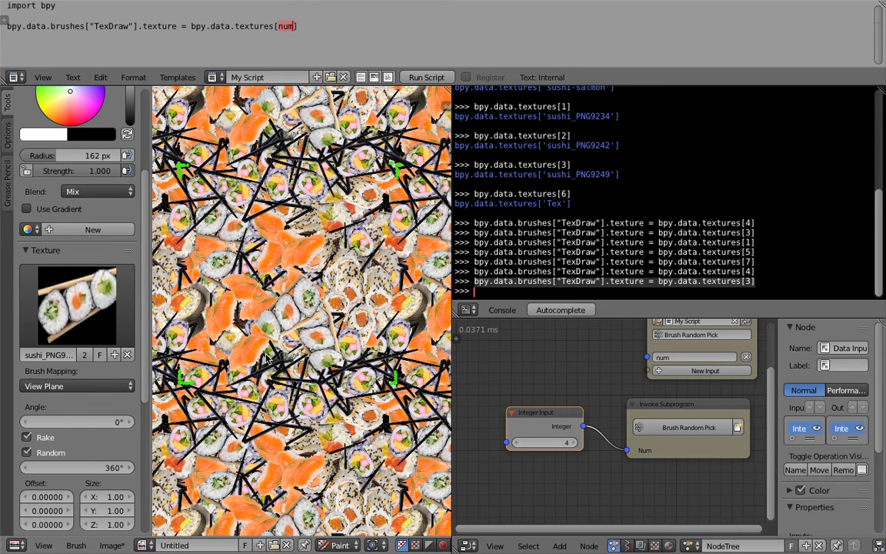
pyautogui.click(268, 357)
# Step: Enlarge the node editor and raise the Integer Input value to 12
pyautogui.moveTo(559, 379); pyautogui.dragTo(574, 359, button='middle')
pyautogui.scroll(-2, 561, 362)
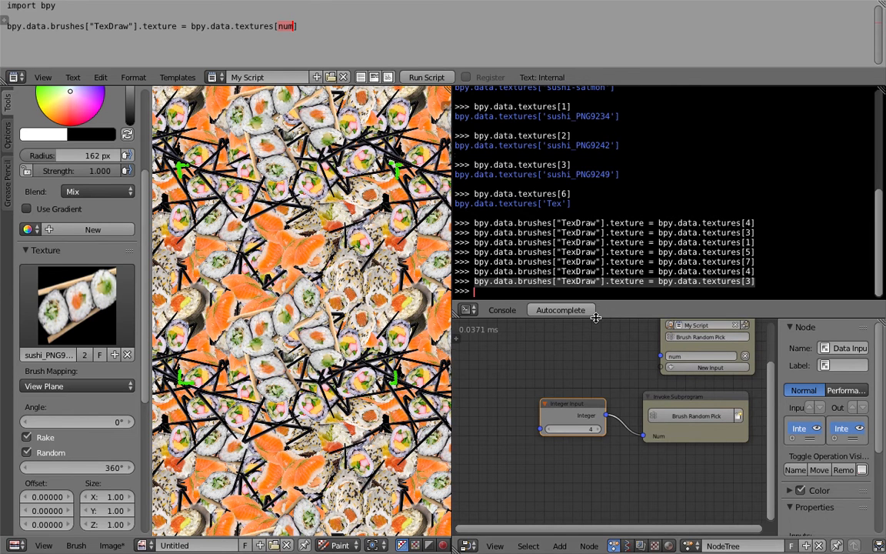
pyautogui.moveTo(596, 317); pyautogui.dragTo(596, 240)
pyautogui.click(599, 391)
pyautogui.click(598, 391)
pyautogui.click(599, 391)
pyautogui.click(598, 391)
pyautogui.click(598, 391)
pyautogui.click(599, 390)
pyautogui.click(599, 391)
pyautogui.click(599, 390)
pyautogui.scroll(2, 554, 393)
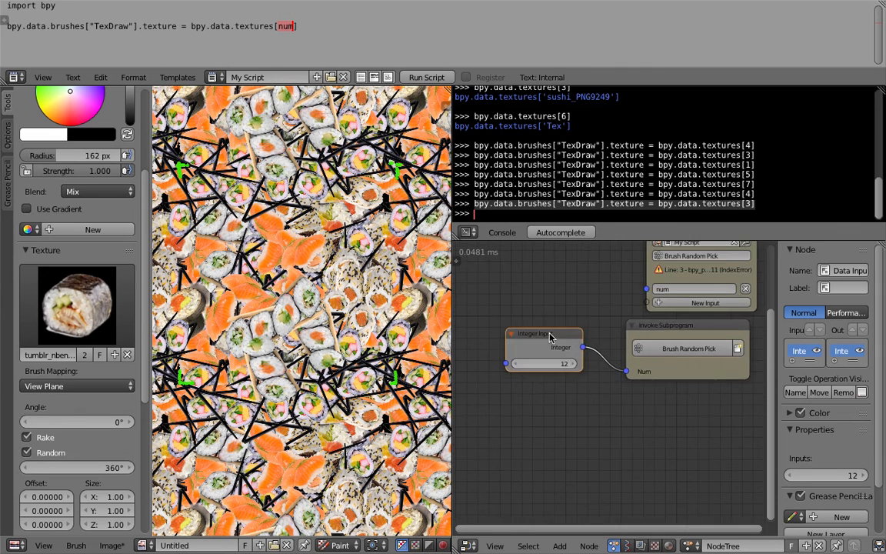
# Step: Try Integer Input values 10 and 11, and look over the available textures in the brush texture picker
pyautogui.click(513, 410)
pyautogui.click(514, 410)
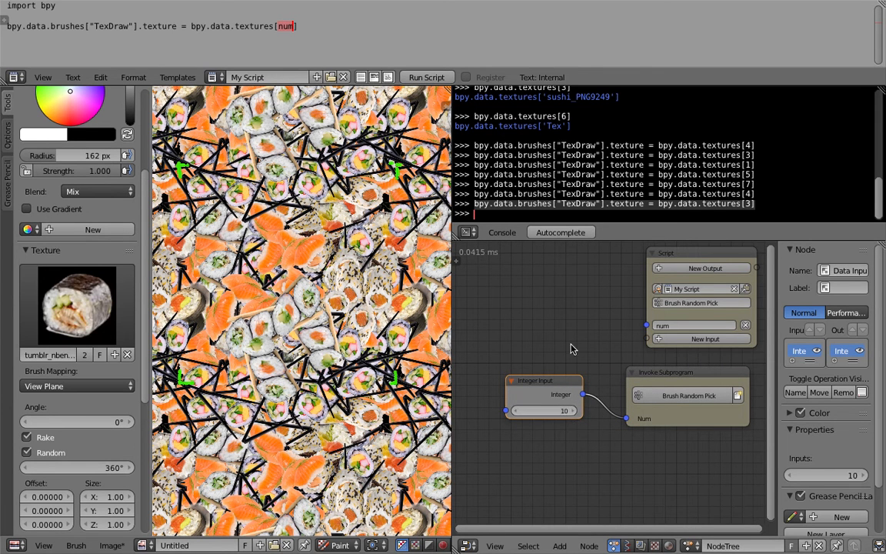
pyautogui.click(575, 410)
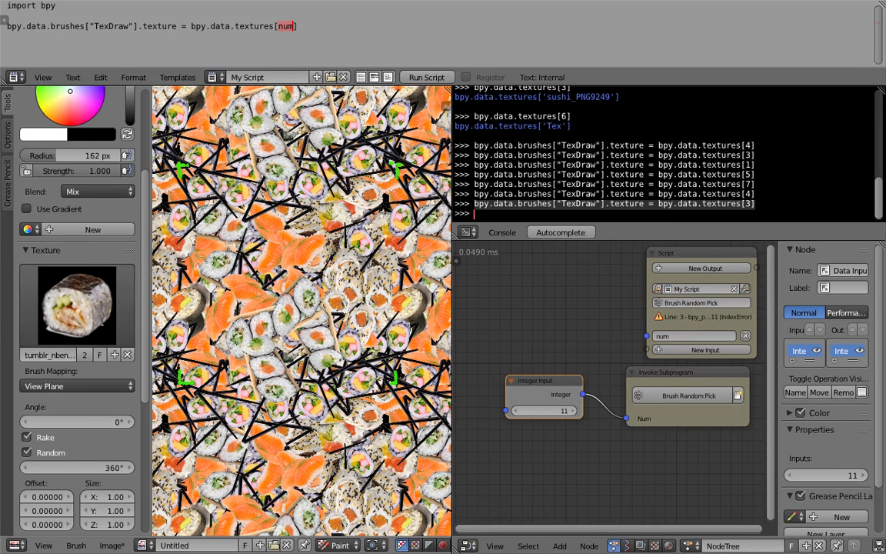
pyautogui.click(77, 306)
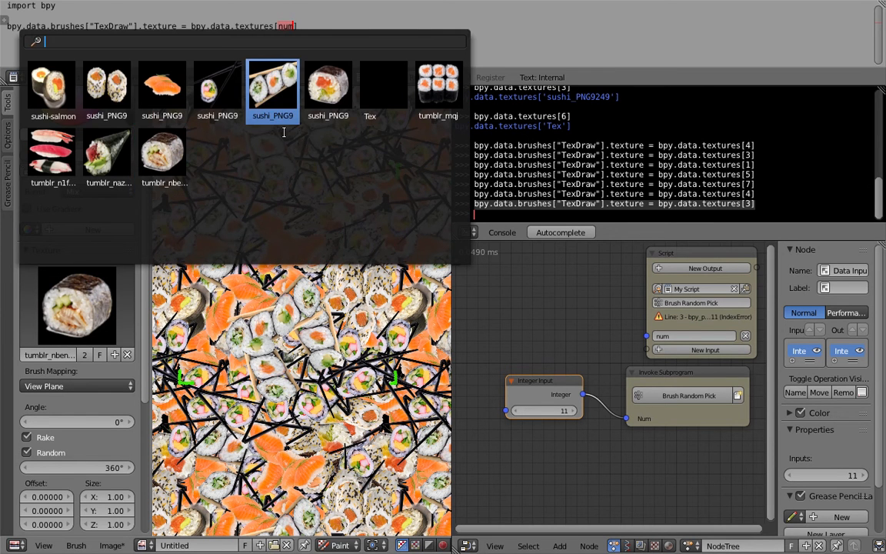
pyautogui.click(77, 306)
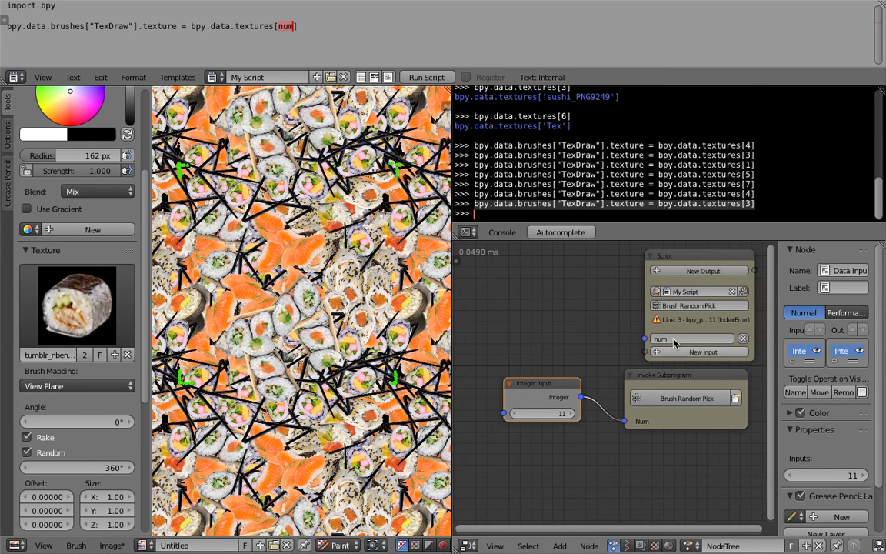
# Step: Raise the Integer Input value to 14 and widen the Script node enough to read its full error message
pyautogui.moveTo(585, 320); pyautogui.dragTo(552, 307, button='middle')
pyautogui.click(538, 402)
pyautogui.click(539, 403)
pyautogui.click(538, 402)
pyautogui.moveTo(603, 322); pyautogui.dragTo(570, 339, button='middle')
pyautogui.moveTo(581, 323); pyautogui.dragTo(508, 317)
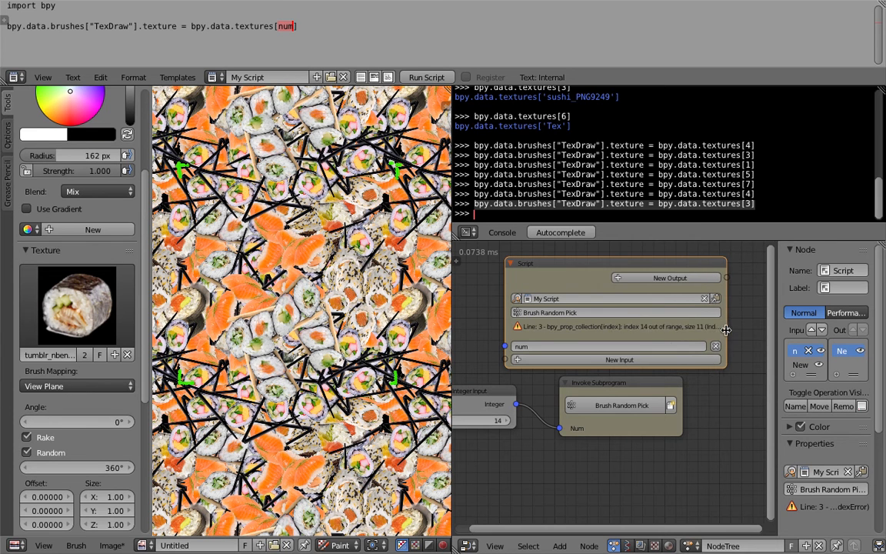
pyautogui.moveTo(690, 339); pyautogui.dragTo(722, 333)
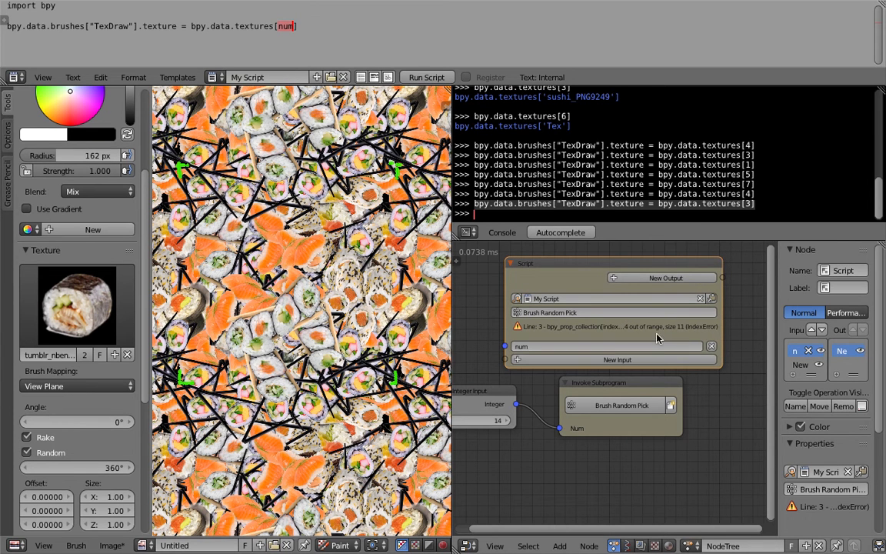
# Step: Delete the Integer Input node that feeds the Invoke Subprogram node
pyautogui.moveTo(483, 367); pyautogui.dragTo(514, 351, button='middle')
pyautogui.scroll(-1, 524, 366)
pyautogui.moveTo(532, 389); pyautogui.dragTo(517, 423)
pyautogui.click(523, 420)
pyautogui.moveTo(519, 446); pyautogui.dragTo(522, 439, button='middle')
pyautogui.moveTo(525, 415); pyautogui.dragTo(503, 416)
pyautogui.hotkey('ctrl', 's')
pyautogui.click(520, 428)
pyautogui.moveTo(523, 431); pyautogui.dragTo(580, 409, button='middle')
pyautogui.moveTo(592, 367); pyautogui.dragTo(560, 379)
pyautogui.press('x')
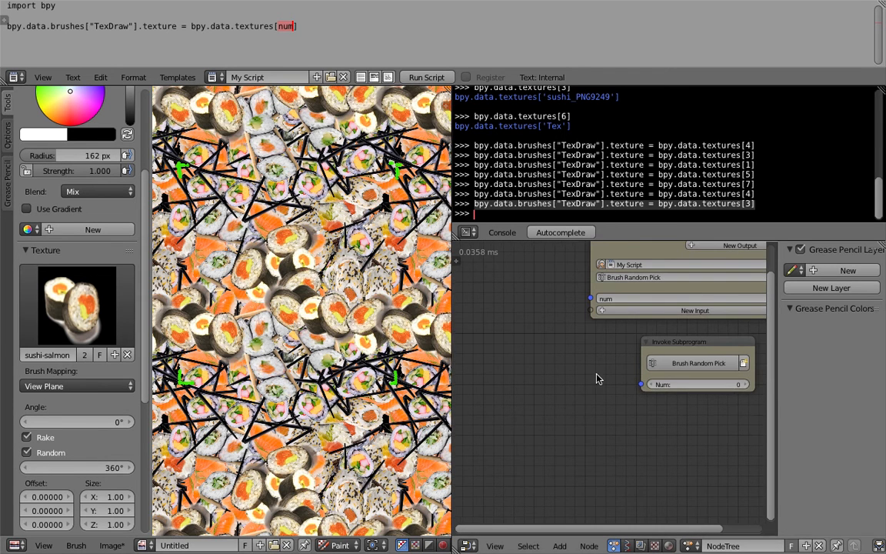
# Step: Set Num on the Invoke Subprogram node to 2 and stamp salmon pieces on the canvas
pyautogui.click(745, 385)
pyautogui.click(280, 310)
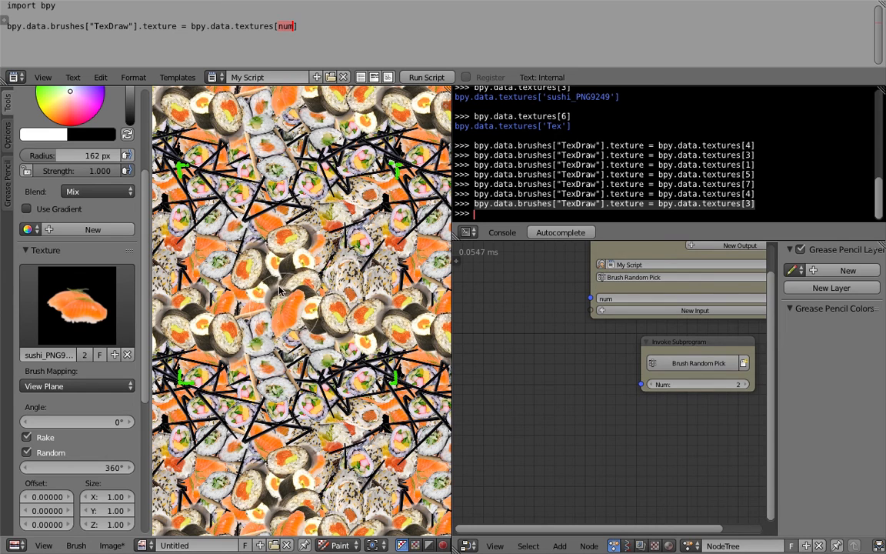
pyautogui.click(279, 291)
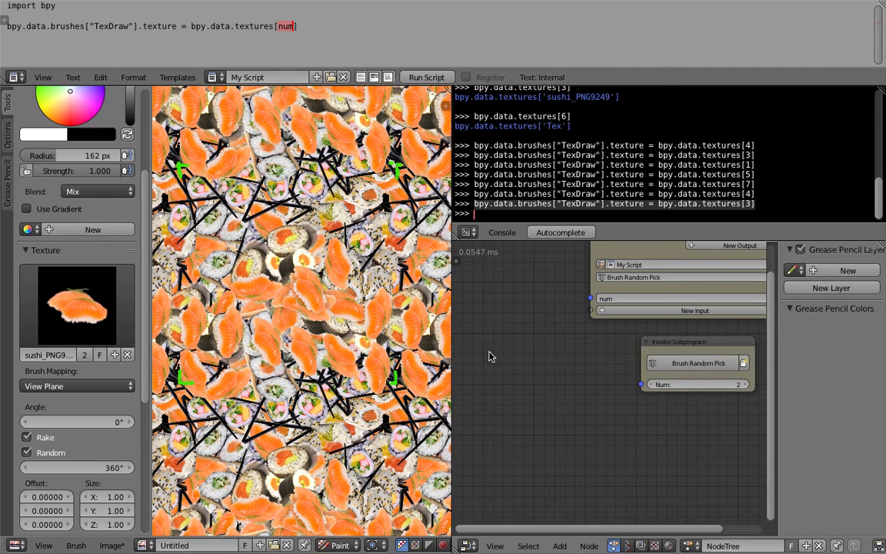
# Step: Add a Time Info node beside the Invoke Subprogram node and hide the node editor's sidebar
pyautogui.hotkey('shift', 'a')
pyautogui.click(515, 51)
pyautogui.write('frame')
pyautogui.press('Return')
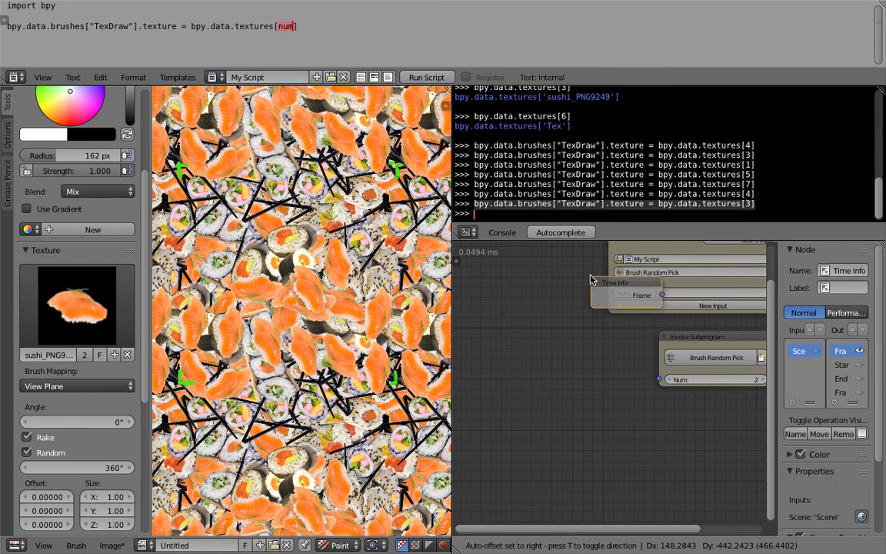
pyautogui.click(556, 343)
pyautogui.scroll(1, 555, 343)
pyautogui.scroll(2, 761, 323)
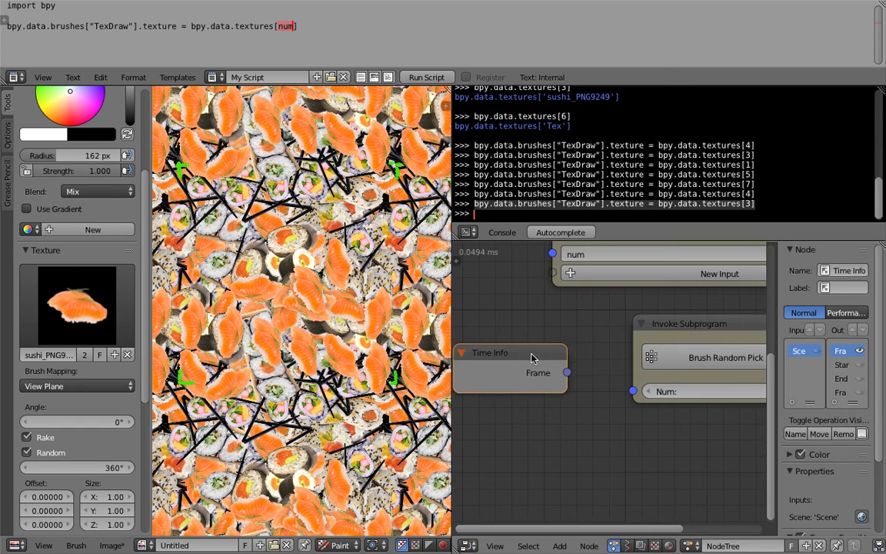
pyautogui.press('n')
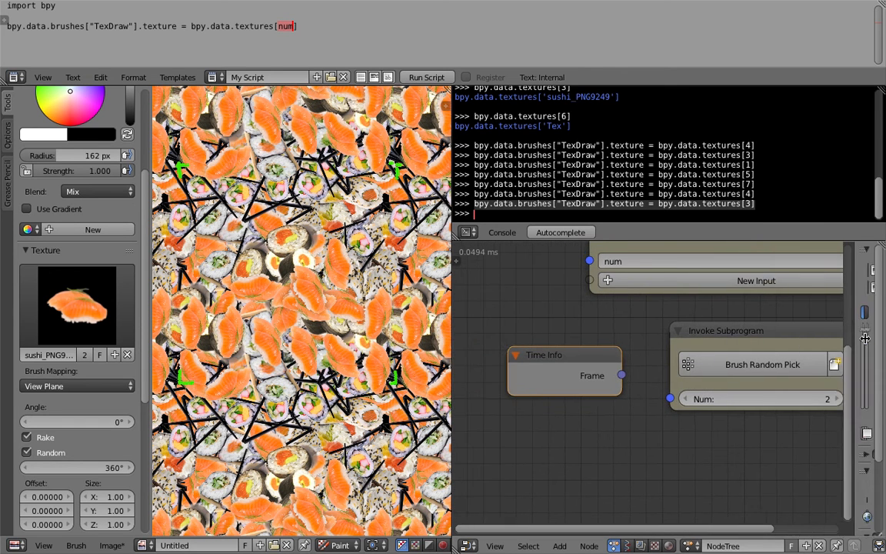
pyautogui.hotkey('ctrl', 's')
pyautogui.click(634, 326)
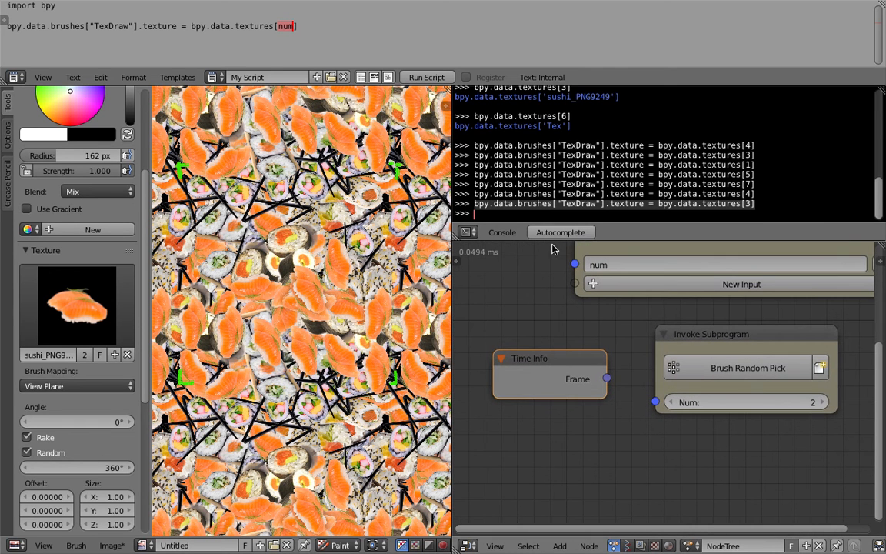
# Step: Change the Text Editor area to a Timeline and enlarge it vertically
pyautogui.click(17, 77)
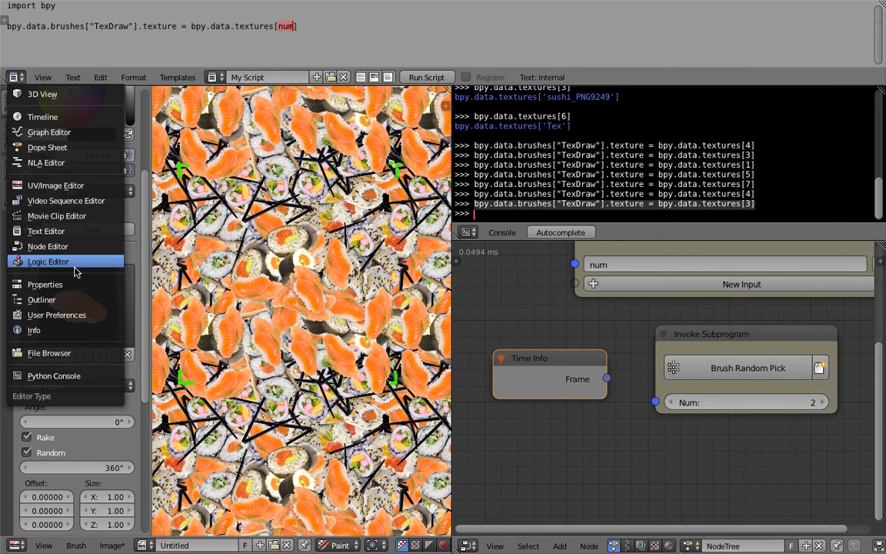
pyautogui.click(47, 116)
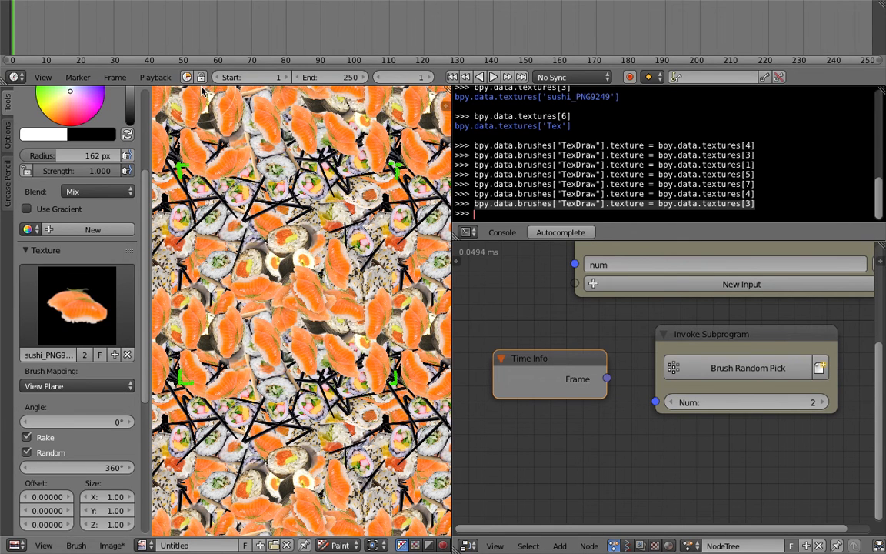
pyautogui.moveTo(181, 84); pyautogui.dragTo(205, 133)
pyautogui.hotkey('ctrl', 's')
pyautogui.click(206, 133)
# Step: Scrub through the timeline and move the current frame close to the start
pyautogui.click(251, 59)
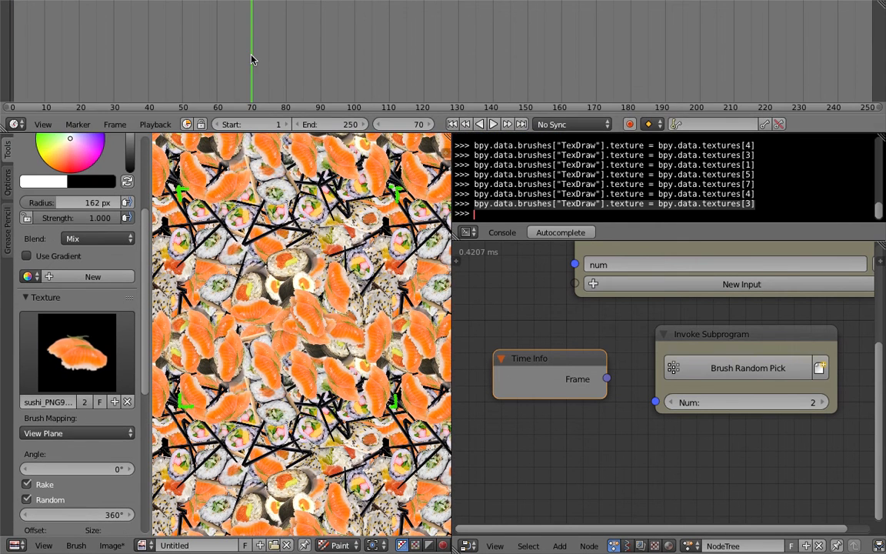
pyautogui.moveTo(251, 59); pyautogui.dragTo(240, 63)
pyautogui.hotkey('alt', 'a')
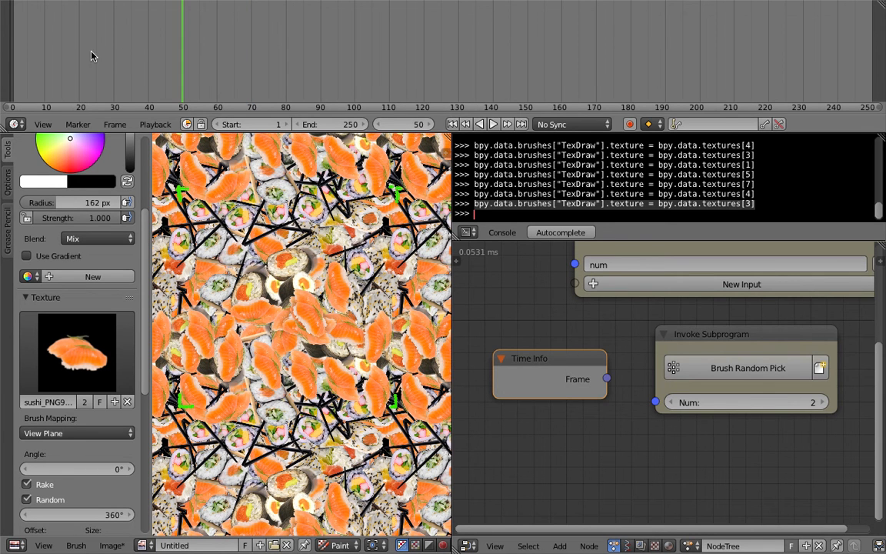
pyautogui.moveTo(57, 63); pyautogui.dragTo(60, 62)
# Step: Step the timeline back and forth one frame at a time around frame 12
pyautogui.press('Right')
pyautogui.press('Left')
pyautogui.press('Left')
pyautogui.press('Right')
pyautogui.press('Right')
pyautogui.press('Right')
pyautogui.press('Left')
pyautogui.press('Left')
pyautogui.press('Left')
pyautogui.press('Left')
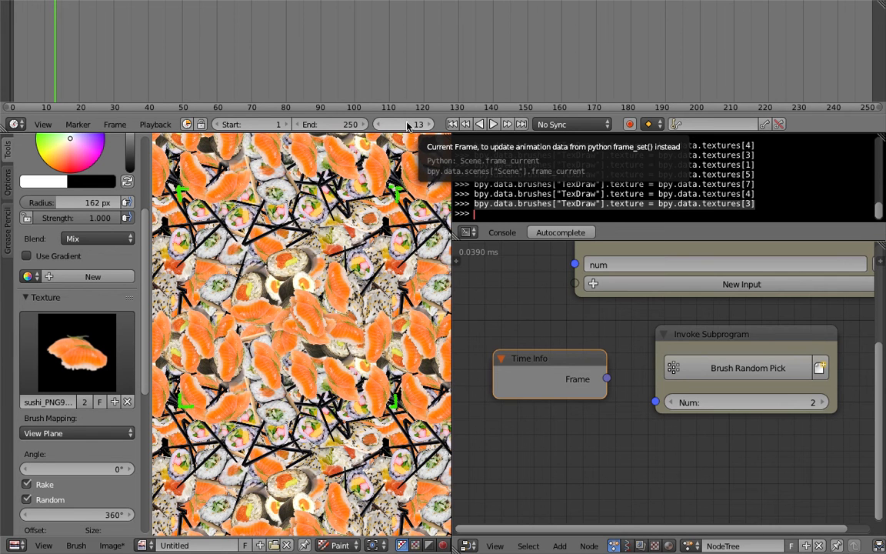
pyautogui.press('Left')
pyautogui.press('Left')
pyautogui.press('Left')
pyautogui.press('Right')
pyautogui.press('Right')
pyautogui.press('Left')
pyautogui.press('Left')
pyautogui.press('Right')
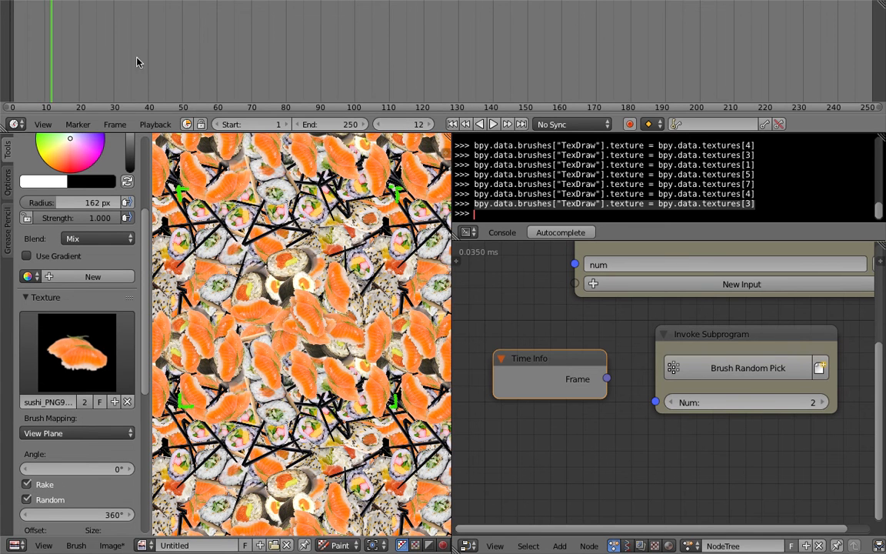
pyautogui.press('Right')
# Step: Connect the Time Info node's Frame output to the Num input of the Invoke Subprogram node
pyautogui.moveTo(528, 303); pyautogui.dragTo(521, 283, button='middle')
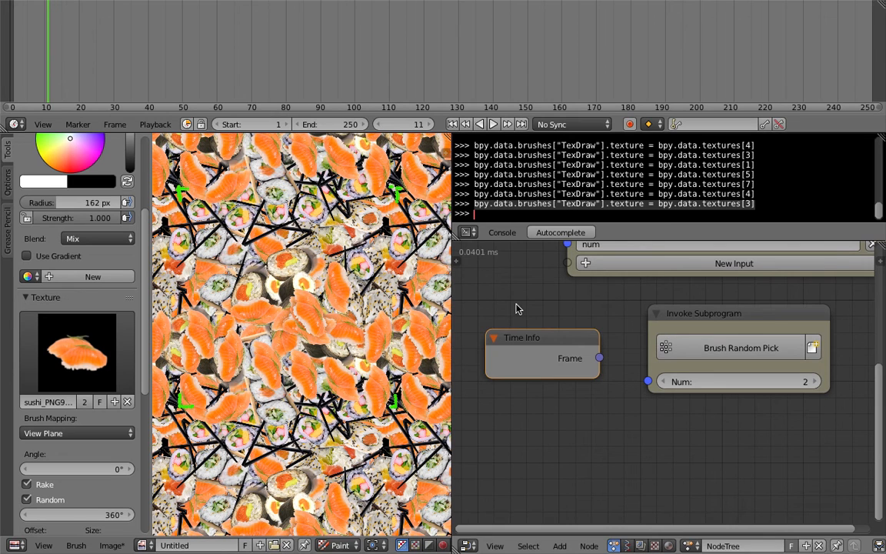
pyautogui.moveTo(567, 343); pyautogui.dragTo(652, 386)
pyautogui.moveTo(592, 304); pyautogui.dragTo(589, 358, button='middle')
pyautogui.scroll(-3, 577, 353)
# Step: Step the timeline back to frame 5 and stamp its sushi roll texture on the canvas
pyautogui.press('Left')
pyautogui.press('Left')
pyautogui.press('Left')
pyautogui.press('Left')
pyautogui.press('Left')
pyautogui.press('Left')
pyautogui.press('Left')
pyautogui.press('Right')
pyautogui.moveTo(338, 315); pyautogui.dragTo(336, 251)
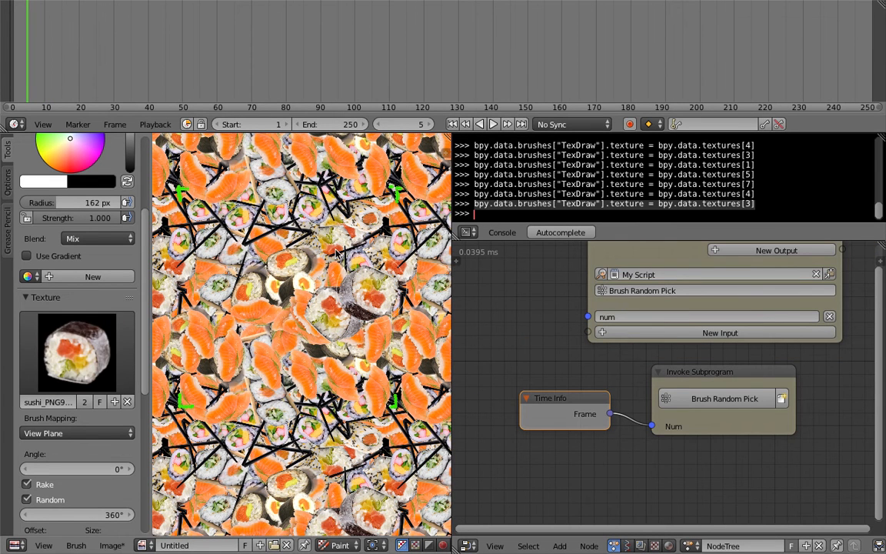
pyautogui.click(336, 250)
# Step: Step back through frames 4, 3 and 2, stamping each frame's brush texture on the canvas
pyautogui.press('Left')
pyautogui.click(311, 286)
pyautogui.press('Left')
pyautogui.click(291, 320)
pyautogui.click(284, 333)
pyautogui.click(298, 371)
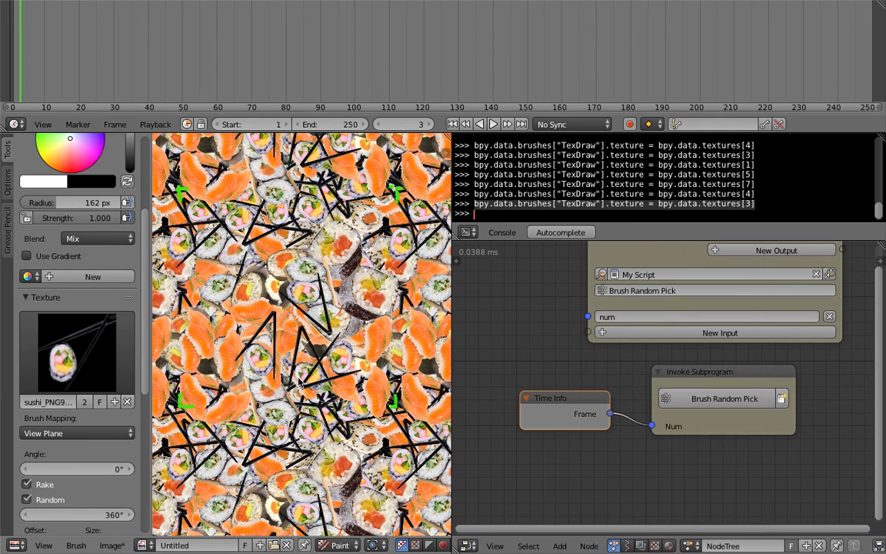
pyautogui.click(331, 381)
pyautogui.click(356, 333)
pyautogui.press('Left')
pyautogui.click(350, 329)
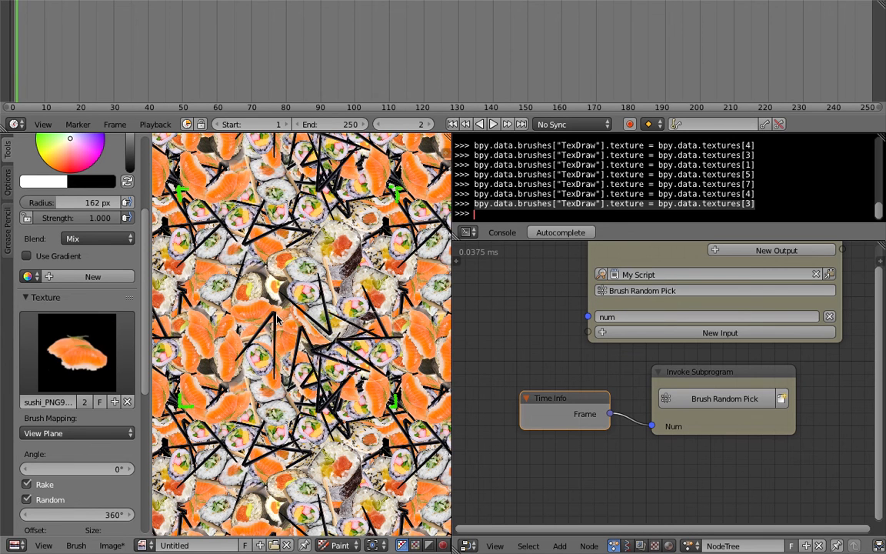
pyautogui.click(274, 312)
# Step: Step forward to frame 6 and stamp the black Tex texture repeatedly over the middle of the canvas
pyautogui.press('Right')
pyautogui.press('Right')
pyautogui.press('Right')
pyautogui.press('Right')
pyautogui.click(271, 300)
pyautogui.click(277, 369)
pyautogui.click(307, 327)
pyautogui.click(322, 304)
pyautogui.click(253, 258)
pyautogui.click(235, 284)
pyautogui.click(265, 308)
pyautogui.click(289, 274)
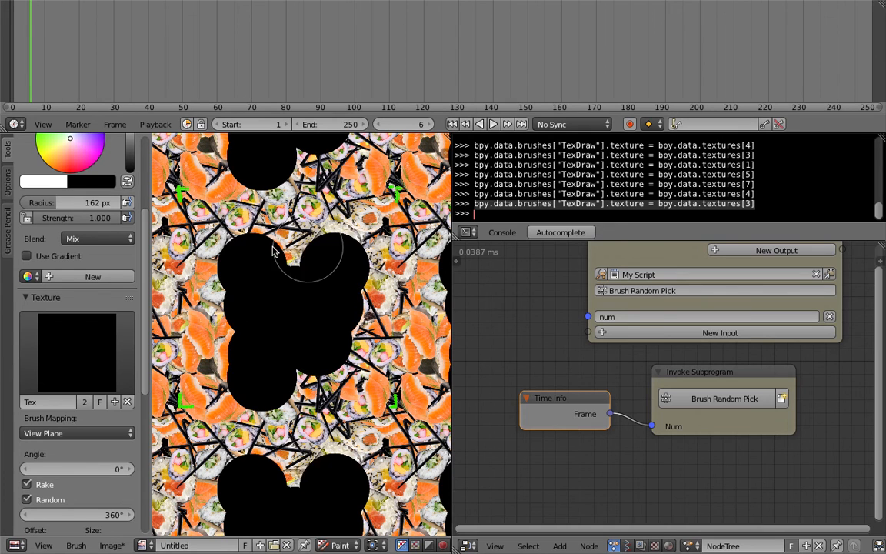
pyautogui.click(256, 232)
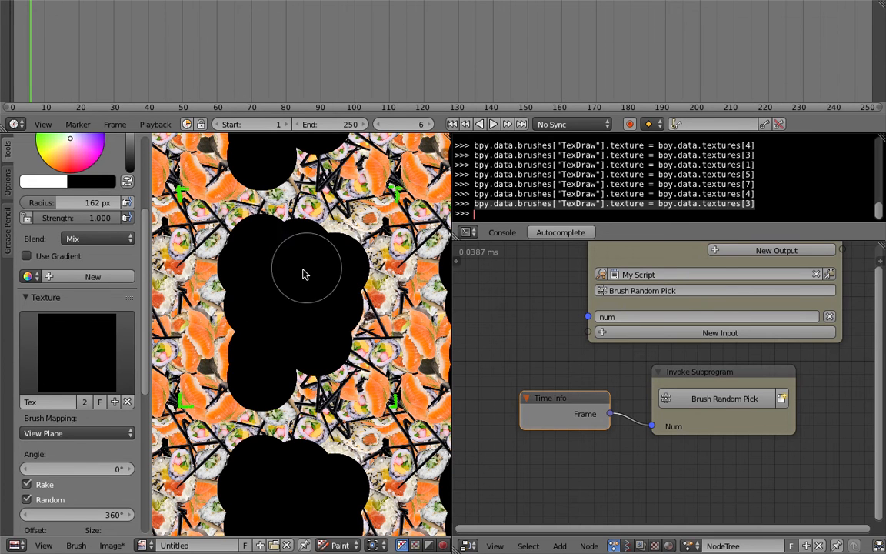
pyautogui.rightClick(38, 403)
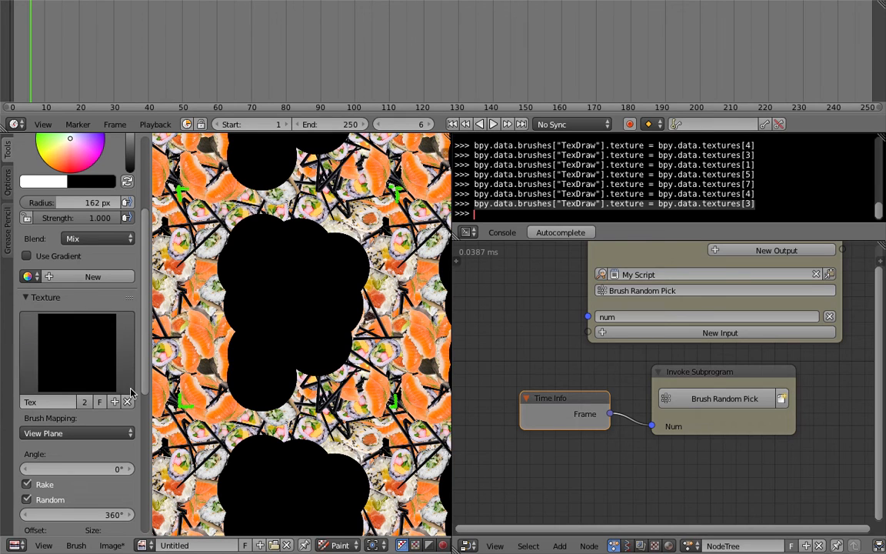
# Step: Browse the brush textures and paint frame 4's chopstick-held sushi rolls over the black area of the canvas
pyautogui.click(65, 400)
pyautogui.click(81, 362)
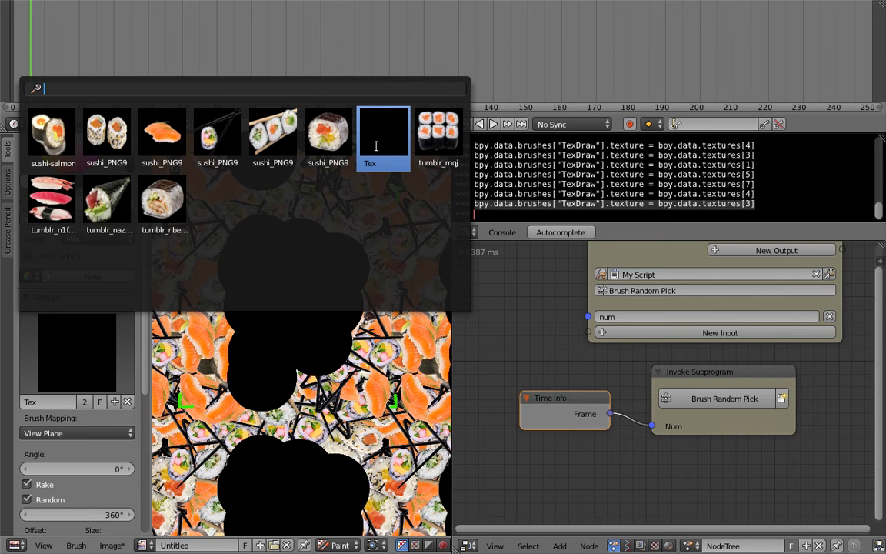
pyautogui.click(432, 140)
pyautogui.moveTo(346, 267)
pyautogui.mouseDown()
pyautogui.moveTo(281, 280)
pyautogui.moveTo(253, 307)
pyautogui.moveTo(334, 315)
pyautogui.moveTo(291, 353)
pyautogui.moveTo(234, 285)
pyautogui.moveTo(223, 315)
pyautogui.moveTo(283, 373)
pyautogui.moveTo(261, 330)
pyautogui.moveTo(311, 300)
pyautogui.moveTo(293, 311)
pyautogui.moveTo(242, 265)
pyautogui.moveTo(293, 327)
pyautogui.moveTo(212, 296)
pyautogui.moveTo(269, 310)
pyautogui.mouseUp()
pyautogui.scroll(5, 146, 188)
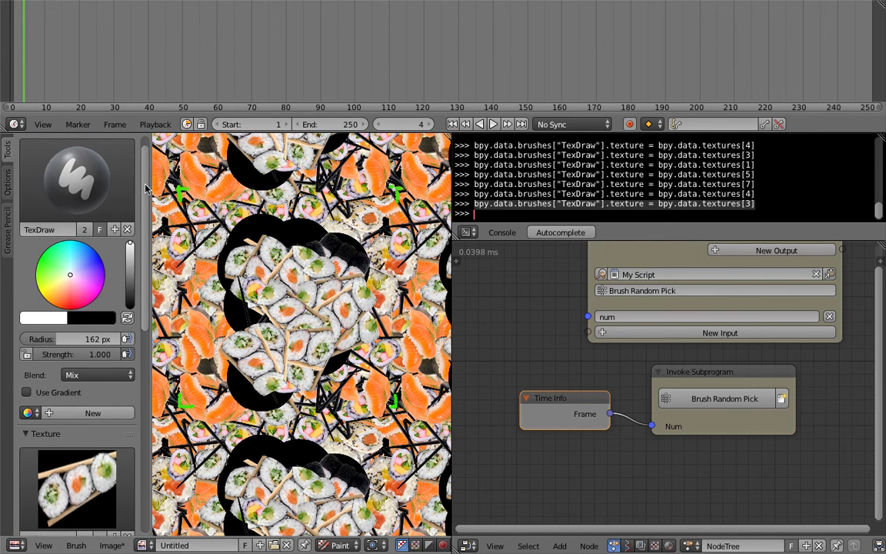
pyautogui.scroll(-4, 146, 188)
# Step: Step the timeline back to frame 3 and forward to frame 5 to switch the brush texture
pyautogui.press('Left')
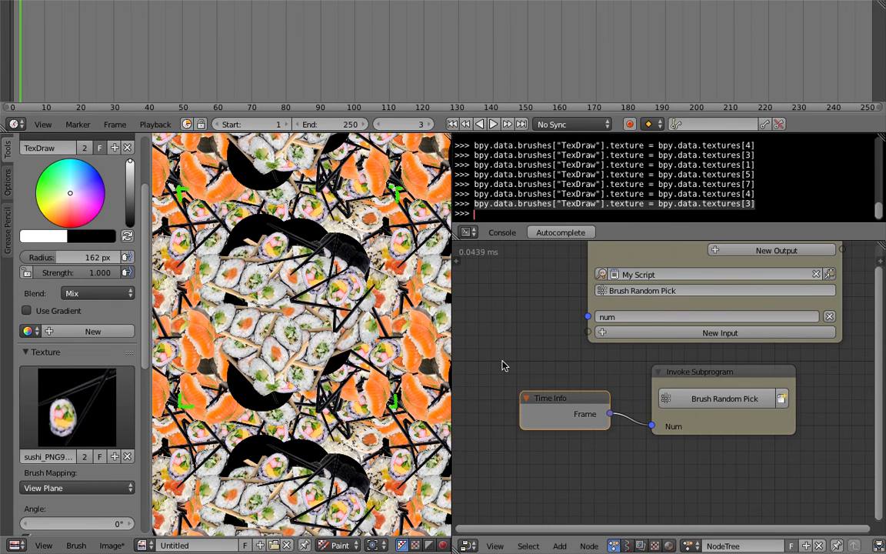
pyautogui.keyDown('shift'); pyautogui.scroll(-1, 524, 364); pyautogui.keyUp('shift')
pyautogui.keyDown('shift'); pyautogui.scroll(-1, 523, 363); pyautogui.keyUp('shift')
pyautogui.press('Right')
pyautogui.press('Right')
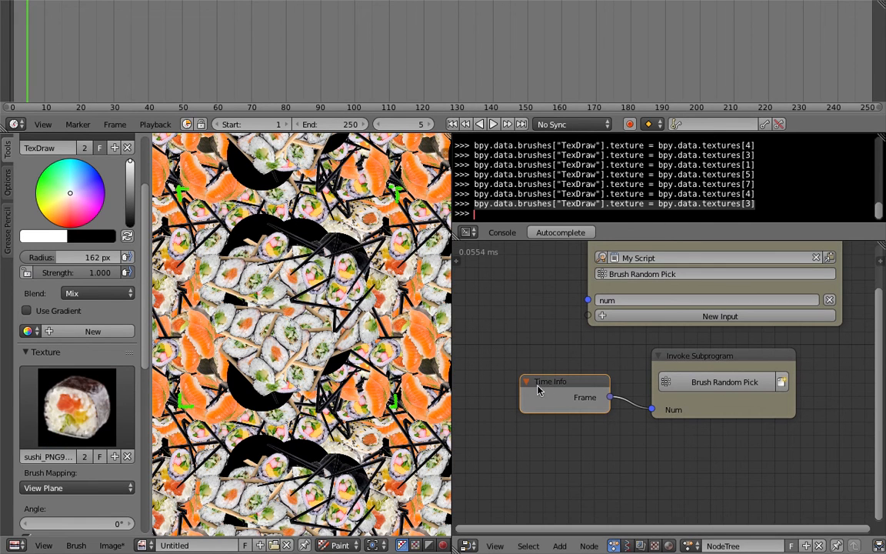
# Step: Return to frame 4 and stamp its chopstick-held sushi rolls over the remaining black patches
pyautogui.press('Left')
pyautogui.click(339, 250)
pyautogui.click(296, 238)
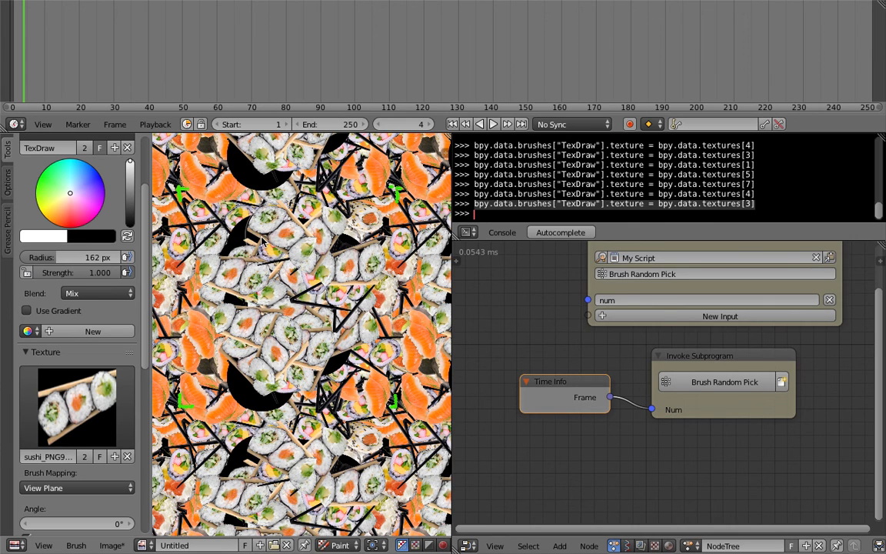
pyautogui.click(252, 252)
pyautogui.click(255, 285)
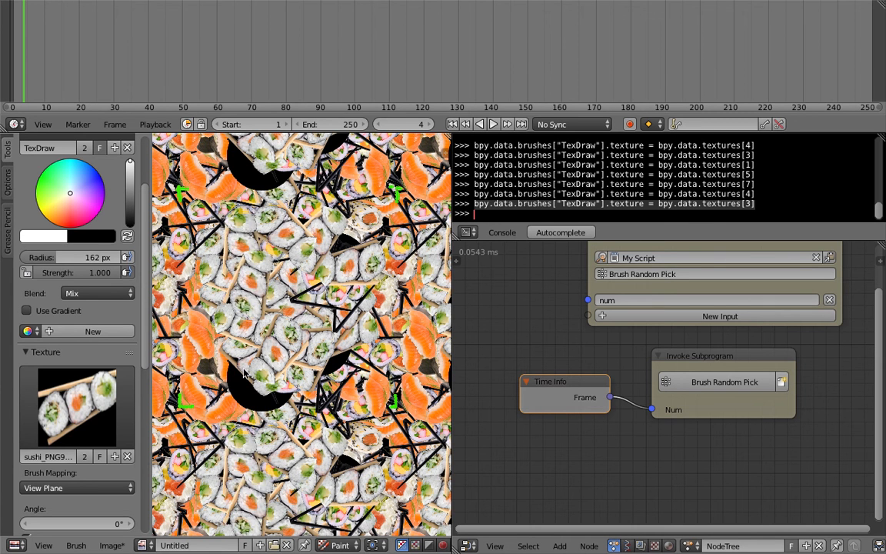
pyautogui.click(327, 370)
pyautogui.click(277, 313)
# Step: Step the timeline forward and back from frame 4 to preview the frame-driven brush textures
pyautogui.press('Right')
pyautogui.press('Right')
pyautogui.press('Right')
pyautogui.press('Left')
pyautogui.press('Left')
pyautogui.press('Left')
pyautogui.press('Right')
pyautogui.press('Right')
pyautogui.press('Left')
pyautogui.press('Left')
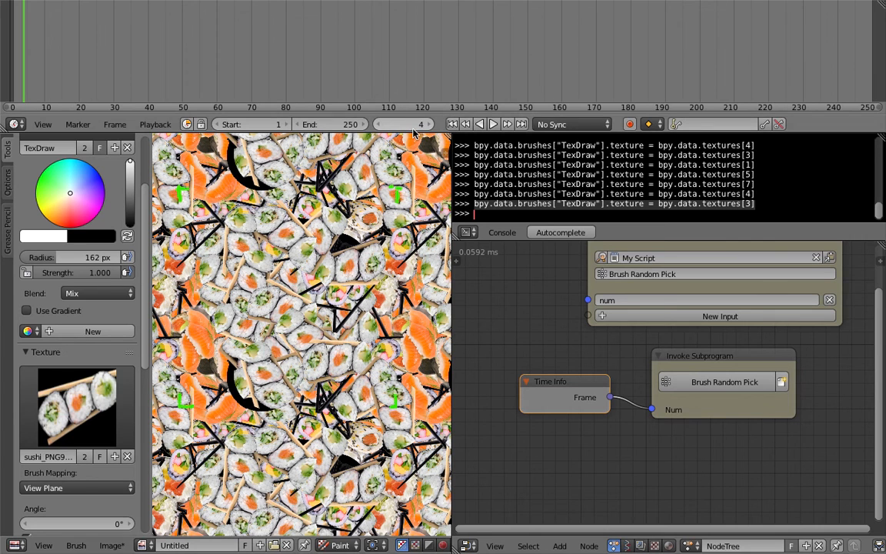
# Step: Advance to frame 5 and stamp its single sushi roll repeatedly around the canvas centre
pyautogui.press('Right')
pyautogui.click(282, 346)
pyautogui.click(303, 318)
pyautogui.click(297, 362)
pyautogui.click(299, 373)
# Step: Step back through frames 4 and 3, stamping each frame's brush texture over the lower middle of the canvas
pyautogui.press('Left')
pyautogui.click(253, 373)
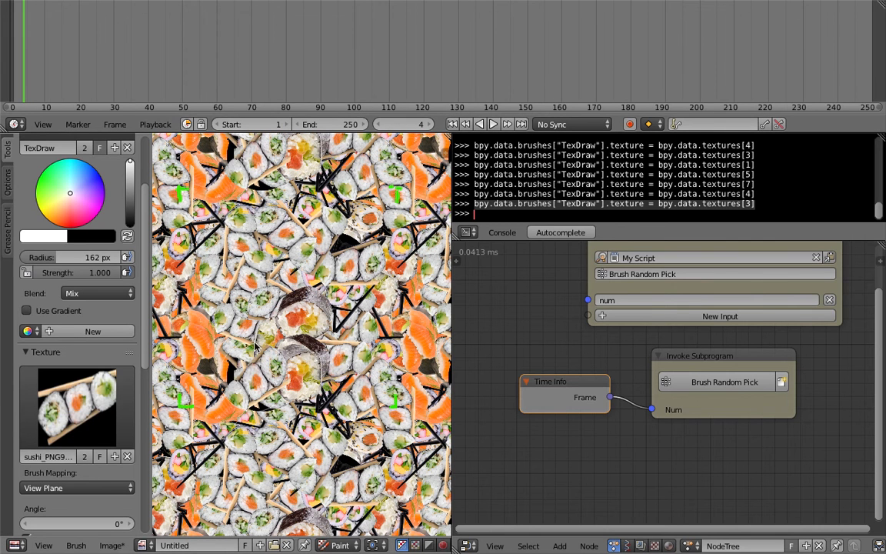
pyautogui.click(254, 346)
pyautogui.click(282, 340)
pyautogui.press('Left')
pyautogui.click(264, 371)
pyautogui.click(235, 409)
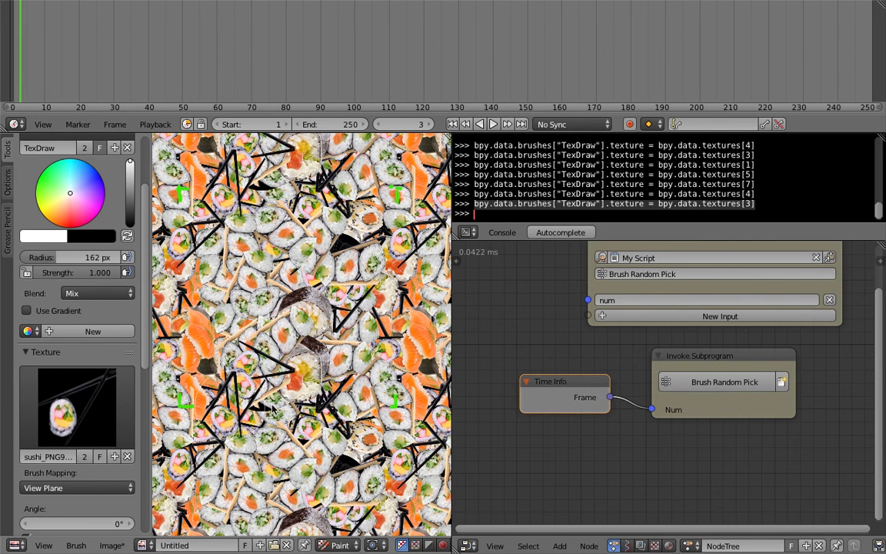
pyautogui.click(242, 370)
# Step: Step forward through frames 4 and 5, stamping each frame's sushi texture around the canvas centre
pyautogui.press('Right')
pyautogui.click(304, 307)
pyautogui.press('Right')
pyautogui.click(309, 289)
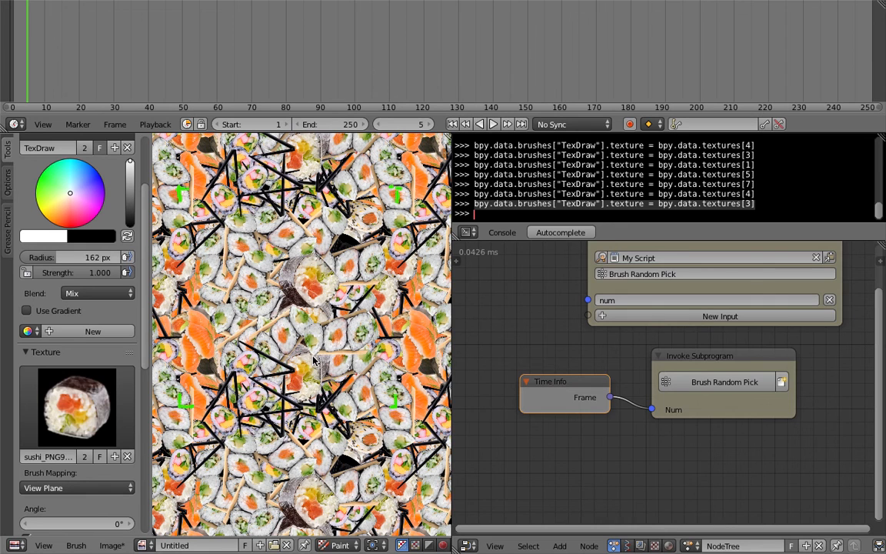
pyautogui.click(302, 325)
pyautogui.click(309, 352)
pyautogui.click(347, 350)
# Step: Stamp frame 6's black texture on the middle of the canvas, and add one stamp of frame 5's roll
pyautogui.press('Right')
pyautogui.click(240, 291)
pyautogui.click(260, 299)
pyautogui.click(263, 349)
pyautogui.press('Left')
pyautogui.click(324, 320)
# Step: Advance to frame 7 and stamp its six-piece maki texture repeatedly across the middle of the canvas
pyautogui.press('Right')
pyautogui.press('Right')
pyautogui.click(322, 299)
pyautogui.click(328, 267)
pyautogui.click(294, 263)
pyautogui.click(263, 300)
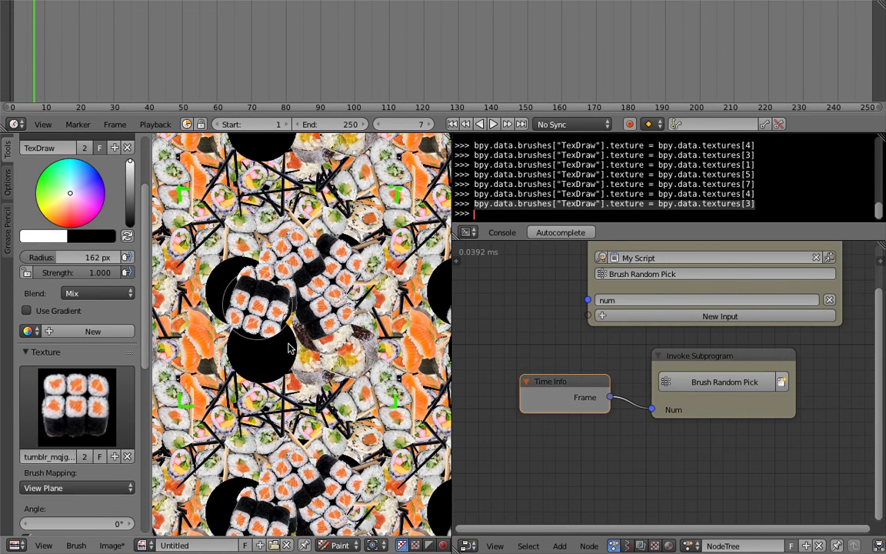
pyautogui.click(289, 345)
# Step: Step back through frames 6 and 5, stamping the black texture and the single sushi roll near the centre
pyautogui.press('Left')
pyautogui.click(285, 352)
pyautogui.press('Left')
pyautogui.click(283, 350)
pyautogui.press('Right')
pyautogui.press('Left')
pyautogui.click(258, 312)
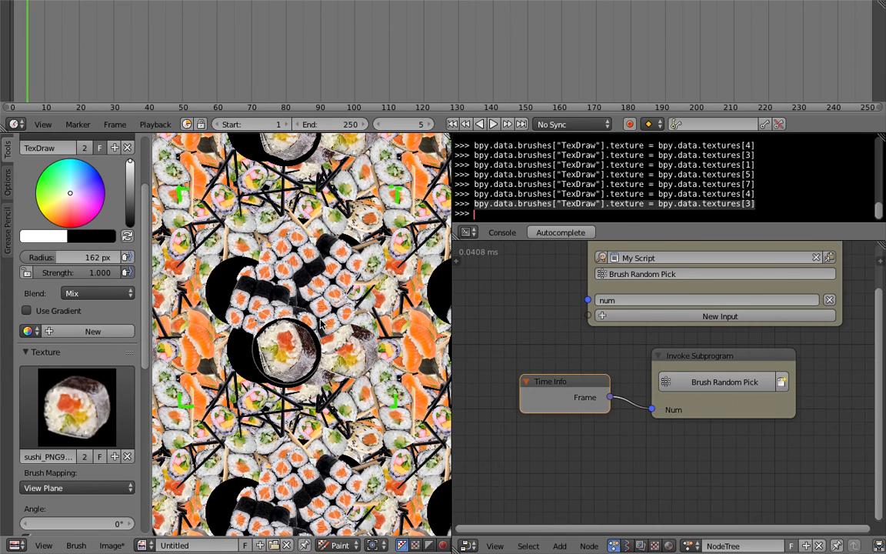
pyautogui.click(277, 287)
pyautogui.click(297, 312)
# Step: Move to frame 6 and stamp its black Tex texture over the freshly painted sushi rolls
pyautogui.press('Right')
pyautogui.click(294, 346)
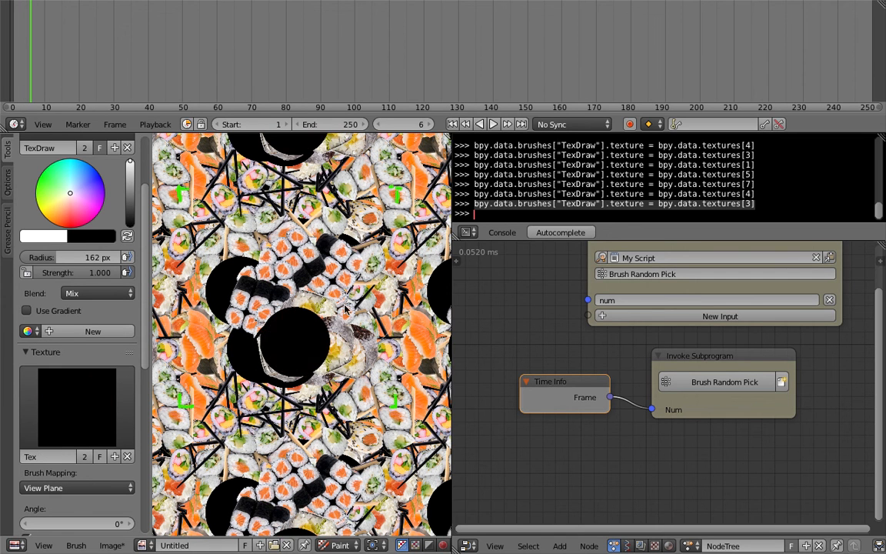
pyautogui.click(345, 310)
pyautogui.click(296, 302)
# Step: Examine the brush's Texture Mask, mask mapping and Paint Stroke settings, including the available textures
pyautogui.scroll(-10, 66, 330)
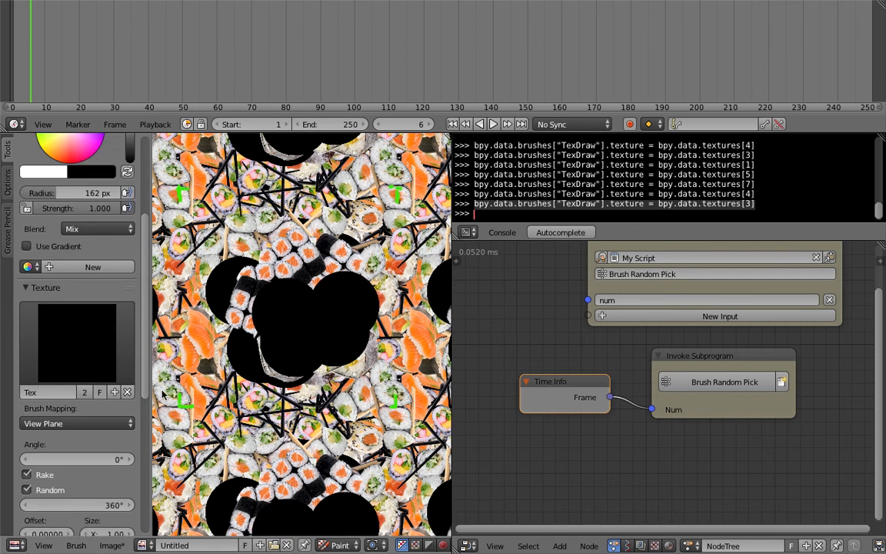
pyautogui.click(66, 329)
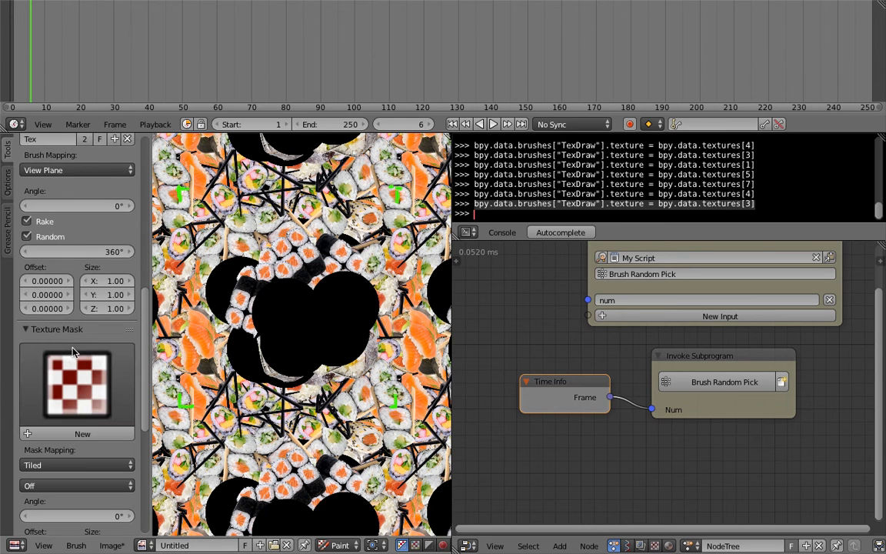
pyautogui.click(65, 315)
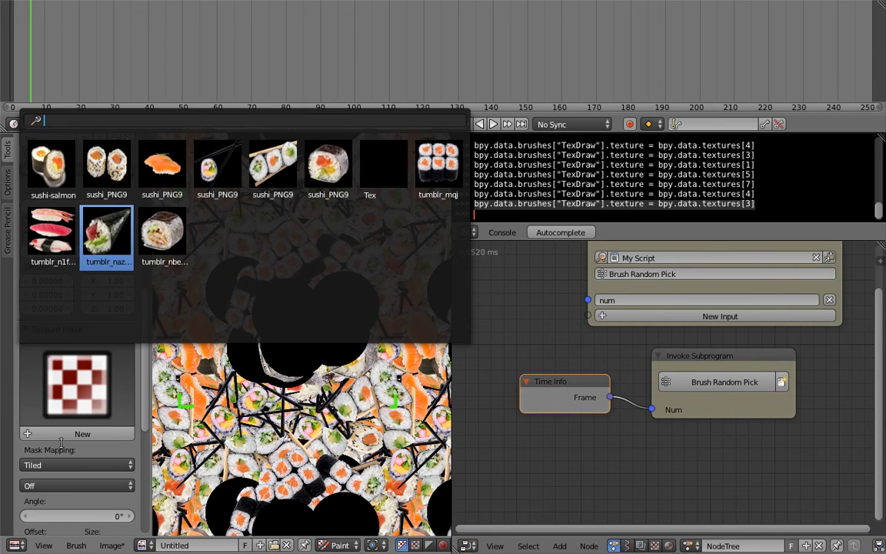
pyautogui.scroll(2, 63, 449)
pyautogui.scroll(-3, 61, 369)
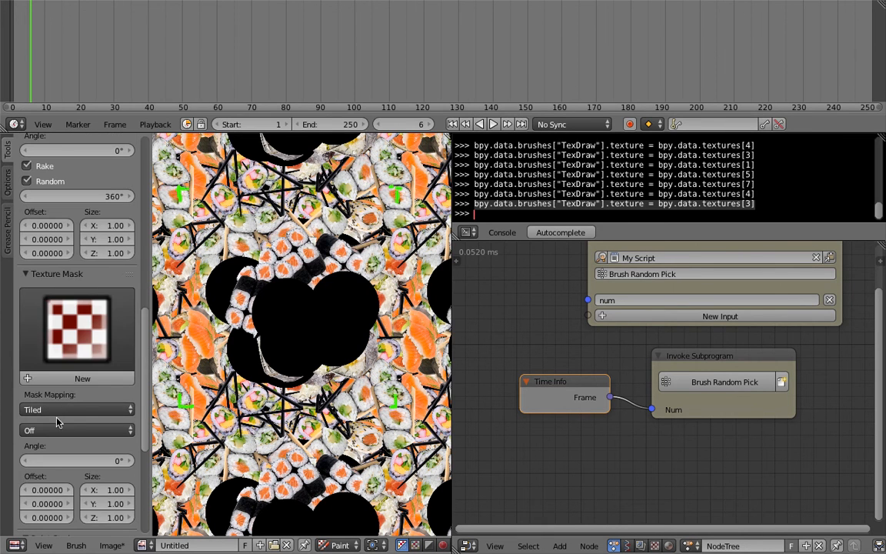
pyautogui.click(63, 408)
pyautogui.click(59, 431)
pyautogui.click(61, 428)
pyautogui.click(61, 431)
pyautogui.click(65, 388)
pyautogui.scroll(-3, 77, 429)
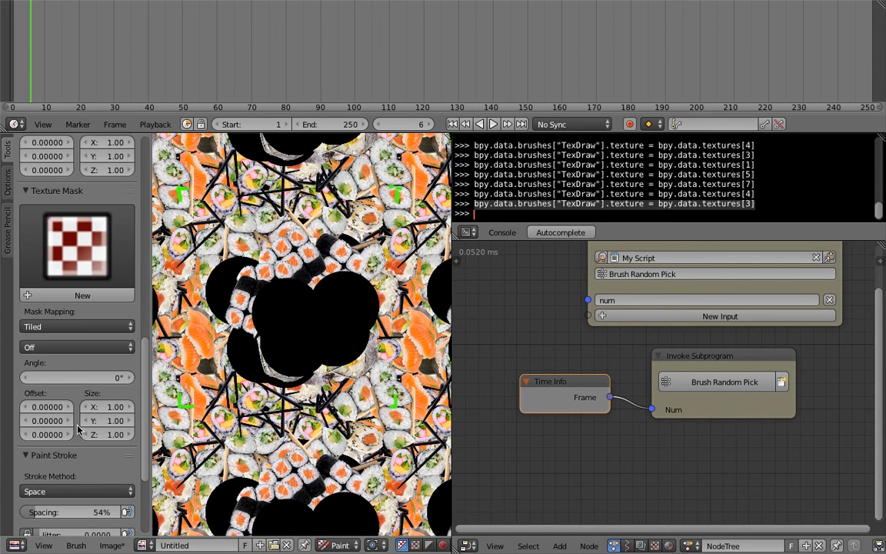
pyautogui.scroll(-7, 75, 433)
pyautogui.scroll(6, 76, 437)
pyautogui.scroll(6, 79, 440)
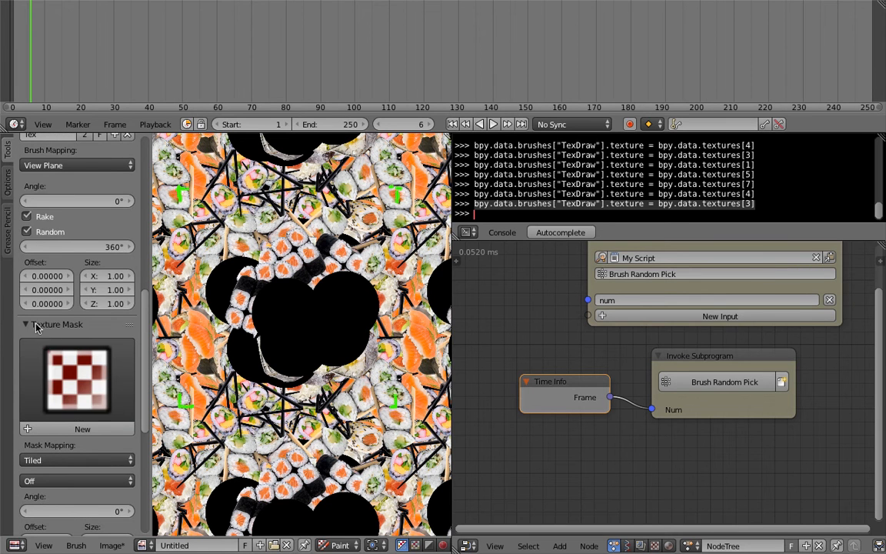
pyautogui.scroll(6, 35, 326)
# Step: Extend the black area with frame 6's Tex texture and stamp frame 5's sushi roll inside it
pyautogui.moveTo(230, 307)
pyautogui.mouseDown()
pyautogui.moveTo(261, 330)
pyautogui.moveTo(292, 336)
pyautogui.moveTo(287, 291)
pyautogui.moveTo(215, 269)
pyautogui.mouseUp()
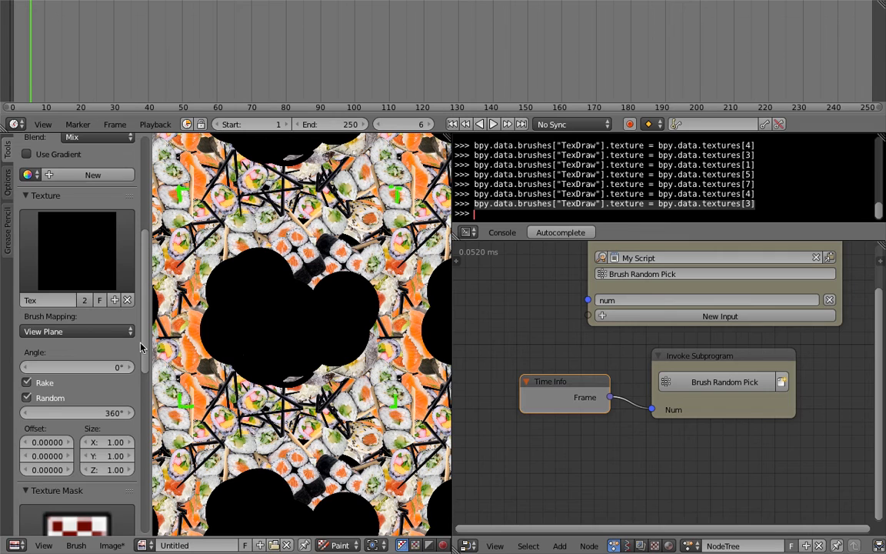
pyautogui.scroll(2, 130, 346)
pyautogui.press('Left')
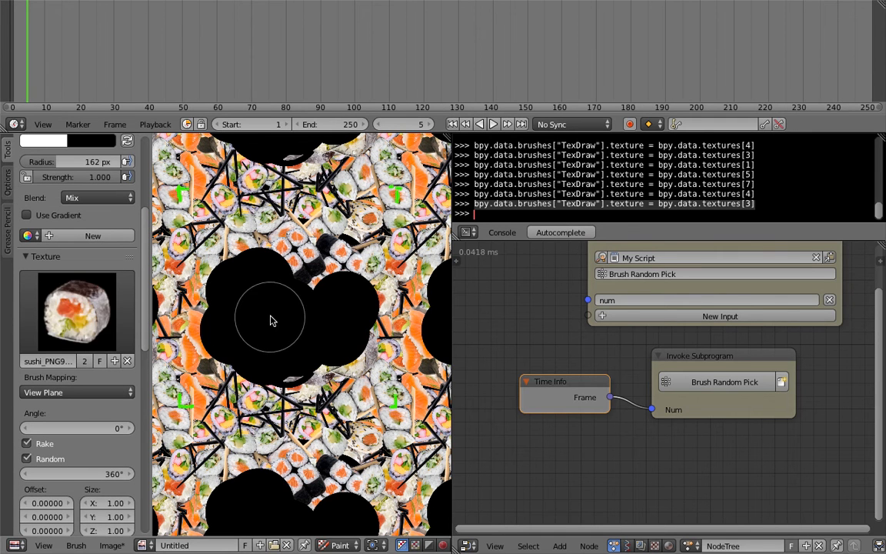
pyautogui.click(270, 319)
pyautogui.press('Right')
pyautogui.click(303, 311)
pyautogui.click(297, 332)
# Step: Advance to frame 7 and stamp its six-piece maki texture inside the black area
pyautogui.press('Right')
pyautogui.click(280, 307)
pyautogui.click(309, 314)
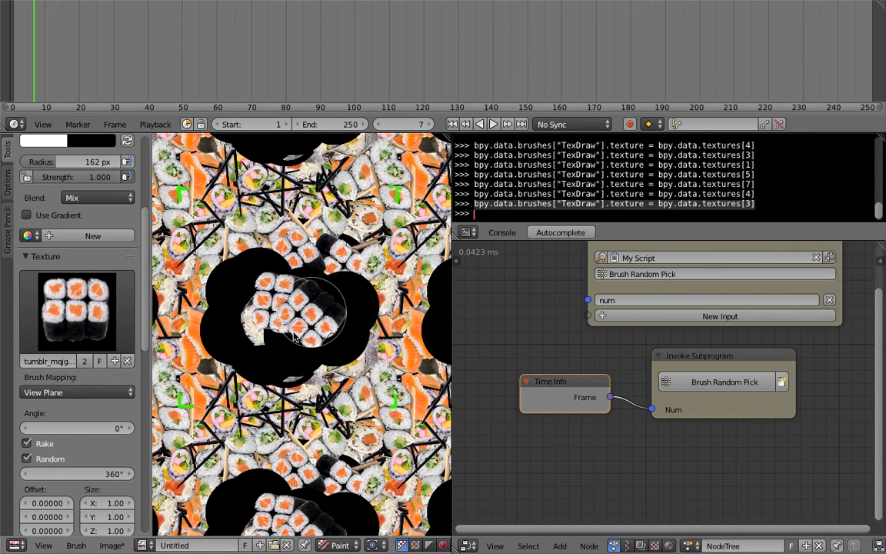
pyautogui.click(306, 314)
# Step: Advance to frame 8 and stamp its nigiri texture over the black area, checking the texture list in between
pyautogui.press('Right')
pyautogui.click(289, 341)
pyautogui.click(273, 344)
pyautogui.click(96, 302)
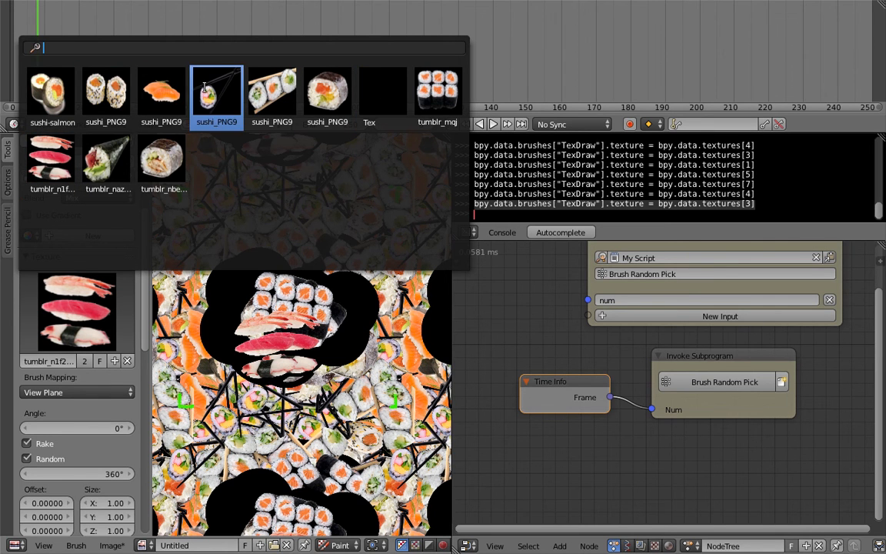
pyautogui.click(327, 286)
# Step: Paint another nigiri stroke and assign bpy.data.textures[7] to the TexDraw brush through the Python console
pyautogui.click(690, 167)
pyautogui.press('Up')
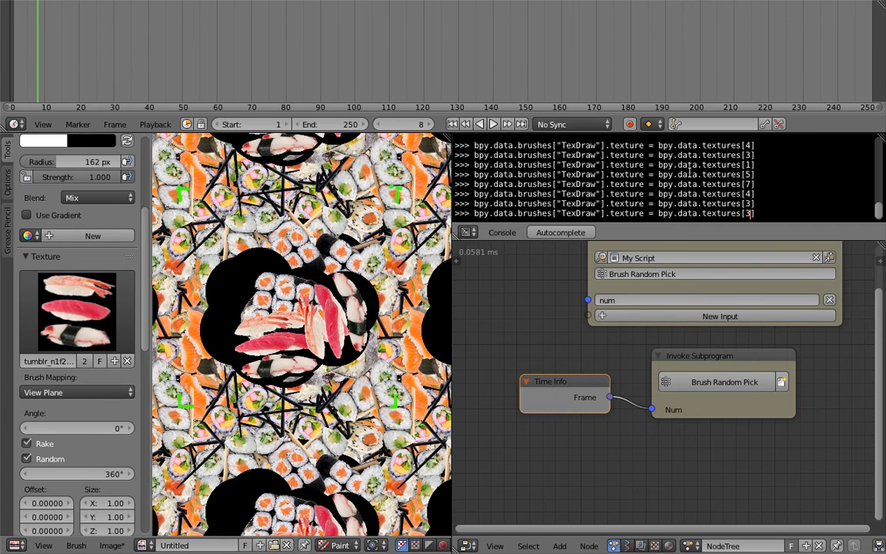
pyautogui.moveTo(214, 308); pyautogui.dragTo(231, 231)
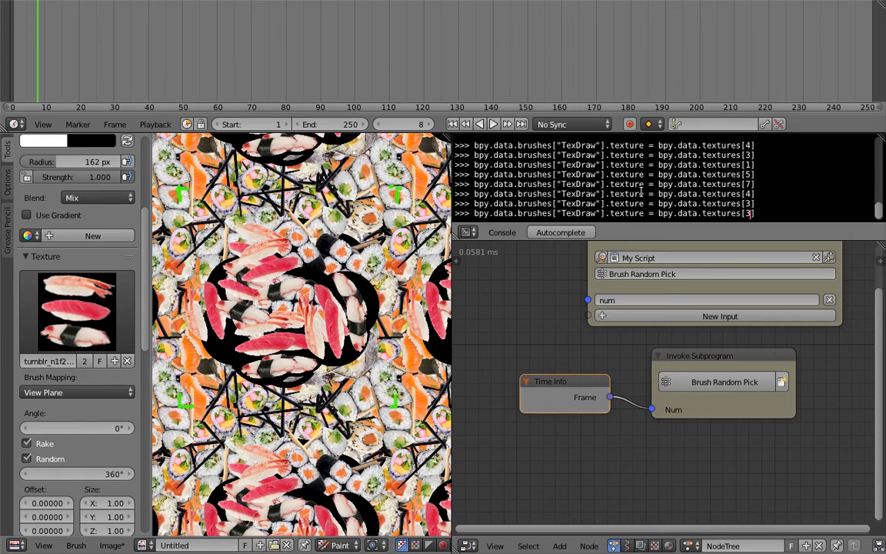
pyautogui.write('7')
pyautogui.press('Return')
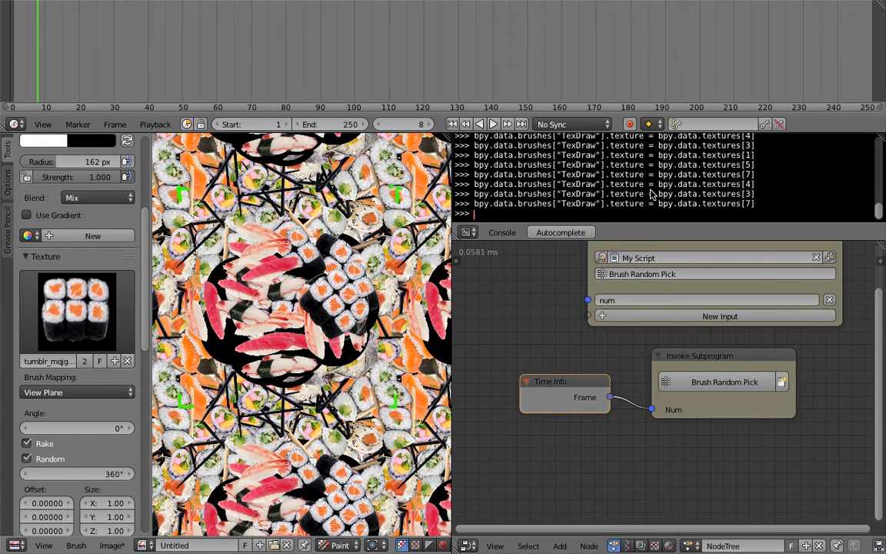
# Step: Assign bpy.data.textures[6] to the TexDraw brush in the Python console and paint a black stroke down the canvas centre
pyautogui.press('Up')
pyautogui.press('Return')
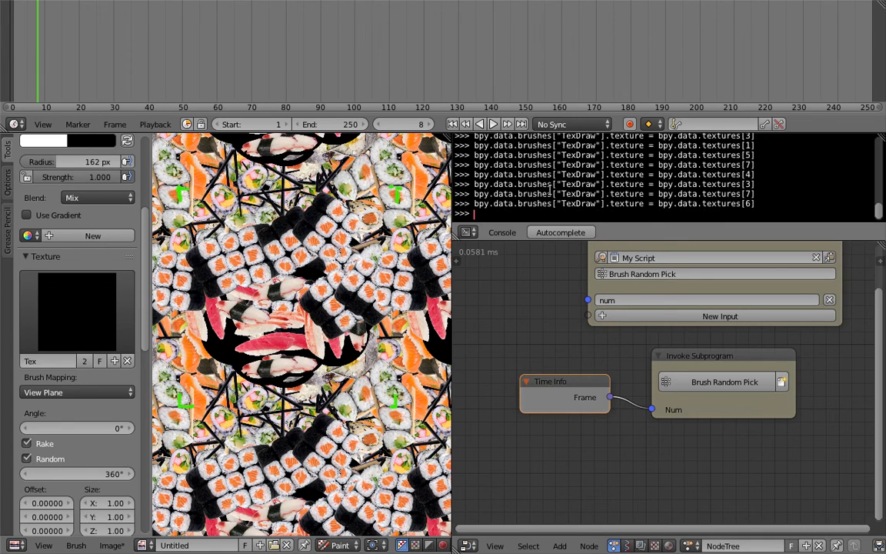
pyautogui.moveTo(281, 268); pyautogui.dragTo(311, 331)
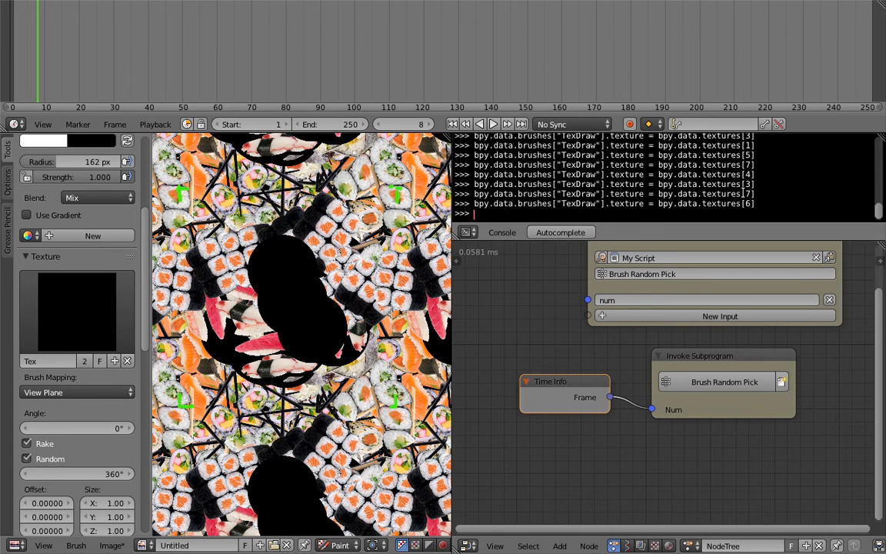
# Step: Save the file and move the Time Info node farther away from the Invoke Subprogram node
pyautogui.scroll(-3, 616, 354)
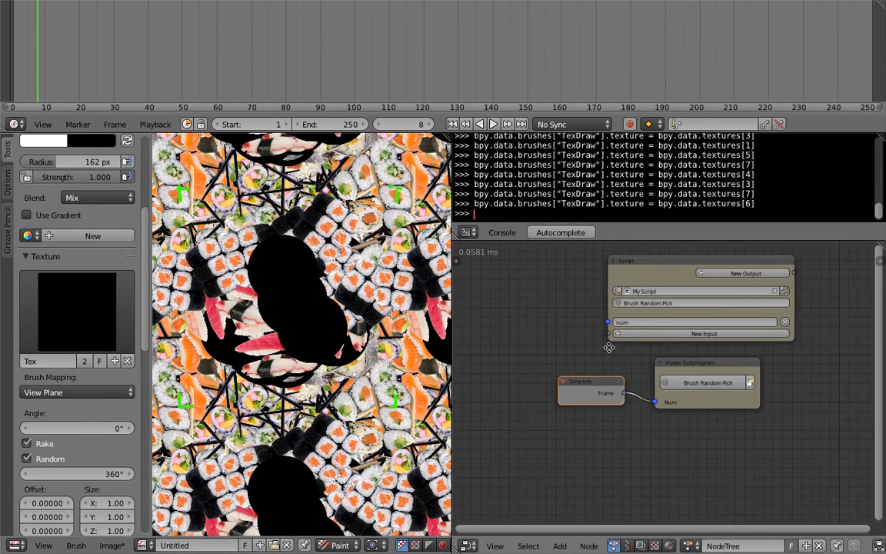
pyautogui.hotkey('ctrl', 's')
pyautogui.click(575, 327)
pyautogui.scroll(-2, 561, 300)
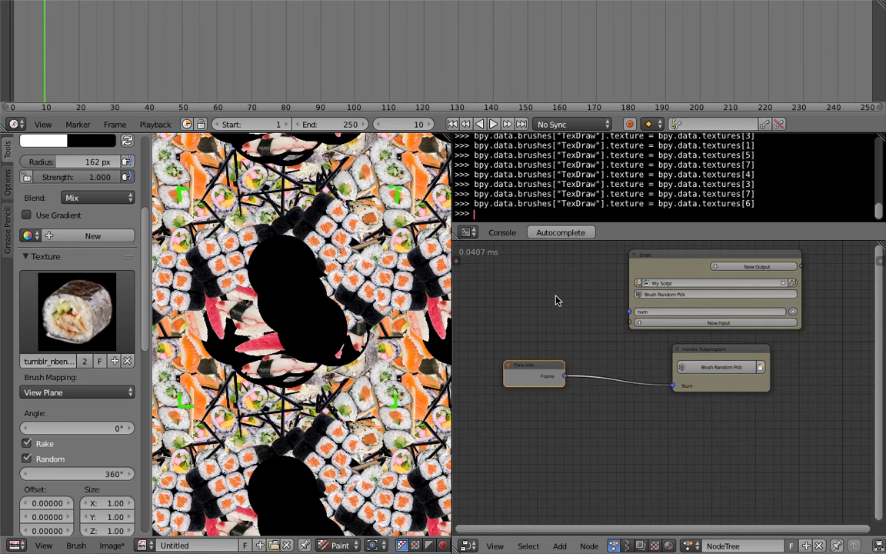
# Step: Step the timeline between frames 10 and 11 to check how the Script node handles the texture index limit
pyautogui.scroll(1, 557, 299)
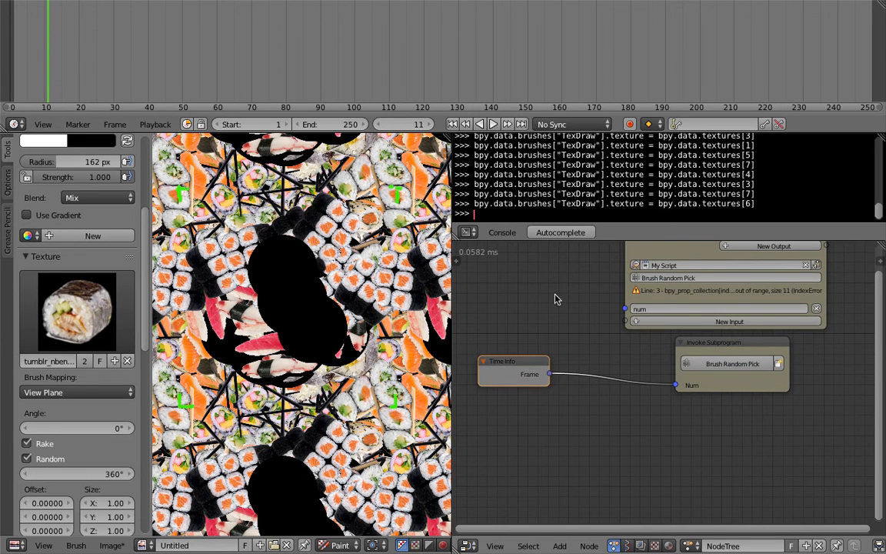
pyautogui.press('Left')
pyautogui.press('Right')
pyautogui.press('Left')
pyautogui.press('Right')
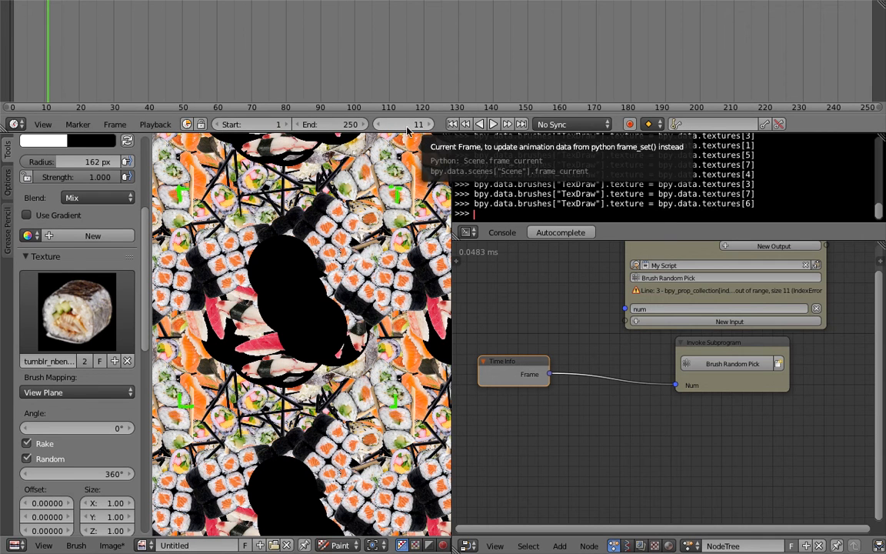
pyautogui.press('Left')
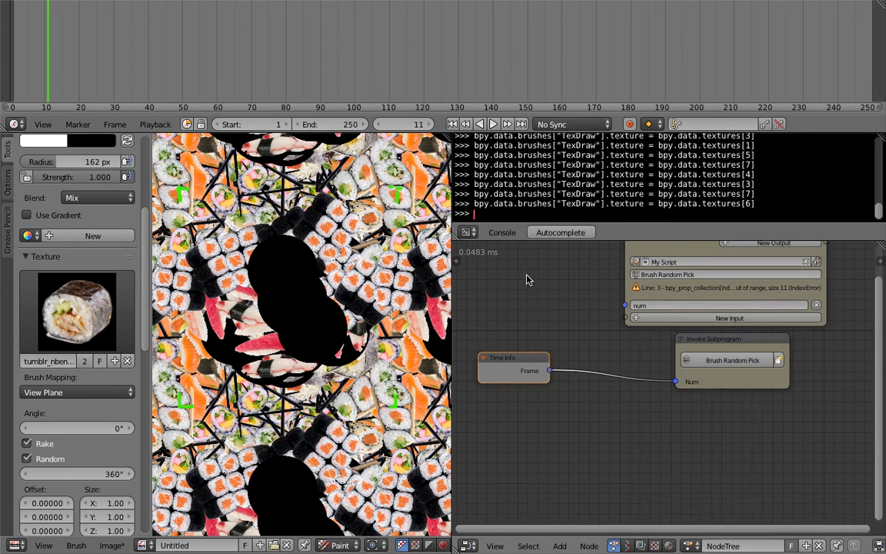
pyautogui.keyDown('shift'); pyautogui.scroll(-1, 569, 388); pyautogui.keyUp('shift')
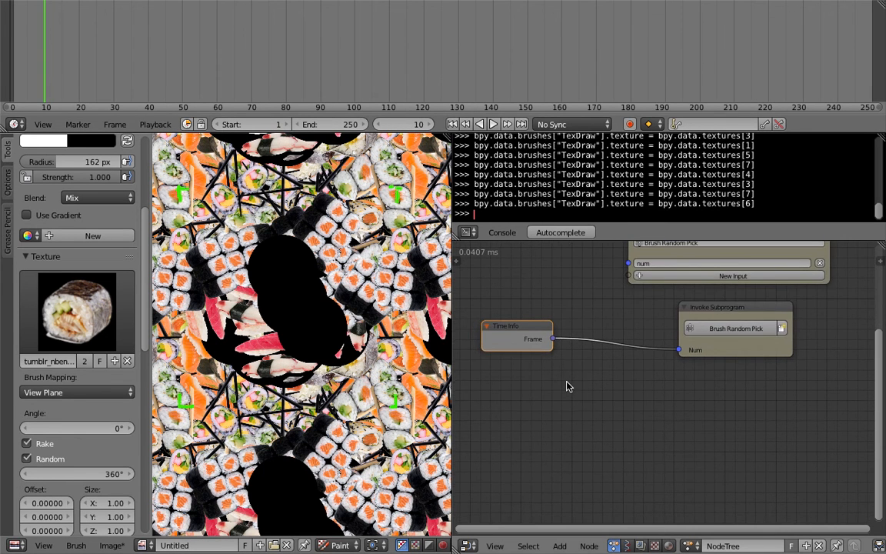
pyautogui.keyDown('shift'); pyautogui.scroll(-1, 566, 372); pyautogui.keyUp('shift')
pyautogui.moveTo(560, 369); pyautogui.dragTo(560, 367, button='middle')
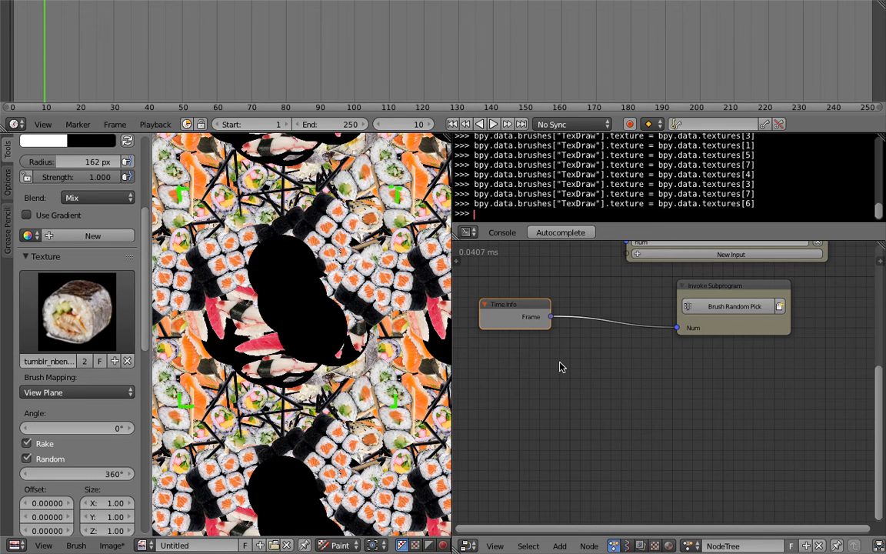
# Step: Add an Integer Range node below the Time Info node
pyautogui.moveTo(559, 367); pyautogui.dragTo(556, 363, button='middle')
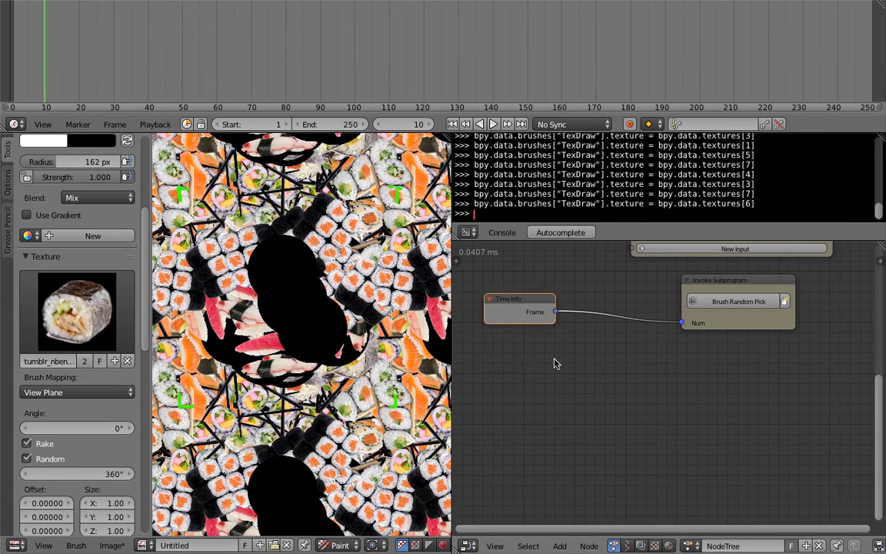
pyautogui.hotkey('shift', 'a')
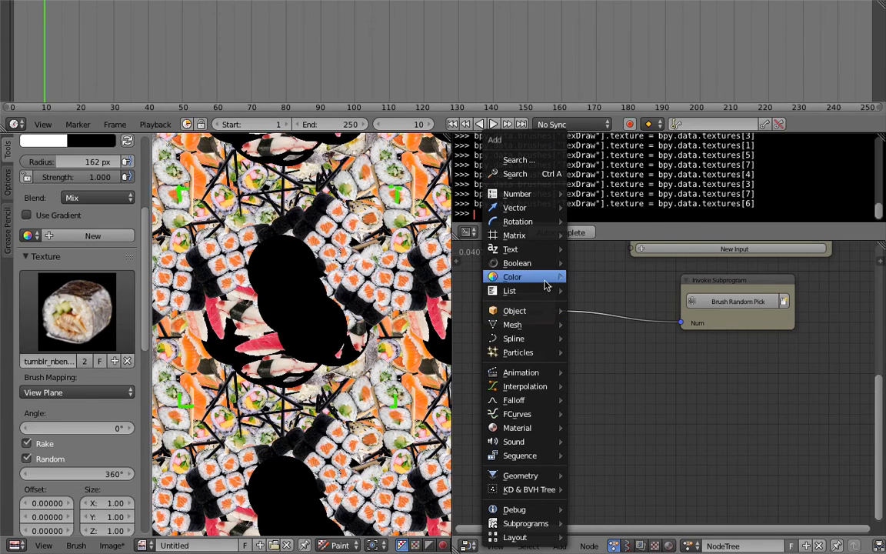
pyautogui.moveTo(544, 290)
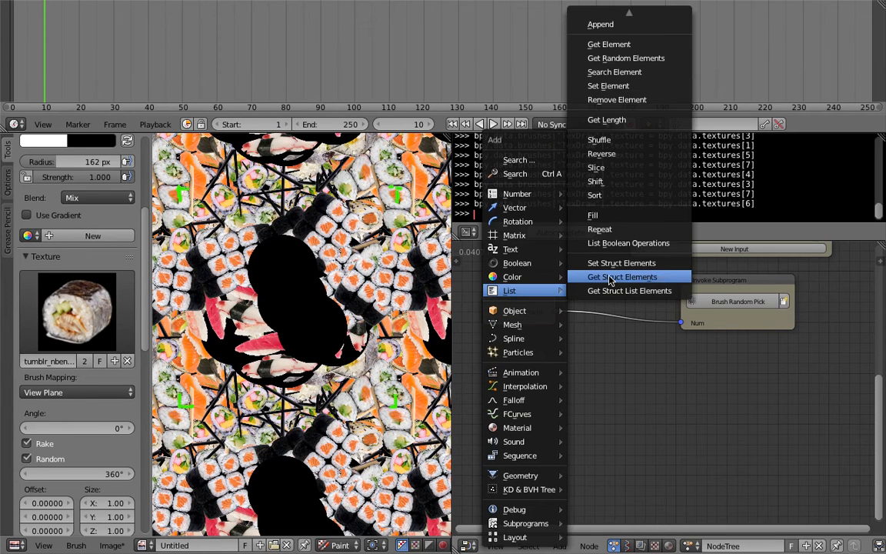
pyautogui.hotkey('shift', 'a')
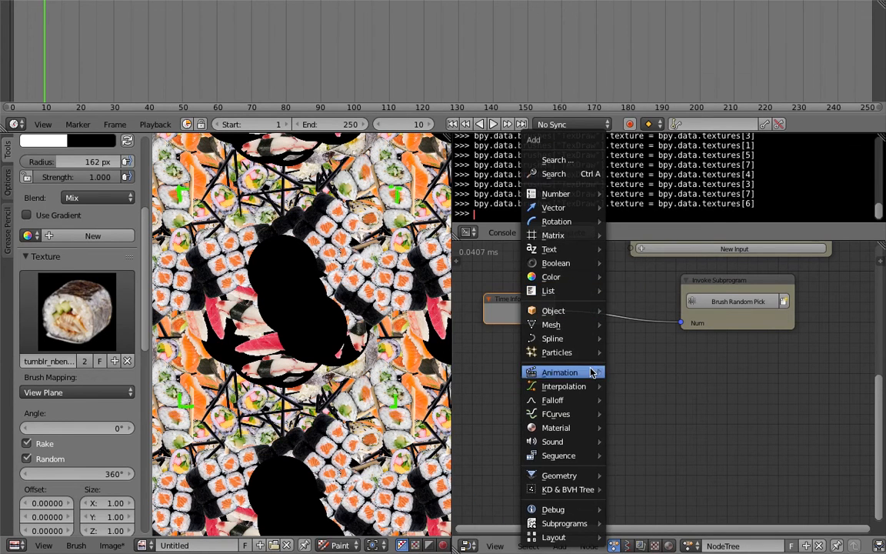
pyautogui.click(575, 175)
pyautogui.write('integer')
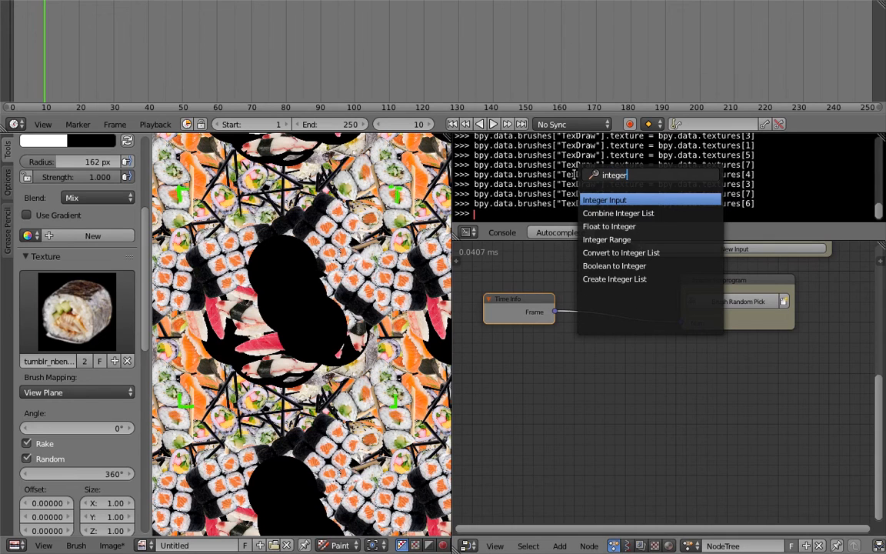
pyautogui.press('Down')
pyautogui.press('Down')
pyautogui.press('Down')
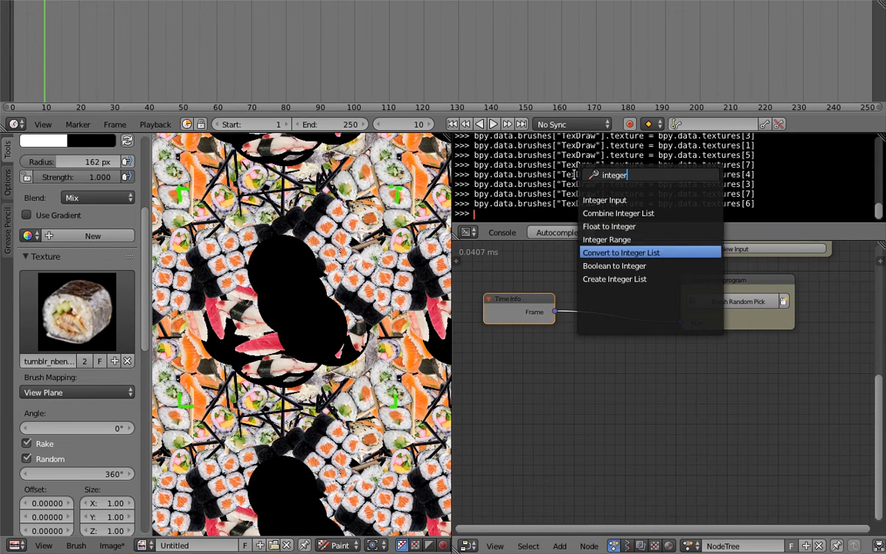
pyautogui.press('Return')
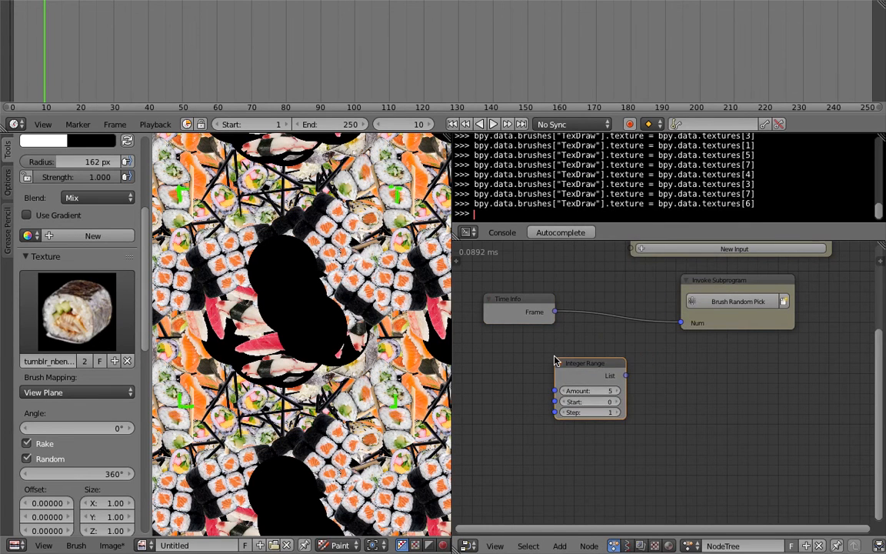
pyautogui.click(555, 361)
# Step: Set the Integer Range node's Amount to 10
pyautogui.scroll(1, 558, 354)
pyautogui.click(599, 388)
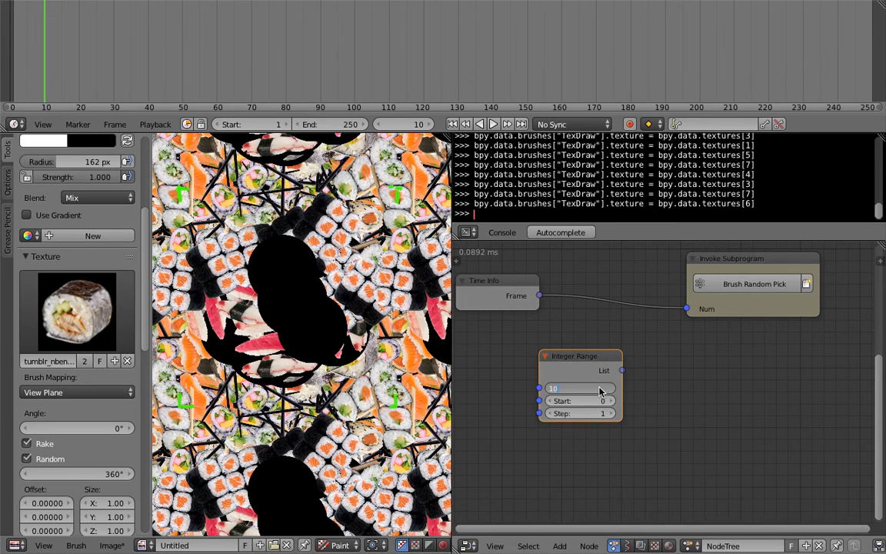
pyautogui.write('10')
pyautogui.press('Return')
pyautogui.scroll(1, 597, 400)
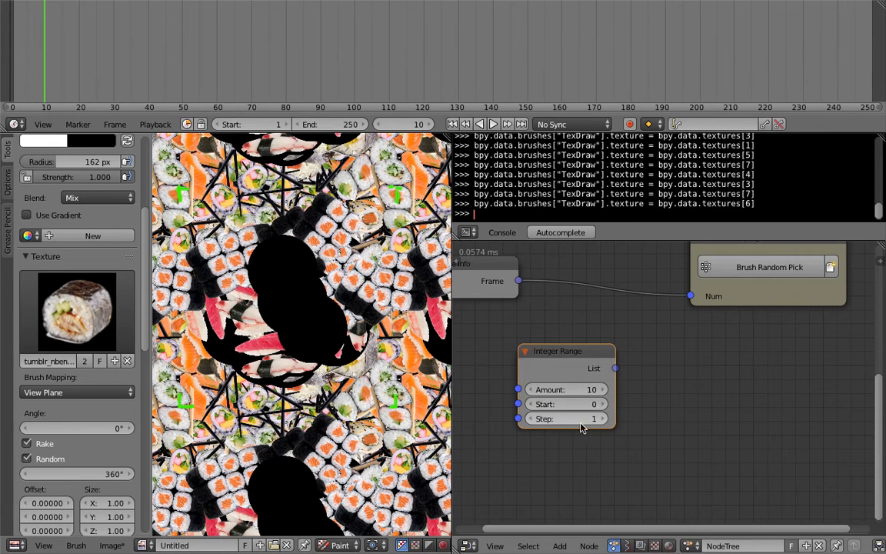
pyautogui.scroll(-2, 644, 401)
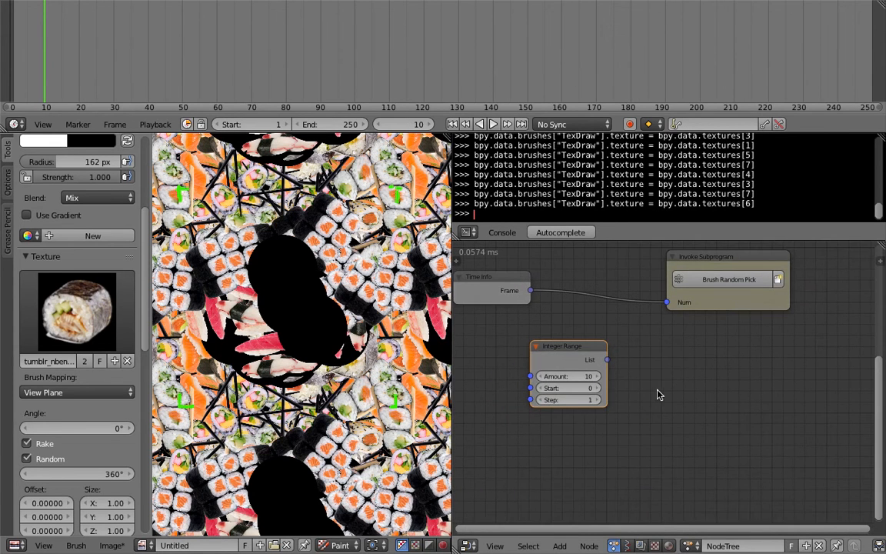
# Step: Add a Debug Drawer node beside the Integer Range node and feed the range's List output into its Data input
pyautogui.hotkey('shift', 'a')
pyautogui.click(623, 108)
pyautogui.write('debug')
pyautogui.press('Down')
pyautogui.press('Down')
pyautogui.press('Down')
pyautogui.press('Down')
pyautogui.press('Return')
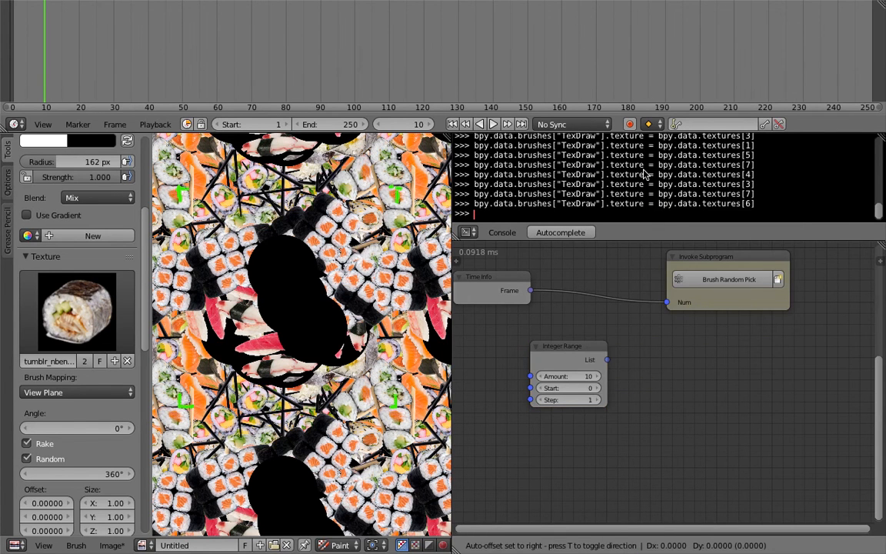
pyautogui.click(679, 356)
pyautogui.hotkey('ctrl', 's')
pyautogui.click(678, 356)
pyautogui.moveTo(607, 359); pyautogui.dragTo(678, 375)
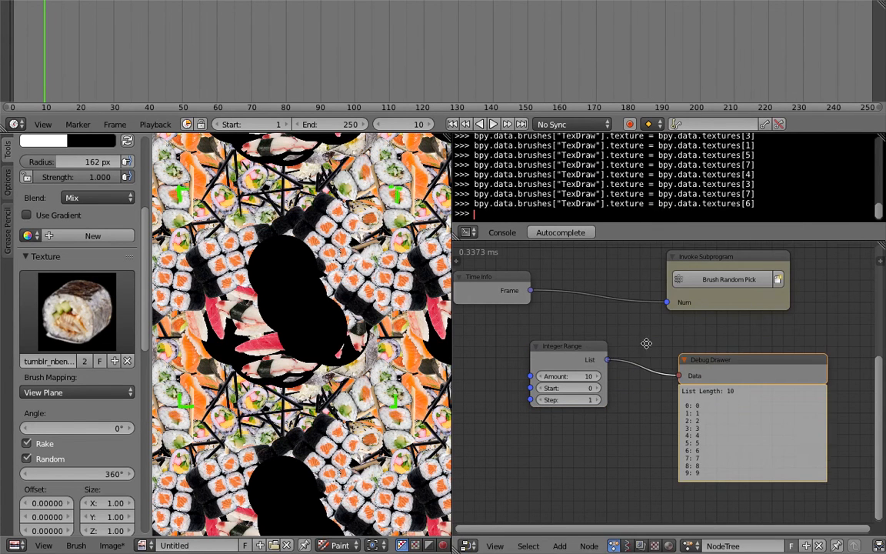
pyautogui.scroll(2, 659, 350)
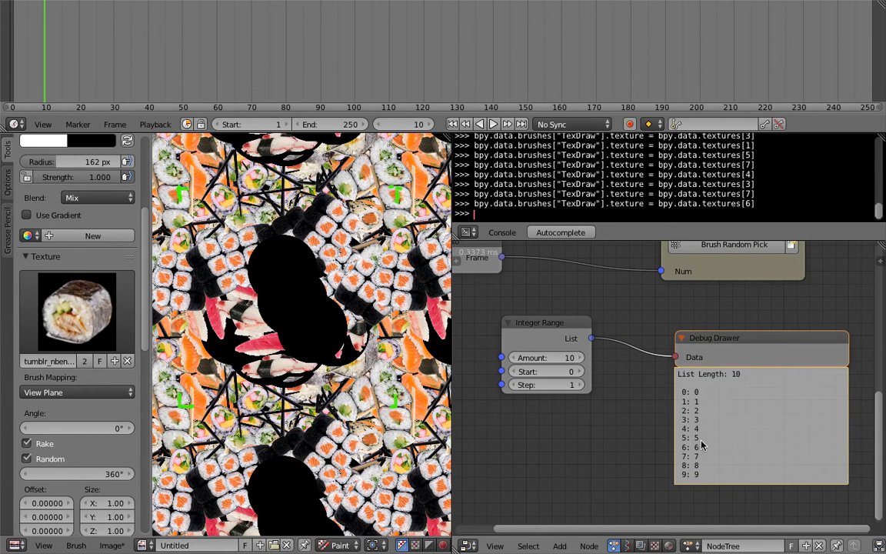
# Step: Set the Integer Range node's Amount to 11 and move the Debug Drawer node lower
pyautogui.click(580, 357)
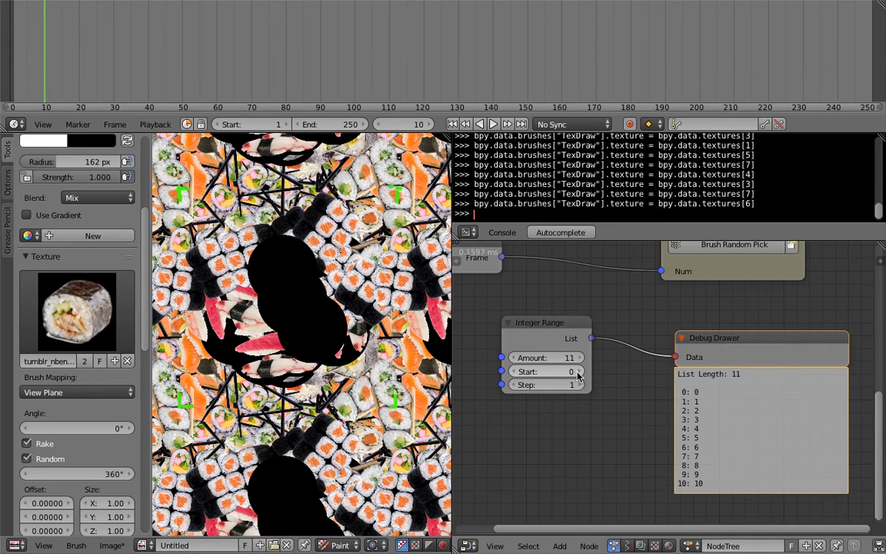
pyautogui.moveTo(720, 362); pyautogui.dragTo(719, 405)
pyautogui.scroll(-1, 689, 373)
pyautogui.moveTo(689, 373); pyautogui.dragTo(685, 350, button='middle')
pyautogui.moveTo(715, 366); pyautogui.dragTo(726, 384)
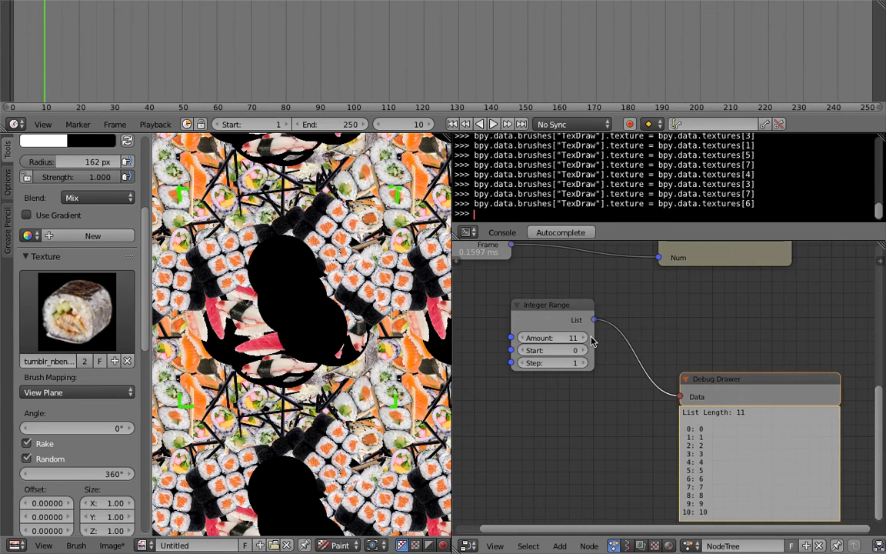
# Step: Save the file over AN_sushi_stamping_002.blend
pyautogui.hotkey('ctrl', 's')
pyautogui.click(548, 340)
pyautogui.hotkey('ctrl', 's')
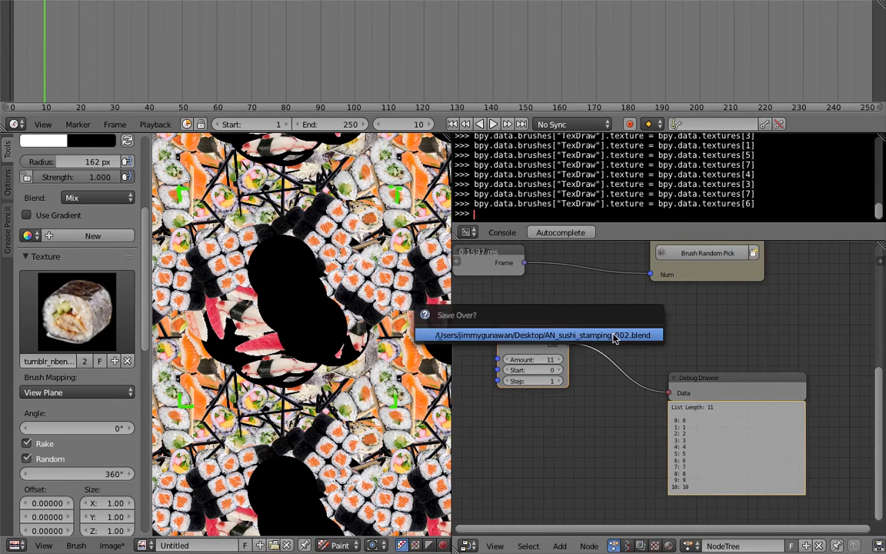
pyautogui.click(625, 339)
# Step: Insert a Remove List Element node into the link between the Integer Range and Debug Drawer nodes
pyautogui.hotkey('shift', 'a')
pyautogui.moveTo(635, 327)
pyautogui.moveTo(615, 290)
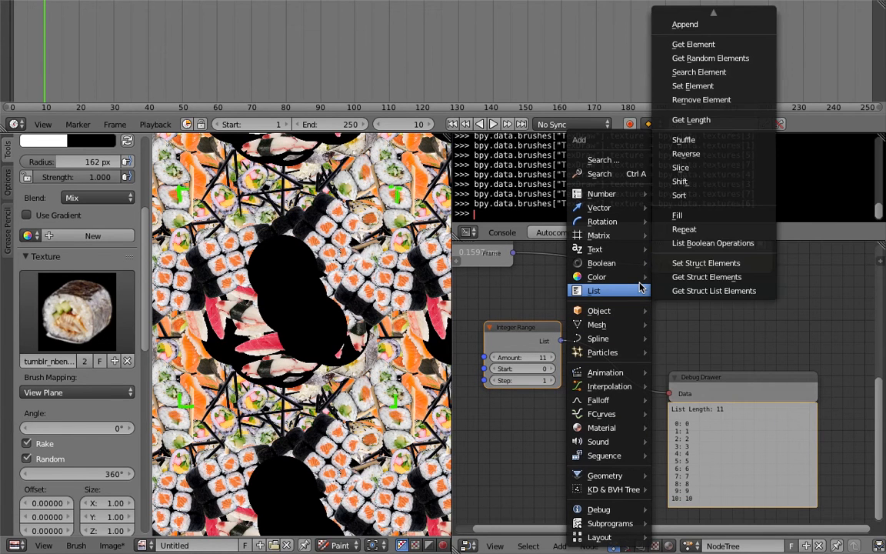
pyautogui.click(701, 99)
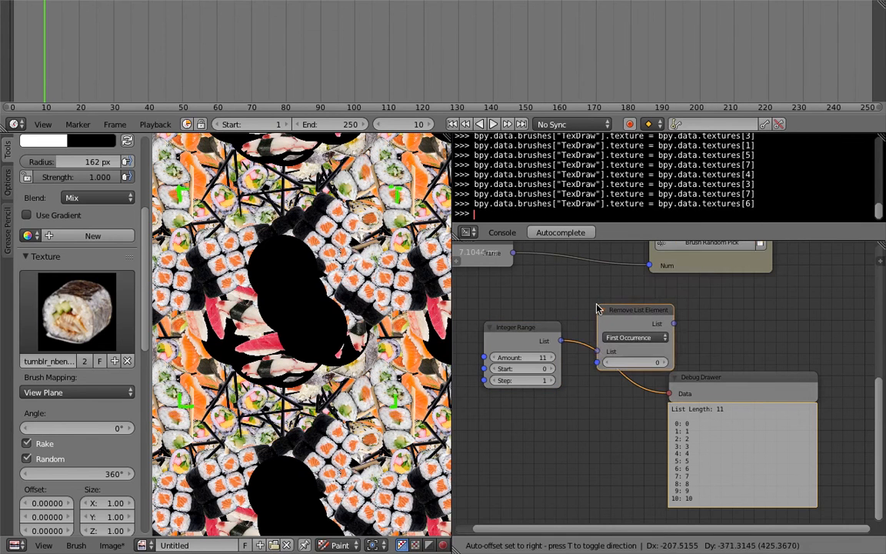
pyautogui.click(591, 313)
# Step: Switch the Remove List Element node's remove type to Index and set its index to 6
pyautogui.scroll(1, 592, 314)
pyautogui.click(624, 336)
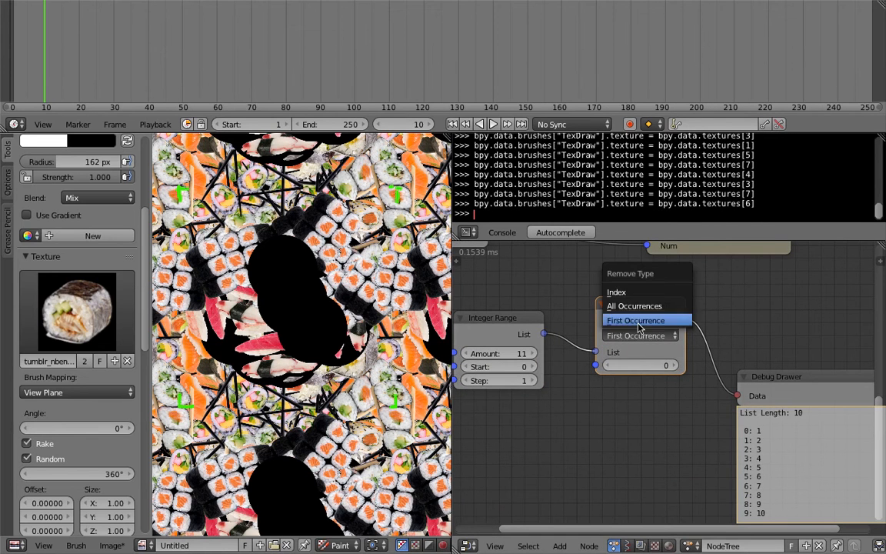
pyautogui.click(615, 292)
pyautogui.click(675, 366)
pyautogui.click(674, 366)
pyautogui.click(676, 366)
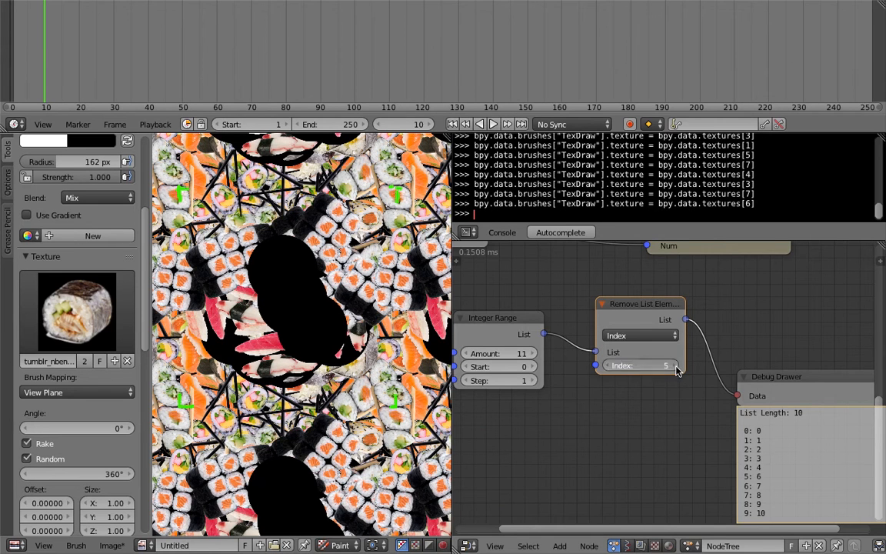
pyautogui.scroll(1, 667, 367)
pyautogui.moveTo(625, 385)
pyautogui.mouseDown(button='middle')
pyautogui.moveTo(631, 391)
pyautogui.moveTo(614, 385)
pyautogui.mouseUp(button='middle')
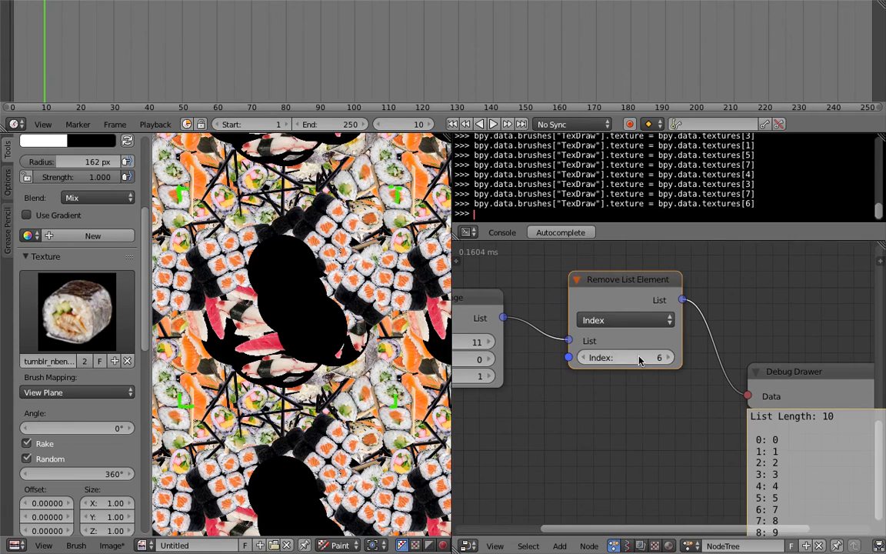
# Step: Examine the Debug Drawer's list to check which element the Remove List Element node takes out
pyautogui.scroll(-2, 616, 361)
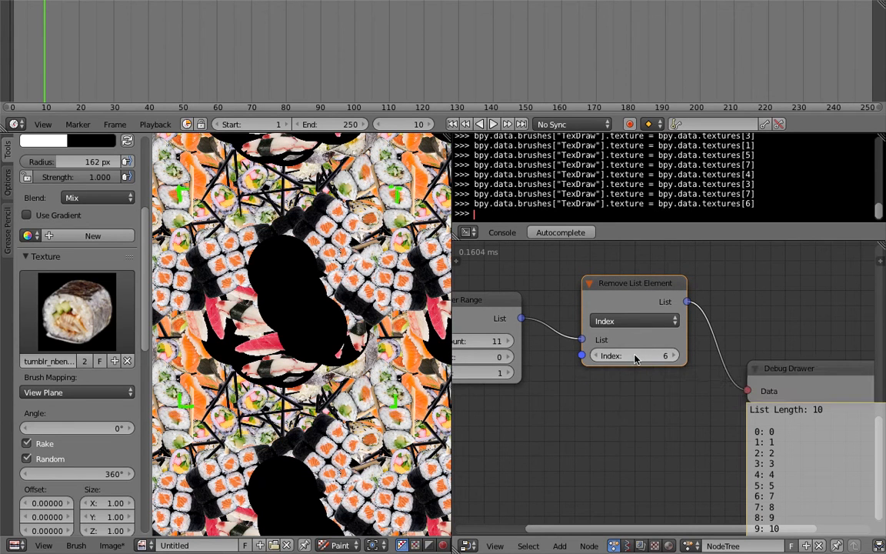
pyautogui.moveTo(669, 381); pyautogui.dragTo(596, 370, button='middle')
pyautogui.scroll(2, 591, 382)
pyautogui.scroll(-1, 628, 362)
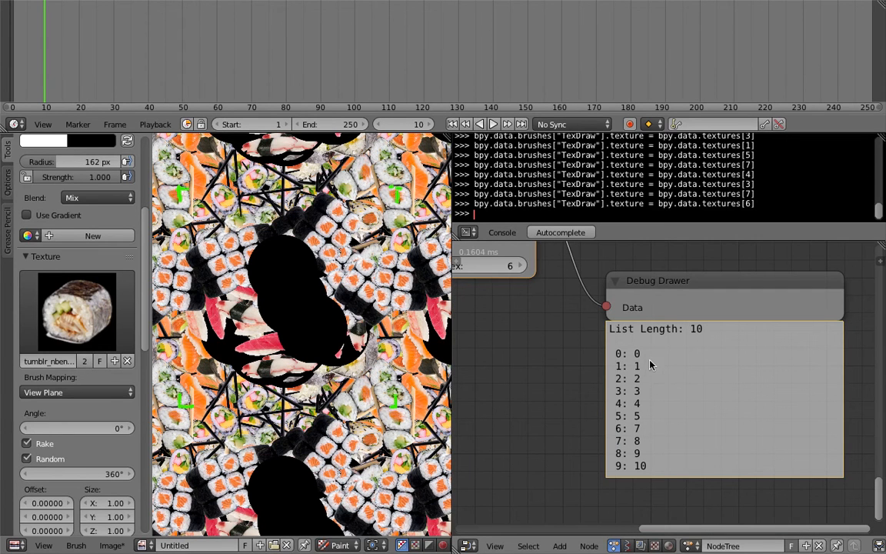
pyautogui.moveTo(543, 351); pyautogui.dragTo(677, 438, button='middle')
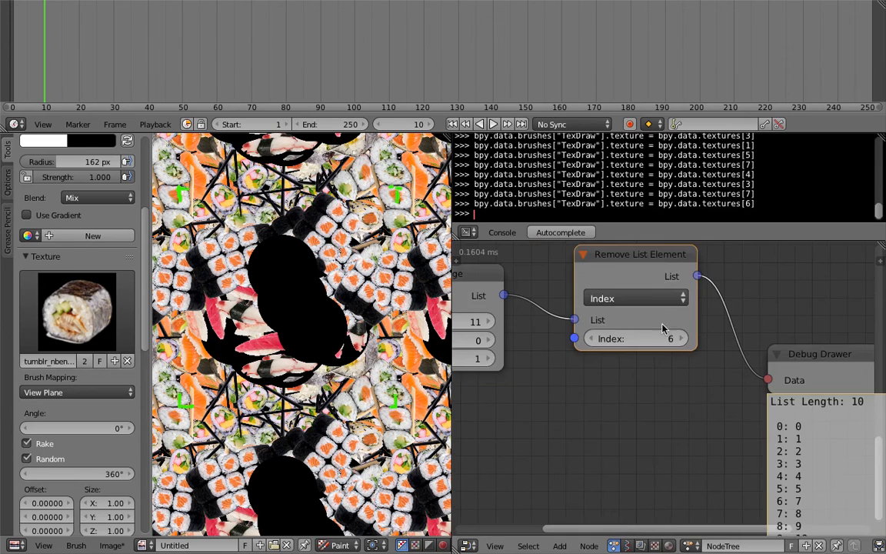
pyautogui.scroll(-1, 661, 331)
pyautogui.moveTo(672, 337); pyautogui.dragTo(639, 333, button='middle')
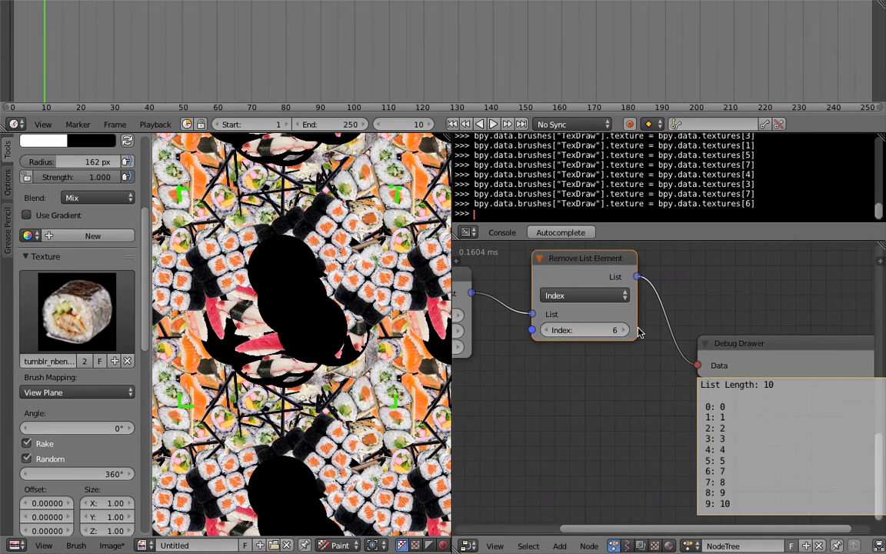
pyautogui.moveTo(596, 311); pyautogui.dragTo(579, 307, button='middle')
# Step: Duplicate the Remove List Element node into the link before the Debug Drawer and set the copy's index to 4
pyautogui.scroll(-3, 577, 300)
pyautogui.moveTo(590, 285); pyautogui.dragTo(561, 285)
pyautogui.hotkey('shift', 'd')
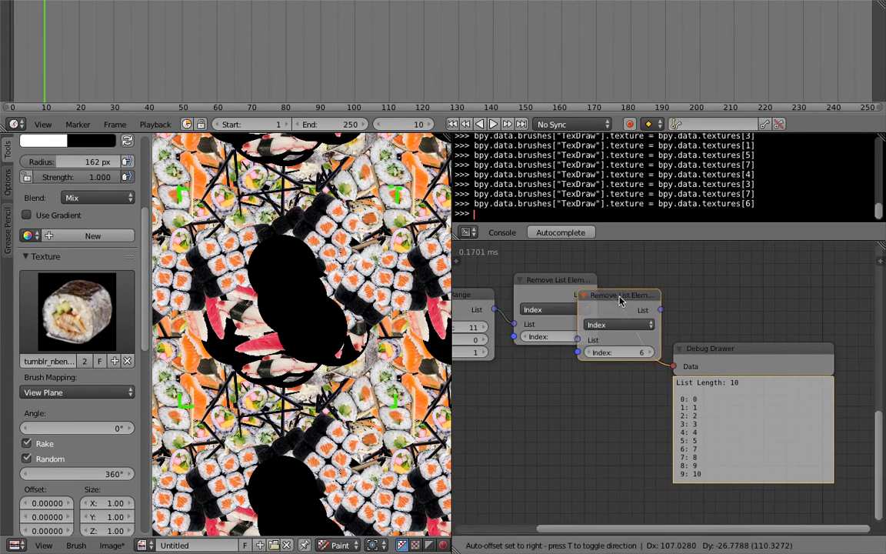
pyautogui.click(586, 316)
pyautogui.click(651, 352)
pyautogui.moveTo(669, 379); pyautogui.dragTo(646, 370, button='middle')
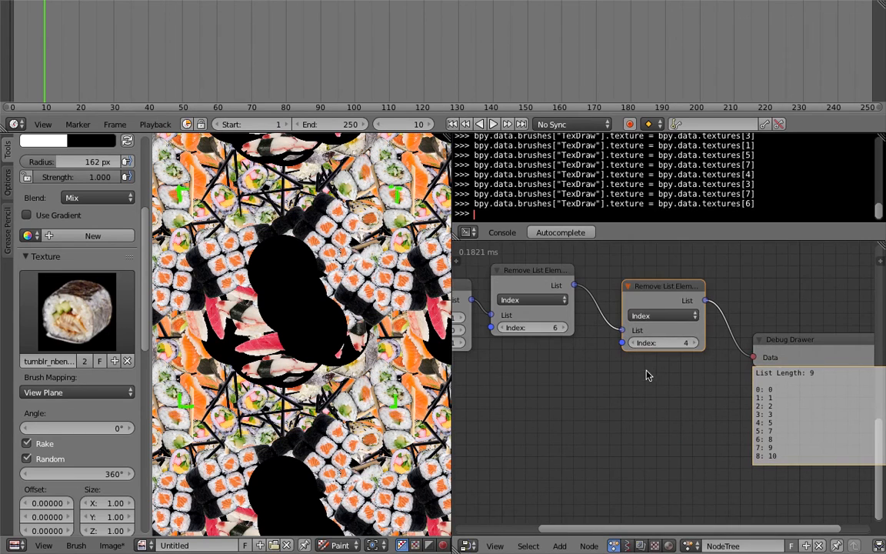
# Step: Insert a third Remove List Element node in the chain, then delete both duplicated Remove List Element nodes
pyautogui.click(763, 309)
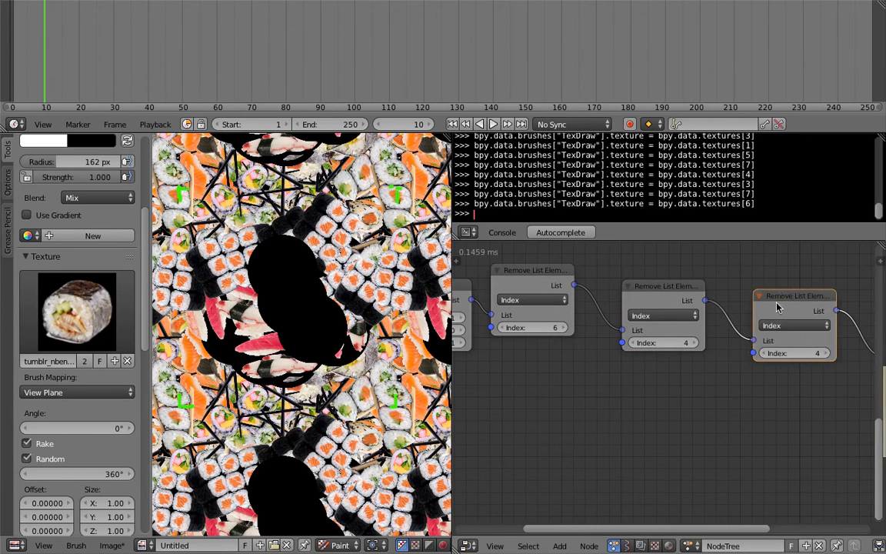
pyautogui.moveTo(782, 297); pyautogui.dragTo(605, 283, button='middle')
pyautogui.press('x')
pyautogui.moveTo(539, 273); pyautogui.dragTo(639, 284, button='middle')
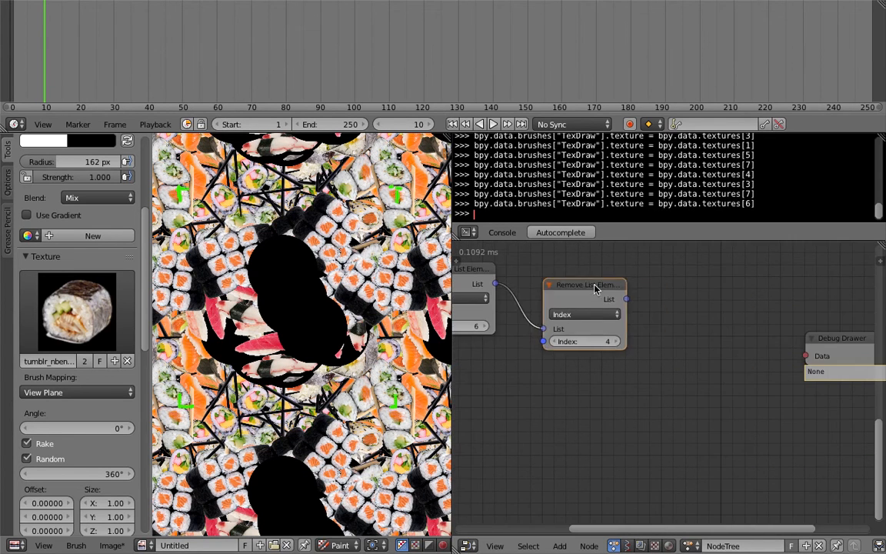
pyautogui.click(596, 284)
pyautogui.press('x')
# Step: Reconnect the remaining Remove List Element node's List output to the Debug Drawer and move the drawer next to it
pyautogui.moveTo(577, 287); pyautogui.dragTo(591, 299, button='middle')
pyautogui.moveTo(508, 292); pyautogui.dragTo(819, 364)
pyautogui.moveTo(852, 347); pyautogui.dragTo(537, 321)
pyautogui.moveTo(538, 315); pyautogui.dragTo(707, 307, button='middle')
pyautogui.moveTo(723, 316); pyautogui.dragTo(750, 327)
pyautogui.moveTo(732, 306); pyautogui.dragTo(704, 308, button='middle')
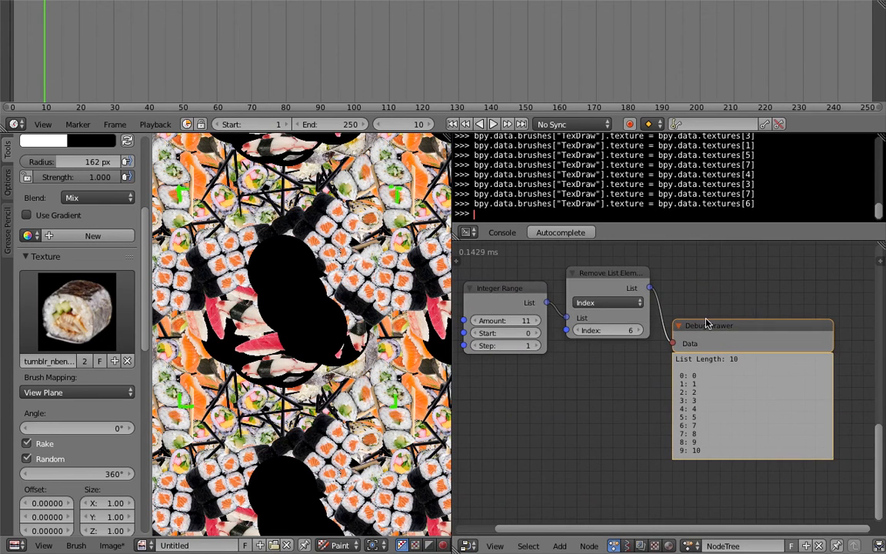
pyautogui.moveTo(706, 323); pyautogui.dragTo(714, 327)
pyautogui.scroll(-2, 643, 362)
pyautogui.moveTo(643, 362); pyautogui.dragTo(629, 354, button='middle')
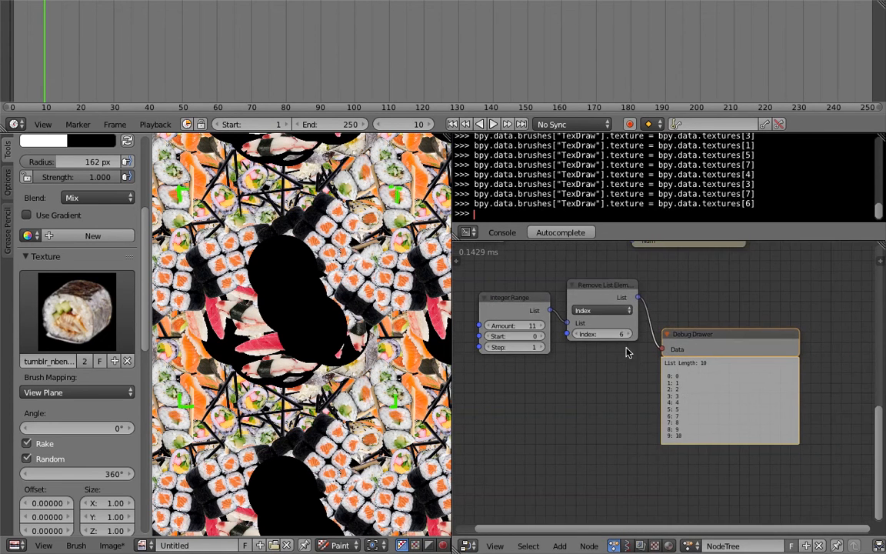
# Step: Stamp a maki roll onto the black stroke in the canvas centre and save the file
pyautogui.scroll(2, 663, 338)
pyautogui.moveTo(285, 309); pyautogui.dragTo(321, 327)
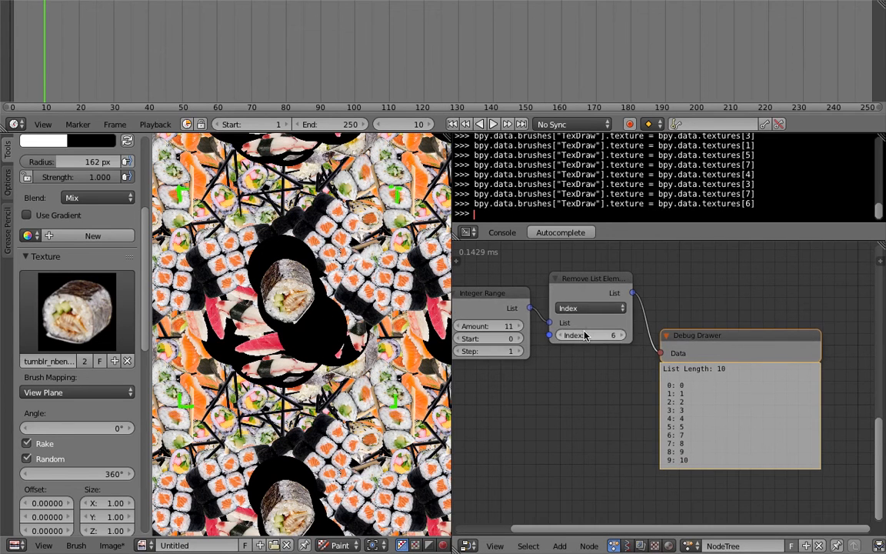
pyautogui.moveTo(637, 340); pyautogui.dragTo(620, 407, button='middle')
pyautogui.scroll(-1, 619, 396)
pyautogui.hotkey('ctrl', 's')
pyautogui.click(625, 390)
# Step: Move the Invoke Subprogram node farther away from the Time Info node and save the file
pyautogui.scroll(-1, 634, 338)
pyautogui.moveTo(637, 297); pyautogui.dragTo(632, 315, button='middle')
pyautogui.moveTo(713, 283); pyautogui.dragTo(763, 270)
pyautogui.moveTo(671, 350); pyautogui.dragTo(697, 333)
pyautogui.hotkey('ctrl', 's')
pyautogui.click(700, 333)
# Step: Move the Debug Drawer node down below the Remove List Element node to free space beside it
pyautogui.scroll(1, 680, 377)
pyautogui.moveTo(680, 382); pyautogui.dragTo(662, 323, button='middle')
pyautogui.moveTo(702, 411); pyautogui.dragTo(672, 466)
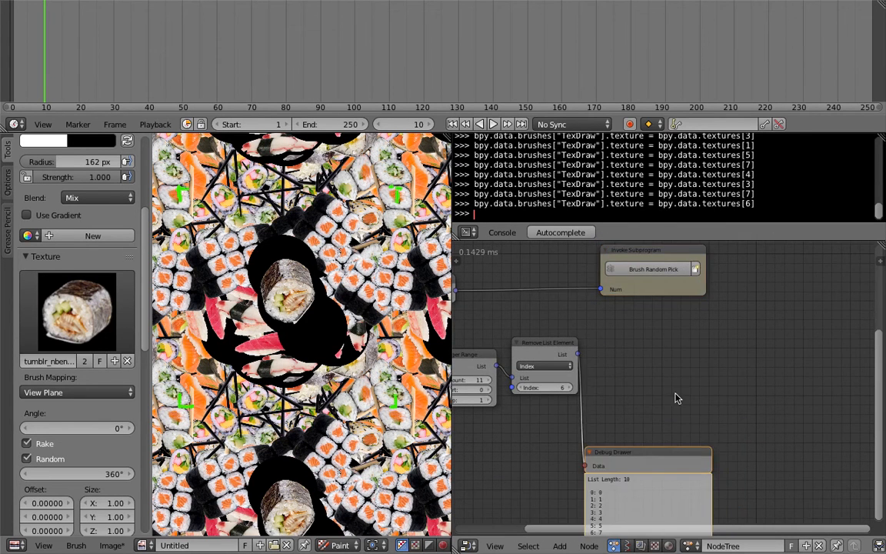
pyautogui.scroll(4, 674, 397)
pyautogui.moveTo(670, 398); pyautogui.dragTo(667, 379, button='middle')
pyautogui.hotkey('shift', 'a')
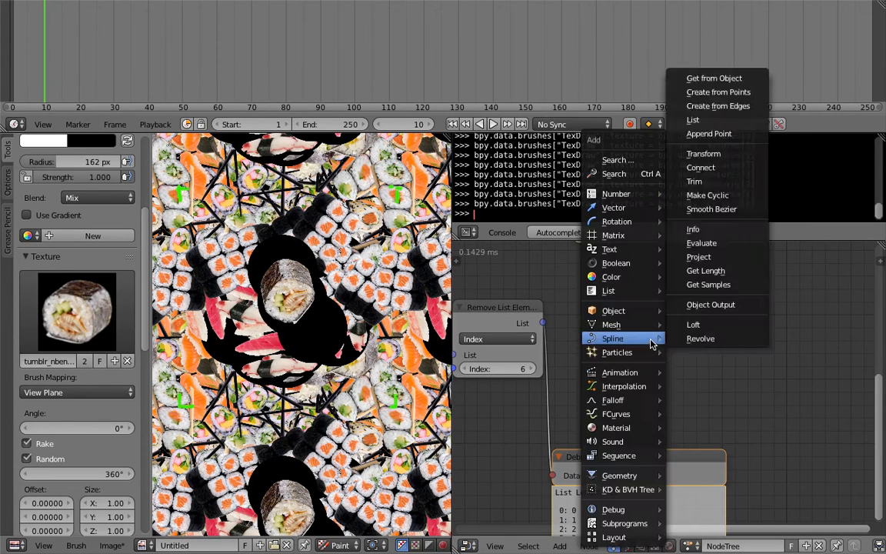
pyautogui.click(632, 174)
pyautogui.press('Escape')
pyautogui.hotkey('shift', 'a')
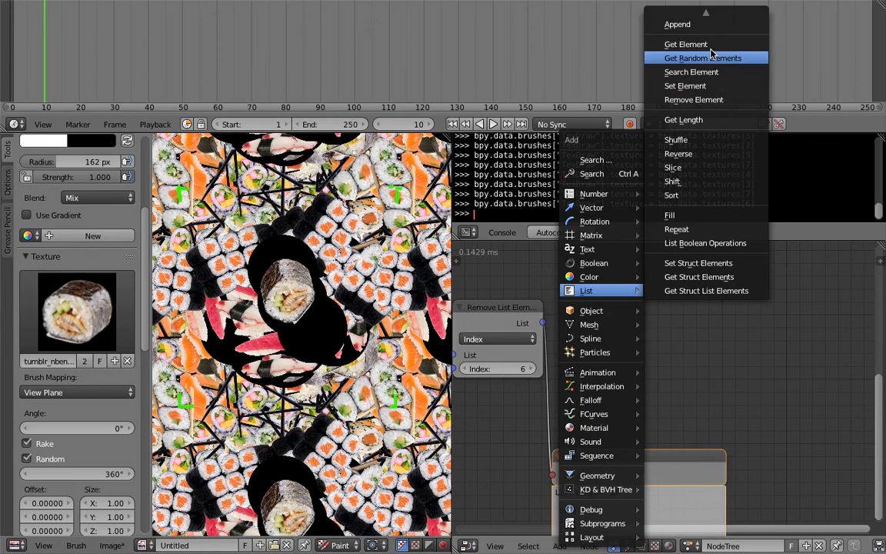
pyautogui.moveTo(702, 14)
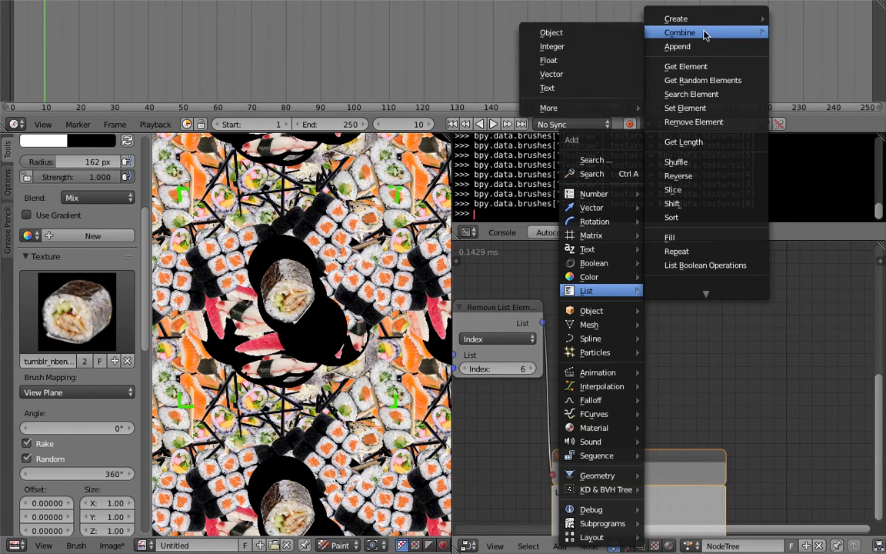
# Step: Search the nodes for "random" and add a Get Random List Elements node between the Remove List Element and Invoke Subprogram nodes
pyautogui.hotkey('shift', 'a')
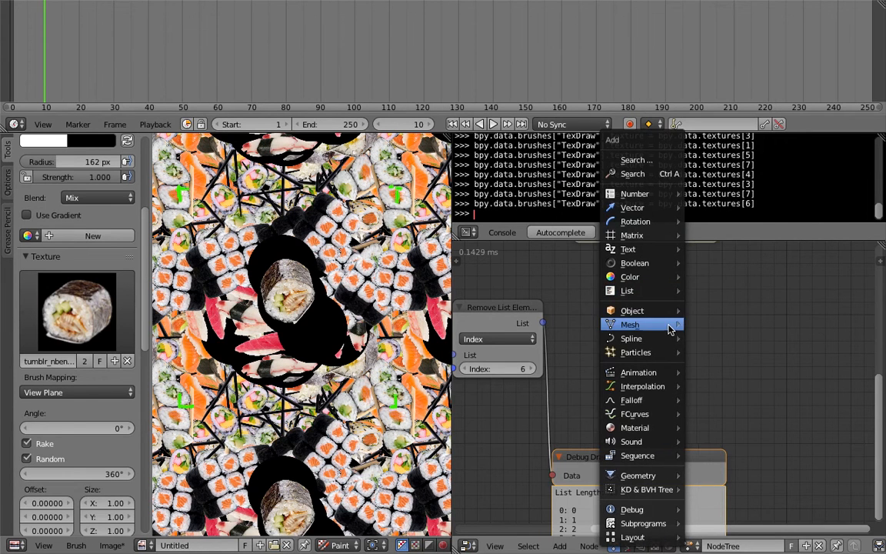
pyautogui.click(650, 172)
pyautogui.write('random')
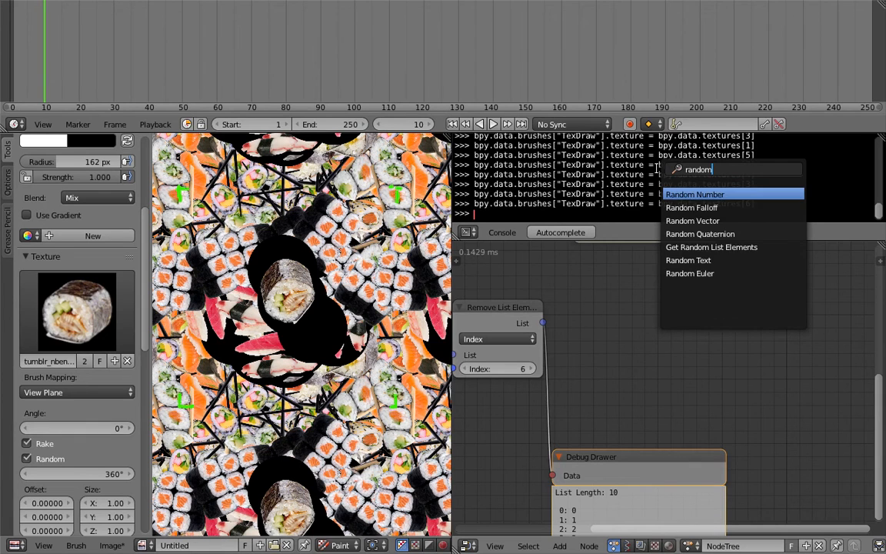
pyautogui.press('Down')
pyautogui.press('Down')
pyautogui.press('Down')
pyautogui.press('Down')
pyautogui.press('Return')
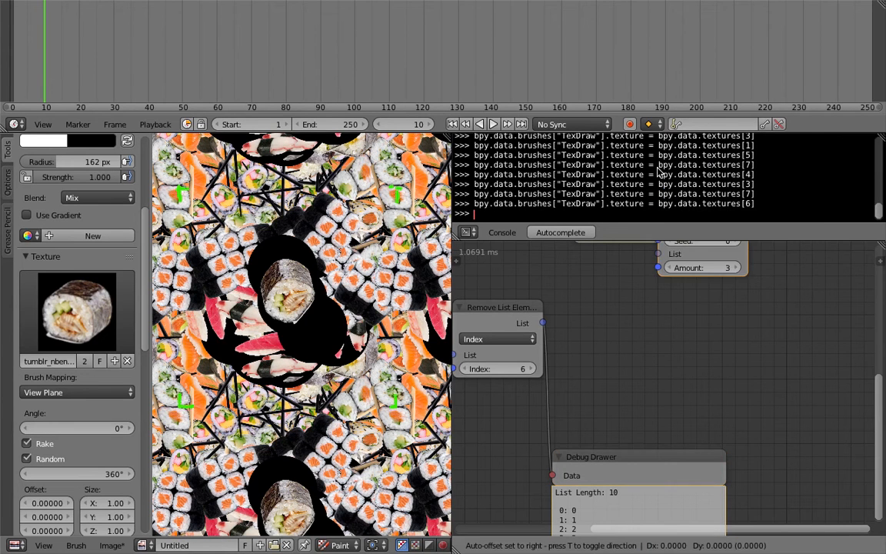
pyautogui.click(645, 276)
pyautogui.scroll(-1, 620, 327)
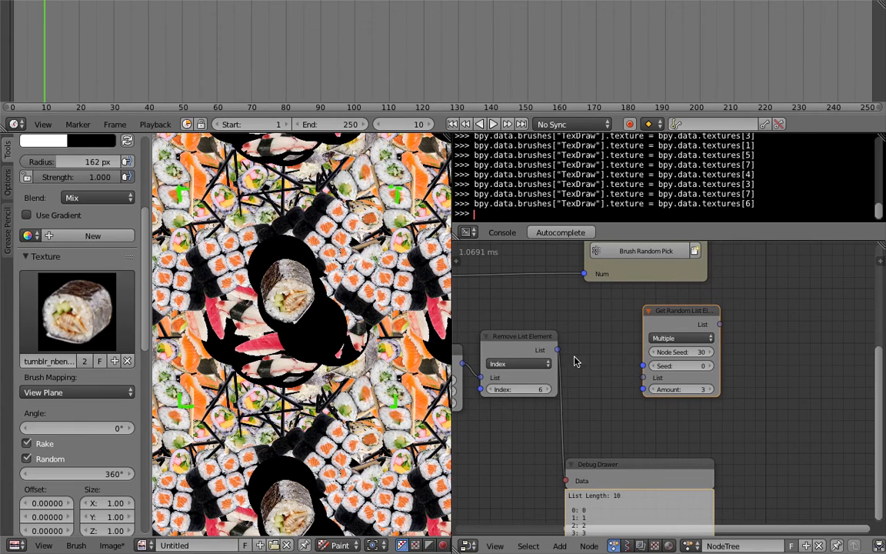
# Step: Connect the Remove List Element node's List output to the Get Random List Elements node's List input, with Amount set to 1
pyautogui.moveTo(528, 340); pyautogui.dragTo(666, 389)
pyautogui.hotkey('ctrl', 's')
pyautogui.click(594, 347)
pyautogui.moveTo(736, 377); pyautogui.dragTo(720, 380, button='middle')
pyautogui.scroll(1, 712, 372)
pyautogui.moveTo(682, 313); pyautogui.dragTo(673, 326)
# Step: Switch the random list node to Single, connect its Element output to the Invoke Subprogram node's Num input and save the file
pyautogui.click(645, 356)
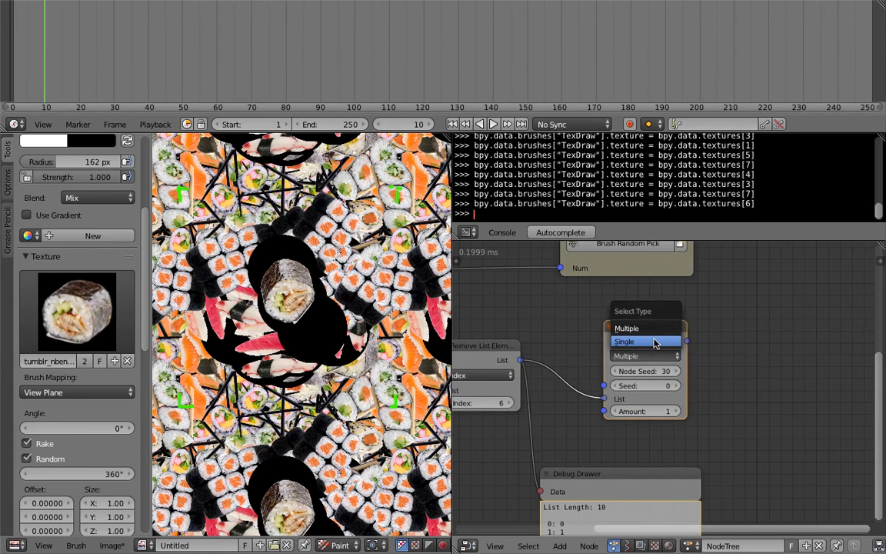
pyautogui.click(659, 345)
pyautogui.moveTo(658, 338); pyautogui.dragTo(663, 352, button='middle')
pyautogui.moveTo(692, 354)
pyautogui.mouseDown()
pyautogui.moveTo(717, 343)
pyautogui.moveTo(565, 282)
pyautogui.mouseUp()
pyautogui.moveTo(633, 289)
pyautogui.mouseDown()
pyautogui.moveTo(724, 293)
pyautogui.moveTo(769, 320)
pyautogui.mouseUp()
pyautogui.moveTo(653, 340); pyautogui.dragTo(629, 336)
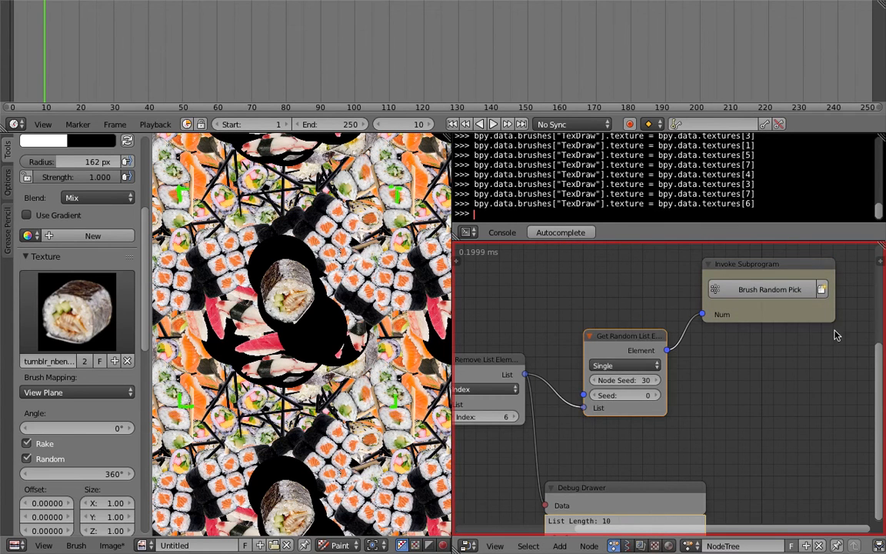
pyautogui.scroll(-1, 769, 431)
pyautogui.hotkey('ctrl', 's')
# Step: Widen the Get Random List Elements node so its full title fits
pyautogui.click(643, 314)
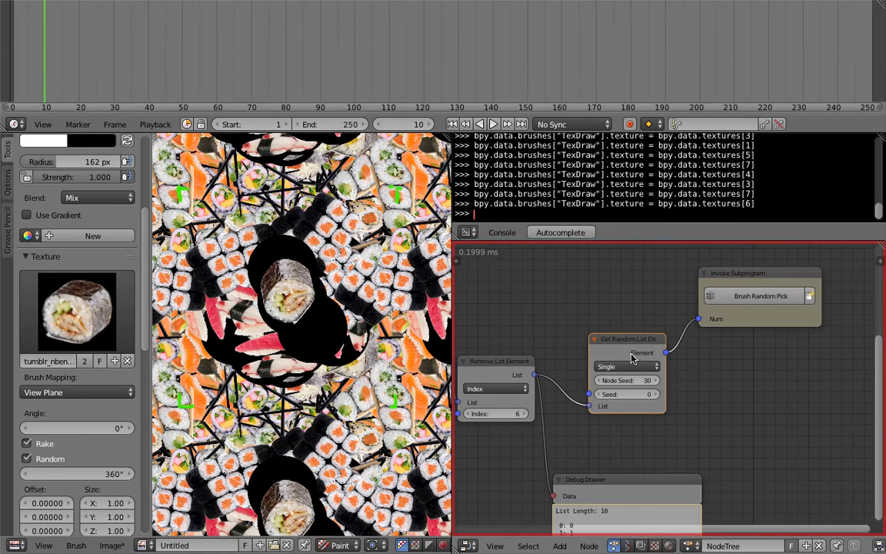
pyautogui.scroll(1, 631, 357)
pyautogui.moveTo(586, 345); pyautogui.dragTo(571, 332, button='middle')
pyautogui.moveTo(561, 327); pyautogui.dragTo(546, 333)
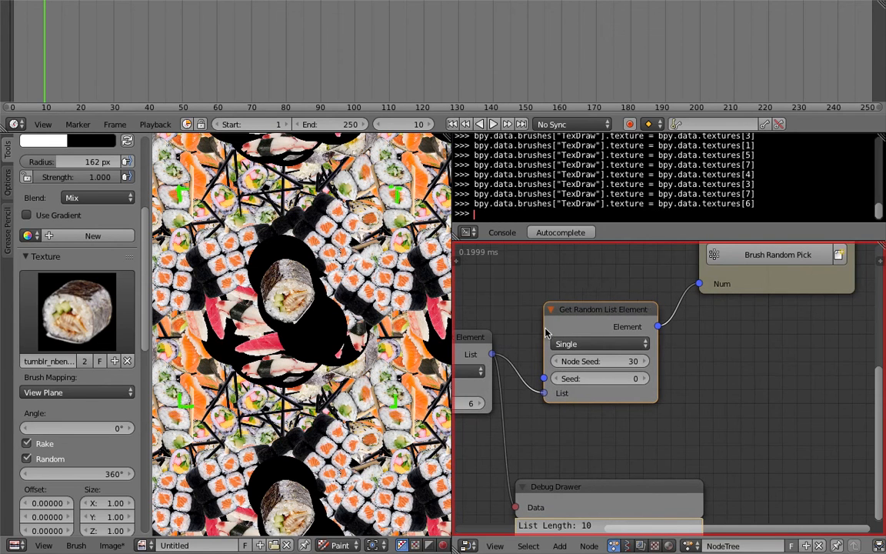
pyautogui.moveTo(585, 321); pyautogui.dragTo(663, 323, button='middle')
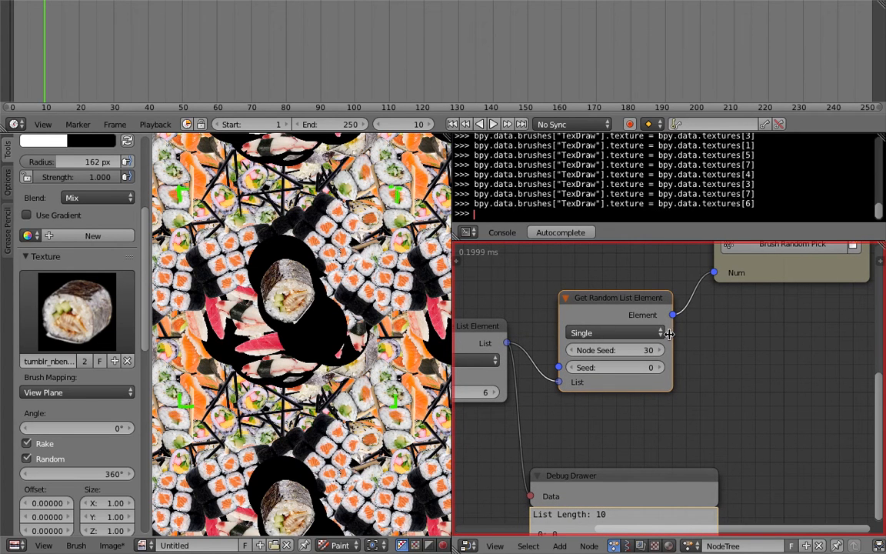
pyautogui.moveTo(670, 333); pyautogui.dragTo(681, 333)
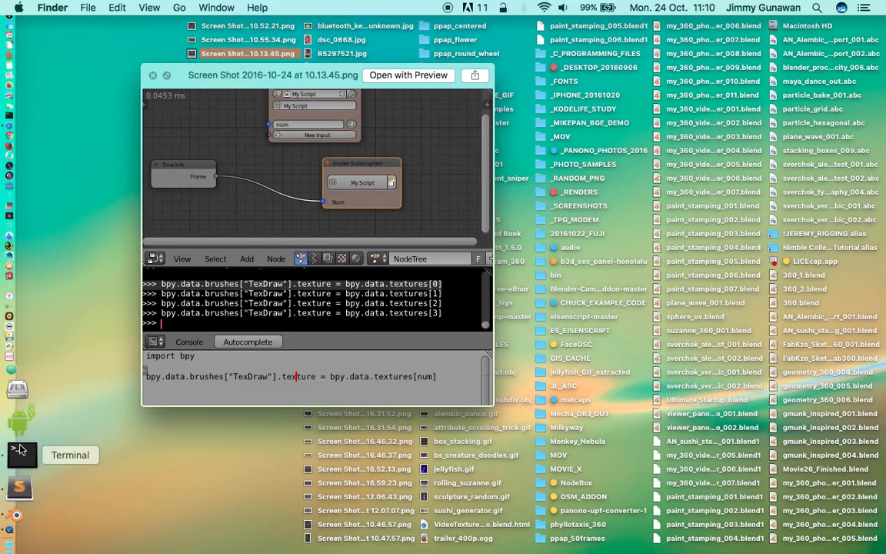
pyautogui.click(20, 450)
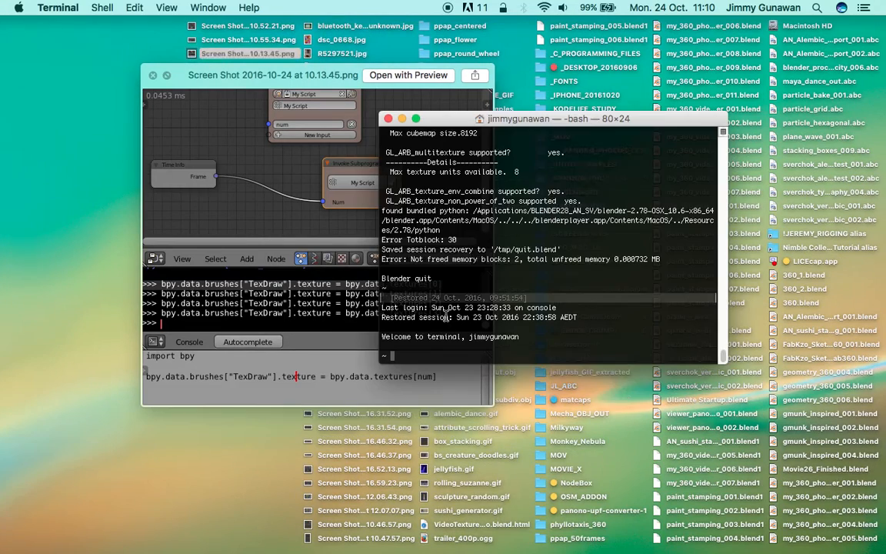
pyautogui.click(388, 118)
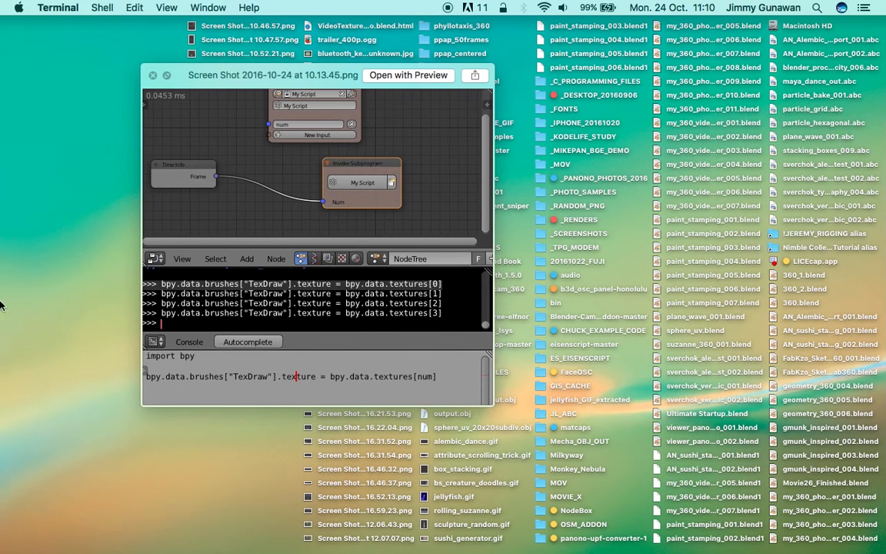
pyautogui.click(20, 459)
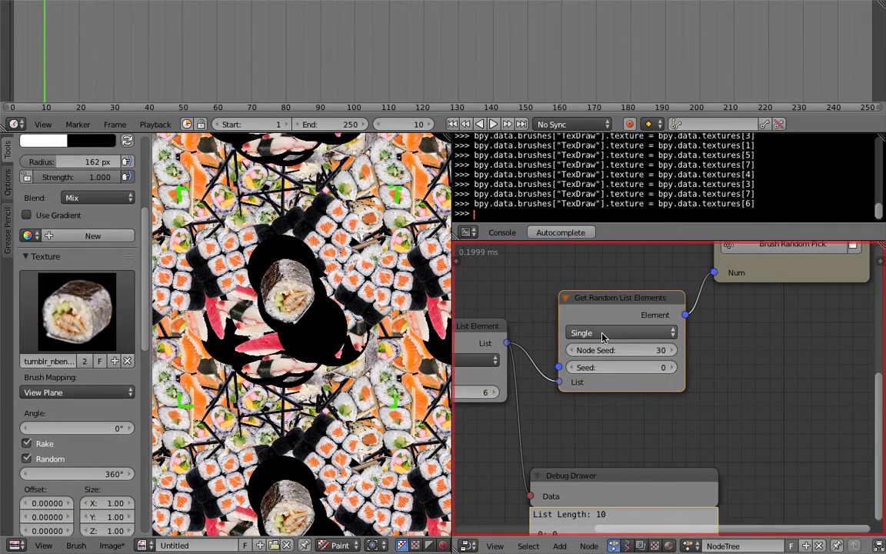
# Step: Switch the Get Random List Elements node's type to Multiple and save the file
pyautogui.click(603, 333)
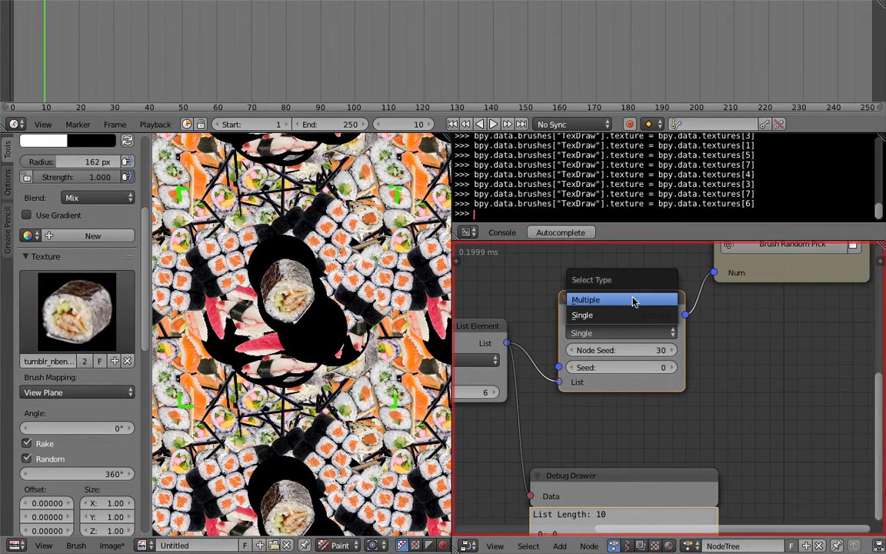
pyautogui.click(633, 301)
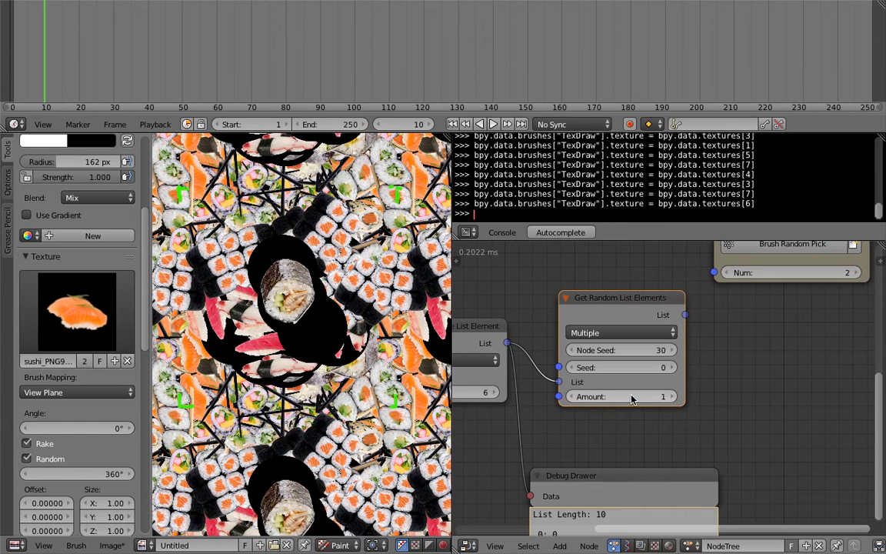
pyautogui.hotkey('ctrl', 's')
pyautogui.click(624, 391)
pyautogui.scroll(-2, 656, 381)
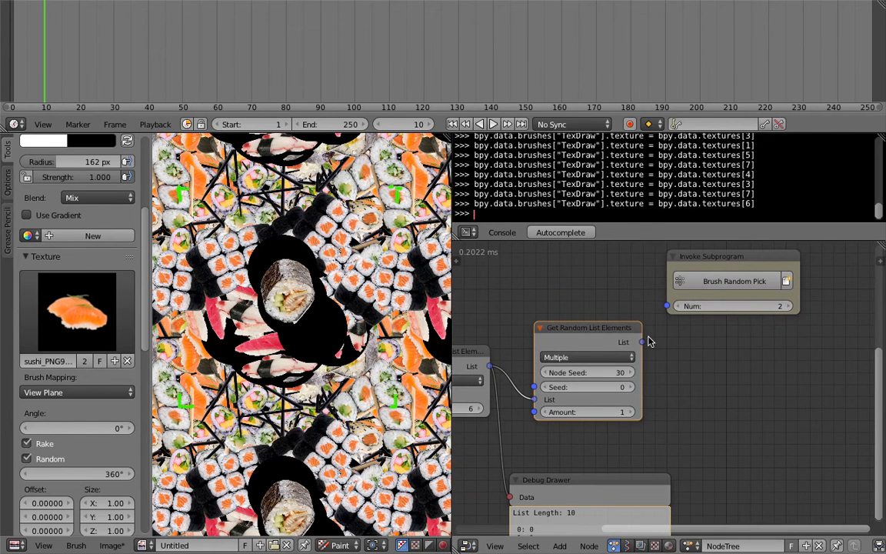
# Step: Connect the random node's List output through a Get List Element node with Index 0 to the Invoke Subprogram's Num input
pyautogui.click(673, 277)
pyautogui.hotkey('ctrl', 's')
pyautogui.click(675, 275)
pyautogui.moveTo(583, 327); pyautogui.dragTo(745, 316, button='middle')
pyautogui.scroll(-3, 692, 314)
pyautogui.hotkey('ctrl', 's')
pyautogui.click(640, 306)
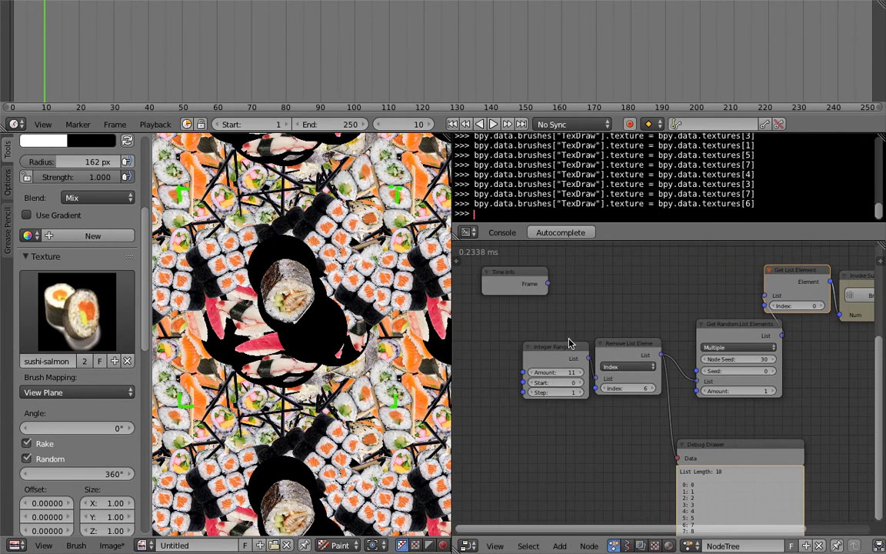
# Step: Spread the Integer Range, Remove List Element, Get Random List Elements and Debug Drawer nodes apart into a readable chain and save the file
pyautogui.moveTo(568, 345); pyautogui.dragTo(514, 352)
pyautogui.moveTo(643, 343); pyautogui.dragTo(603, 362)
pyautogui.moveTo(603, 362); pyautogui.dragTo(603, 313, button='middle')
pyautogui.moveTo(723, 389); pyautogui.dragTo(739, 384)
pyautogui.moveTo(714, 275); pyautogui.dragTo(653, 300)
pyautogui.moveTo(653, 300); pyautogui.dragTo(660, 332, button='middle')
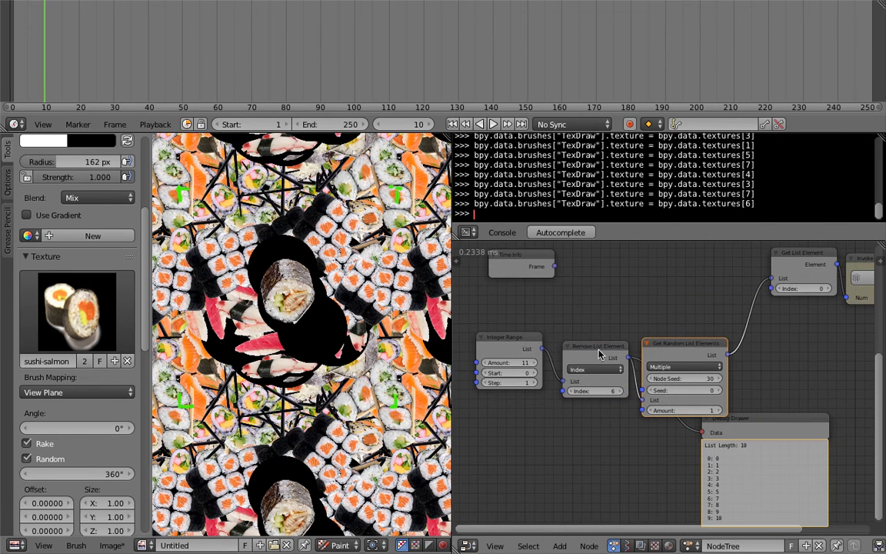
pyautogui.moveTo(600, 353); pyautogui.dragTo(582, 375)
pyautogui.moveTo(504, 338); pyautogui.dragTo(481, 359)
pyautogui.moveTo(672, 342); pyautogui.dragTo(715, 353, button='middle')
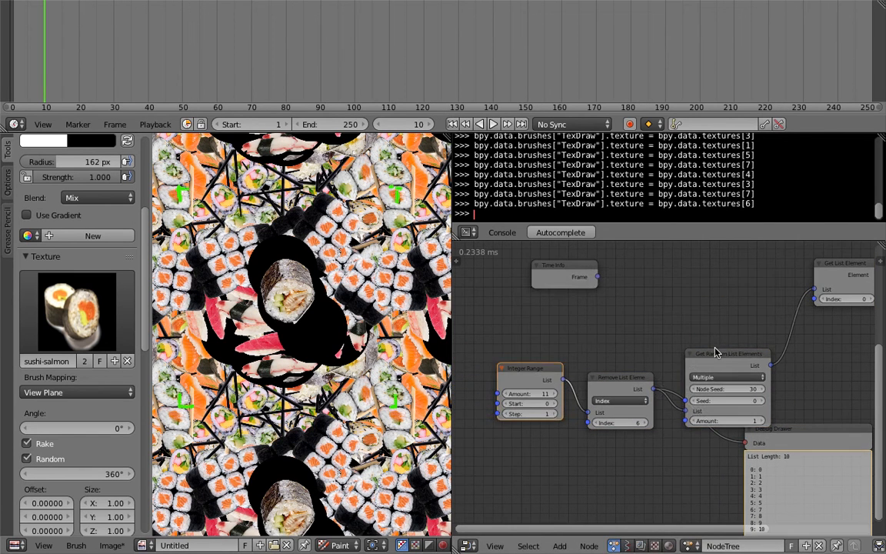
pyautogui.moveTo(714, 350); pyautogui.dragTo(725, 313)
pyautogui.hotkey('ctrl', 's')
pyautogui.click(725, 312)
pyautogui.moveTo(725, 312); pyautogui.dragTo(685, 326, button='middle')
# Step: Move the Time Info node above the Integer Range node and connect its Frame output to the Get Random List Elements node's Seed input
pyautogui.moveTo(556, 284); pyautogui.dragTo(509, 302)
pyautogui.hotkey('ctrl', 's')
pyautogui.click(614, 276)
pyautogui.scroll(1, 620, 289)
pyautogui.hotkey('ctrl', 's')
pyautogui.click(509, 300)
pyautogui.moveTo(546, 303); pyautogui.dragTo(566, 297, button='middle')
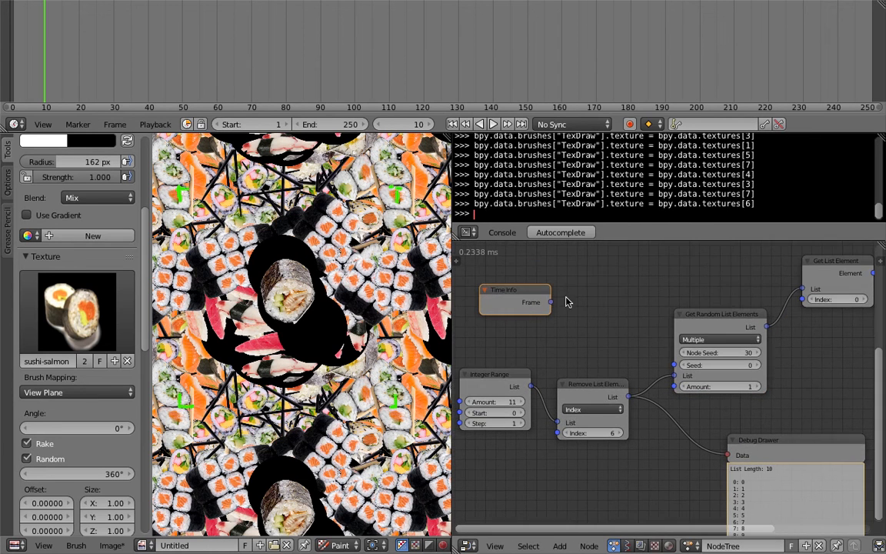
pyautogui.moveTo(559, 308)
pyautogui.mouseDown()
pyautogui.moveTo(570, 314)
pyautogui.moveTo(551, 305)
pyautogui.moveTo(674, 364)
pyautogui.mouseUp()
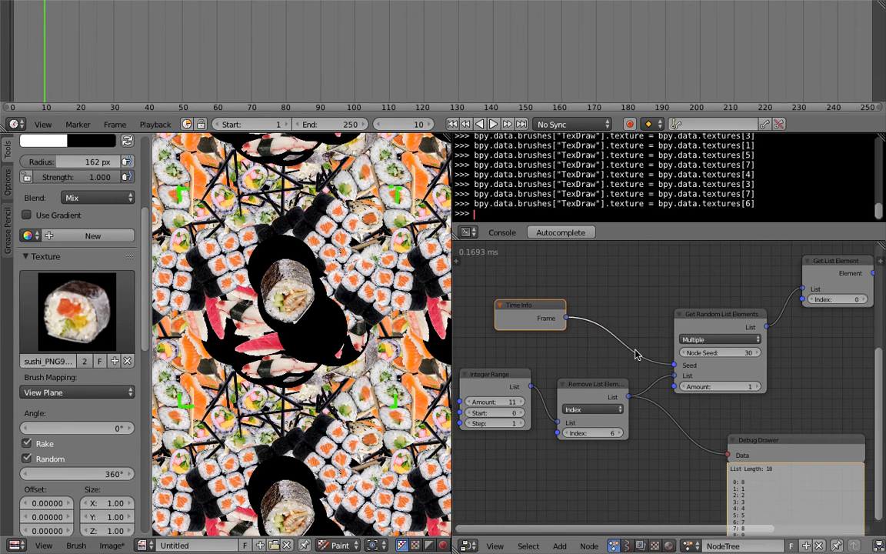
# Step: Stamp sushi across the canvas with the randomly picked brush textures, advancing the timeline to frames 11 and 12 between stamps
pyautogui.click(319, 336)
pyautogui.moveTo(294, 264)
pyautogui.mouseDown()
pyautogui.moveTo(291, 255)
pyautogui.moveTo(262, 253)
pyautogui.moveTo(259, 271)
pyautogui.mouseUp()
pyautogui.press('Right')
pyautogui.moveTo(261, 208); pyautogui.dragTo(306, 252)
pyautogui.moveTo(273, 336)
pyautogui.mouseDown()
pyautogui.moveTo(246, 292)
pyautogui.moveTo(296, 332)
pyautogui.mouseUp()
pyautogui.press('Right')
# Step: Examine the repeated sushi pattern in the image editor from far out and close up
pyautogui.scroll(-3, 321, 367)
pyautogui.scroll(-4, 327, 342)
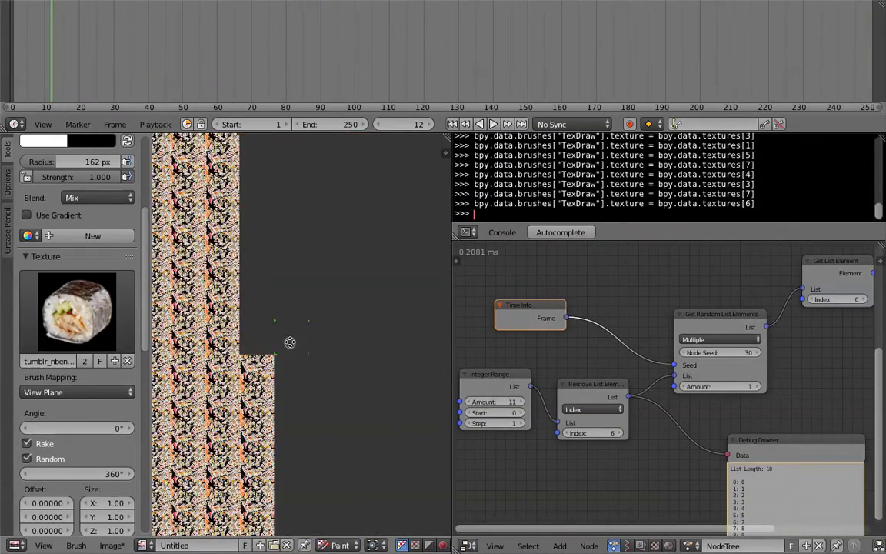
pyautogui.scroll(7, 292, 343)
pyautogui.scroll(-3, 292, 344)
pyautogui.scroll(-2, 326, 333)
pyautogui.scroll(-4, 326, 334)
pyautogui.scroll(-2, 274, 331)
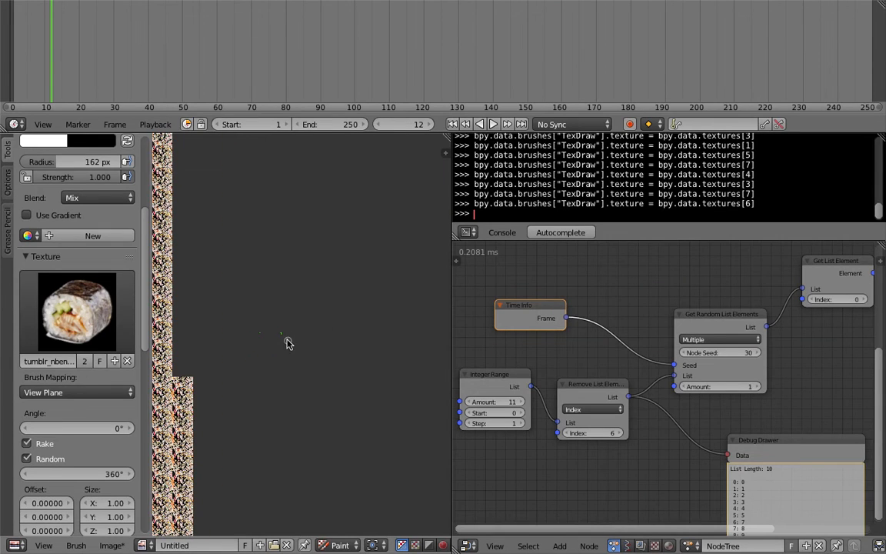
pyautogui.scroll(4, 288, 342)
pyautogui.scroll(5, 323, 343)
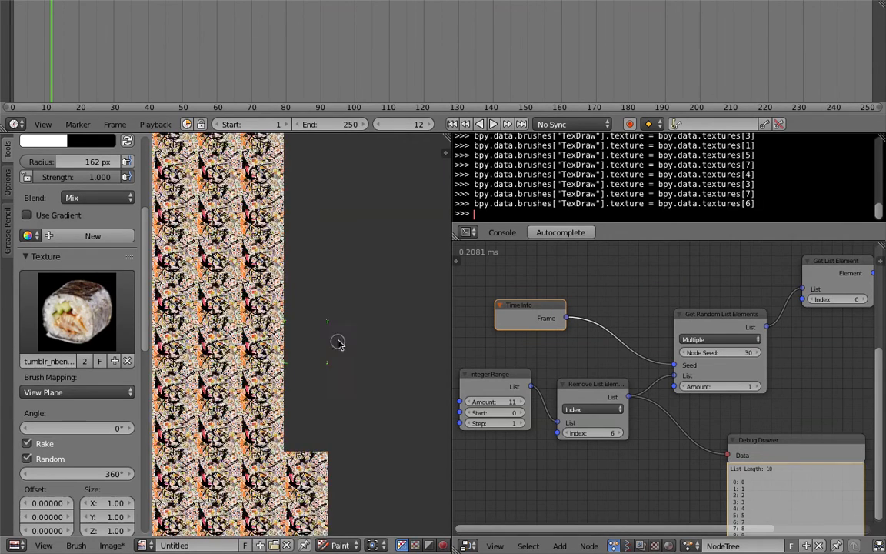
pyautogui.scroll(2, 336, 340)
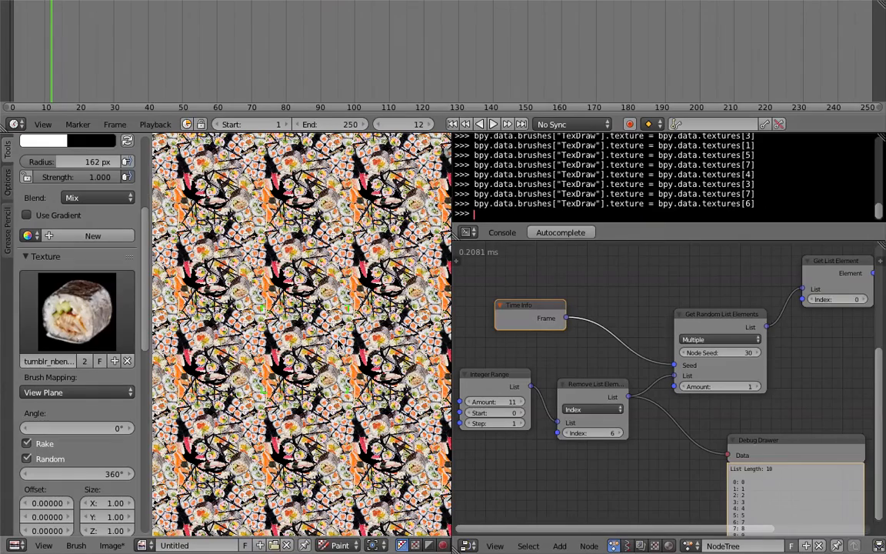
pyautogui.scroll(3, 323, 293)
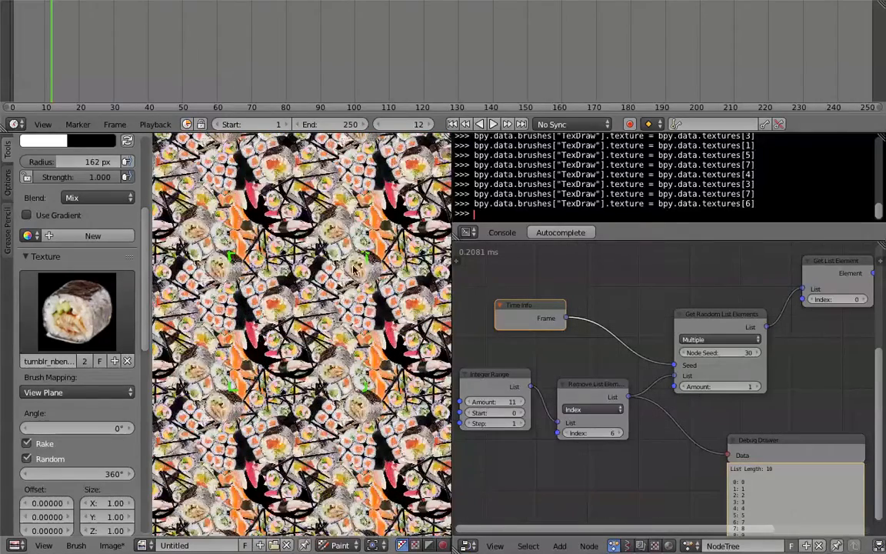
# Step: Widen the image editor, narrowing the console and node editor beside it
pyautogui.moveTo(354, 263); pyautogui.dragTo(327, 263, button='middle')
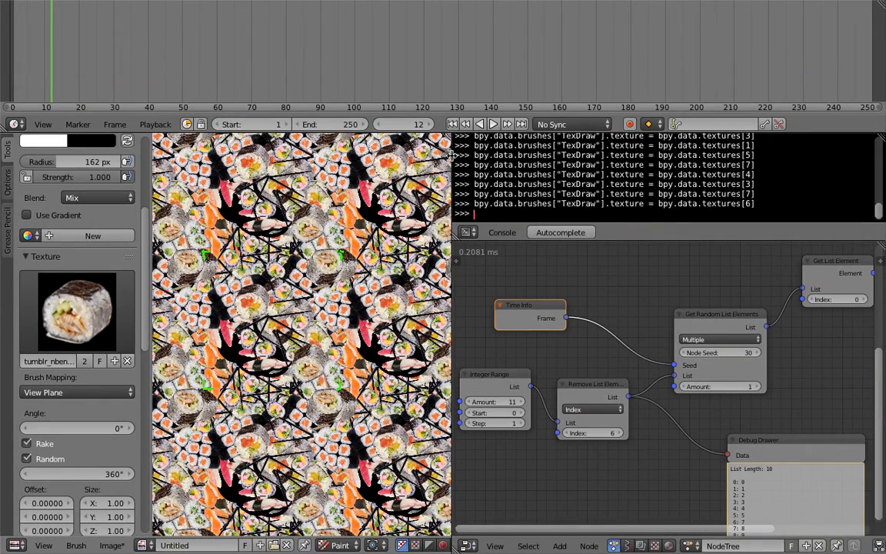
pyautogui.moveTo(453, 156); pyautogui.dragTo(522, 158)
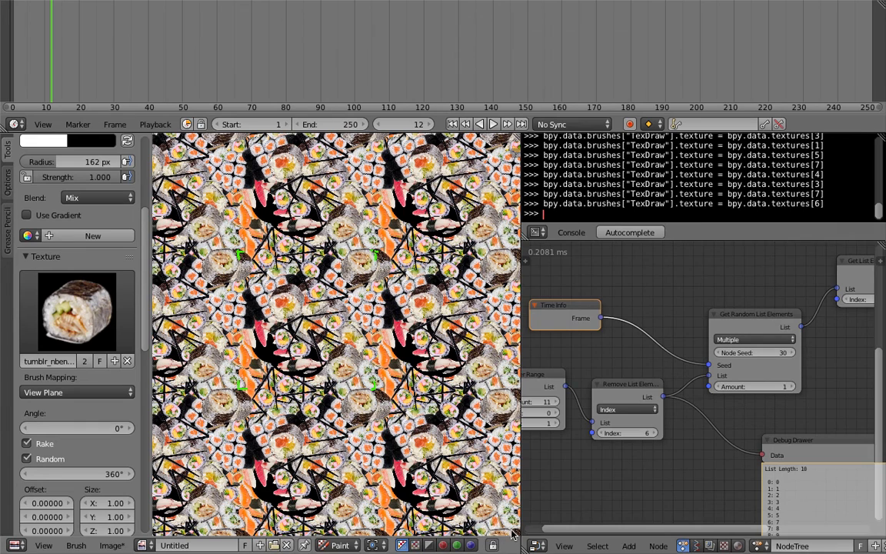
pyautogui.moveTo(526, 469); pyautogui.dragTo(593, 469)
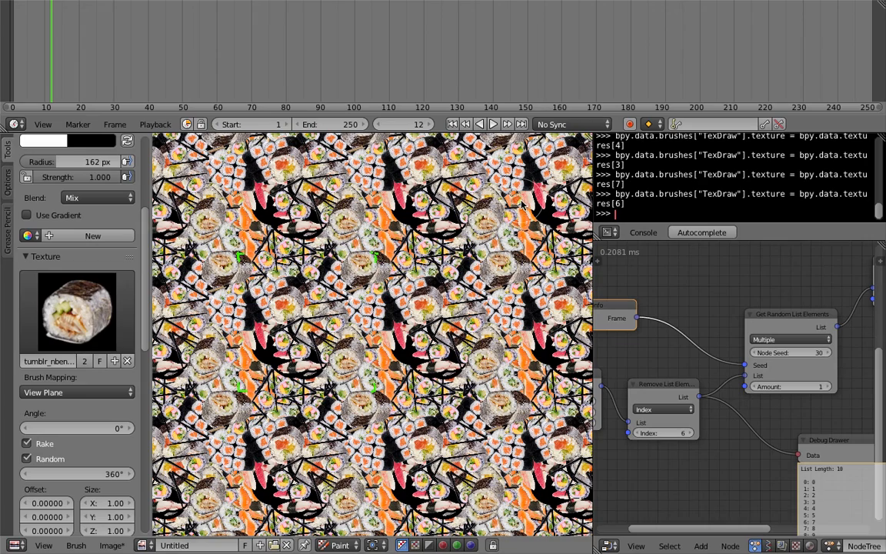
# Step: Change the grease pencil palette's stroke colour to cyan in the image editor's properties, and hide the properties again
pyautogui.press('n')
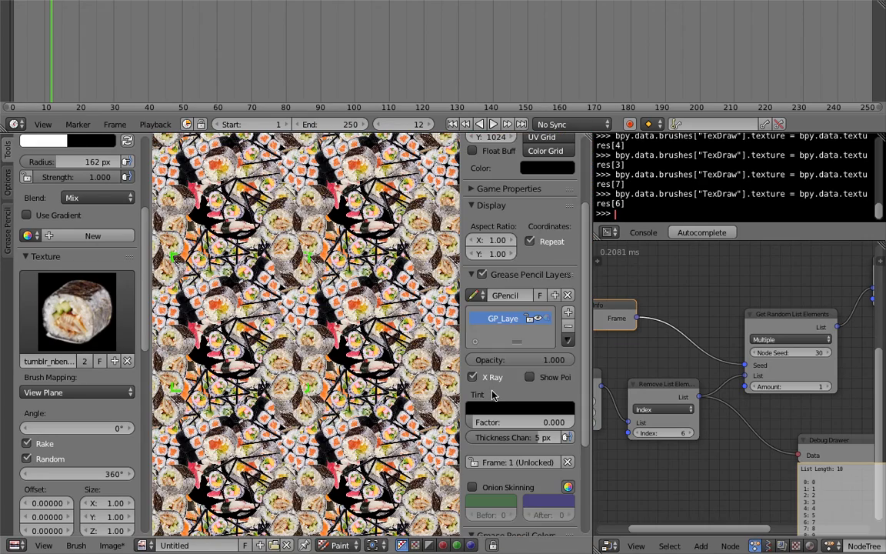
pyautogui.press('n')
pyautogui.press('n')
pyautogui.press('n')
pyautogui.press('n')
pyautogui.scroll(-5, 523, 346)
pyautogui.click(505, 486)
pyautogui.moveTo(473, 344)
pyautogui.mouseDown()
pyautogui.moveTo(572, 327)
pyautogui.moveTo(563, 381)
pyautogui.moveTo(568, 329)
pyautogui.moveTo(585, 361)
pyautogui.moveTo(584, 308)
pyautogui.mouseUp()
pyautogui.moveTo(556, 350); pyautogui.dragTo(529, 307)
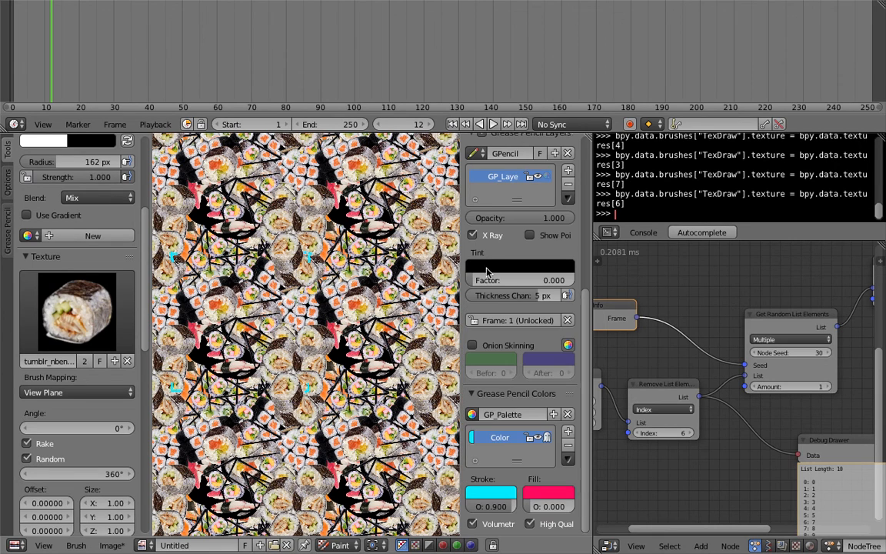
pyautogui.press('n')
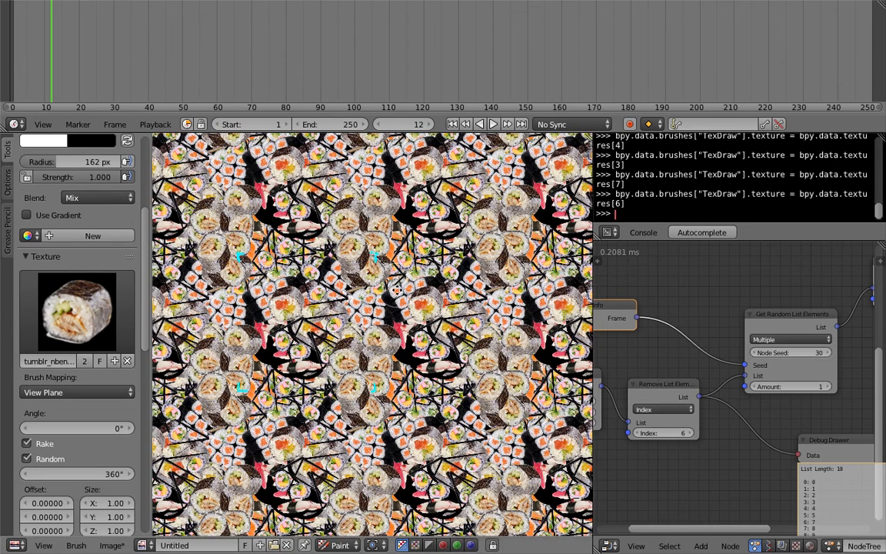
# Step: Paint strokes of the current maki roll texture over the tiled sushi pattern
pyautogui.moveTo(328, 261); pyautogui.dragTo(380, 273, button='middle')
pyautogui.moveTo(414, 286)
pyautogui.mouseDown()
pyautogui.moveTo(350, 242)
pyautogui.moveTo(285, 266)
pyautogui.mouseUp()
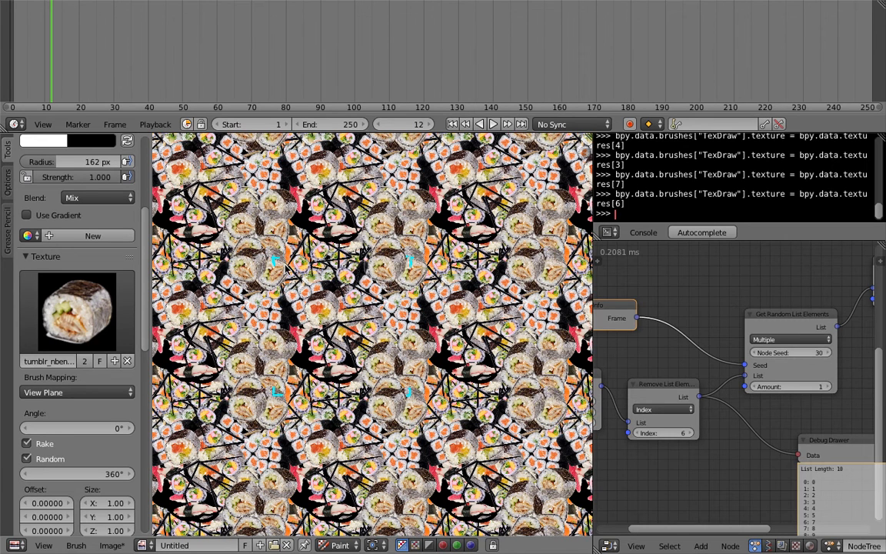
pyautogui.click(285, 314)
pyautogui.moveTo(286, 318)
pyautogui.mouseDown()
pyautogui.moveTo(392, 299)
pyautogui.moveTo(380, 294)
pyautogui.mouseUp()
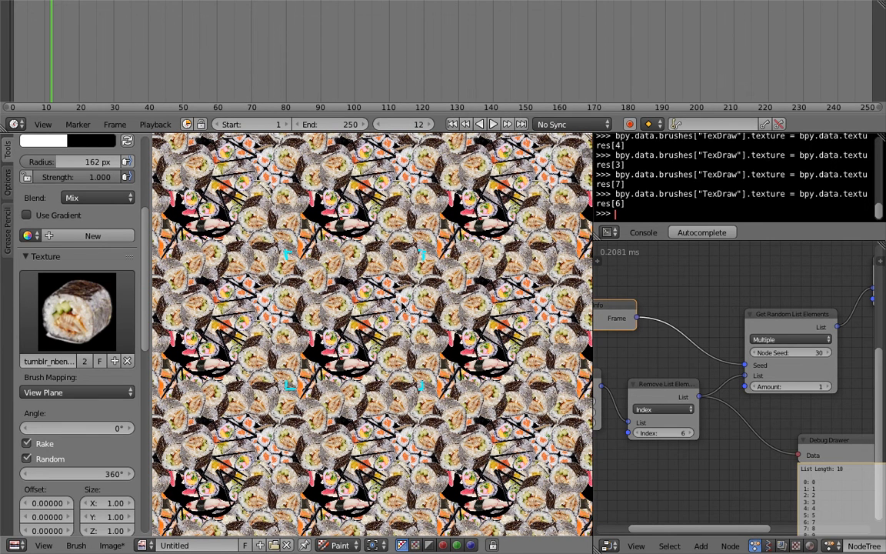
# Step: Play the animation to cycle the brush textures, pausing at frame 24 before resuming playback
pyautogui.hotkey('alt', 'a')
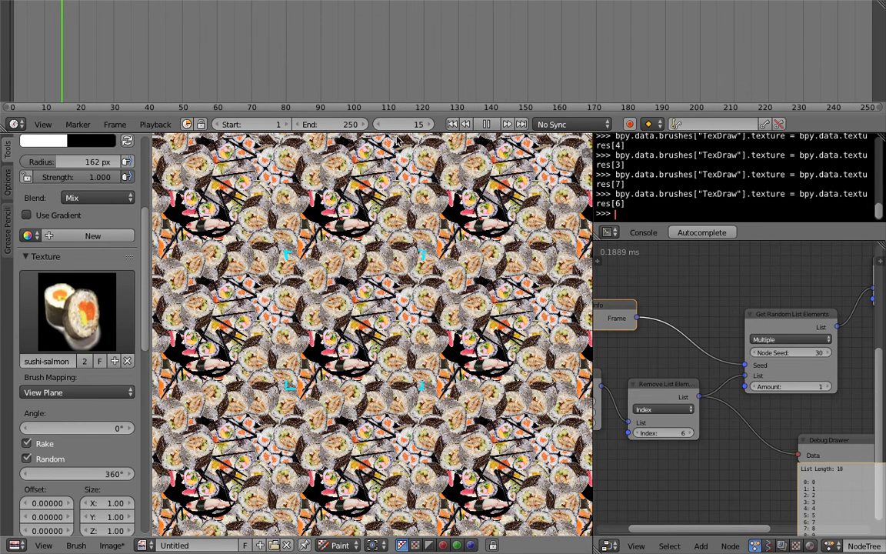
pyautogui.click(486, 124)
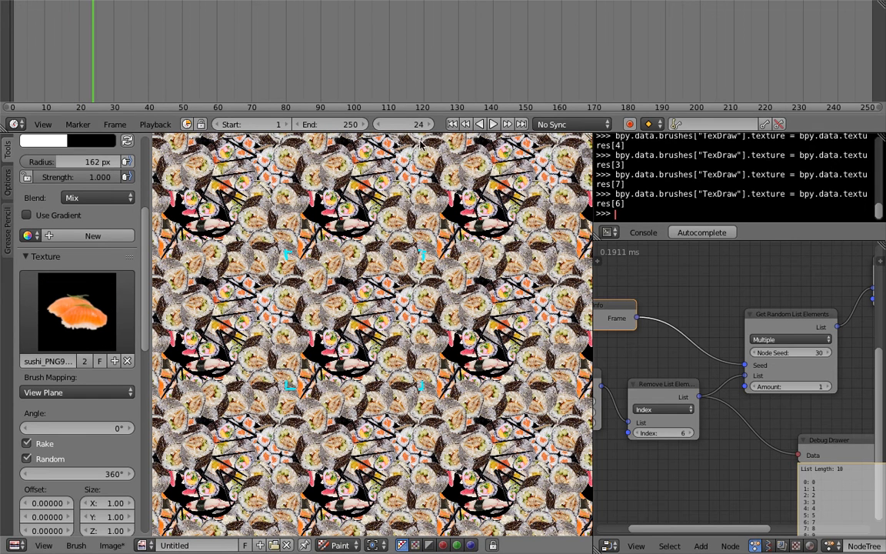
pyautogui.click(493, 124)
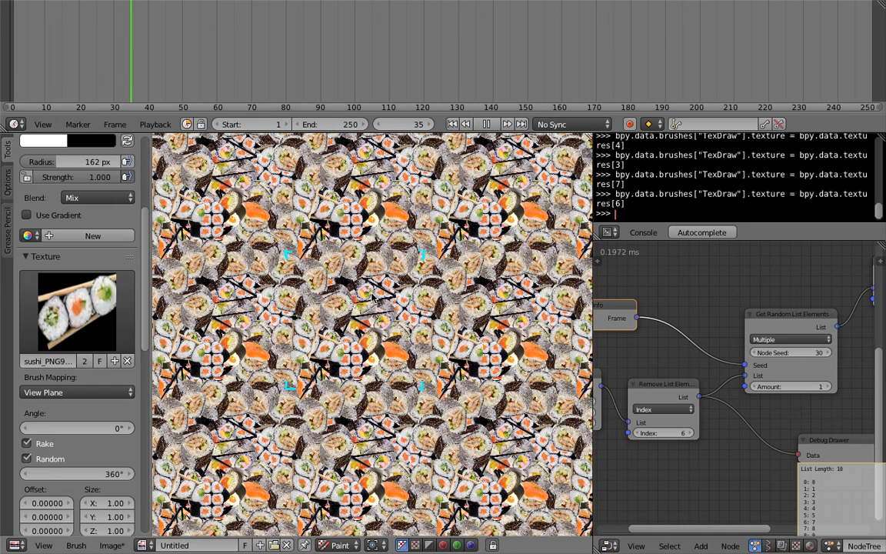
# Step: Stamp the changing sushi textures all over the repeating tile while the animation keeps playing
pyautogui.scroll(2, 369, 261)
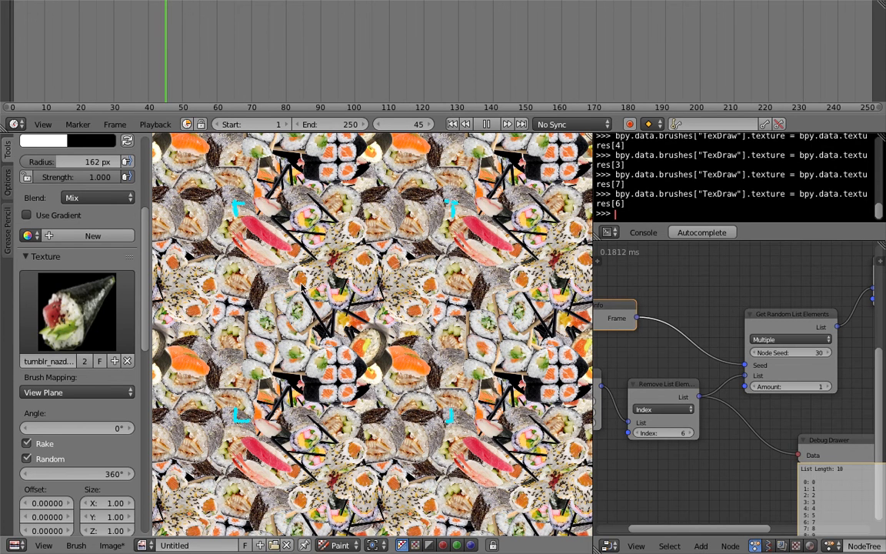
pyautogui.click(417, 405)
pyautogui.click(417, 369)
pyautogui.click(296, 344)
pyautogui.click(312, 295)
pyautogui.click(308, 284)
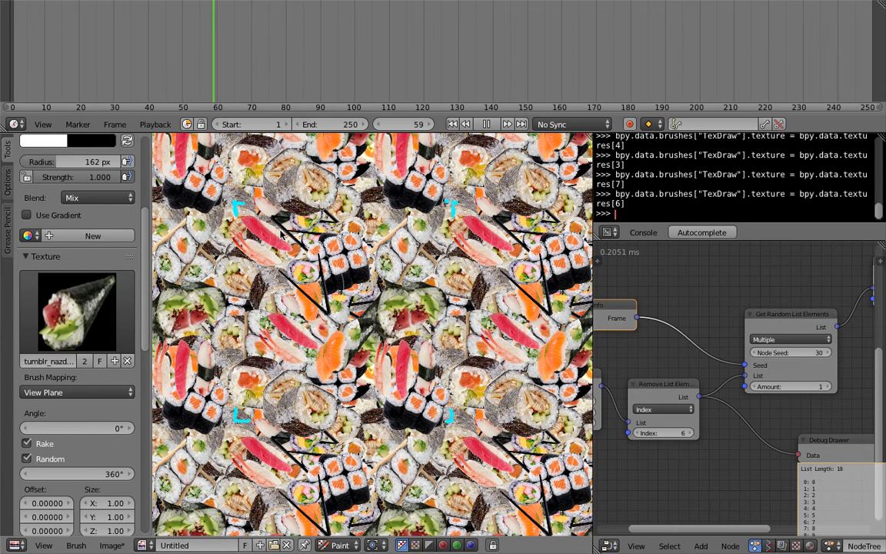
pyautogui.click(289, 263)
pyautogui.click(312, 236)
pyautogui.click(373, 254)
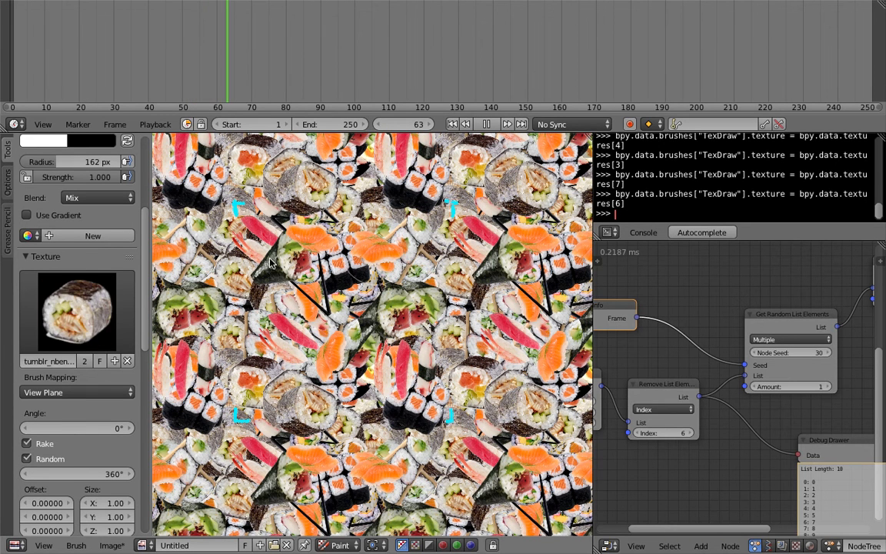
pyautogui.click(331, 230)
pyautogui.click(302, 271)
pyautogui.click(267, 308)
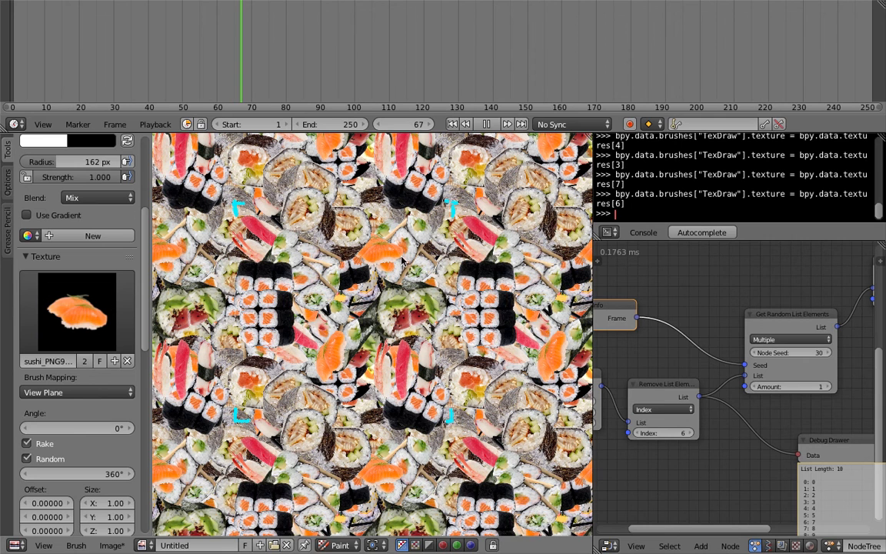
pyautogui.click(323, 254)
pyautogui.click(362, 266)
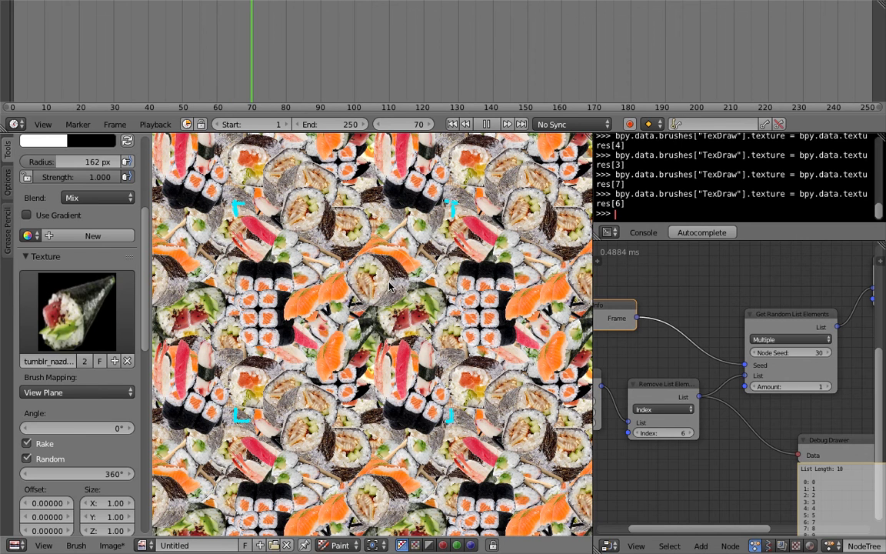
pyautogui.moveTo(389, 286); pyautogui.dragTo(392, 287, button='middle')
pyautogui.click(375, 307)
pyautogui.click(349, 334)
pyautogui.click(314, 343)
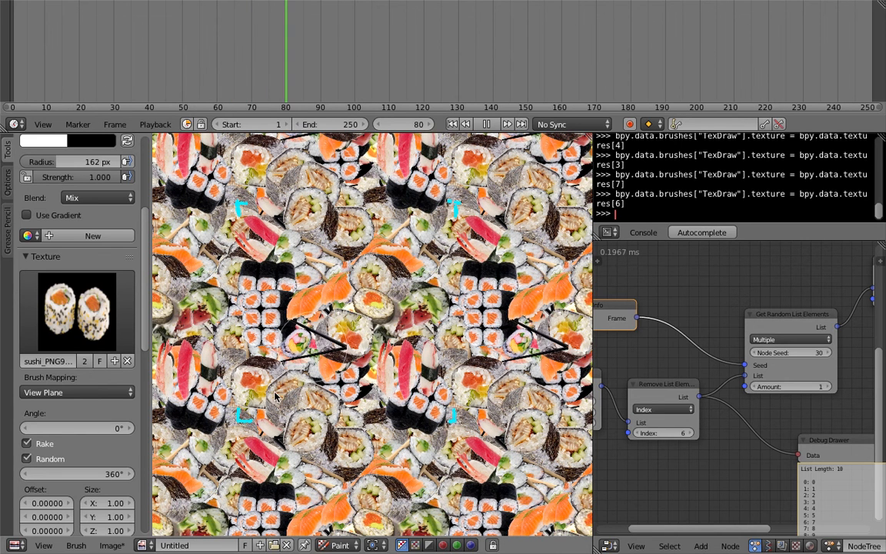
pyautogui.click(291, 378)
pyautogui.click(333, 397)
pyautogui.click(379, 378)
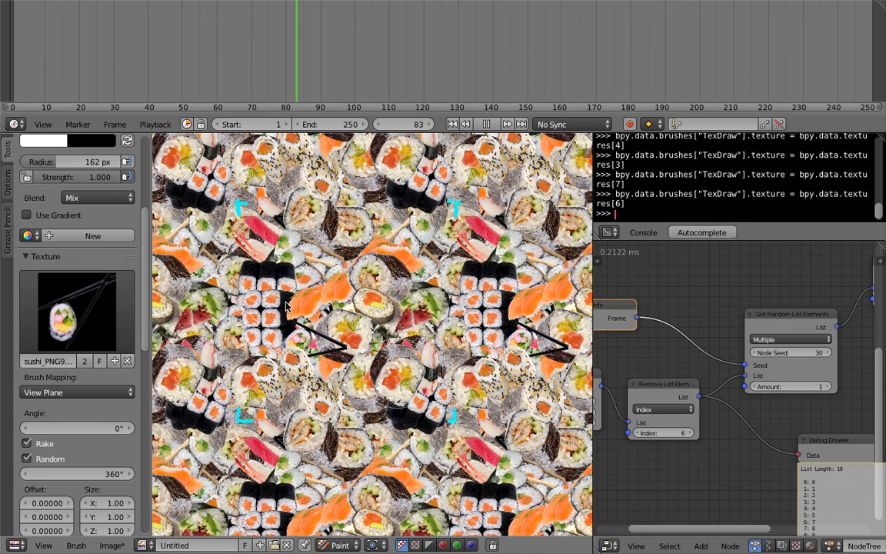
pyautogui.click(356, 271)
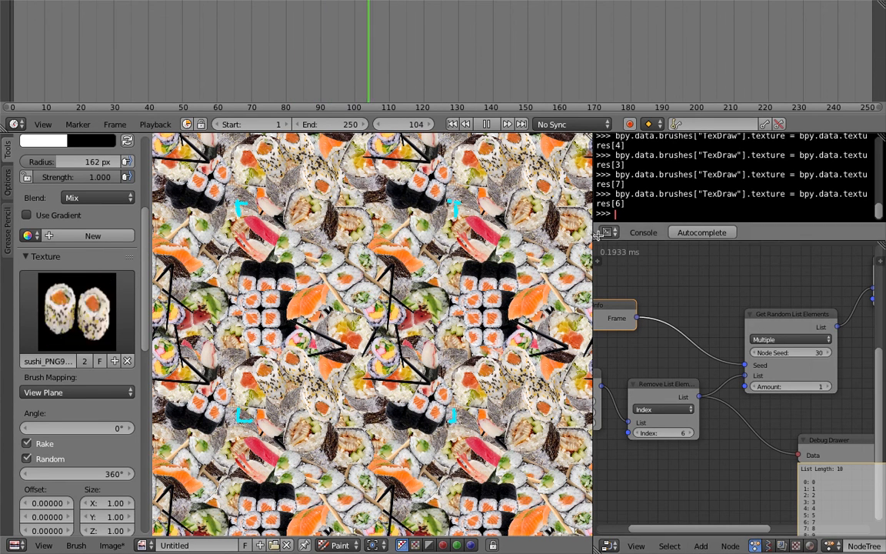
# Step: Merge the node editor and Python console areas away so the image editor fills the full window width
pyautogui.moveTo(604, 273); pyautogui.dragTo(606, 276)
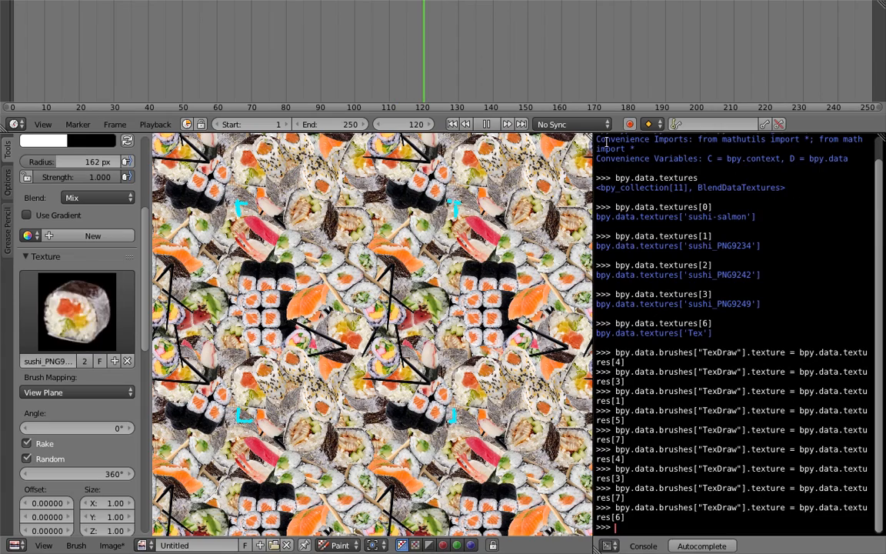
pyautogui.moveTo(598, 550); pyautogui.dragTo(779, 544)
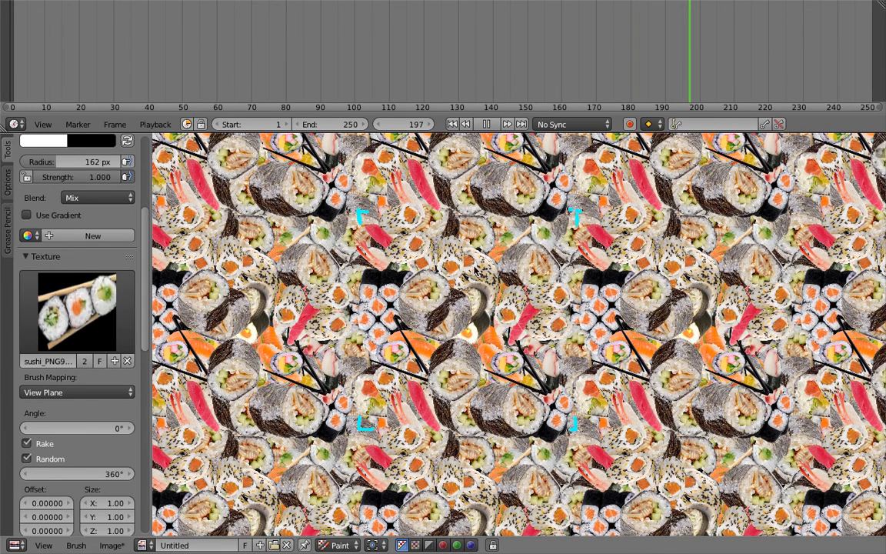
pyautogui.scroll(-6, 567, 349)
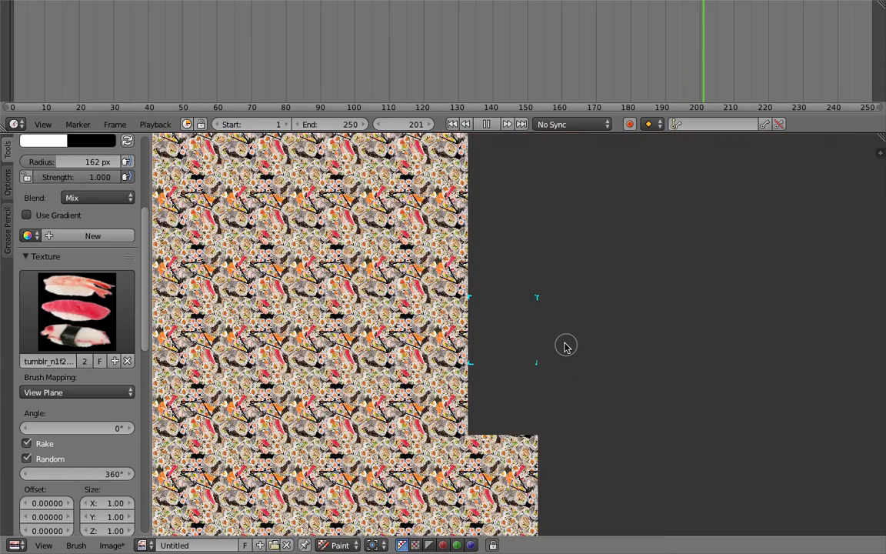
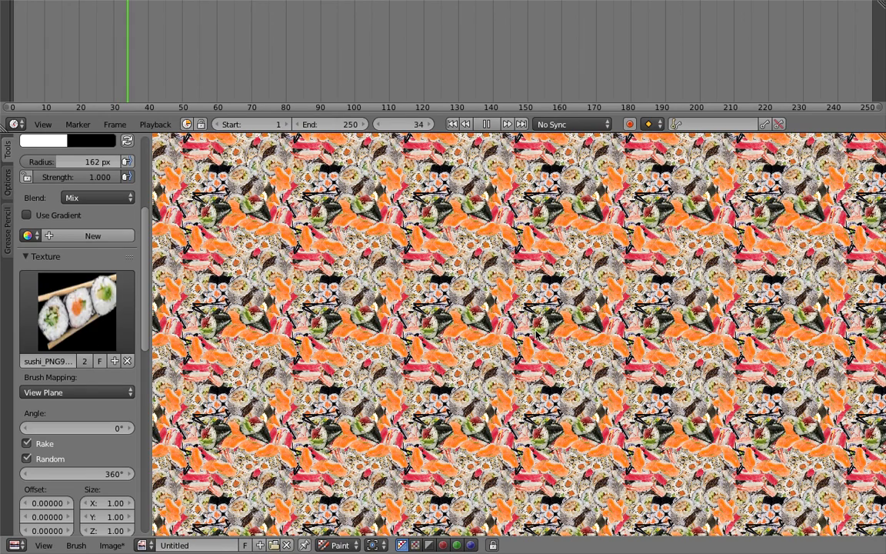
# Step: Stop playback, returning to frame 24, and paint the salmon nigiri texture across the tiled pattern
pyautogui.press('Escape')
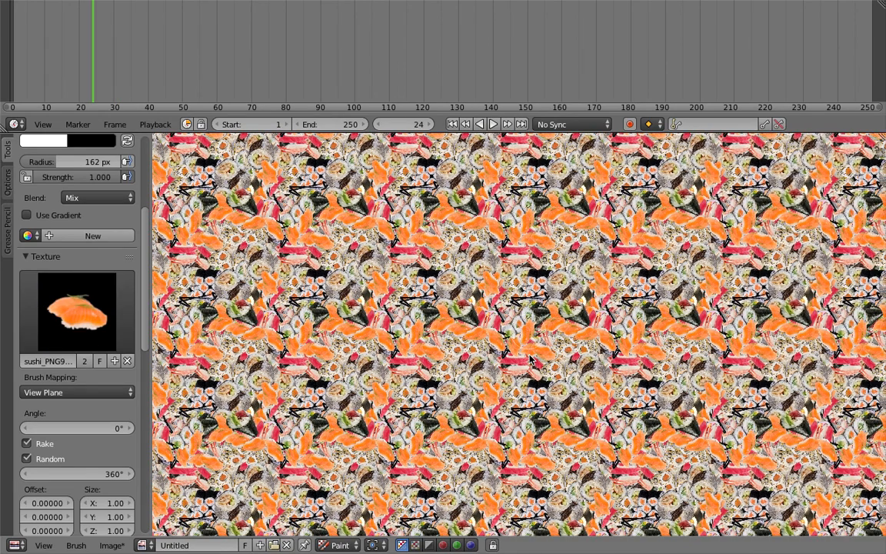
pyautogui.click(469, 307)
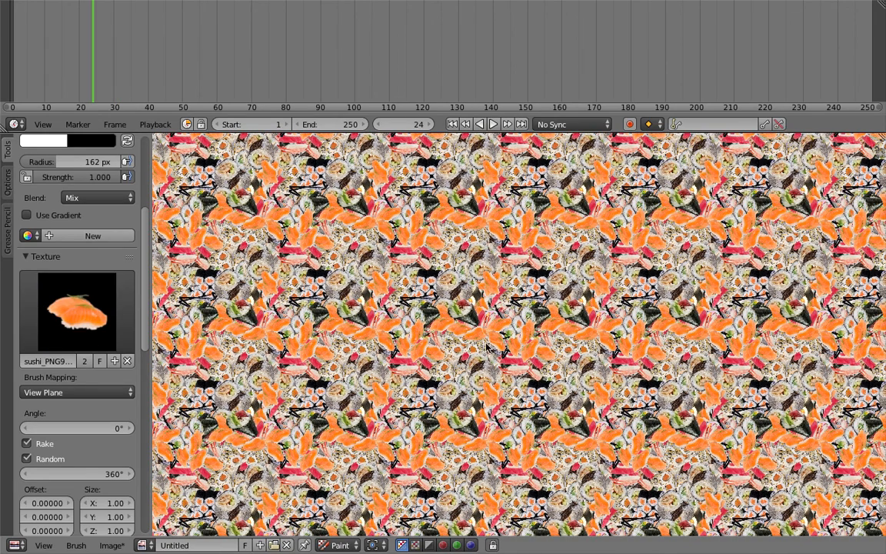
pyautogui.moveTo(543, 303); pyautogui.dragTo(528, 372)
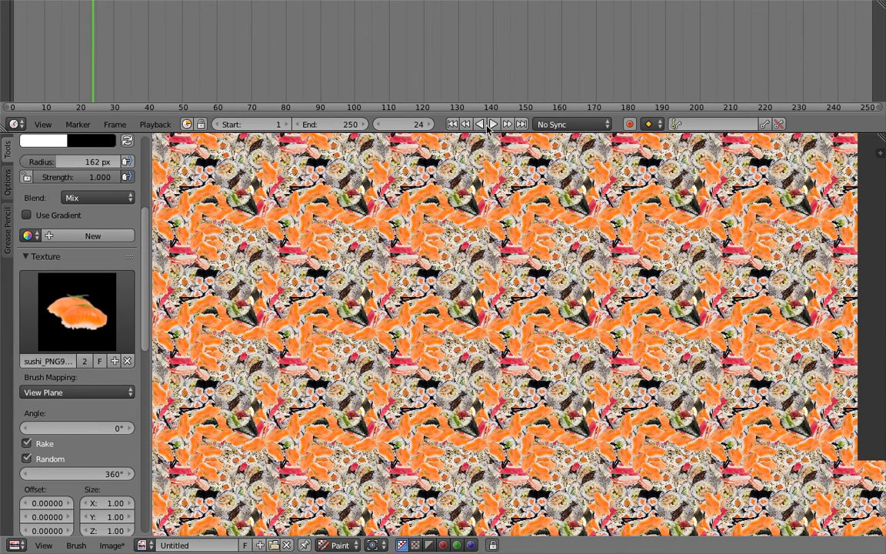
# Step: Play the animation to frame 36 and paint the chopsticks-and-roll texture across the pattern
pyautogui.hotkey('alt', 'a')
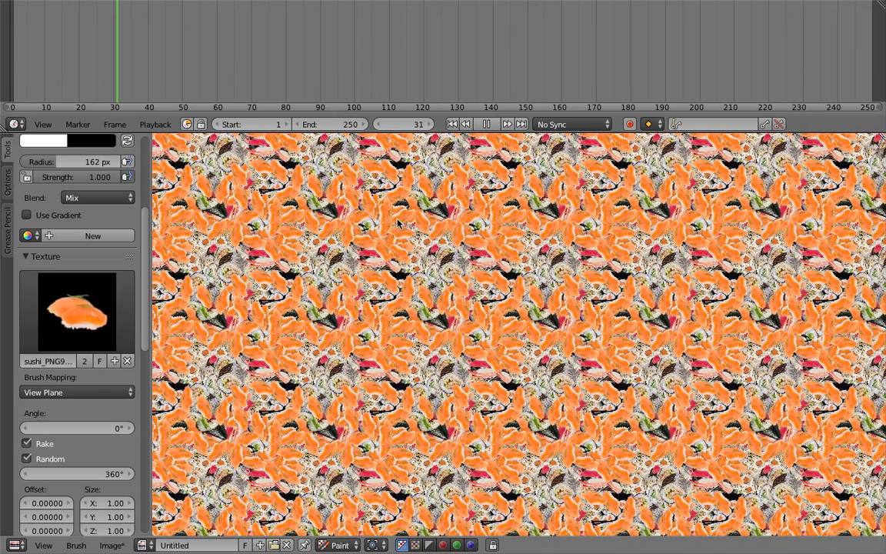
pyautogui.hotkey('alt', 'a')
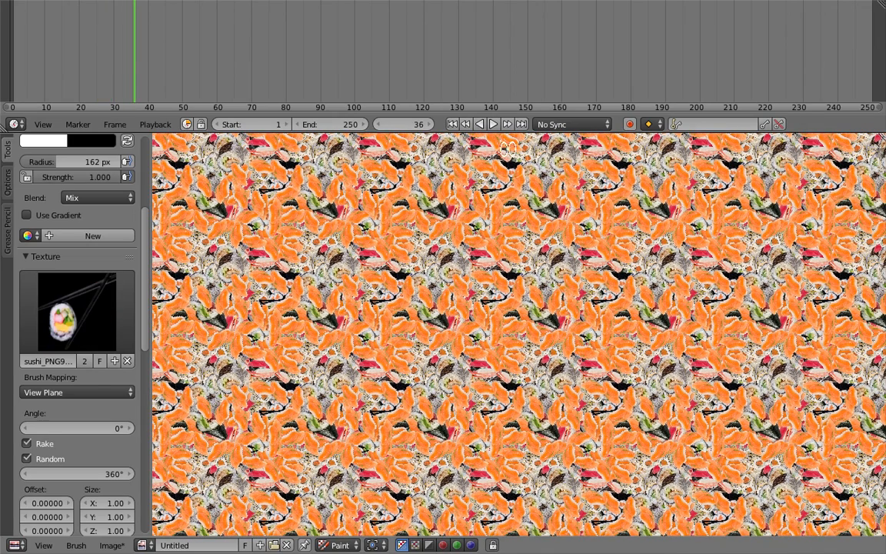
pyautogui.moveTo(452, 337); pyautogui.dragTo(484, 314, button='middle')
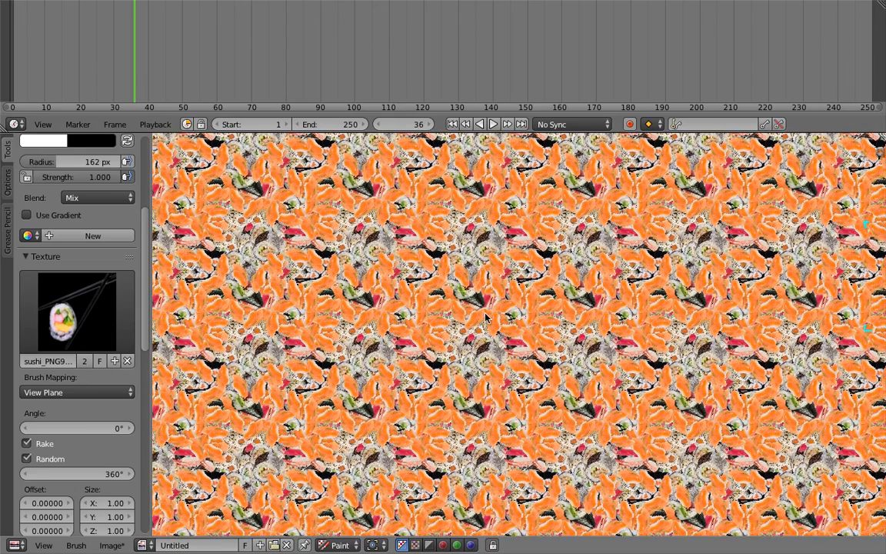
pyautogui.click(486, 316)
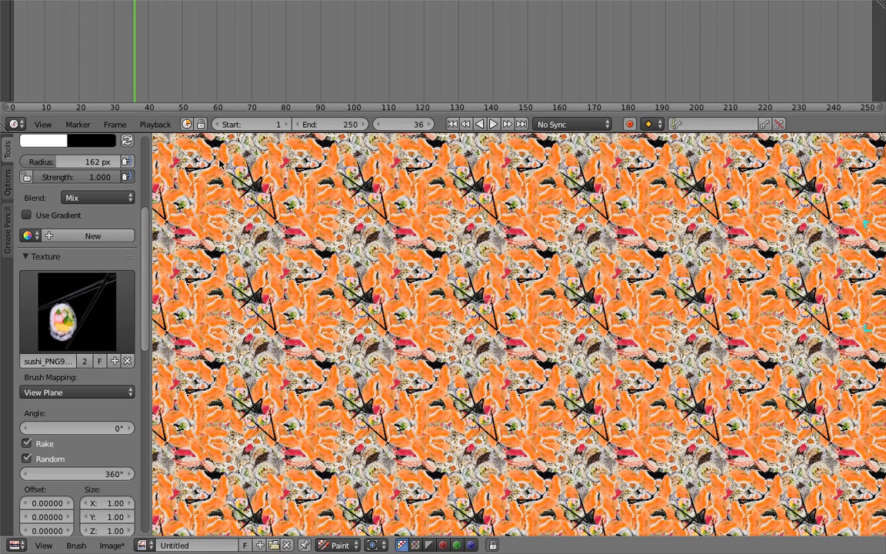
pyautogui.click(336, 421)
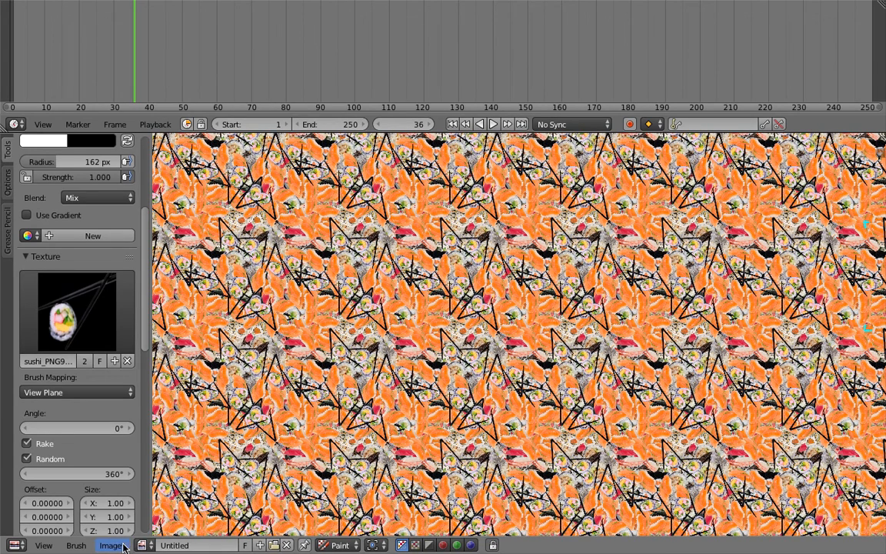
# Step: Save the painted image as sushi_texture_001.png in the Desktop folder
pyautogui.click(112, 545)
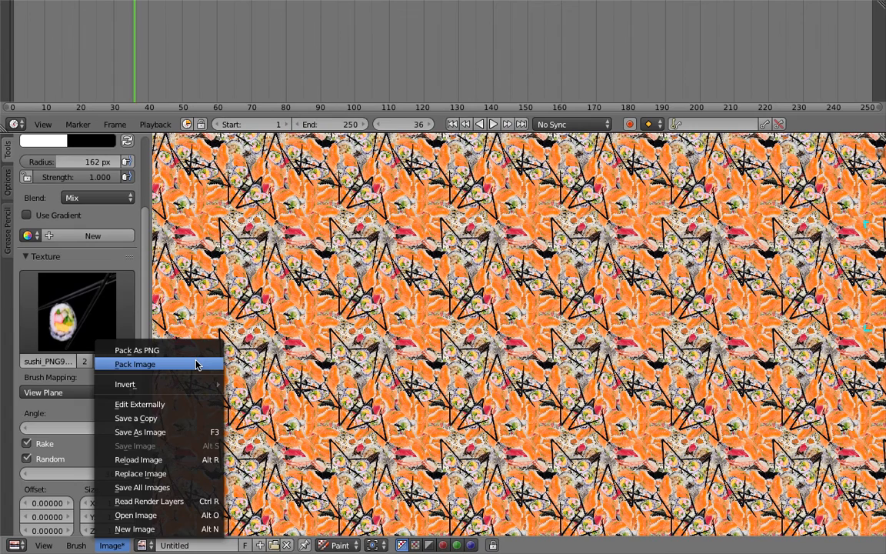
pyautogui.click(175, 388)
pyautogui.click(207, 63)
pyautogui.moveTo(206, 62); pyautogui.dragTo(126, 49)
pyautogui.write('sushi')
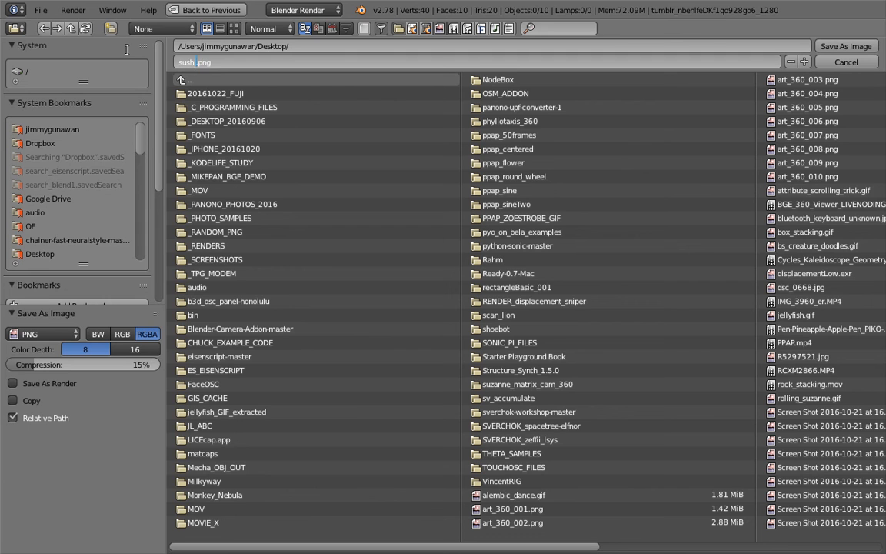
pyautogui.write('_texture_001')
pyautogui.click(838, 46)
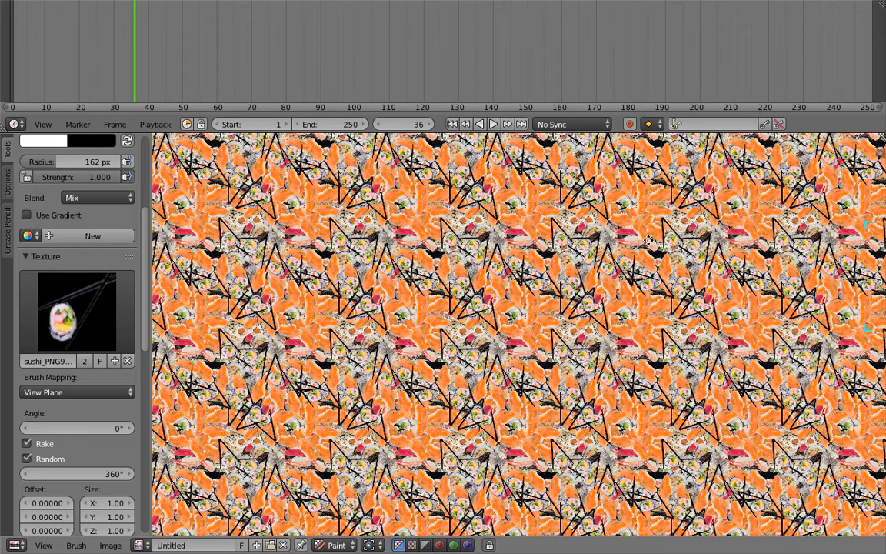
# Step: Replace the timeline with an Info editor collapsed to its header, and switch the screen layout to UV Editing
pyautogui.moveTo(648, 240); pyautogui.dragTo(614, 237, button='middle')
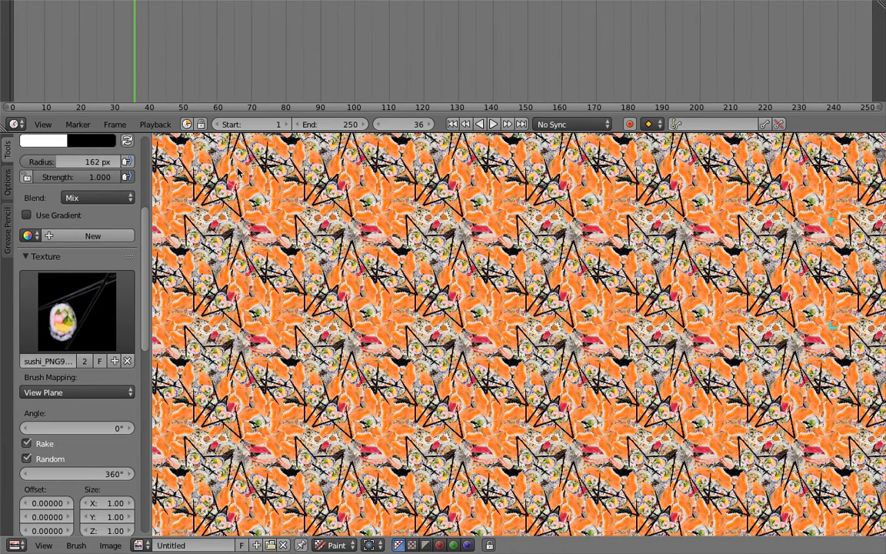
pyautogui.moveTo(261, 4)
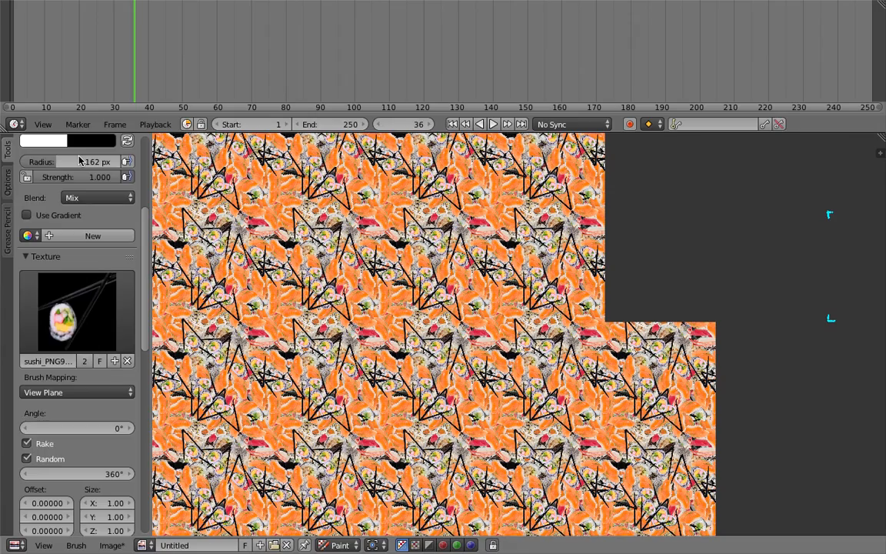
pyautogui.click(17, 124)
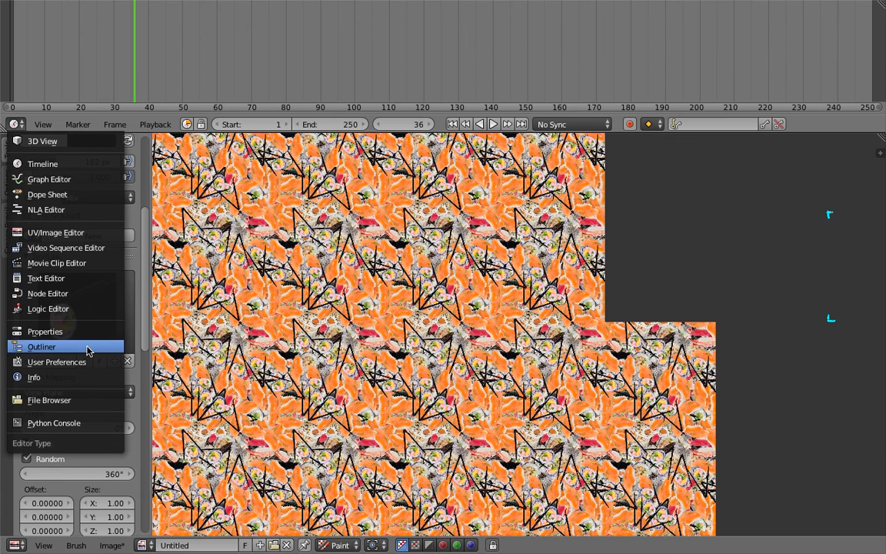
pyautogui.click(46, 377)
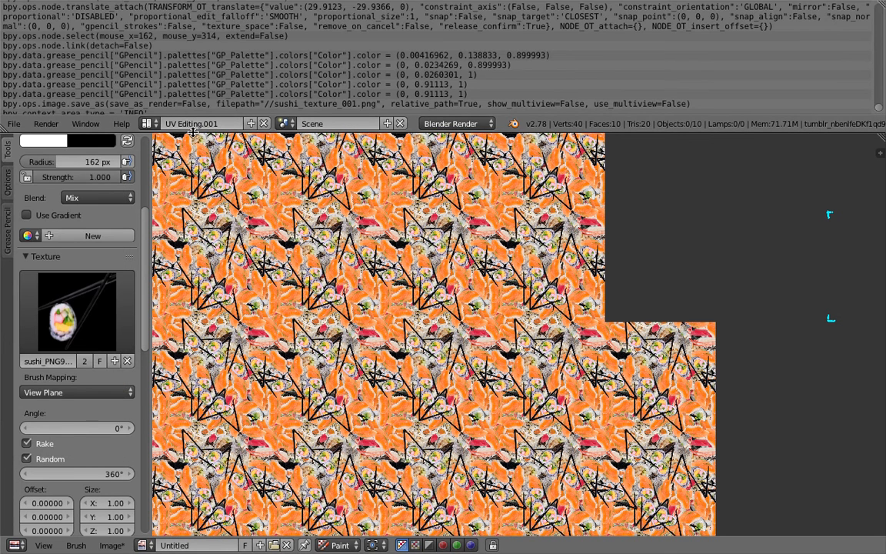
pyautogui.moveTo(192, 130); pyautogui.dragTo(208, 2)
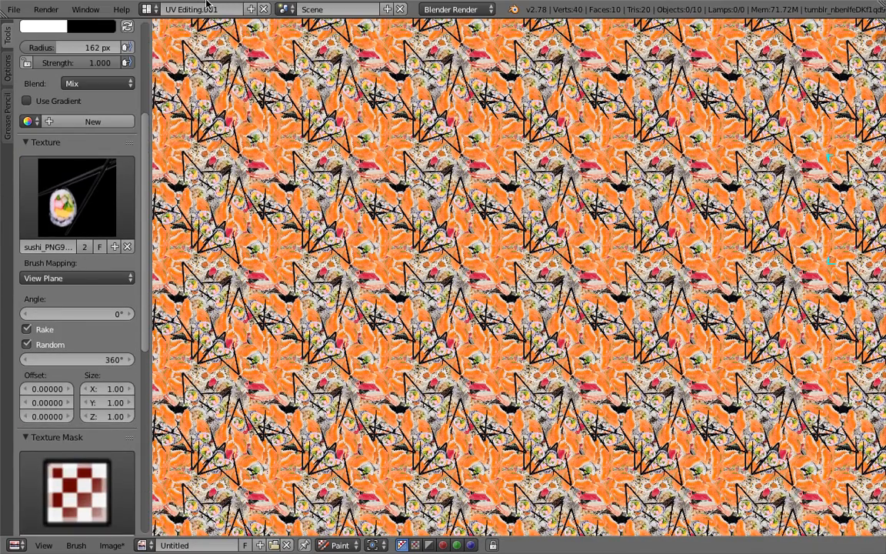
pyautogui.click(146, 9)
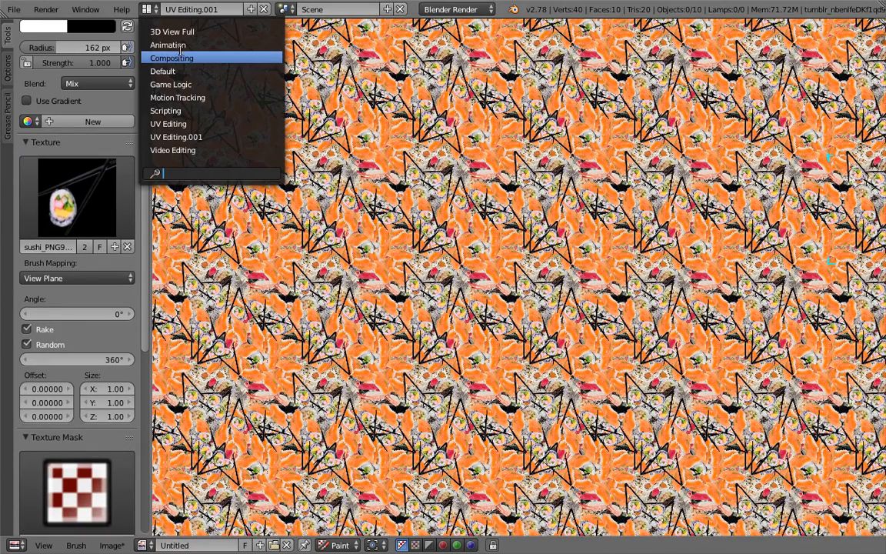
pyautogui.click(196, 123)
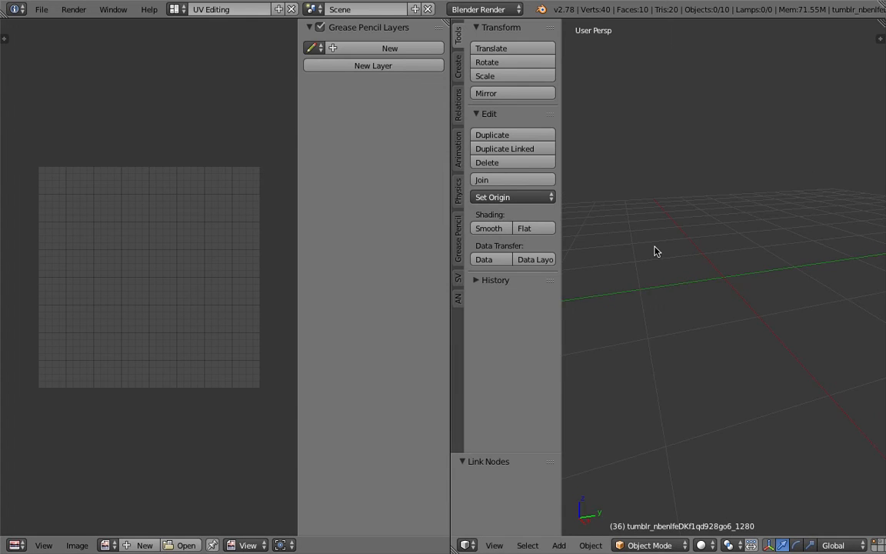
# Step: Delete all ten image planes from the scene, with the 3D view's tool shelf hidden
pyautogui.moveTo(694, 248); pyautogui.dragTo(562, 252, button='middle')
pyautogui.press('t')
pyautogui.scroll(-3, 615, 219)
pyautogui.moveTo(636, 206); pyautogui.dragTo(603, 271, button='middle')
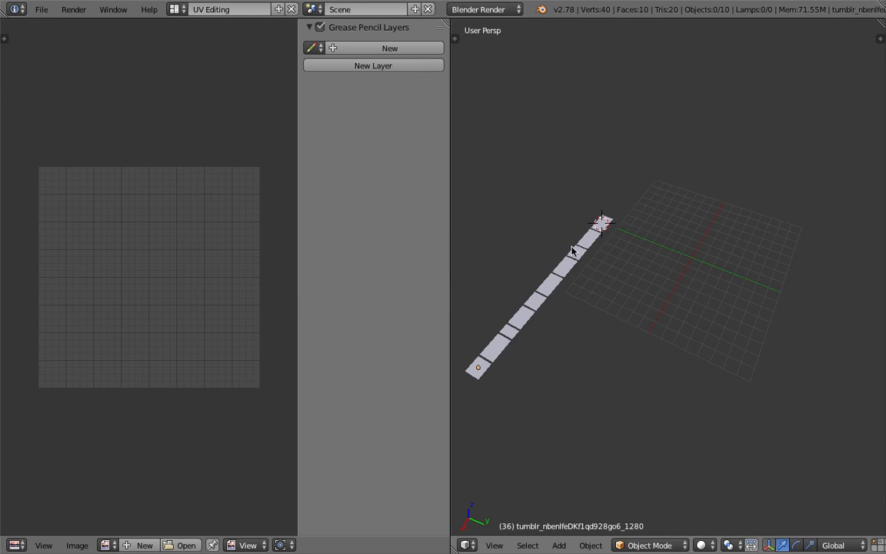
pyautogui.moveTo(584, 236); pyautogui.dragTo(595, 227, button='middle')
pyautogui.press('a')
pyautogui.scroll(-2, 551, 221)
pyautogui.press('a')
pyautogui.press('b')
pyautogui.moveTo(528, 205); pyautogui.dragTo(718, 413)
pyautogui.press('Delete')
# Step: Add a cube mesh and reset its location to the world origin
pyautogui.scroll(6, 676, 296)
pyautogui.hotkey('shift', 'a')
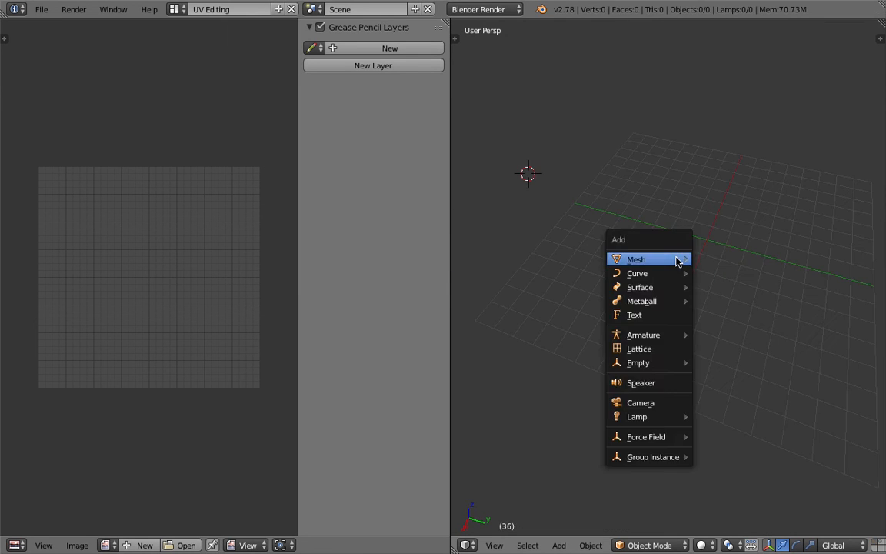
pyautogui.moveTo(676, 260)
pyautogui.click(714, 273)
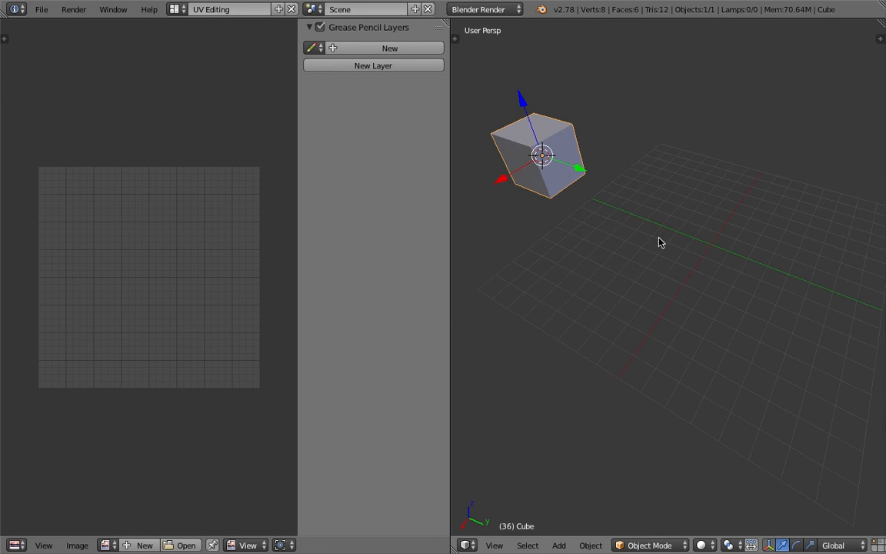
pyautogui.hotkey('alt', 'g')
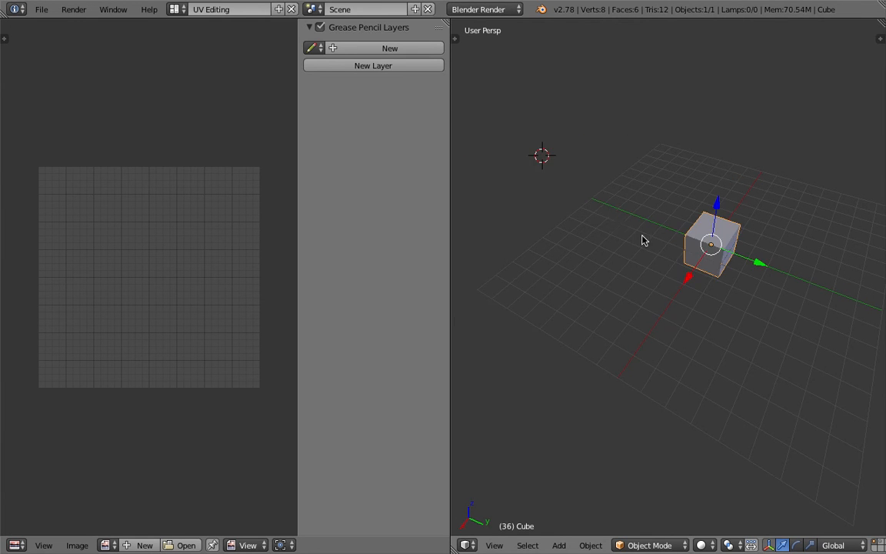
pyautogui.scroll(6, 648, 239)
pyautogui.keyDown('shift'); pyautogui.moveTo(796, 212); pyautogui.dragTo(710, 285, button='middle'); pyautogui.keyUp('shift')
pyautogui.moveTo(765, 254); pyautogui.dragTo(720, 209, button='middle')
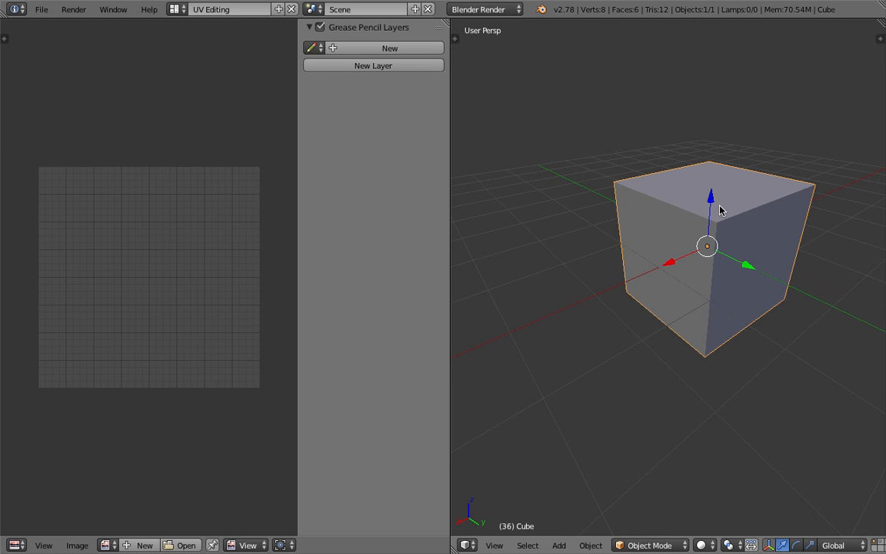
pyautogui.moveTo(713, 208); pyautogui.dragTo(702, 291, button='middle')
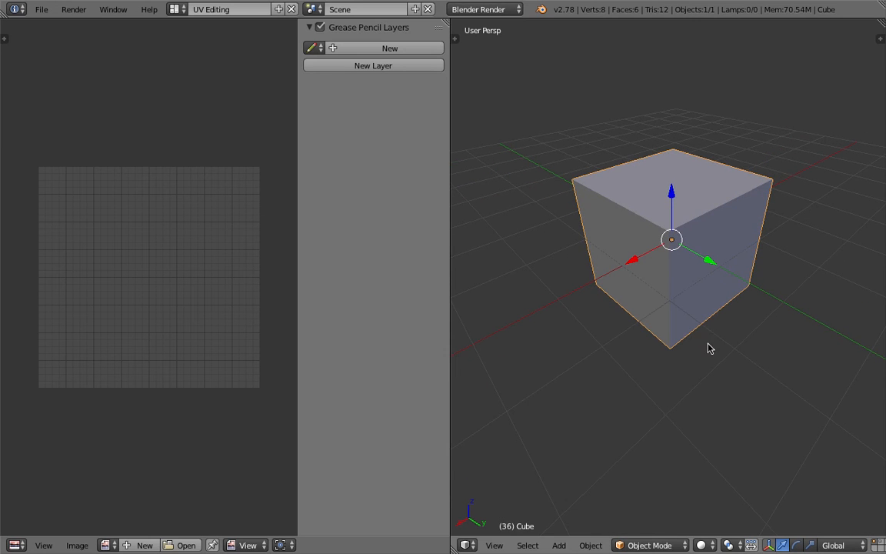
pyautogui.click(650, 543)
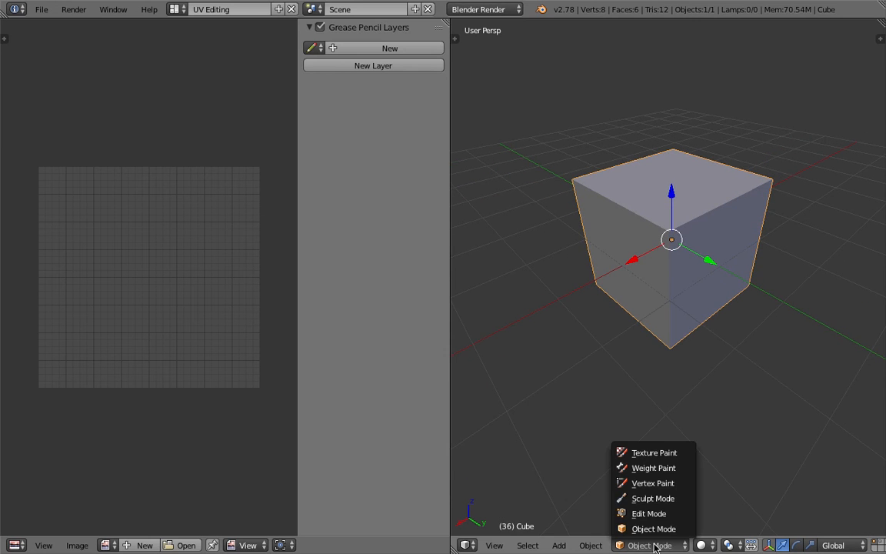
pyautogui.click(656, 454)
pyautogui.moveTo(659, 457); pyautogui.dragTo(678, 322, button='middle')
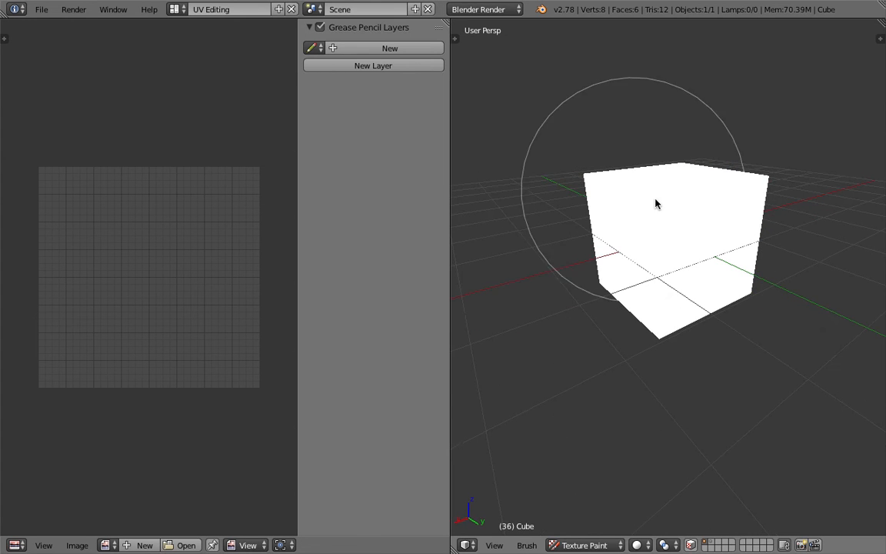
pyautogui.moveTo(664, 219); pyautogui.dragTo(684, 229, button='middle')
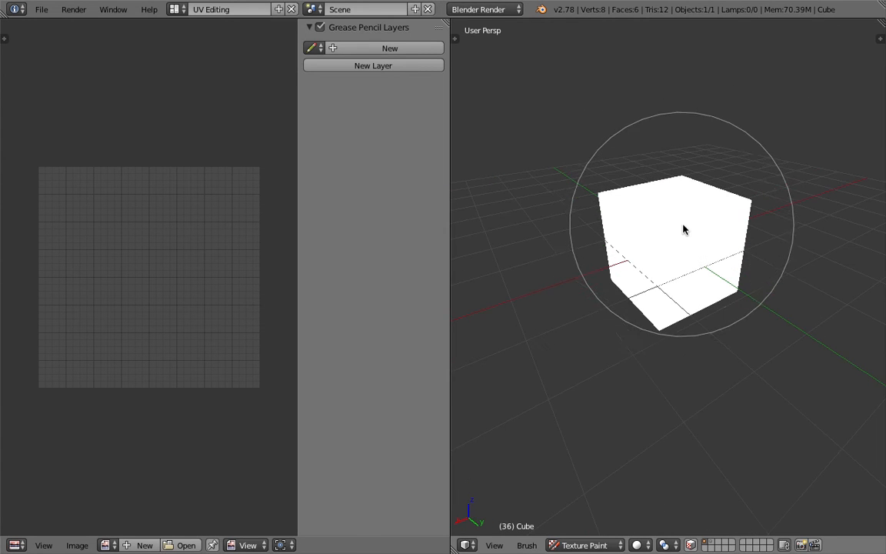
pyautogui.click(605, 544)
pyautogui.click(596, 528)
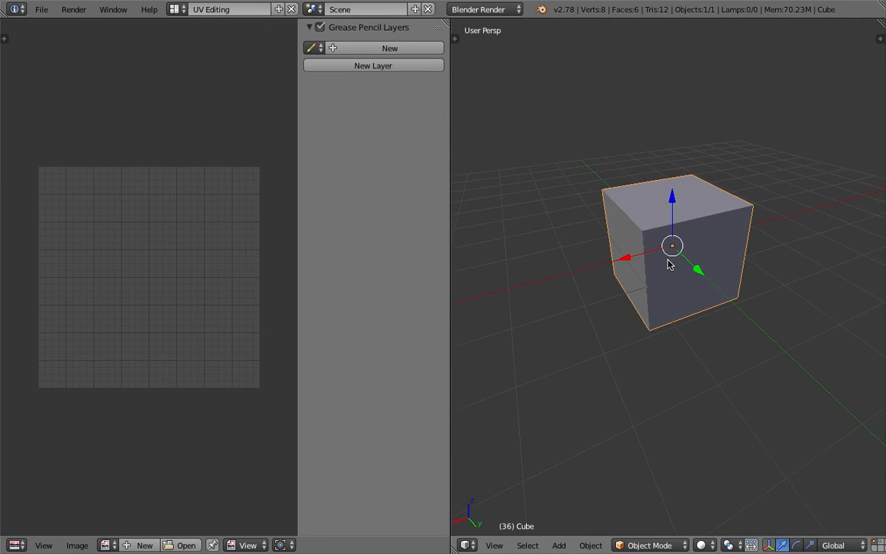
# Step: Add a UV sphere to the scene and reveal its full creation settings in the tool shelf
pyautogui.scroll(-2, 671, 255)
pyautogui.moveTo(671, 255); pyautogui.dragTo(637, 224, button='middle')
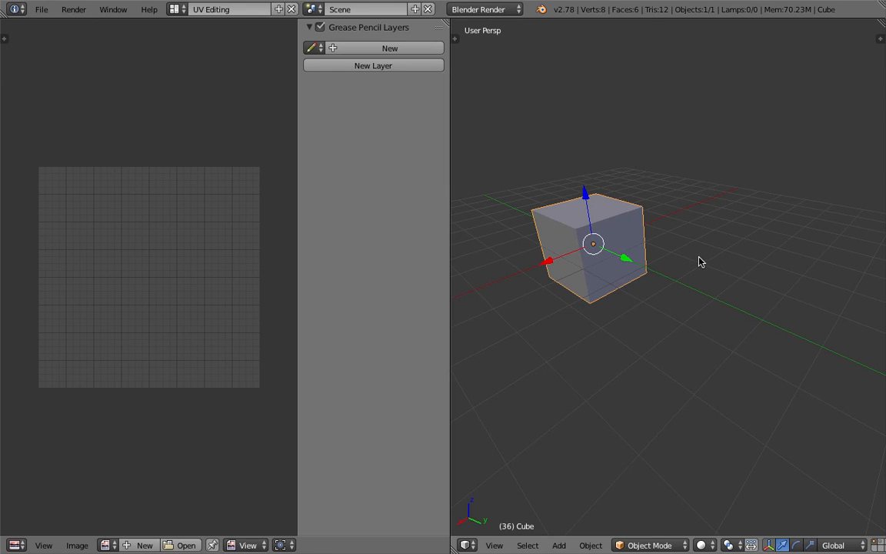
pyautogui.hotkey('shift', 'a')
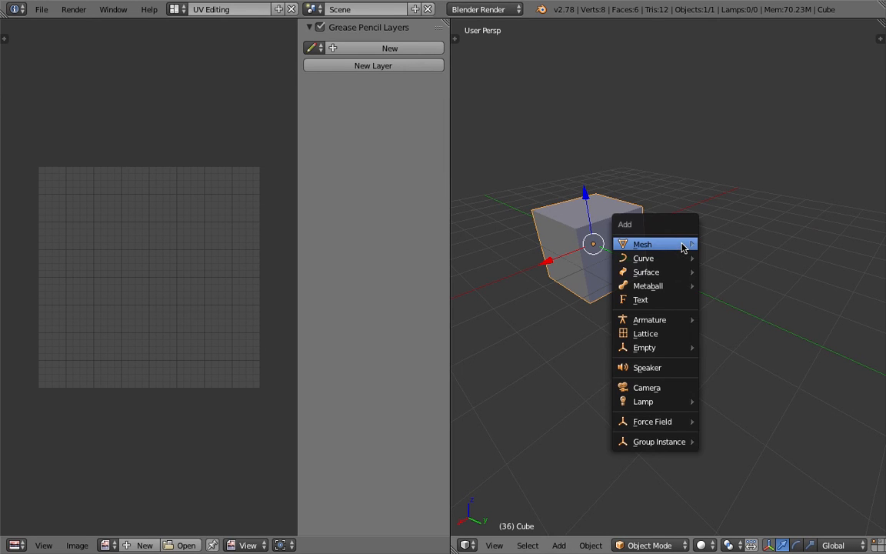
pyautogui.moveTo(686, 247)
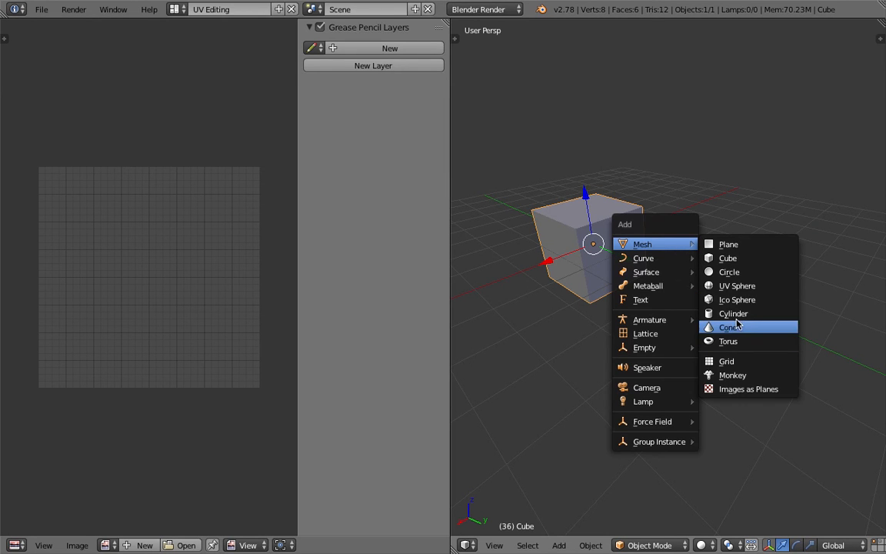
pyautogui.click(732, 285)
pyautogui.scroll(-5, 697, 263)
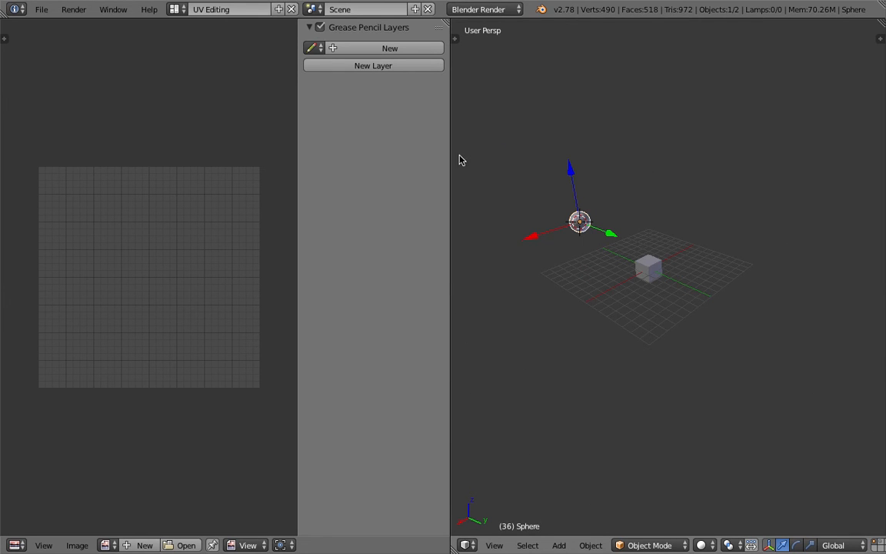
pyautogui.click(455, 38)
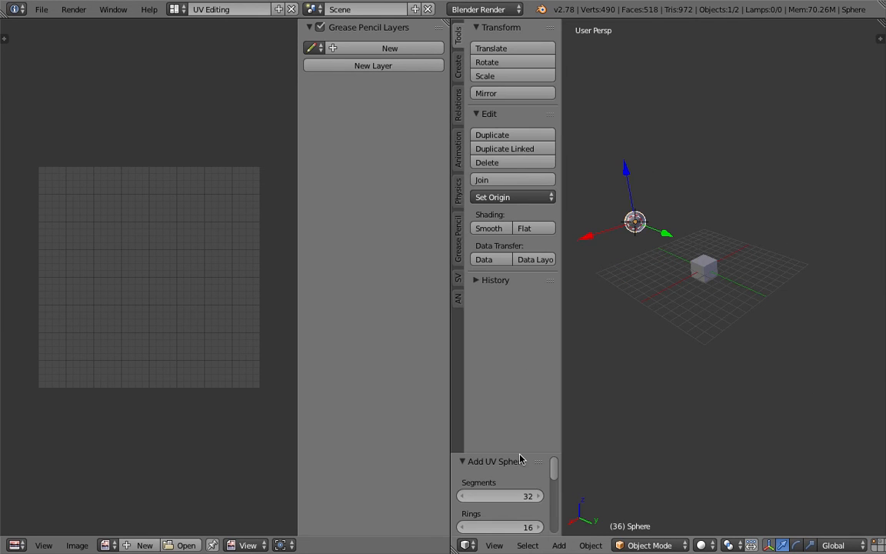
pyautogui.moveTo(518, 457); pyautogui.dragTo(526, 322)
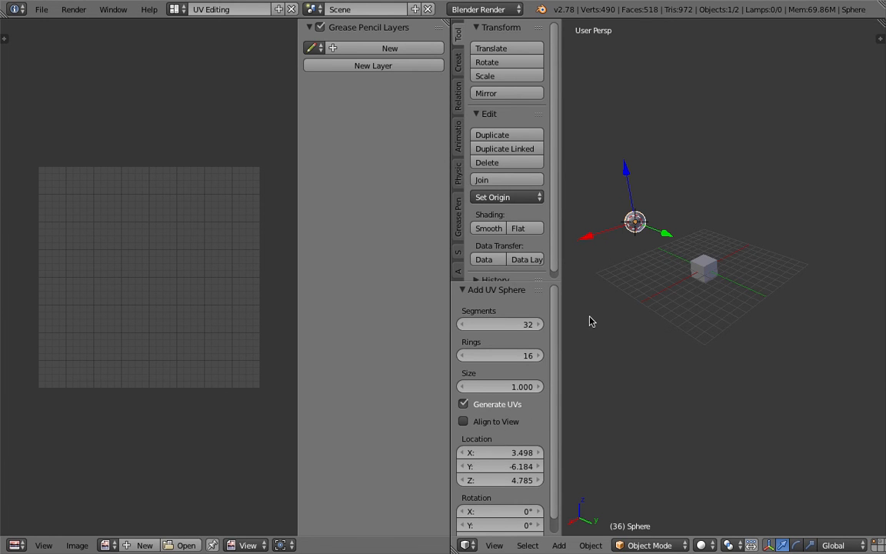
# Step: Examine the sphere's generated UV layout in Edit Mode and return to Object Mode
pyautogui.scroll(2, 643, 262)
pyautogui.press('Tab')
pyautogui.click(650, 262)
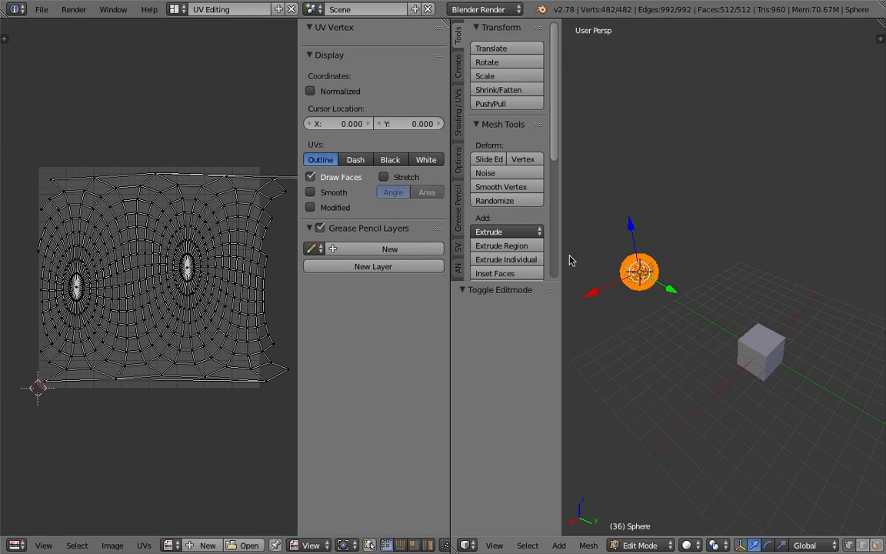
pyautogui.press('Tab')
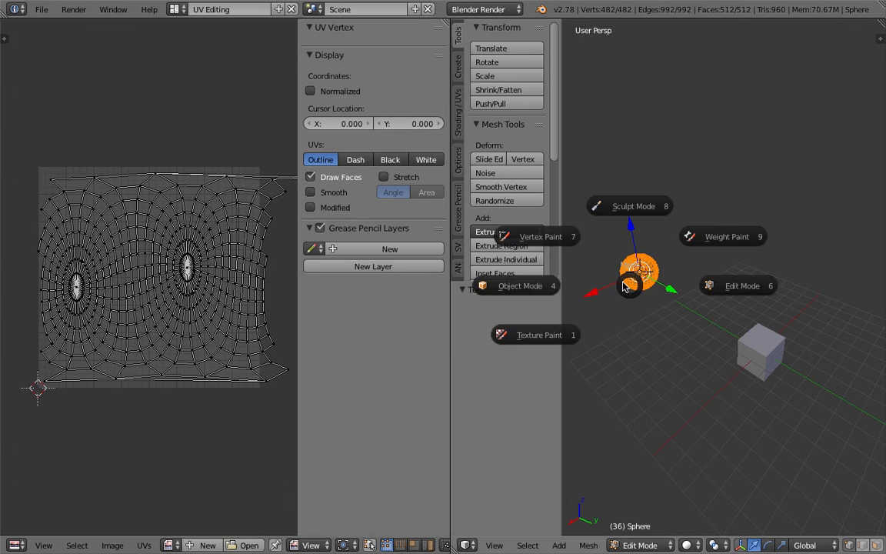
pyautogui.click(538, 283)
# Step: Unwrap the cube in Edit Mode with Smart UV Project, using an angle limit of 66 and an island margin of 0
pyautogui.rightClick(744, 347)
pyautogui.press('Tab')
pyautogui.click(830, 340)
pyautogui.moveTo(769, 330); pyautogui.dragTo(759, 279, button='middle')
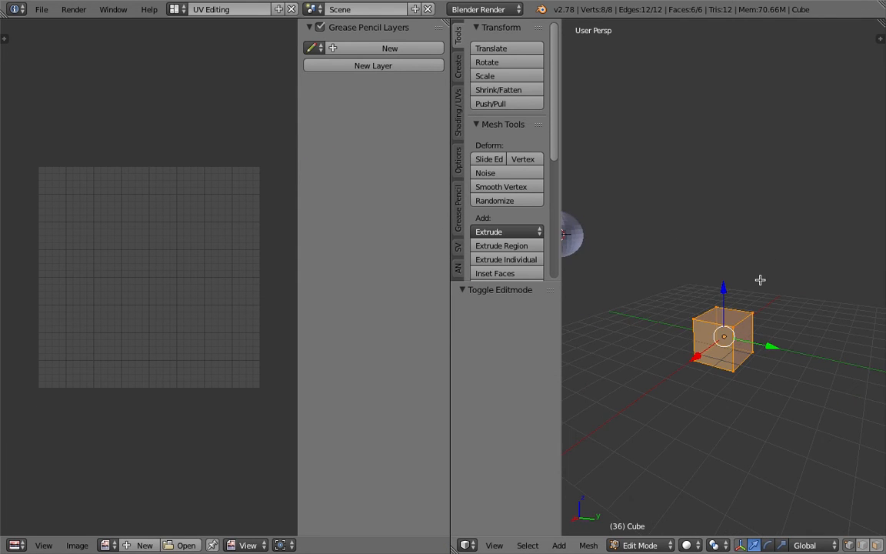
pyautogui.press('u')
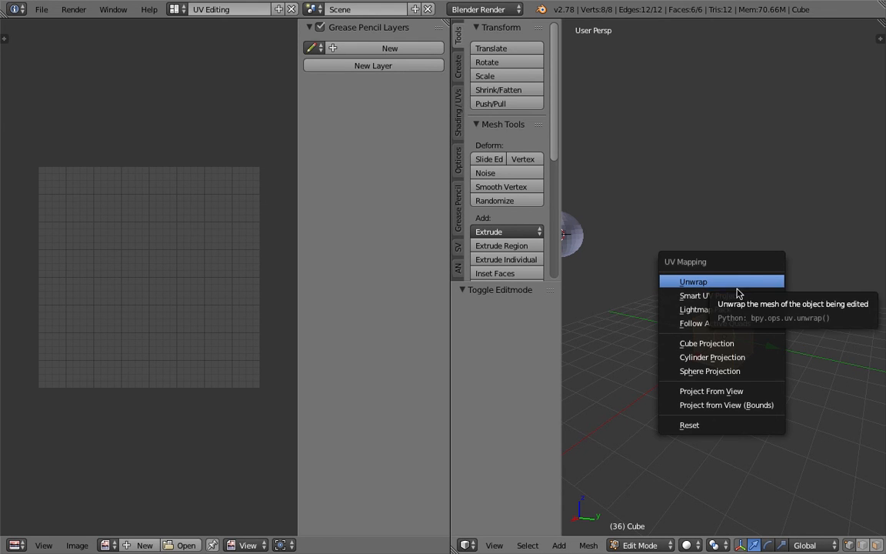
pyautogui.click(737, 296)
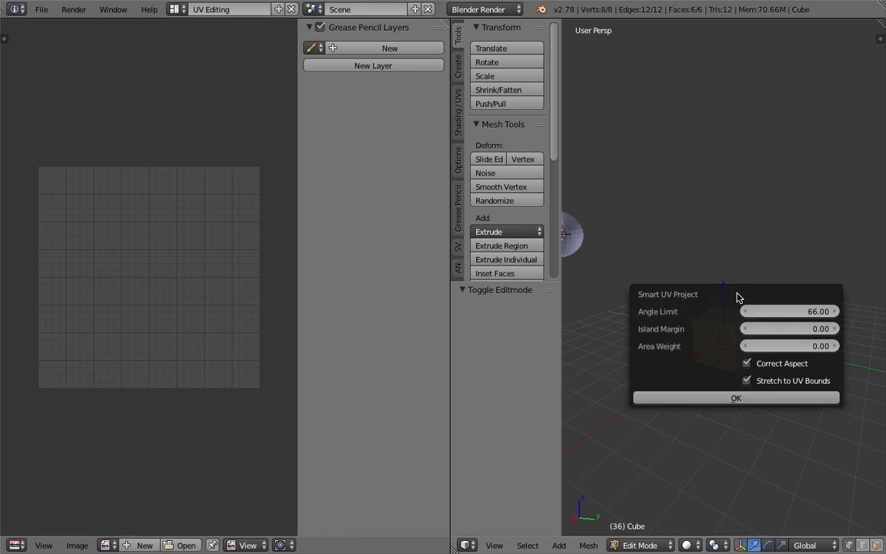
pyautogui.click(735, 397)
# Step: Return to Object Mode, move the sphere beside the cube and scale it by 1.5
pyautogui.hotkey('ctrl', 'Tab')
pyautogui.click(688, 302)
pyautogui.rightClick(604, 246)
pyautogui.press('g')
pyautogui.click(844, 379)
pyautogui.keyDown('shift'); pyautogui.moveTo(831, 364); pyautogui.dragTo(726, 357, button='middle'); pyautogui.keyUp('shift')
pyautogui.write('s1.5')
pyautogui.press('Return')
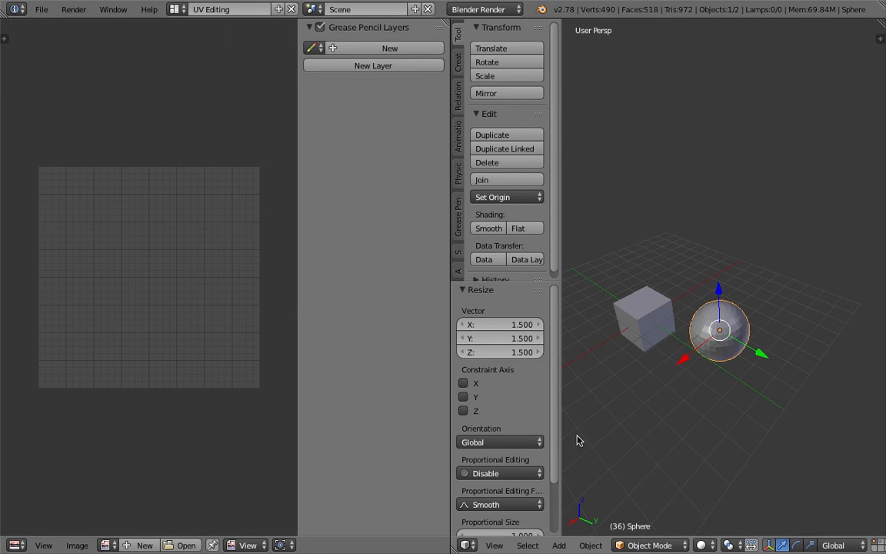
# Step: Hide the 3D view's tool shelf and set the viewport shading to Texture
pyautogui.press('t')
pyautogui.moveTo(629, 478); pyautogui.dragTo(659, 420, button='middle')
pyautogui.scroll(1, 660, 420)
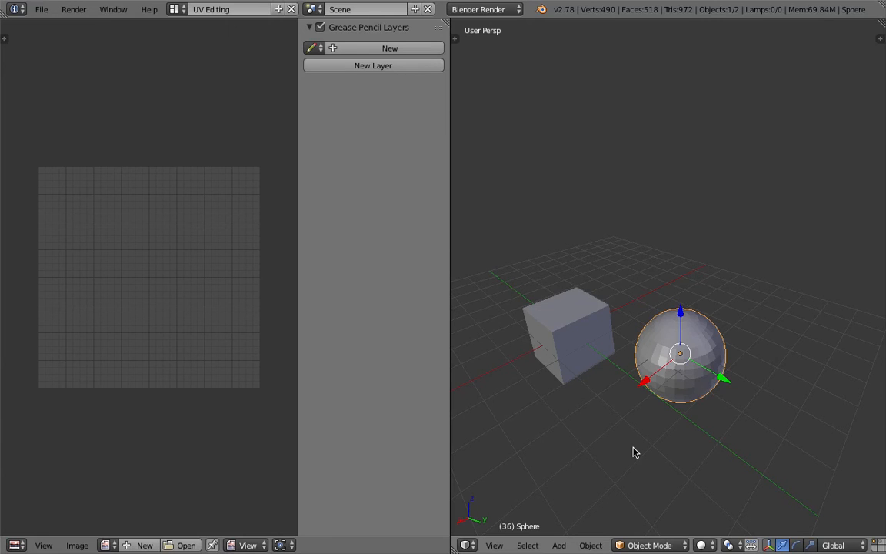
pyautogui.moveTo(614, 445); pyautogui.dragTo(688, 513, button='middle')
pyautogui.click(700, 545)
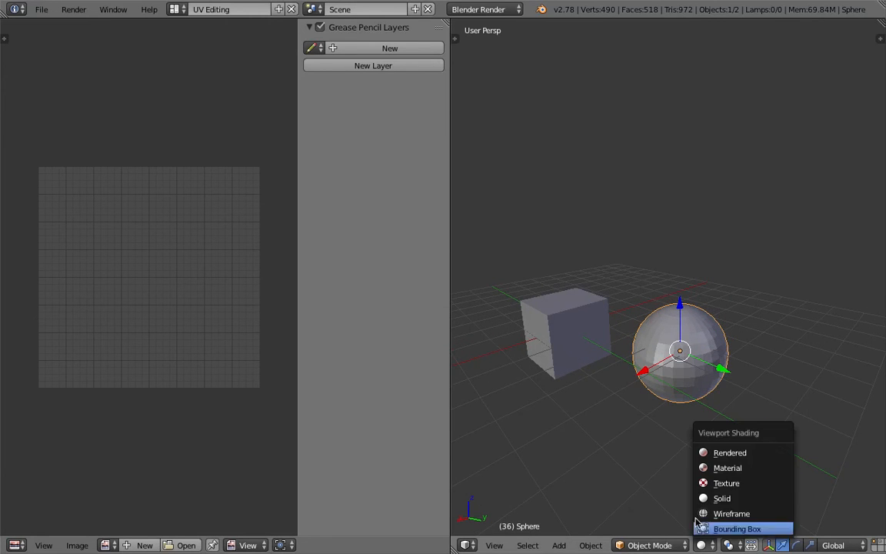
pyautogui.click(727, 484)
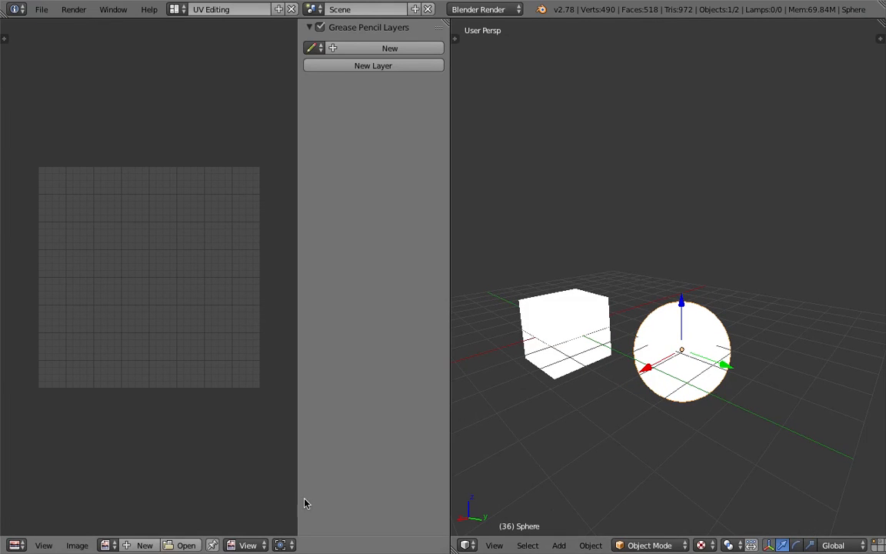
# Step: Switch the image editor to Paint mode and show its brush tool settings
pyautogui.click(248, 544)
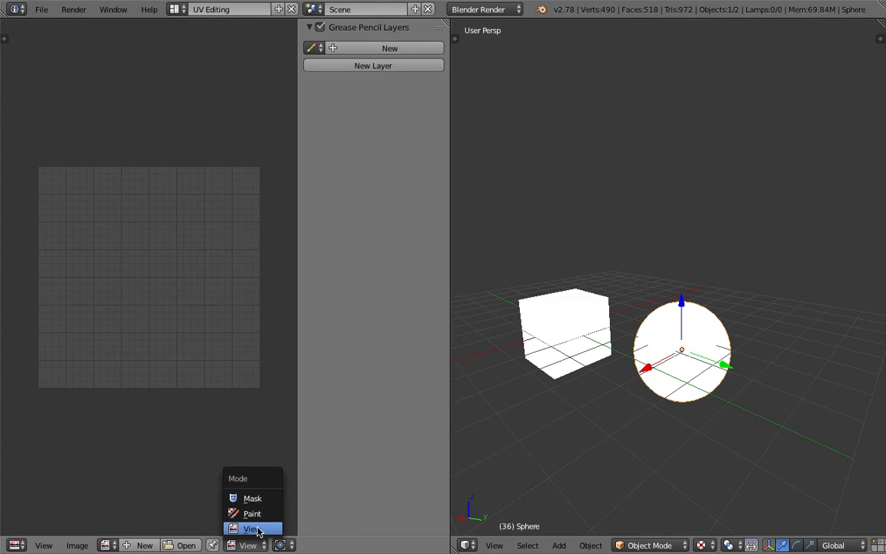
pyautogui.click(253, 513)
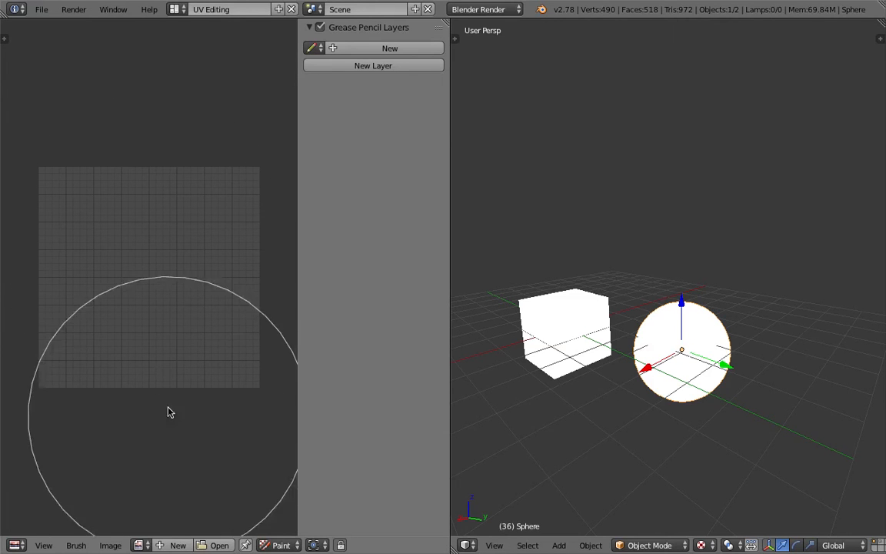
pyautogui.click(4, 39)
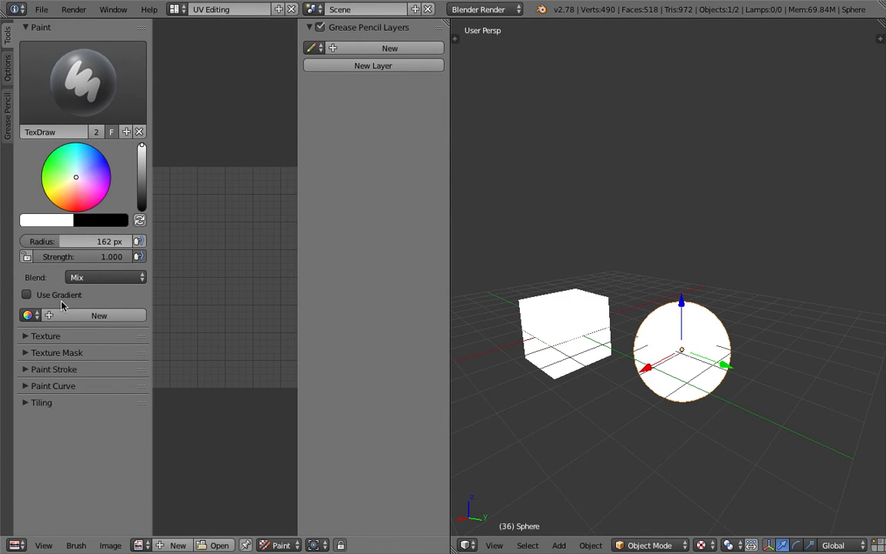
pyautogui.click(30, 315)
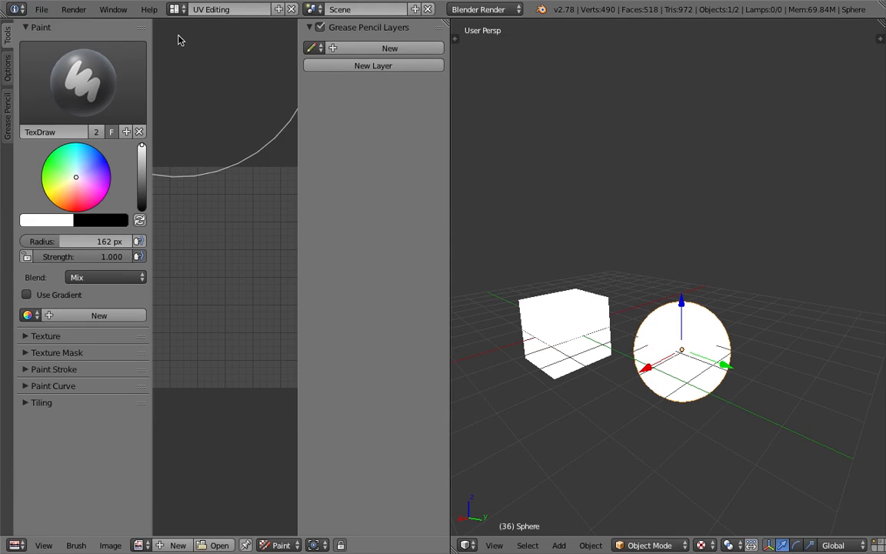
pyautogui.click(8, 68)
pyautogui.click(9, 39)
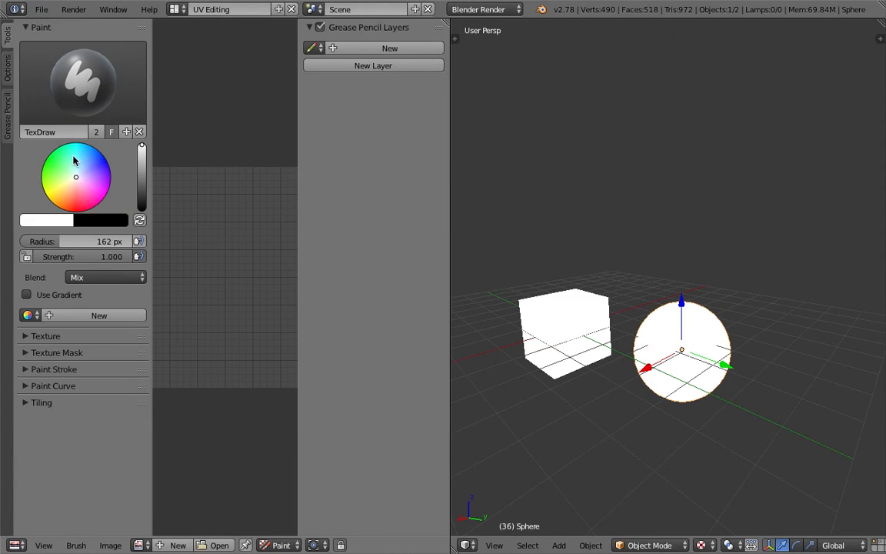
# Step: Display sushi-salmon.png in the image editor and hide the image properties sidebar
pyautogui.click(146, 545)
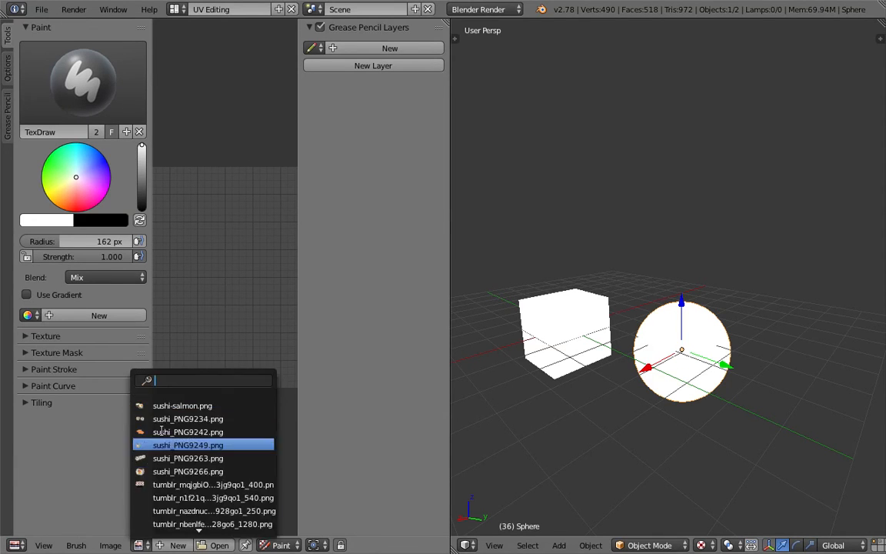
pyautogui.click(166, 403)
pyautogui.scroll(-5, 235, 244)
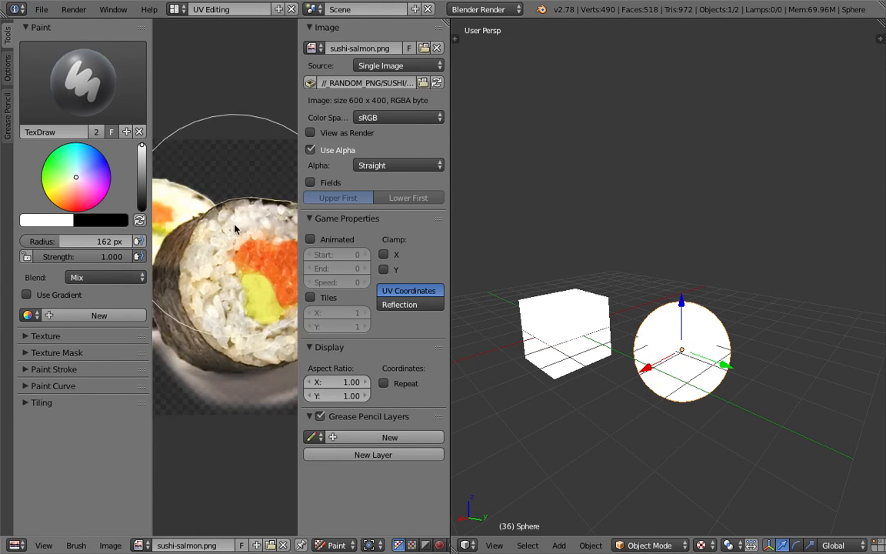
pyautogui.moveTo(296, 198); pyautogui.dragTo(502, 207)
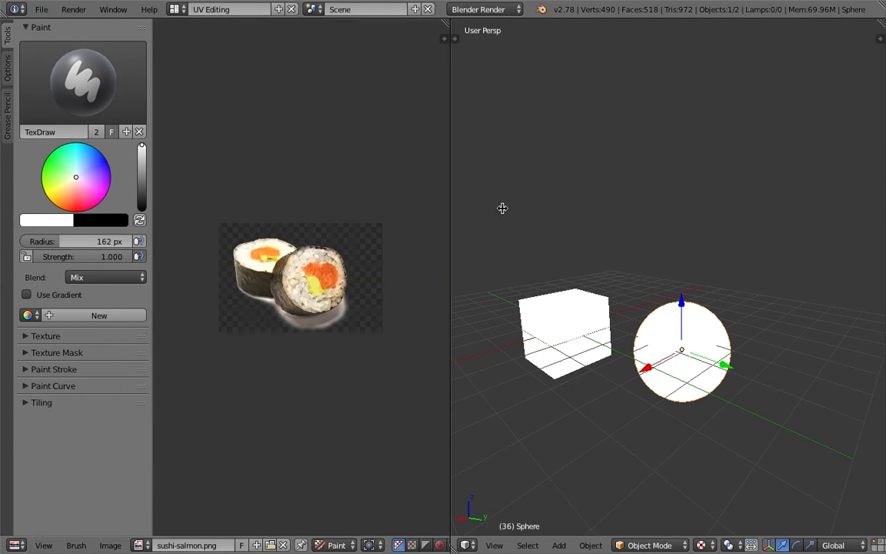
pyautogui.click(333, 546)
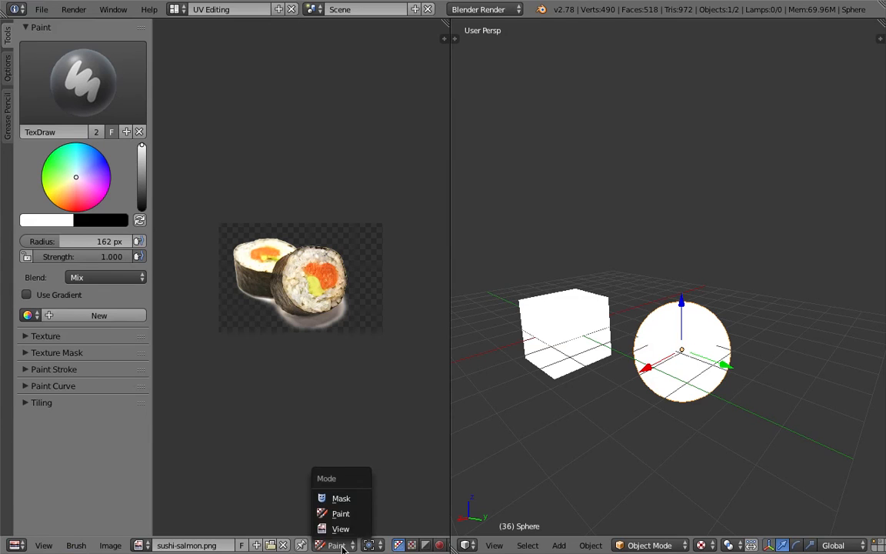
pyautogui.click(336, 528)
pyautogui.click(7, 89)
pyautogui.click(6, 45)
pyautogui.click(317, 544)
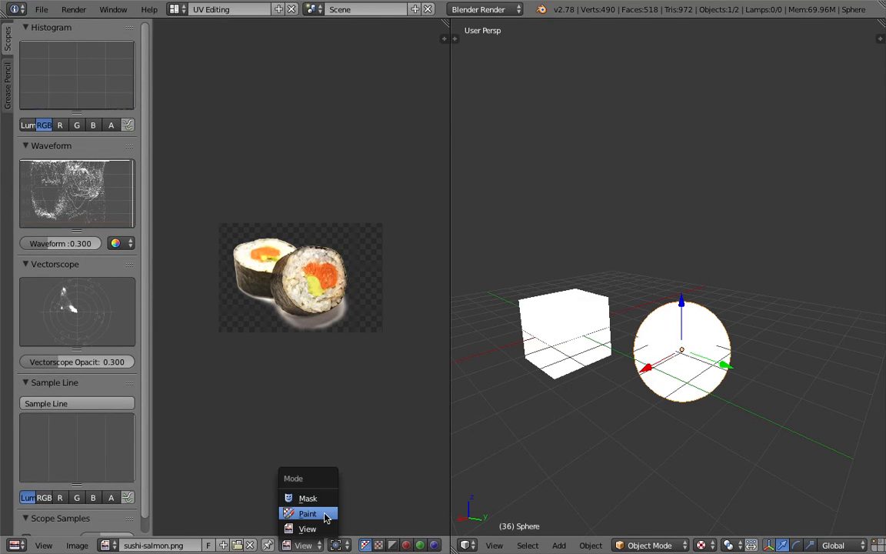
pyautogui.click(308, 513)
pyautogui.click(7, 64)
pyautogui.click(7, 36)
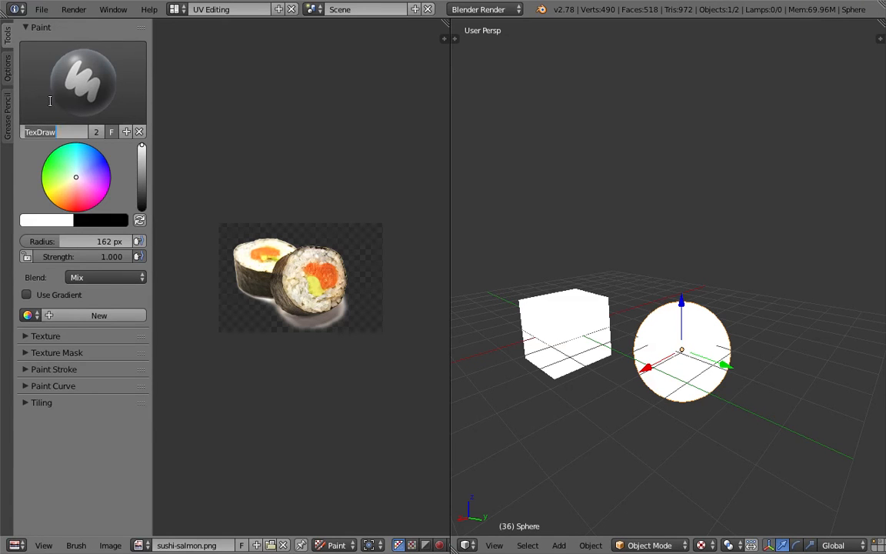
# Step: Show the image editor's paint options and expand the Tool settings
pyautogui.click(8, 64)
pyautogui.click(31, 40)
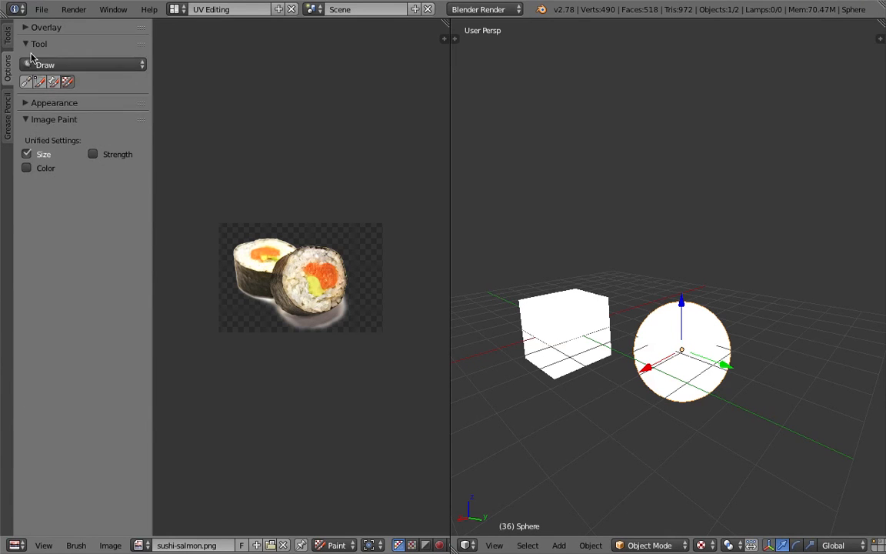
pyautogui.click(32, 63)
pyautogui.click(604, 319)
pyautogui.moveTo(633, 324); pyautogui.dragTo(616, 299, button='middle')
pyautogui.click(661, 316)
pyautogui.moveTo(680, 305); pyautogui.dragTo(680, 302)
pyautogui.hotkey('ctrl', 'z')
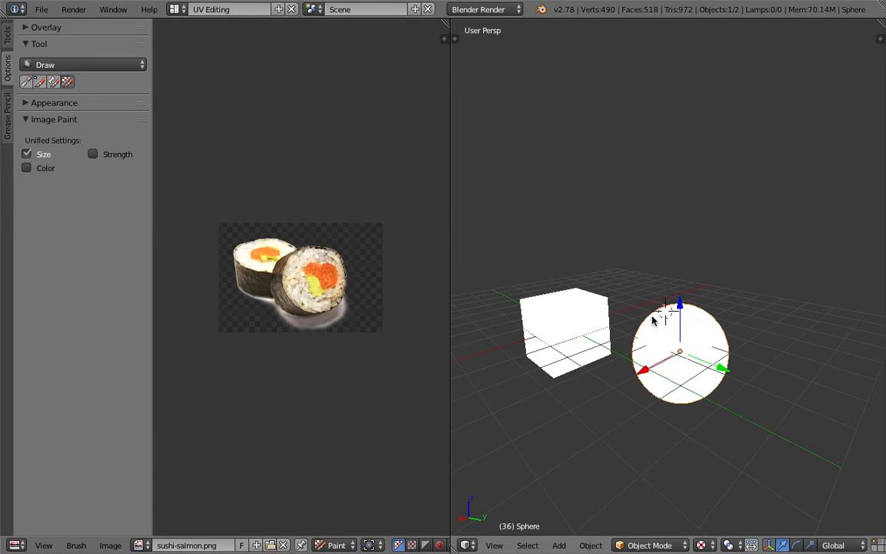
pyautogui.moveTo(585, 301); pyautogui.dragTo(596, 535, button='middle')
pyautogui.click(649, 545)
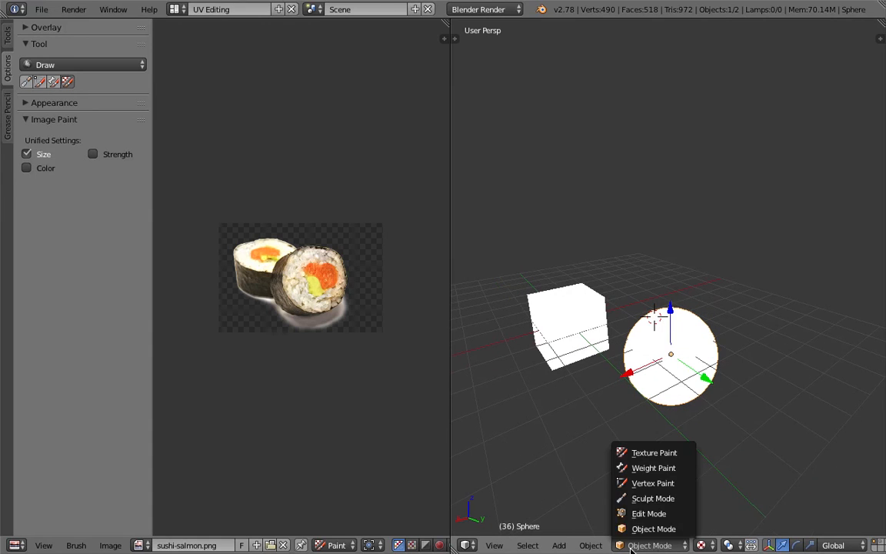
pyautogui.click(687, 337)
pyautogui.moveTo(765, 307); pyautogui.dragTo(760, 307, button='middle')
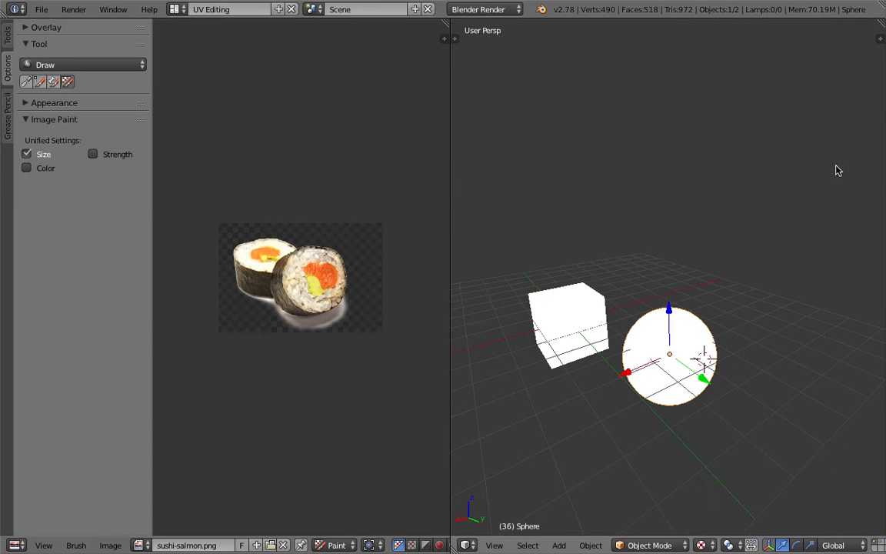
# Step: Show the 3D view's properties sidebar down to its Shading settings and put the sphere into Texture Paint mode
pyautogui.click(881, 42)
pyautogui.moveTo(684, 253); pyautogui.dragTo(653, 249, button='middle')
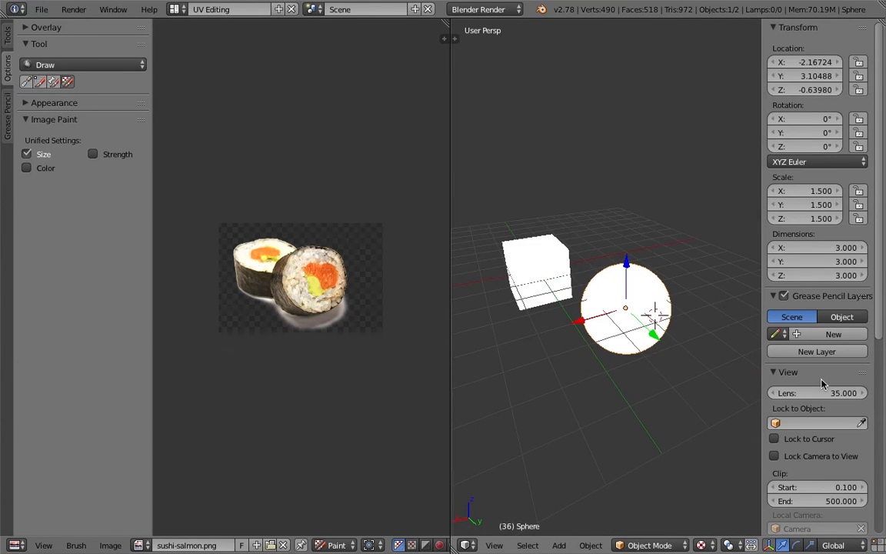
pyautogui.scroll(-4, 821, 385)
pyautogui.scroll(-5, 822, 391)
pyautogui.click(657, 542)
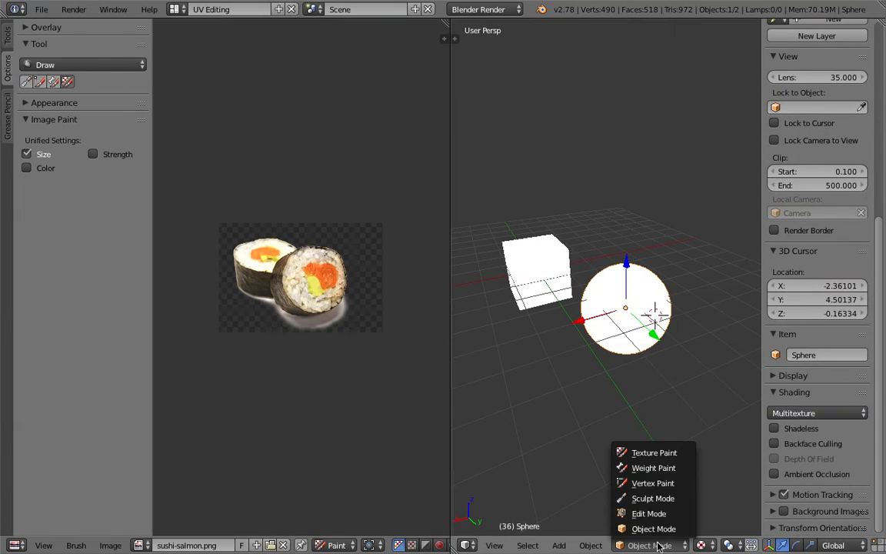
pyautogui.click(643, 453)
pyautogui.scroll(1, 635, 311)
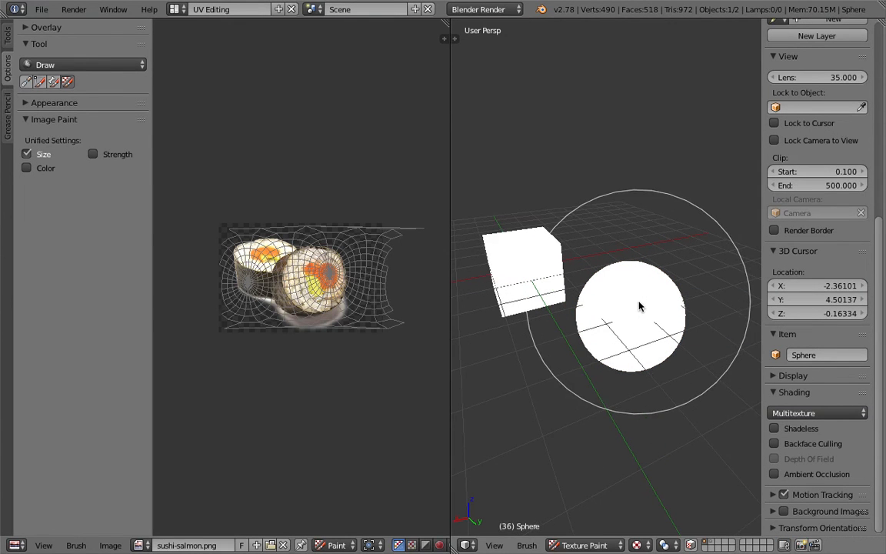
# Step: Paint several sushi roll dabs over sushi-salmon.png in the image editor
pyautogui.click(387, 254)
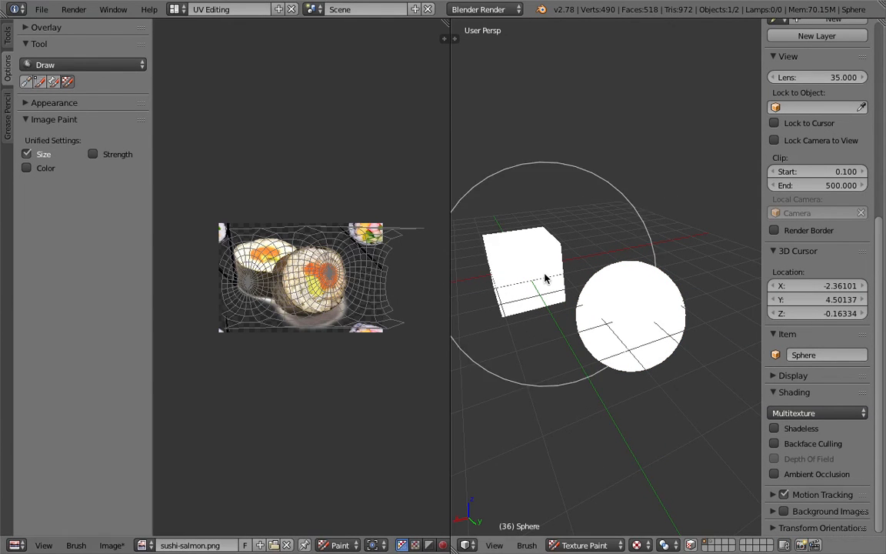
pyautogui.click(359, 266)
pyautogui.click(317, 252)
pyautogui.click(298, 246)
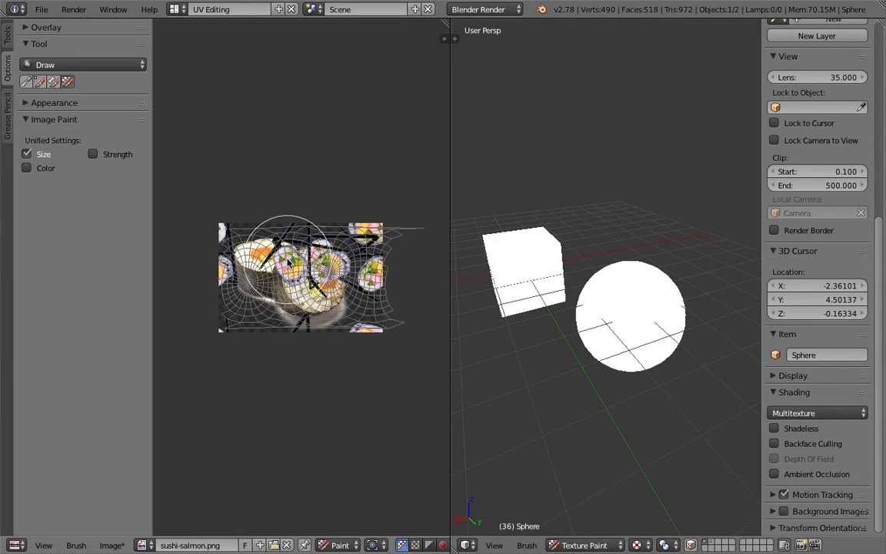
pyautogui.press('Left')
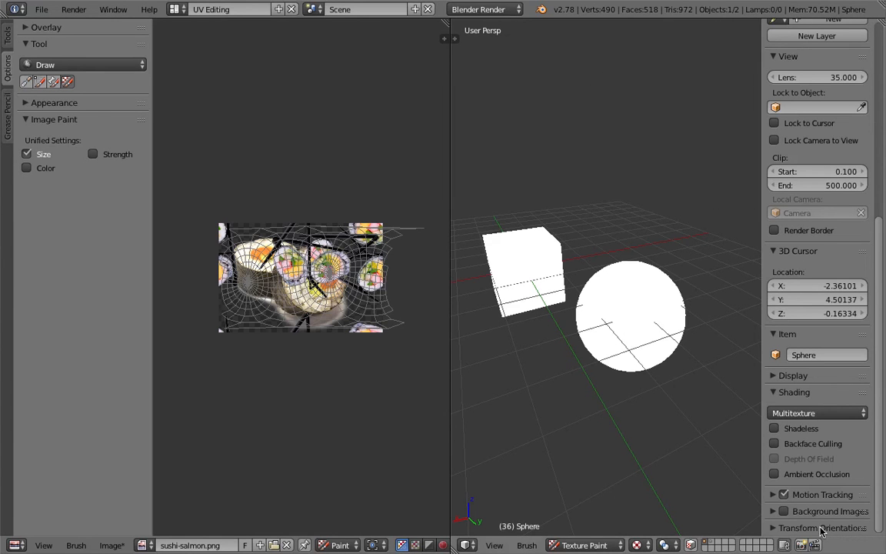
# Step: Split off a low strip below the 3D view and turn it into a Timeline
pyautogui.moveTo(454, 547); pyautogui.dragTo(458, 486)
pyautogui.click(465, 483)
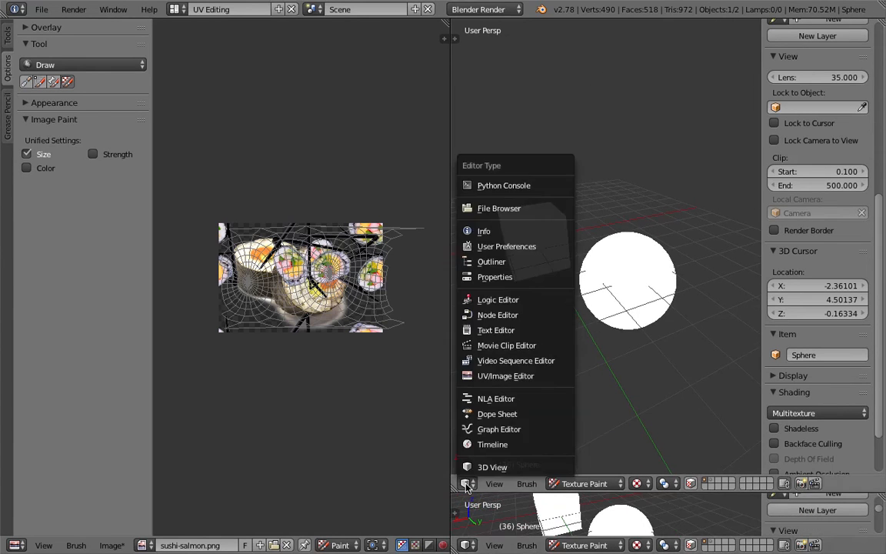
pyautogui.click(477, 466)
pyautogui.click(465, 545)
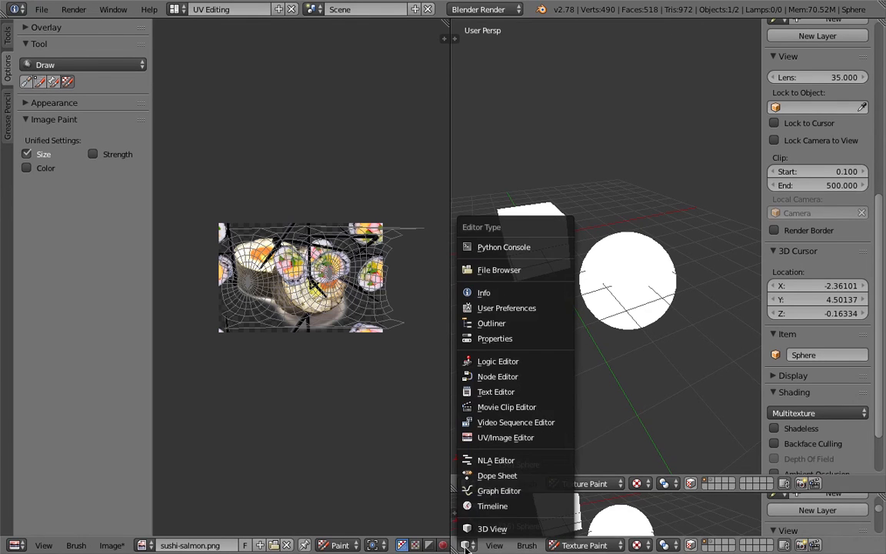
pyautogui.click(504, 507)
# Step: Paint more sushi dabs across sushi-salmon.png with the brush texture at frames 53, 15 and 21
pyautogui.click(571, 290)
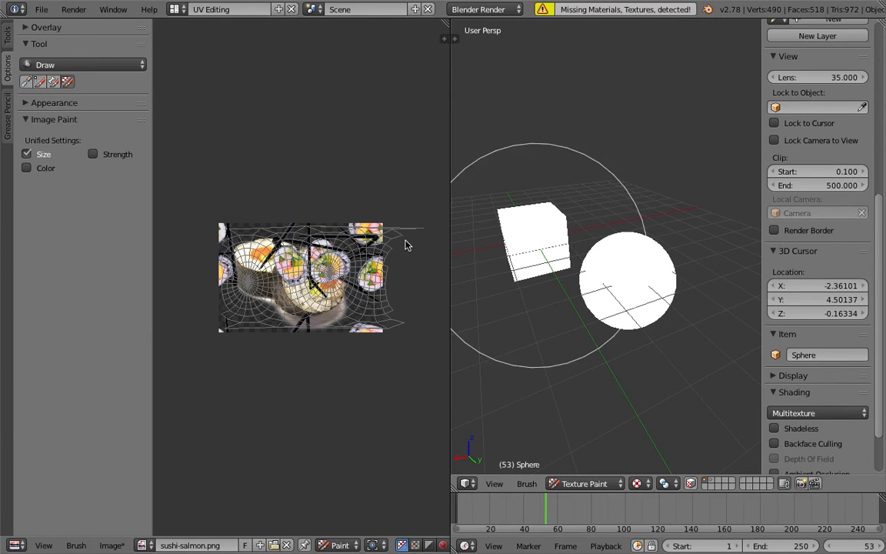
pyautogui.click(355, 255)
pyautogui.moveTo(316, 247); pyautogui.dragTo(331, 265)
pyautogui.click(482, 515)
pyautogui.click(306, 298)
pyautogui.click(296, 306)
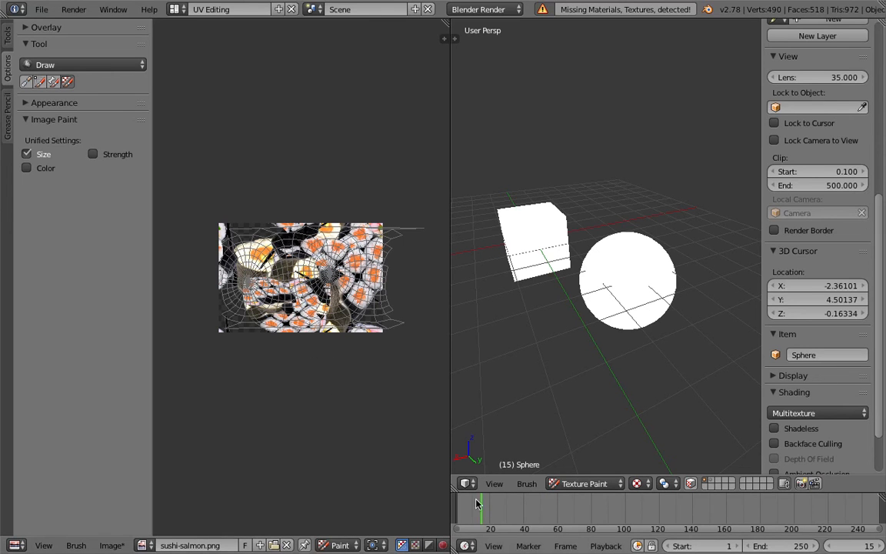
pyautogui.moveTo(486, 505); pyautogui.dragTo(491, 508)
pyautogui.click(369, 275)
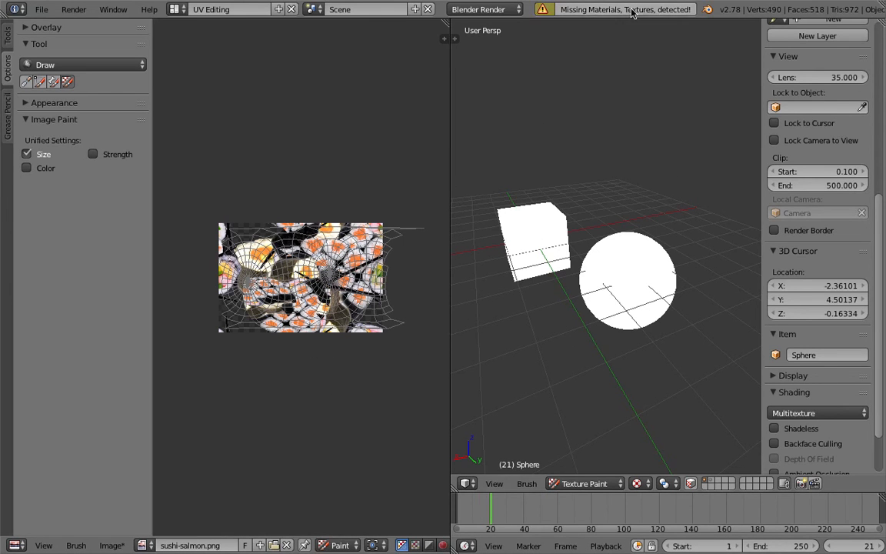
pyautogui.click(259, 249)
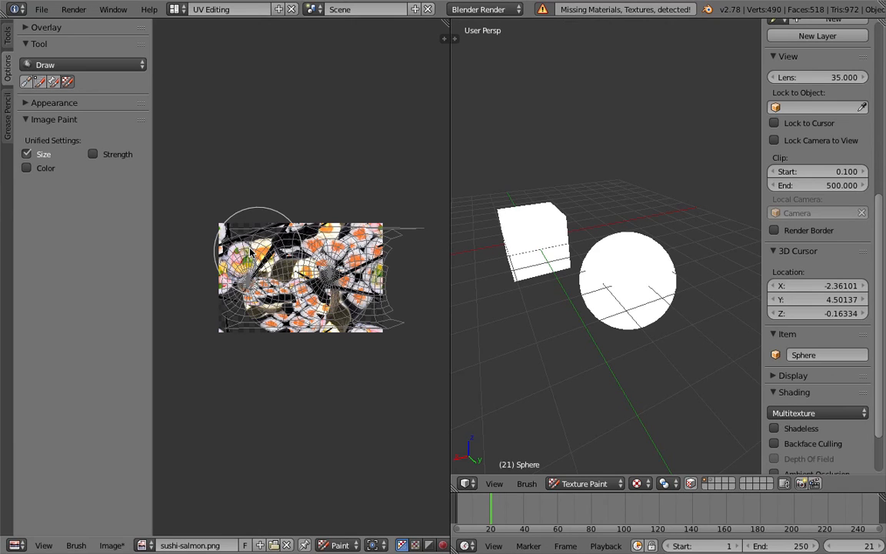
pyautogui.click(260, 260)
# Step: Return the sphere to Object Mode and view it together with the cube
pyautogui.scroll(2, 630, 288)
pyautogui.moveTo(679, 243); pyautogui.dragTo(660, 243, button='middle')
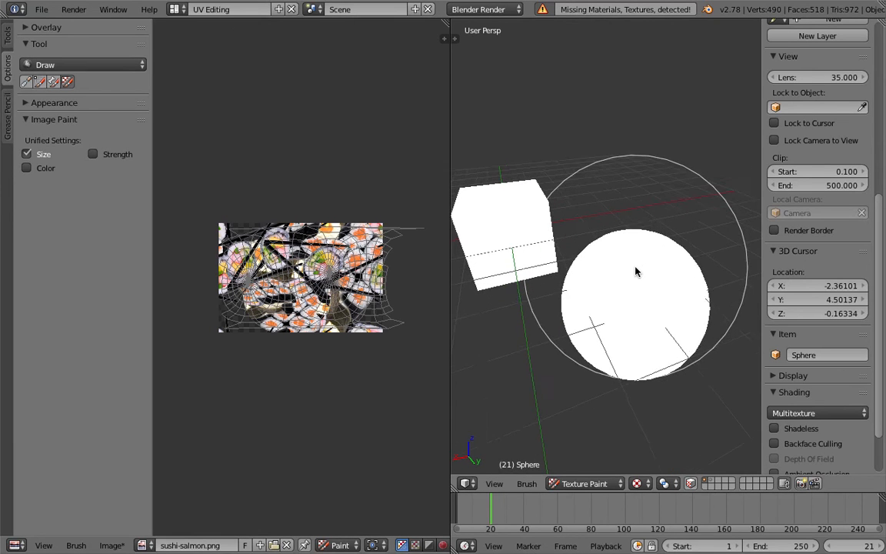
pyautogui.scroll(-1, 634, 272)
pyautogui.click(576, 484)
pyautogui.click(590, 466)
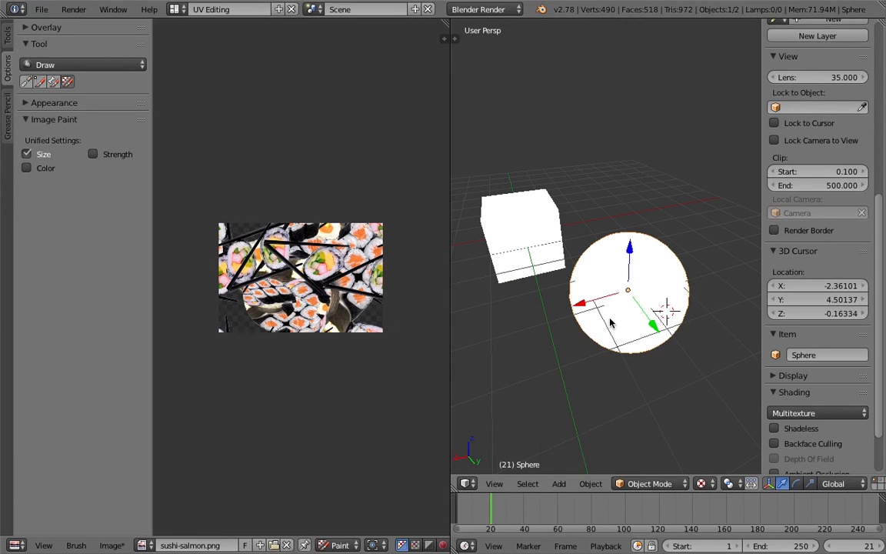
pyautogui.scroll(-2, 622, 306)
pyautogui.moveTo(536, 250); pyautogui.dragTo(716, 218, button='middle')
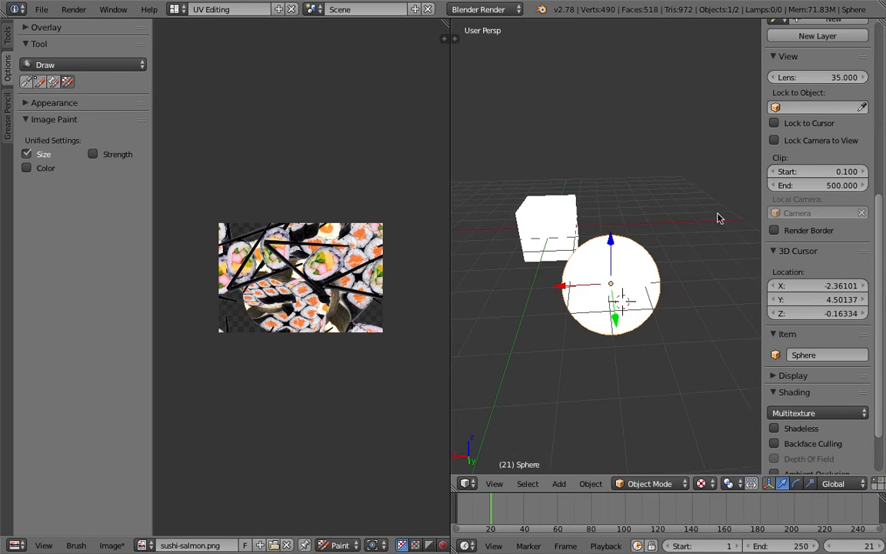
# Step: Switch to the Default screen layout, select the cube and widen the properties editor
pyautogui.click(176, 9)
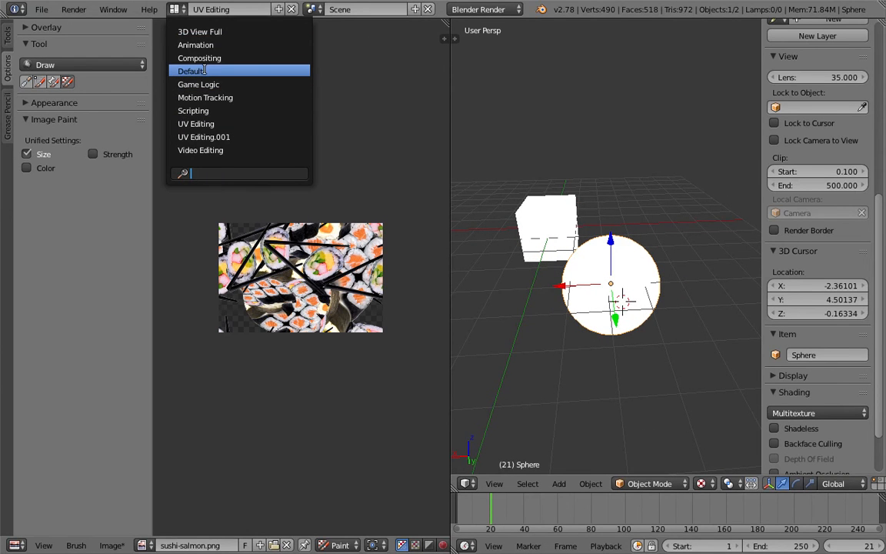
pyautogui.click(204, 71)
pyautogui.scroll(3, 544, 190)
pyautogui.keyDown('shift'); pyautogui.moveTo(376, 233); pyautogui.dragTo(511, 157, button='middle'); pyautogui.keyUp('shift')
pyautogui.rightClick(514, 158)
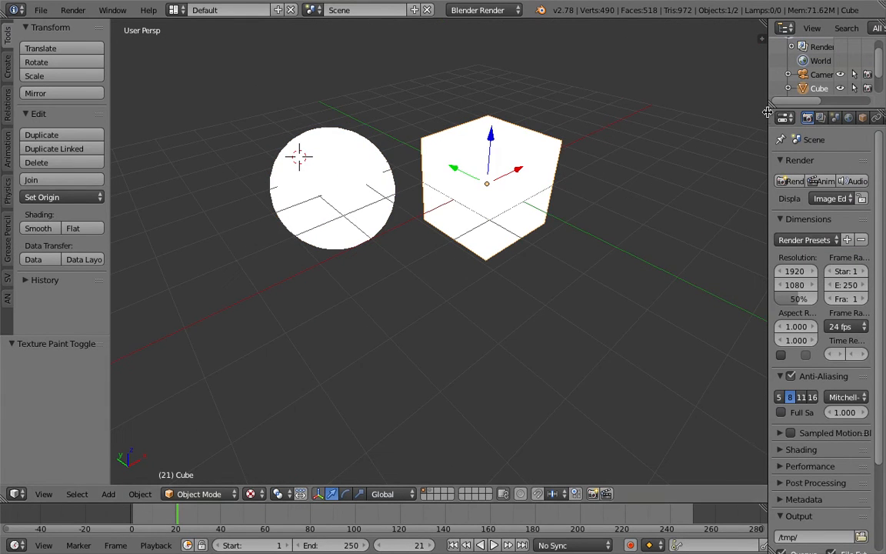
pyautogui.moveTo(769, 123); pyautogui.dragTo(636, 132)
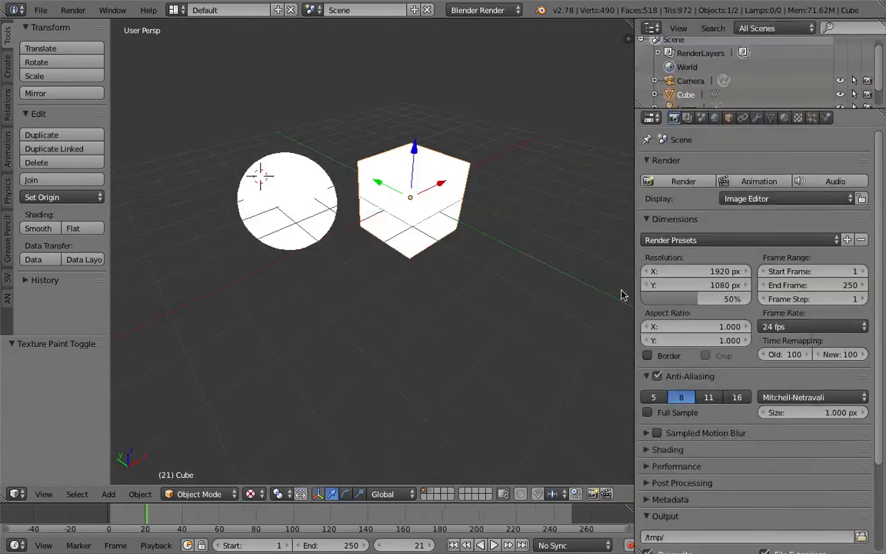
# Step: Add a new material to the cube and assign the existing texture Tex to it
pyautogui.click(784, 117)
pyautogui.click(702, 209)
pyautogui.scroll(-2, 761, 431)
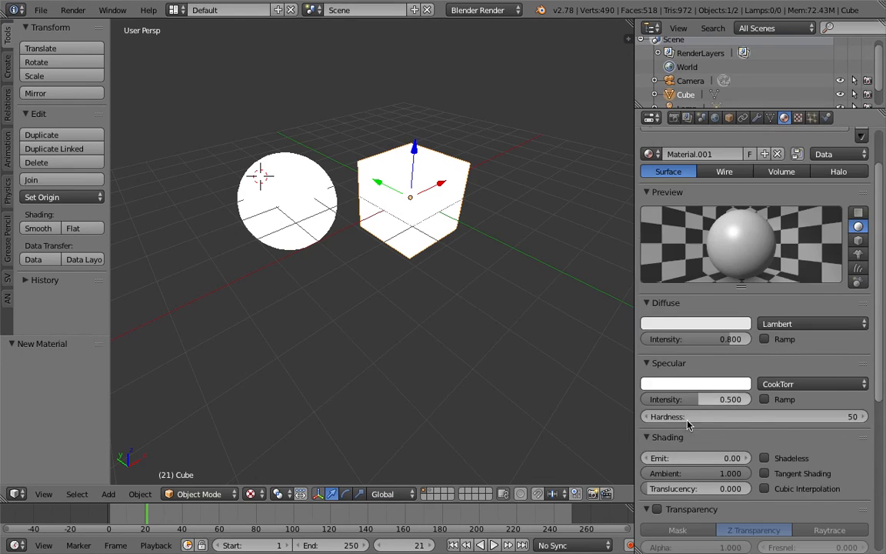
pyautogui.click(798, 118)
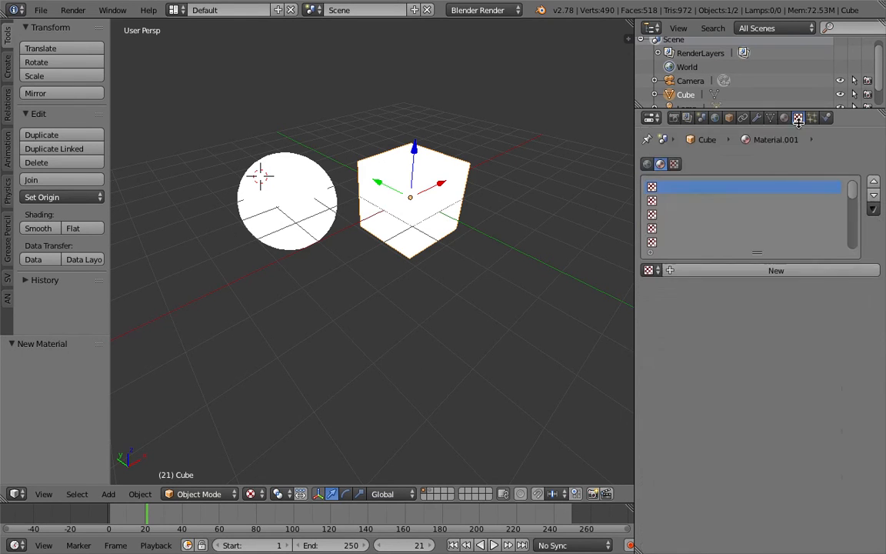
pyautogui.click(649, 270)
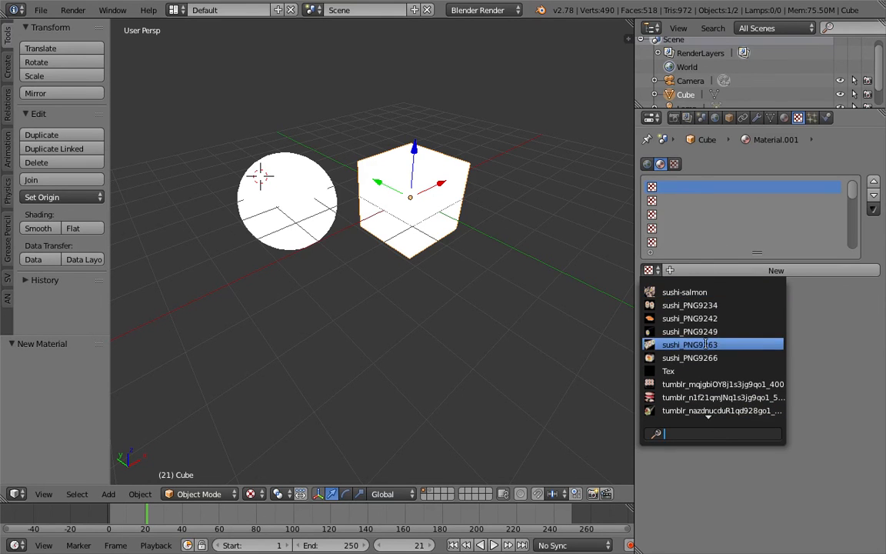
pyautogui.click(686, 371)
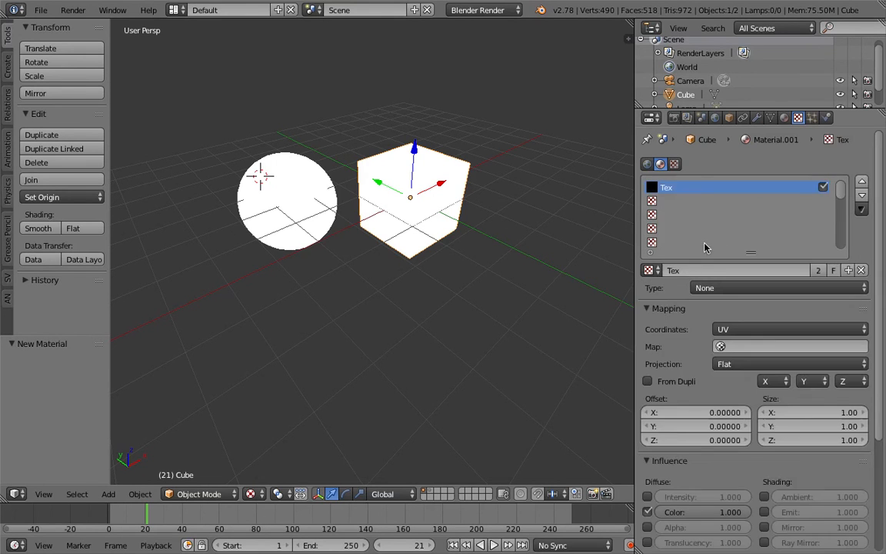
# Step: Map the cube's texture with UVMap and set its type to Image or Movie
pyautogui.click(731, 346)
pyautogui.click(711, 361)
pyautogui.click(725, 290)
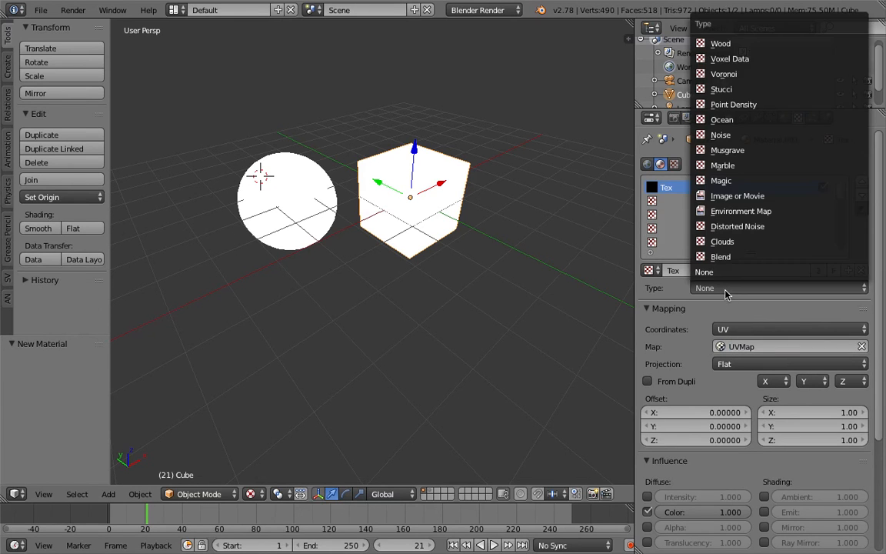
pyautogui.click(734, 195)
# Step: Assign the Untitled image, sushi_texture_001.png, to the cube's texture
pyautogui.scroll(-5, 879, 340)
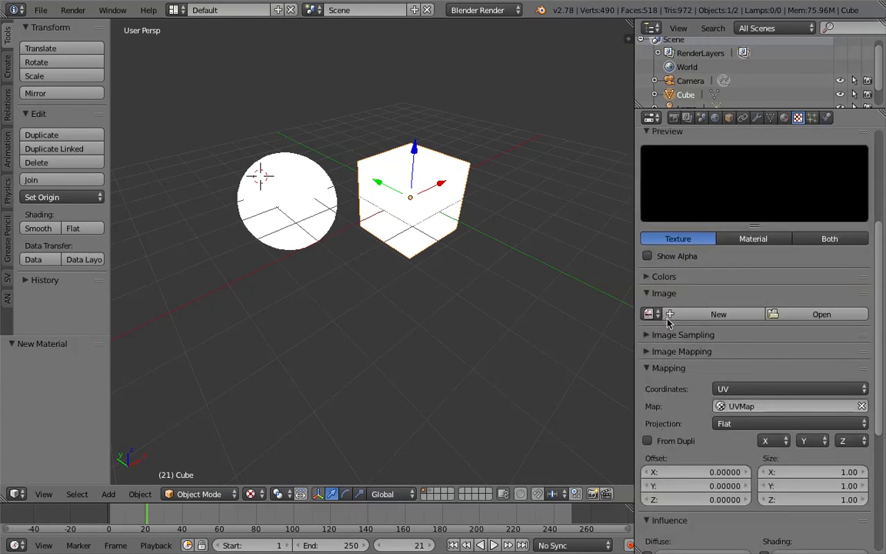
pyautogui.click(649, 314)
pyautogui.scroll(-1, 700, 454)
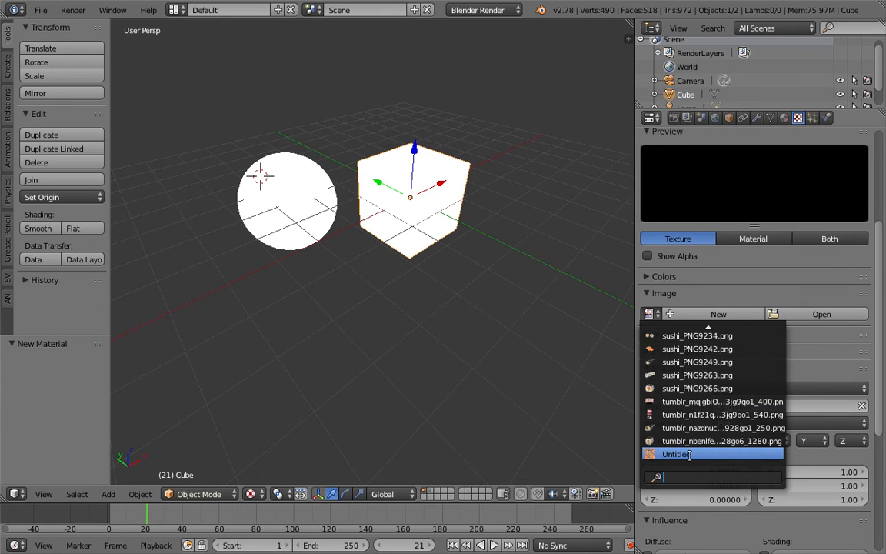
pyautogui.click(688, 454)
# Step: Set the viewport shading to Material, select the sphere briefly and reselect the textured cube
pyautogui.moveTo(419, 192); pyautogui.dragTo(408, 231, button='middle')
pyautogui.click(271, 493)
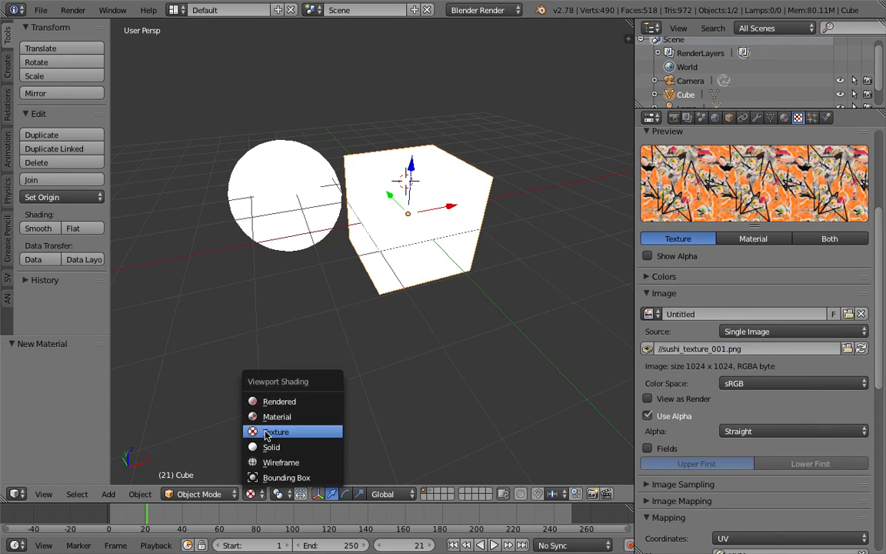
pyautogui.click(250, 416)
pyautogui.moveTo(358, 311)
pyautogui.mouseDown(button='middle')
pyautogui.moveTo(307, 326)
pyautogui.moveTo(316, 216)
pyautogui.mouseUp(button='middle')
pyautogui.rightClick(315, 216)
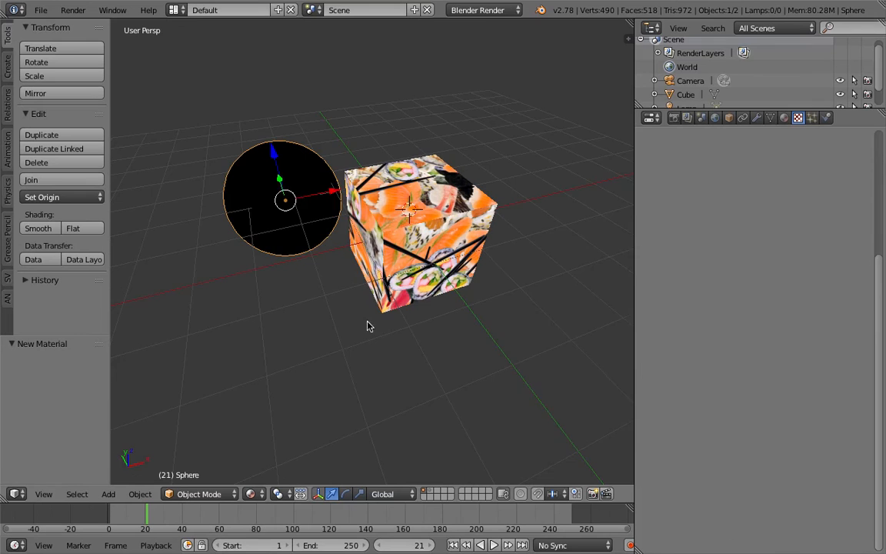
pyautogui.rightClick(480, 256)
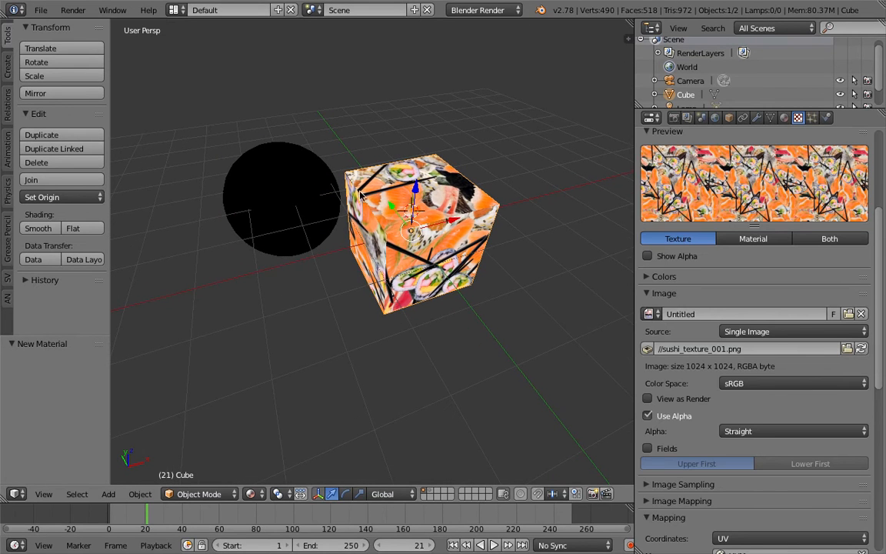
# Step: Try GLSL as the viewport's material mode and switch it back to Multitexture
pyautogui.moveTo(363, 193); pyautogui.dragTo(380, 208, button='middle')
pyautogui.press('n')
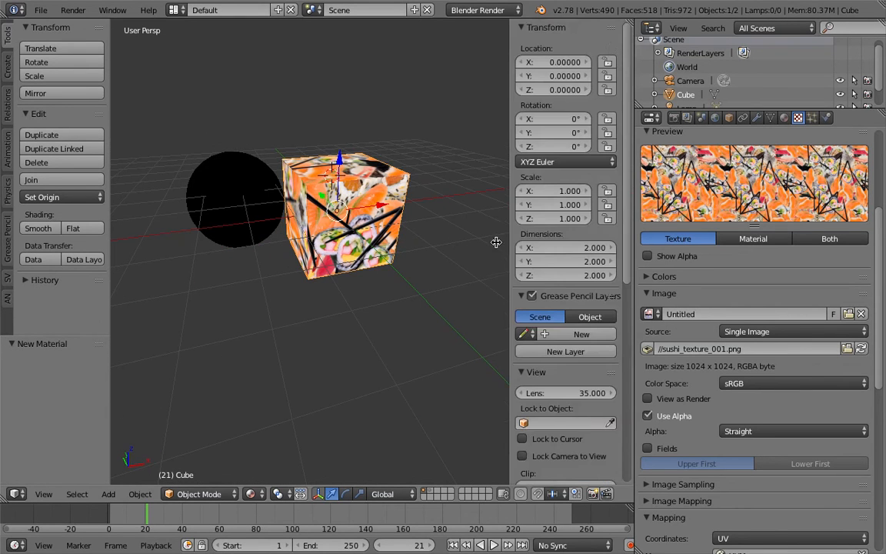
pyautogui.scroll(-8, 549, 415)
pyautogui.scroll(-5, 549, 421)
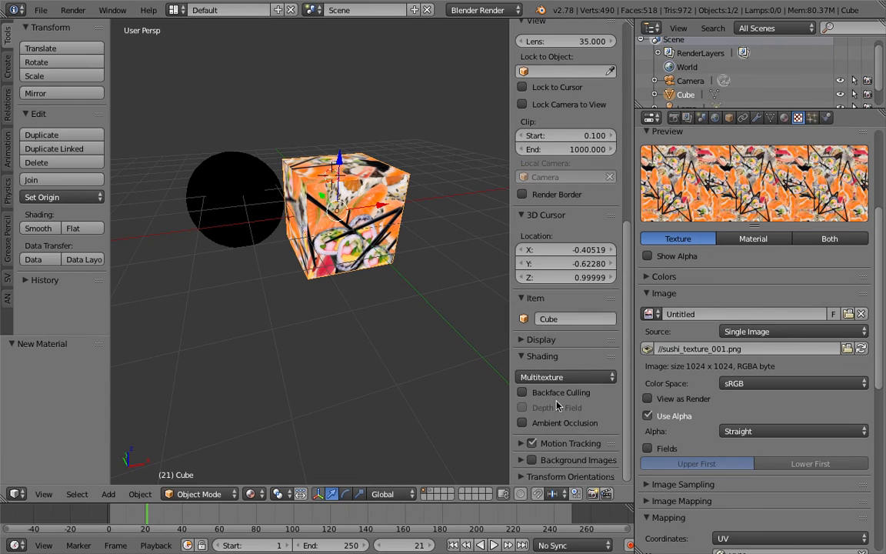
pyautogui.click(551, 377)
pyautogui.click(551, 380)
pyautogui.click(569, 377)
pyautogui.click(569, 346)
pyautogui.click(569, 377)
pyautogui.click(570, 360)
pyautogui.click(556, 343)
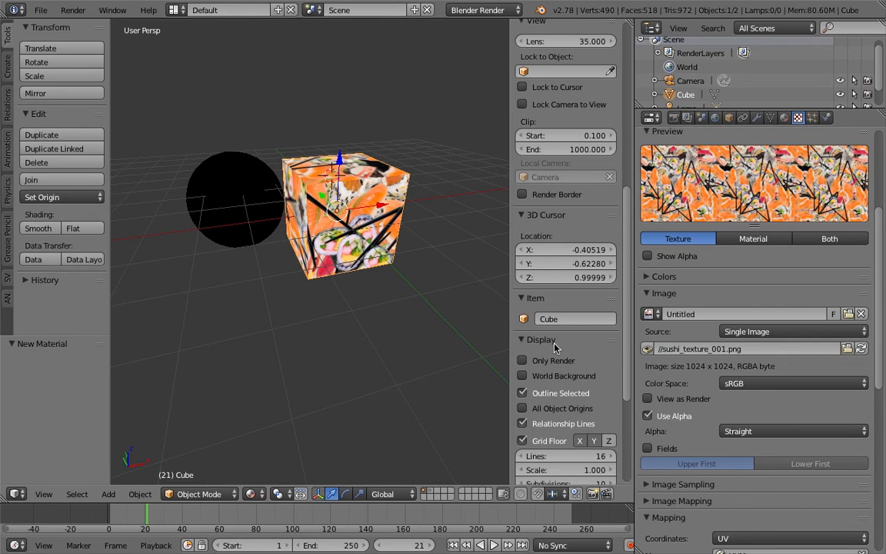
pyautogui.click(555, 343)
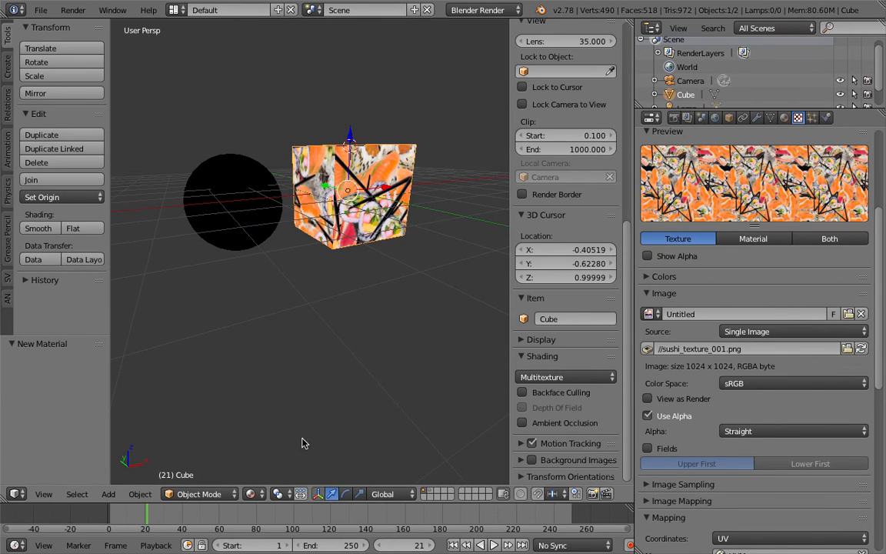
# Step: Try Texture viewport shading on the cube and sphere, and return the view to Material shading
pyautogui.click(250, 494)
pyautogui.click(275, 433)
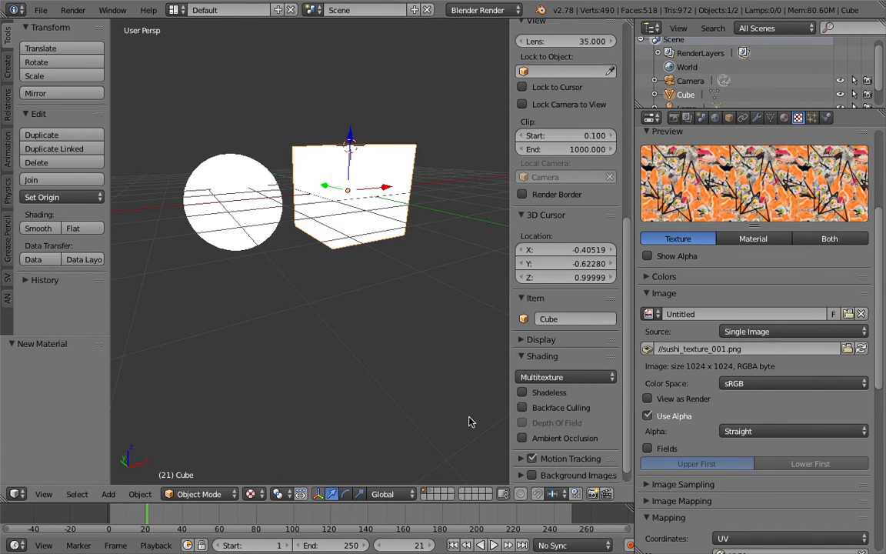
pyautogui.click(542, 377)
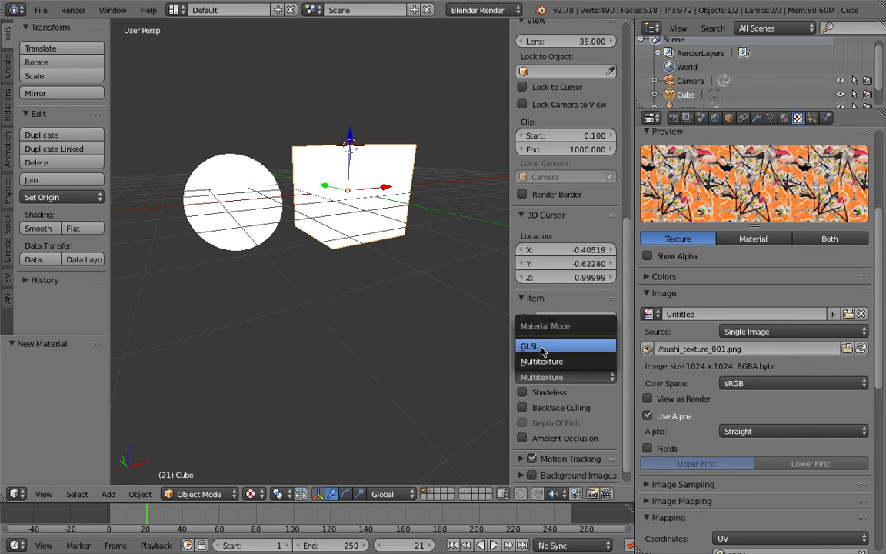
pyautogui.click(537, 394)
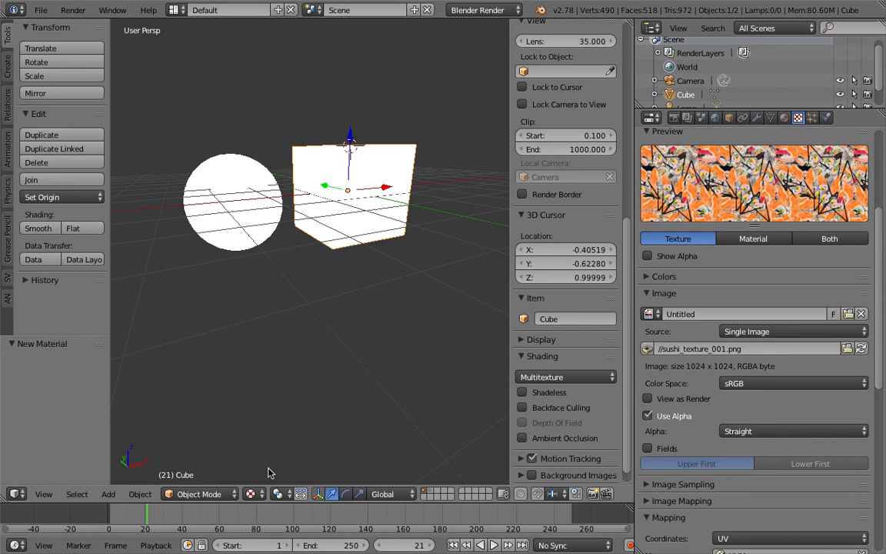
pyautogui.click(254, 494)
pyautogui.click(277, 417)
pyautogui.moveTo(277, 416)
pyautogui.mouseDown(button='middle')
pyautogui.moveTo(312, 399)
pyautogui.moveTo(316, 314)
pyautogui.moveTo(346, 277)
pyautogui.moveTo(404, 233)
pyautogui.mouseUp(button='middle')
pyautogui.moveTo(466, 281); pyautogui.dragTo(408, 224, button='middle')
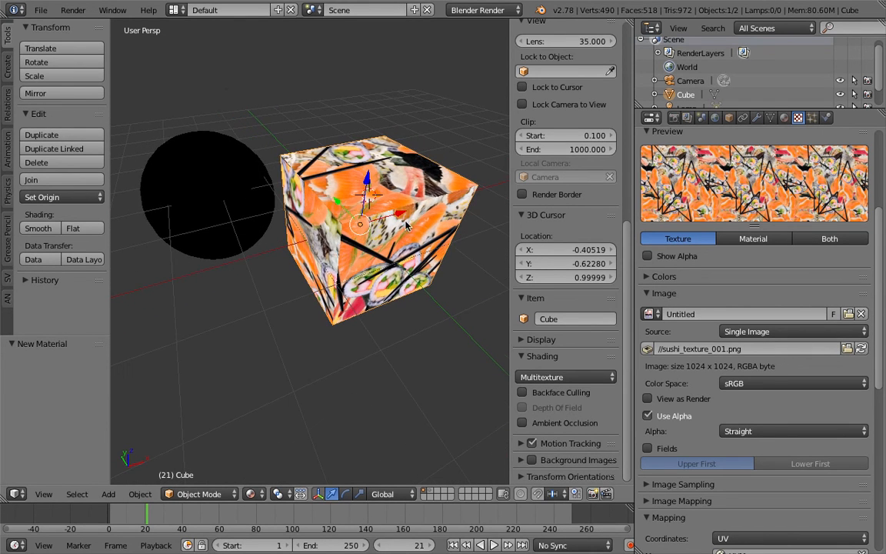
# Step: Nudge the cube freehand by about 0.018 in X, -0.017 in Y and -0.009 in Z
pyautogui.click(313, 188)
pyautogui.moveTo(352, 213); pyautogui.dragTo(352, 214)
pyautogui.click(273, 141)
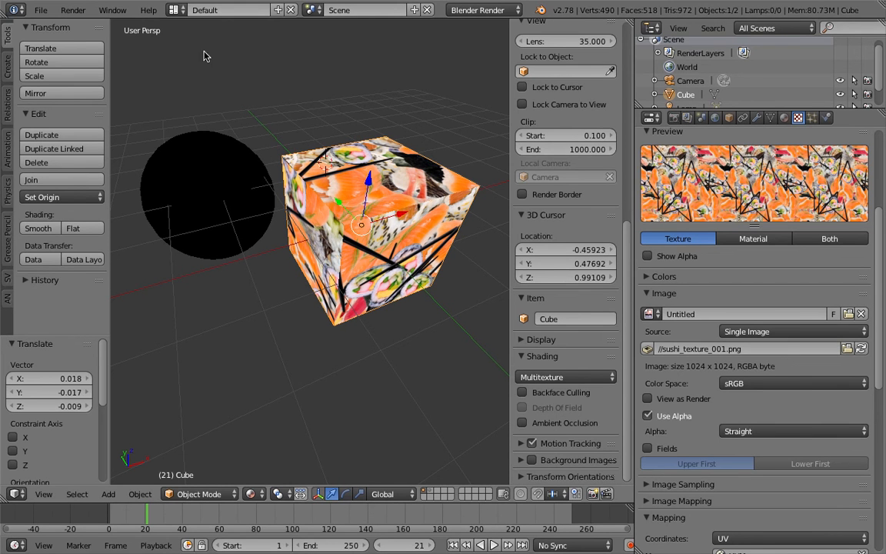
# Step: Switch to the UV Editing screen layout and set its 3D view to Material shading
pyautogui.click(174, 10)
pyautogui.click(223, 136)
pyautogui.click(617, 267)
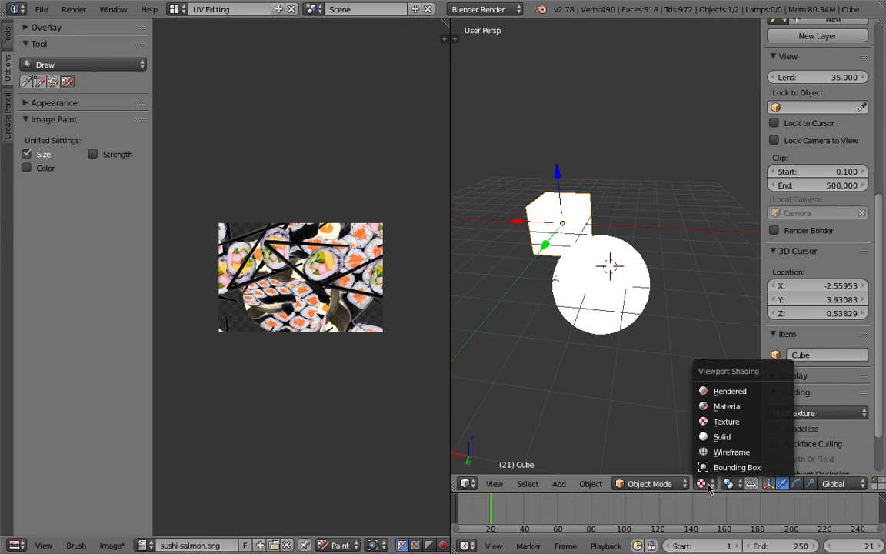
pyautogui.click(726, 421)
pyautogui.click(702, 483)
pyautogui.moveTo(596, 291); pyautogui.dragTo(640, 280, button='middle')
# Step: Put the cube in Texture Paint mode and stamp the sushi brush once directly on it
pyautogui.click(666, 481)
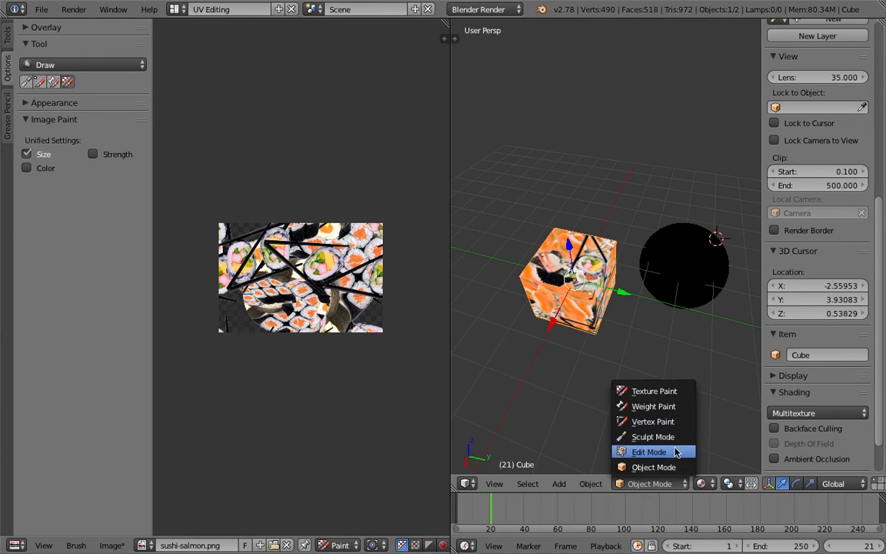
pyautogui.click(653, 391)
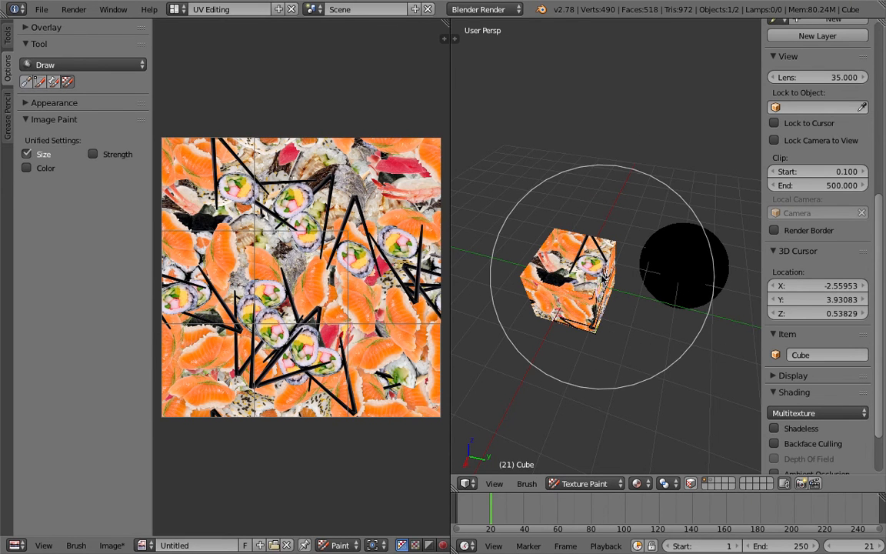
pyautogui.click(600, 273)
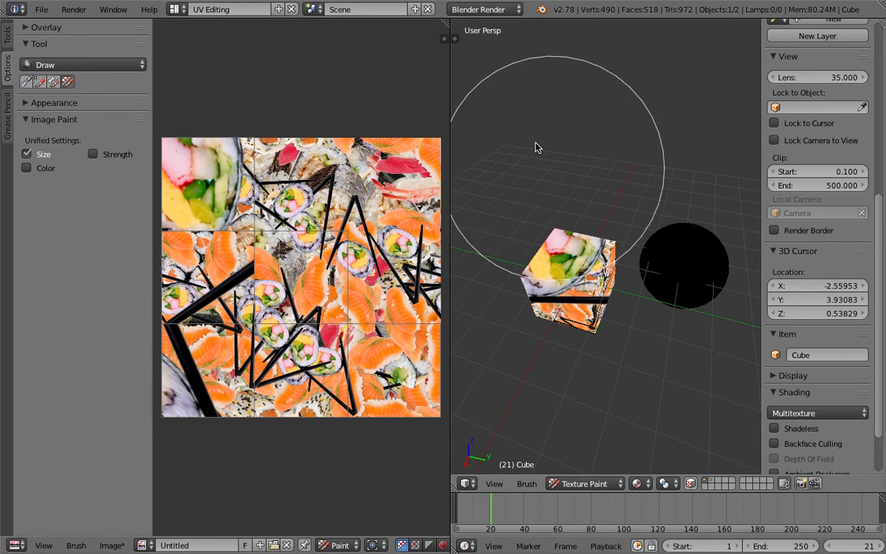
# Step: Show the paint brush settings beside the 3D view, enlarge them, and hide the view properties
pyautogui.click(445, 39)
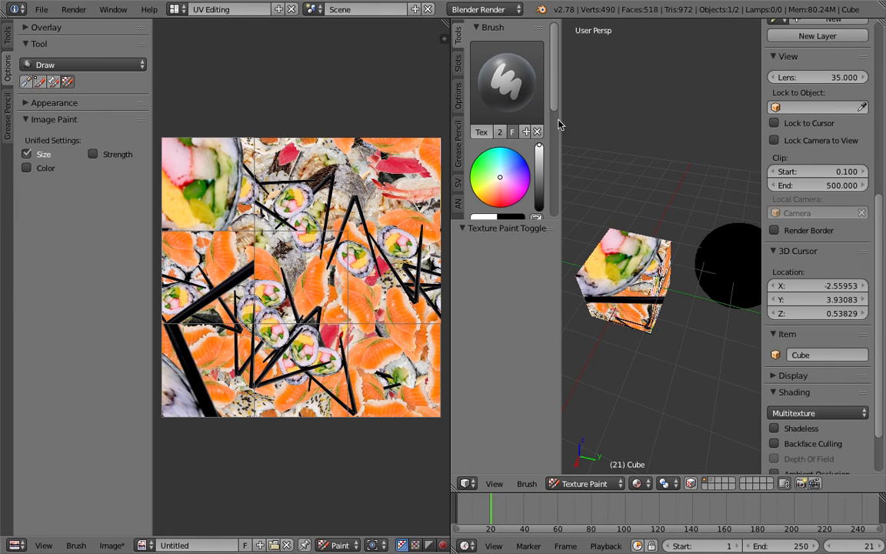
pyautogui.press('n')
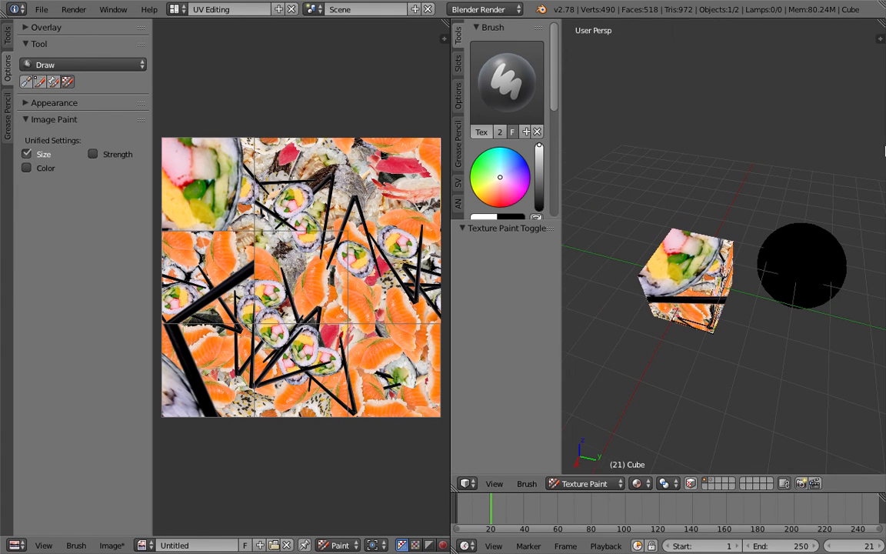
pyautogui.moveTo(538, 220); pyautogui.dragTo(539, 362)
pyautogui.moveTo(562, 296); pyautogui.dragTo(648, 292)
# Step: Paint large sushi rolls and black strips over further sides of the cube in the 3D view
pyautogui.moveTo(717, 291)
pyautogui.mouseDown(button='middle')
pyautogui.moveTo(742, 253)
pyautogui.moveTo(761, 243)
pyautogui.mouseUp(button='middle')
pyautogui.moveTo(757, 248); pyautogui.dragTo(750, 256)
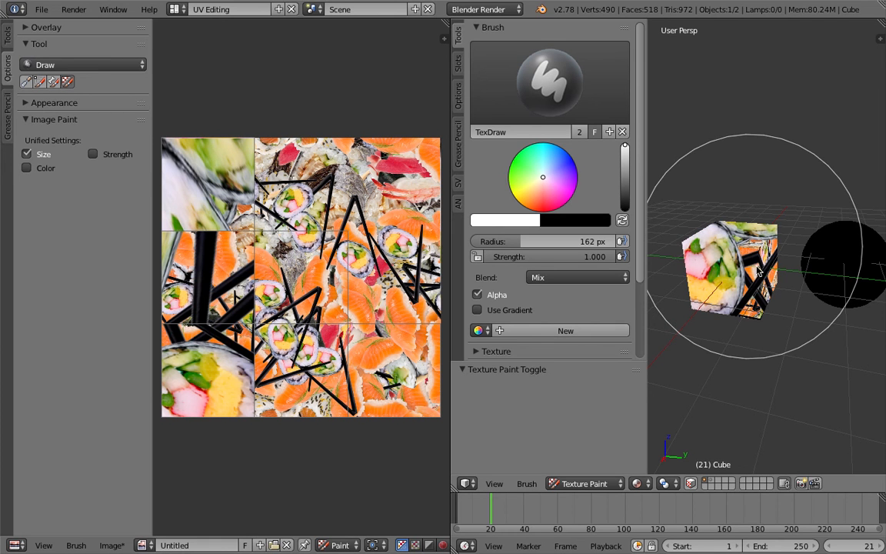
pyautogui.click(763, 269)
pyautogui.moveTo(764, 268); pyautogui.dragTo(757, 284, button='middle')
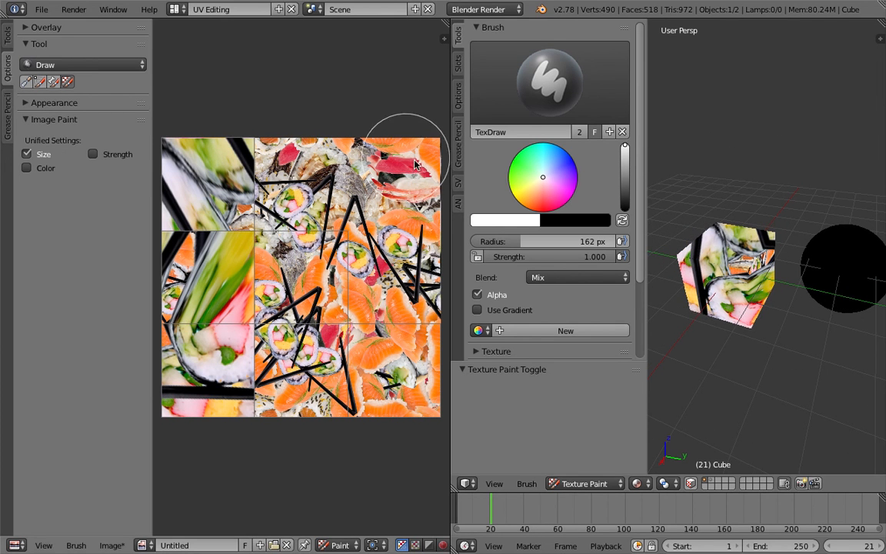
# Step: Paint smaller sushi rolls and black strips across the flat Untitled image, covering mainly the areas of the cube's faces
pyautogui.click(328, 156)
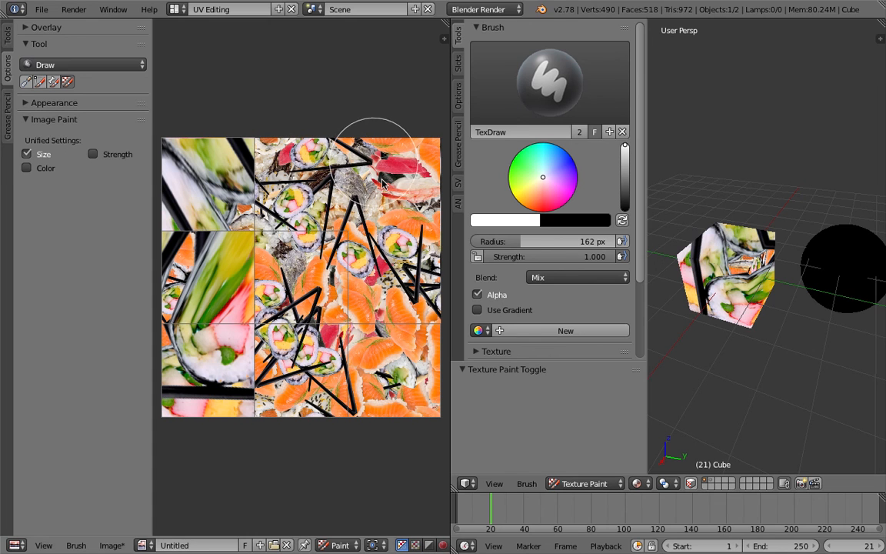
pyautogui.moveTo(382, 184)
pyautogui.mouseDown()
pyautogui.moveTo(293, 212)
pyautogui.moveTo(248, 255)
pyautogui.moveTo(235, 253)
pyautogui.moveTo(265, 306)
pyautogui.moveTo(202, 286)
pyautogui.moveTo(220, 331)
pyautogui.mouseUp()
pyautogui.moveTo(246, 270)
pyautogui.mouseDown()
pyautogui.moveTo(229, 374)
pyautogui.moveTo(195, 334)
pyautogui.mouseUp()
pyautogui.scroll(-1, 196, 337)
pyautogui.moveTo(216, 374)
pyautogui.mouseDown()
pyautogui.moveTo(245, 370)
pyautogui.moveTo(188, 277)
pyautogui.moveTo(233, 169)
pyautogui.moveTo(223, 180)
pyautogui.moveTo(265, 252)
pyautogui.moveTo(208, 219)
pyautogui.moveTo(263, 332)
pyautogui.mouseUp()
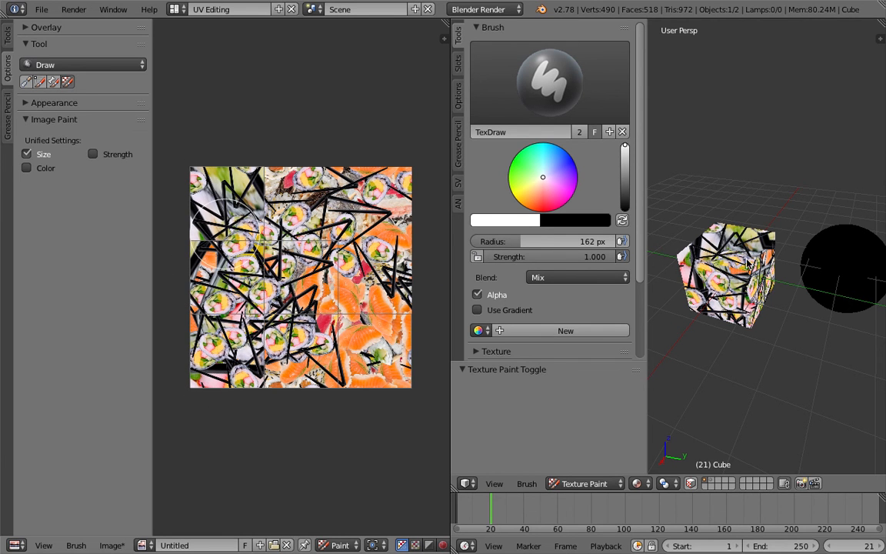
pyautogui.moveTo(229, 211); pyautogui.dragTo(246, 319)
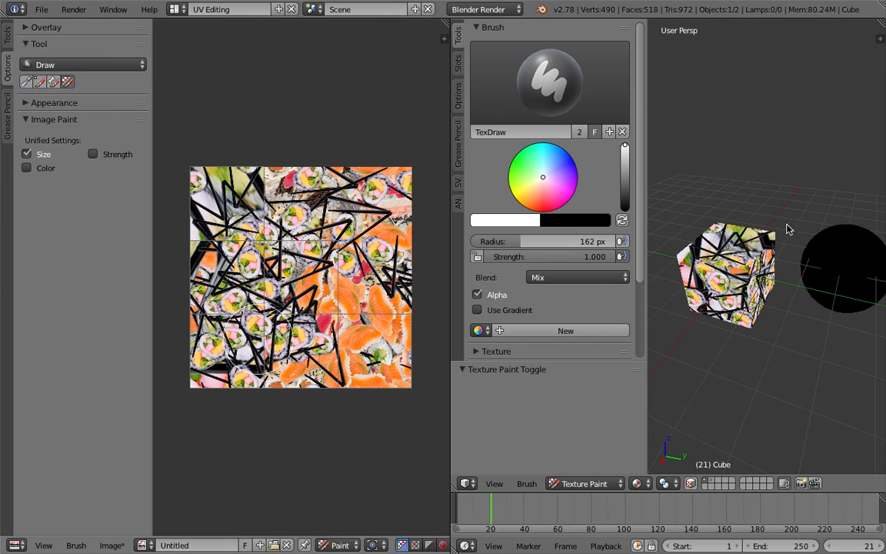
# Step: Paint more sushi on the cube in the 3D view and stamp one large roll across its upper edge
pyautogui.moveTo(708, 264); pyautogui.dragTo(731, 266)
pyautogui.moveTo(732, 266)
pyautogui.mouseDown(button='middle')
pyautogui.moveTo(788, 279)
pyautogui.moveTo(755, 243)
pyautogui.moveTo(810, 269)
pyautogui.mouseUp(button='middle')
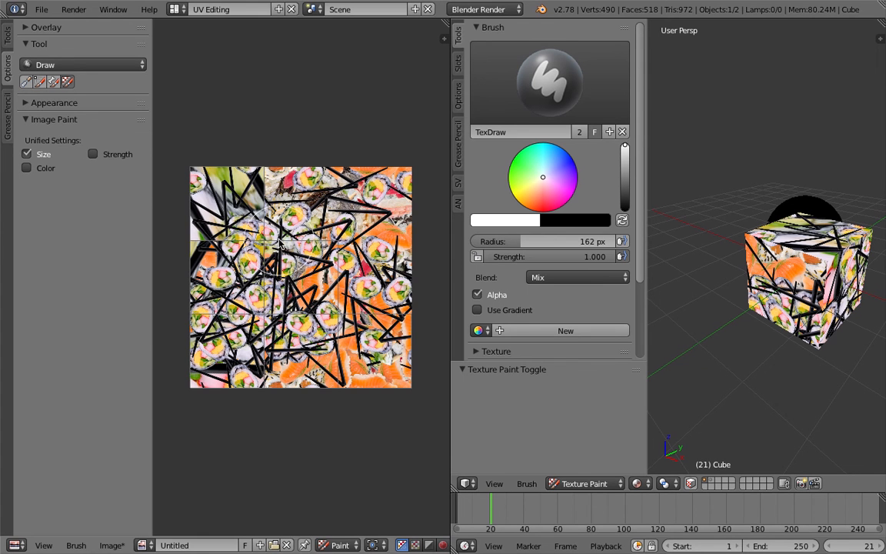
pyautogui.scroll(2, 277, 240)
pyautogui.scroll(-1, 324, 230)
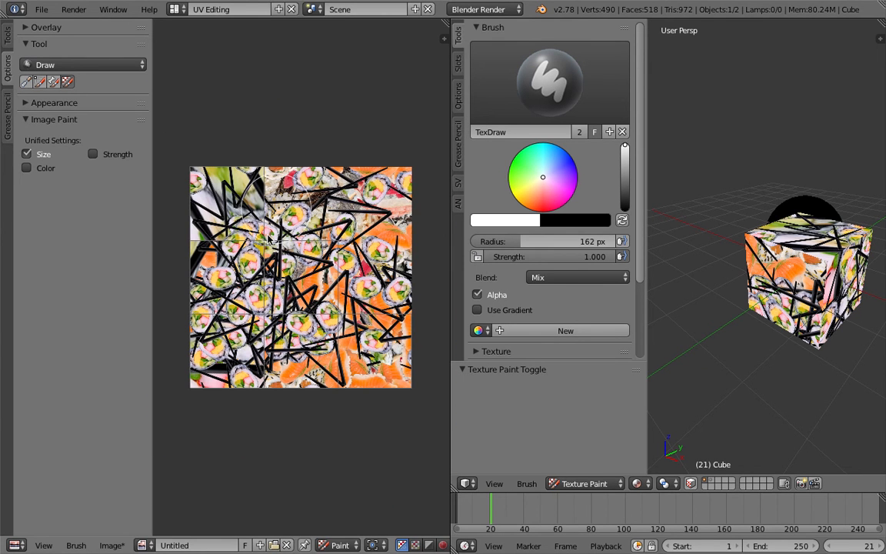
pyautogui.moveTo(716, 253); pyautogui.dragTo(774, 246, button='middle')
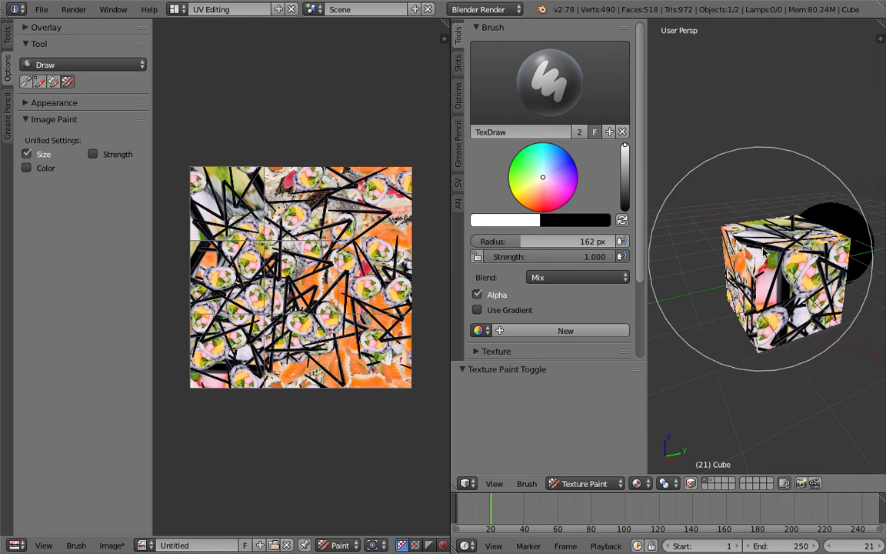
pyautogui.click(773, 252)
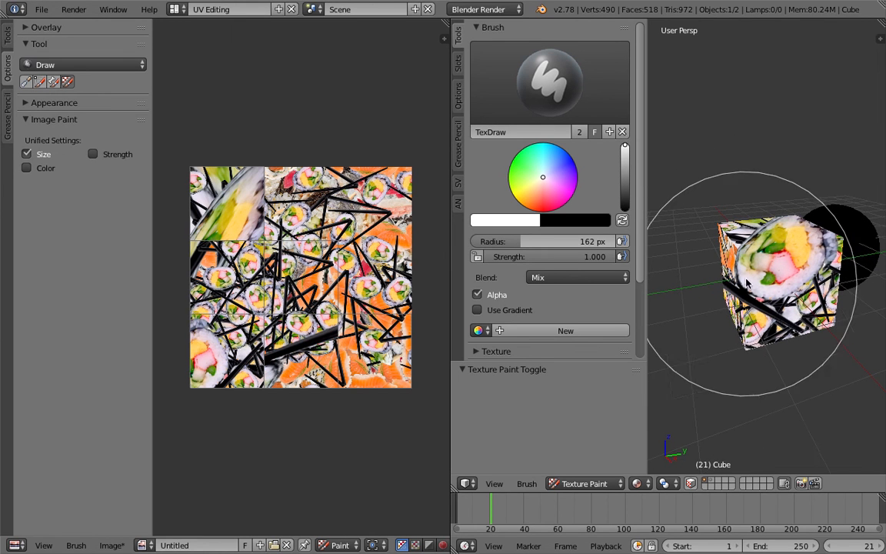
# Step: Set the viewport shading to Solid and return the cube from Texture Paint to Object Mode
pyautogui.click(637, 483)
pyautogui.click(654, 436)
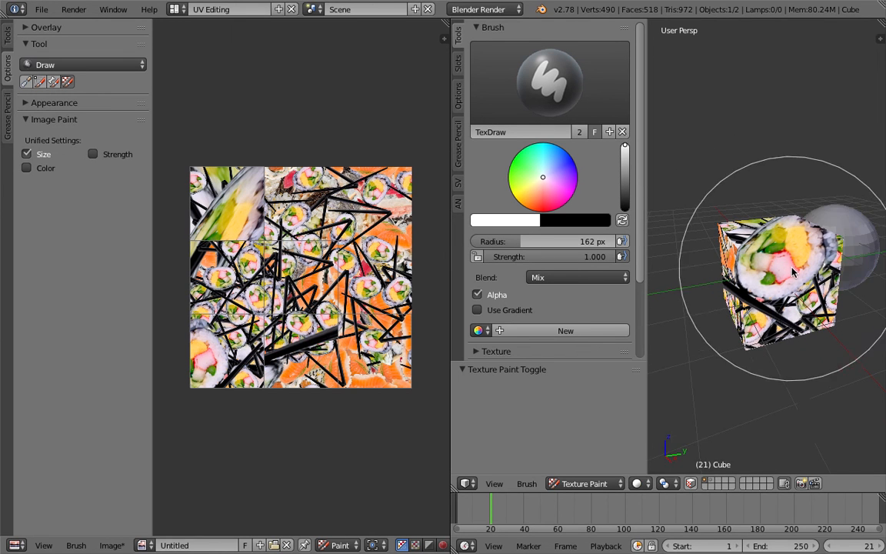
pyautogui.click(596, 482)
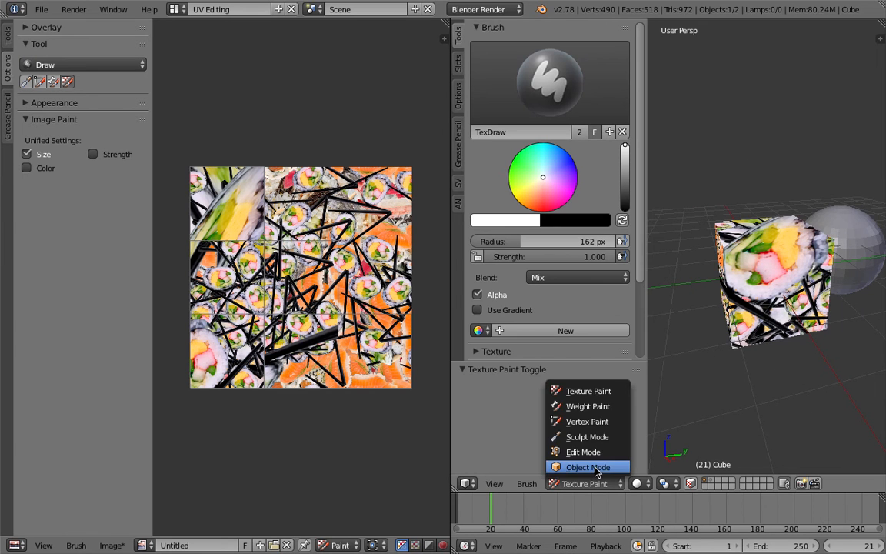
pyautogui.click(593, 466)
# Step: Select the cube's whole mesh in Edit Mode, unwrap it, and reset its UV mapping
pyautogui.press('Tab')
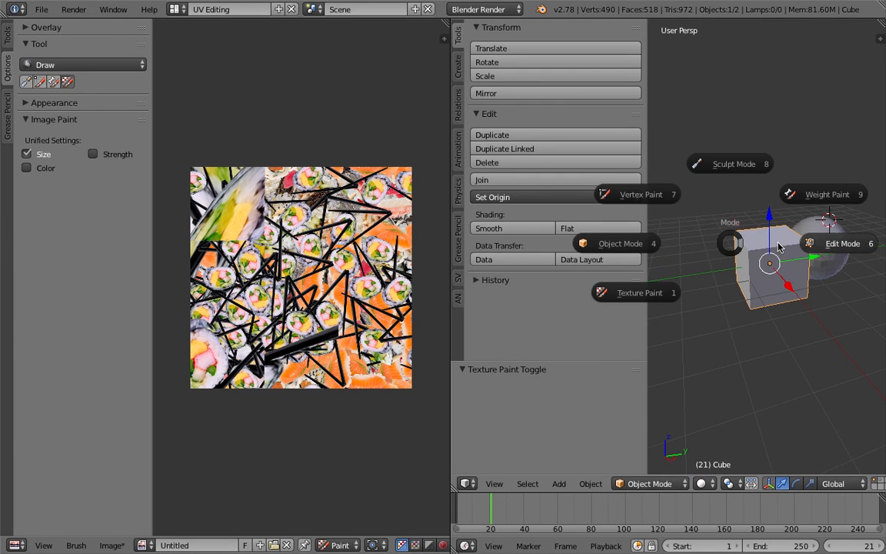
pyautogui.click(806, 244)
pyautogui.press('a')
pyautogui.press('a')
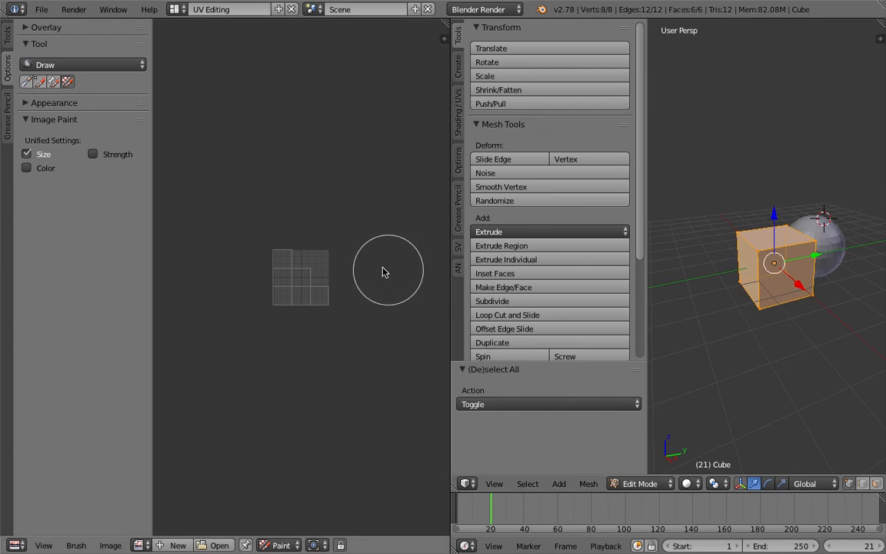
pyautogui.scroll(2, 326, 266)
pyautogui.scroll(-1, 800, 262)
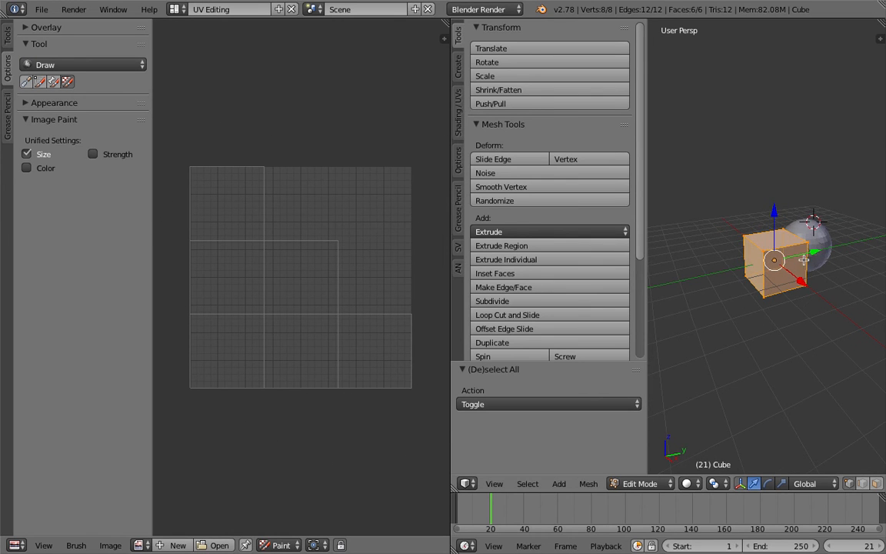
pyautogui.press('u')
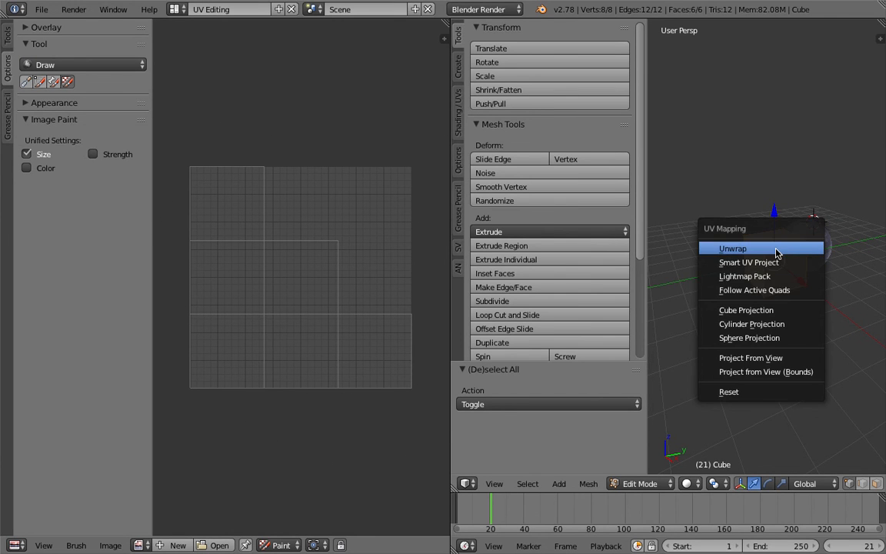
pyautogui.click(777, 252)
pyautogui.press('u')
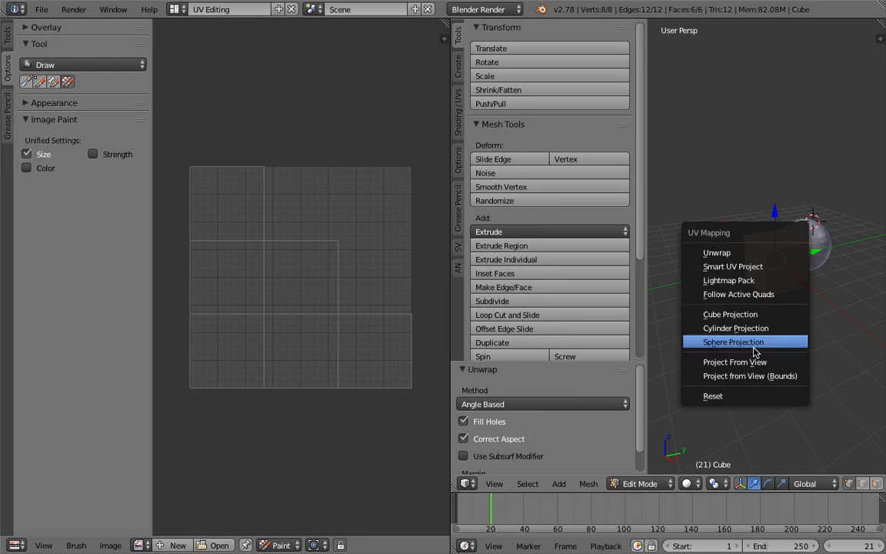
pyautogui.click(713, 395)
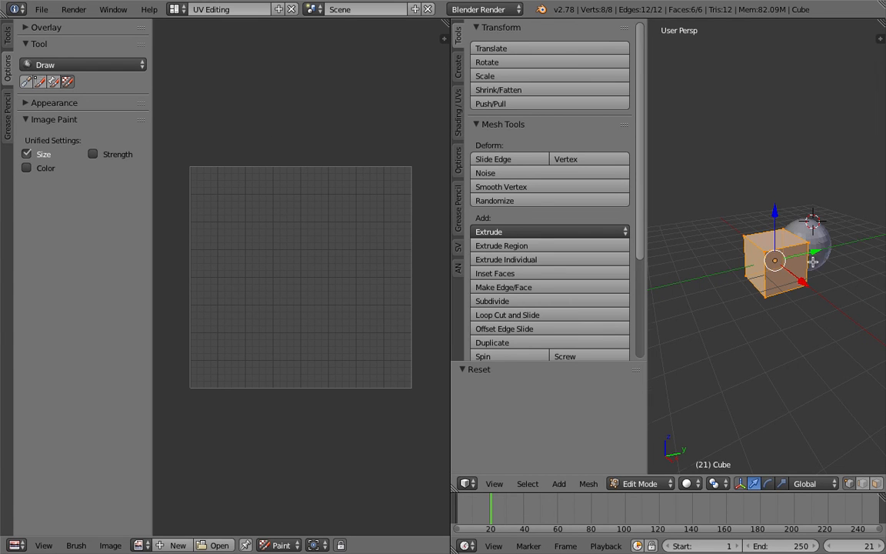
# Step: Return the cube to Object Mode and set the viewport shading to Material
pyautogui.press('Tab')
pyautogui.click(682, 259)
pyautogui.moveTo(747, 266)
pyautogui.mouseDown(button='middle')
pyautogui.moveTo(765, 258)
pyautogui.moveTo(751, 311)
pyautogui.mouseUp(button='middle')
pyautogui.click(705, 483)
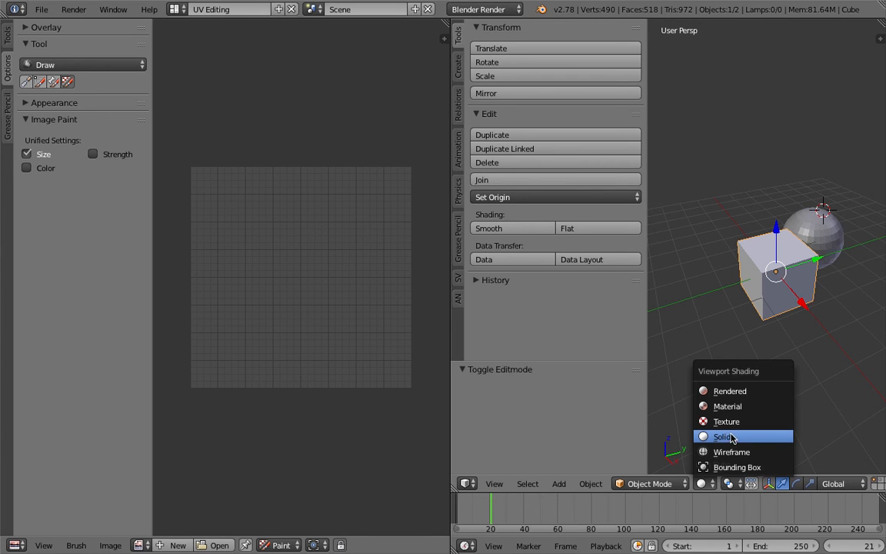
pyautogui.click(711, 421)
pyautogui.click(704, 483)
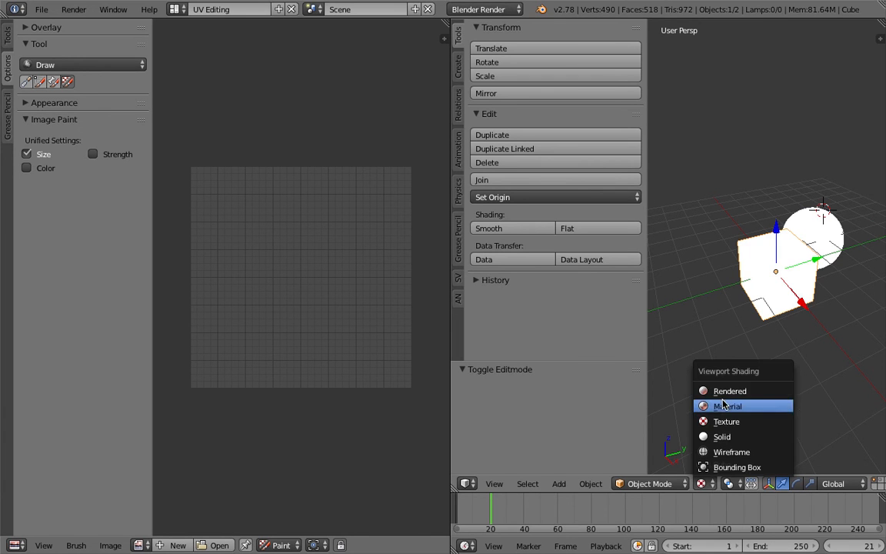
pyautogui.click(723, 404)
# Step: Deselect all objects and put the cube into Texture Paint mode
pyautogui.scroll(2, 738, 280)
pyautogui.moveTo(731, 281)
pyautogui.mouseDown(button='middle')
pyautogui.moveTo(770, 264)
pyautogui.moveTo(738, 307)
pyautogui.mouseUp(button='middle')
pyautogui.scroll(1, 758, 263)
pyautogui.press('a')
pyautogui.click(704, 483)
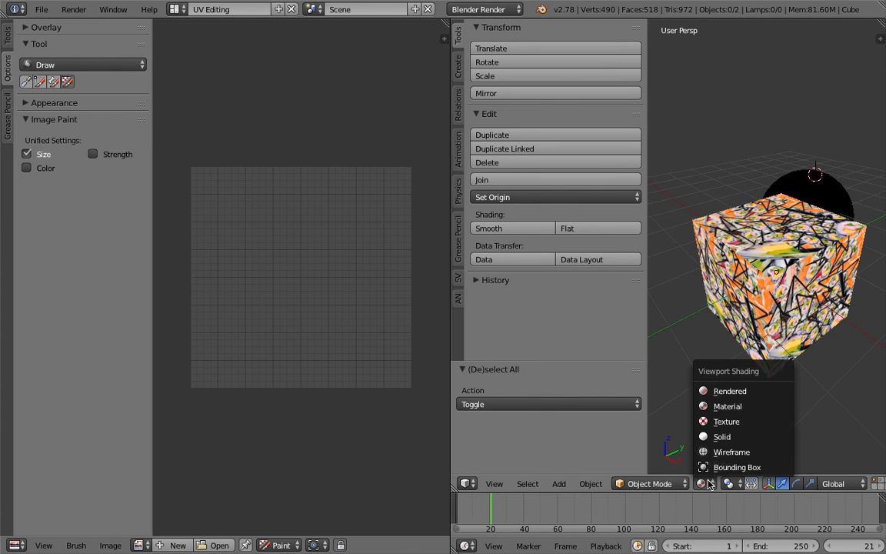
pyautogui.click(666, 483)
pyautogui.click(650, 483)
pyautogui.click(646, 389)
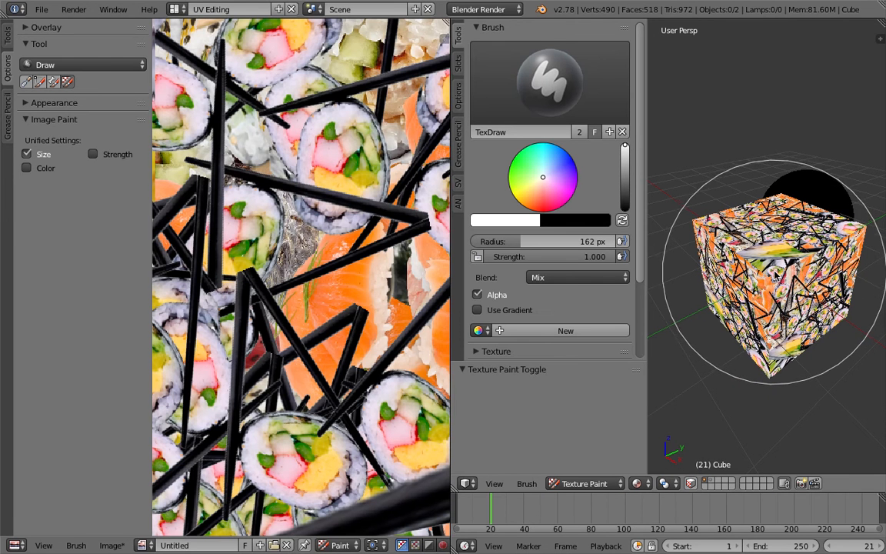
# Step: Stamp large sushi rolls on the cube in the 3D view and bring the whole texture image into view
pyautogui.scroll(5, 778, 270)
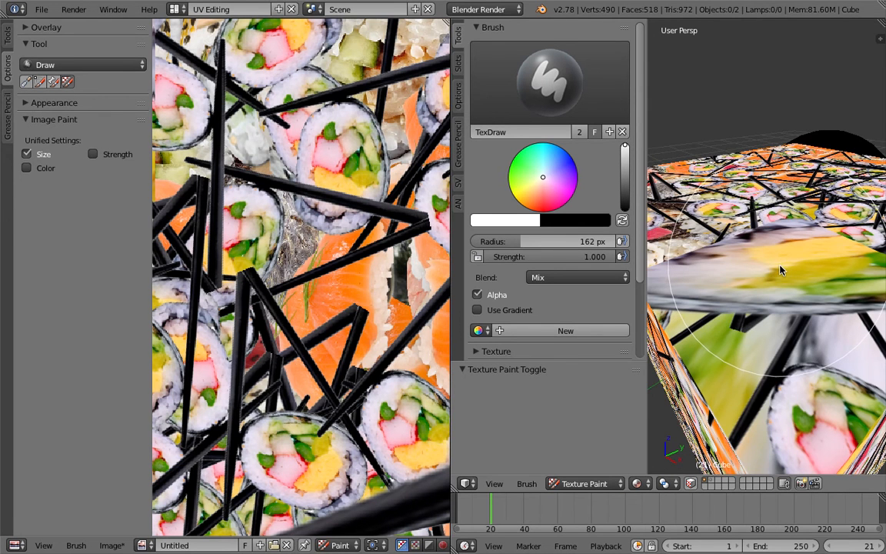
pyautogui.click(782, 270)
pyautogui.scroll(-5, 782, 269)
pyautogui.moveTo(781, 271); pyautogui.dragTo(747, 256, button='middle')
pyautogui.click(774, 295)
pyautogui.scroll(-4, 775, 296)
pyautogui.scroll(-5, 324, 304)
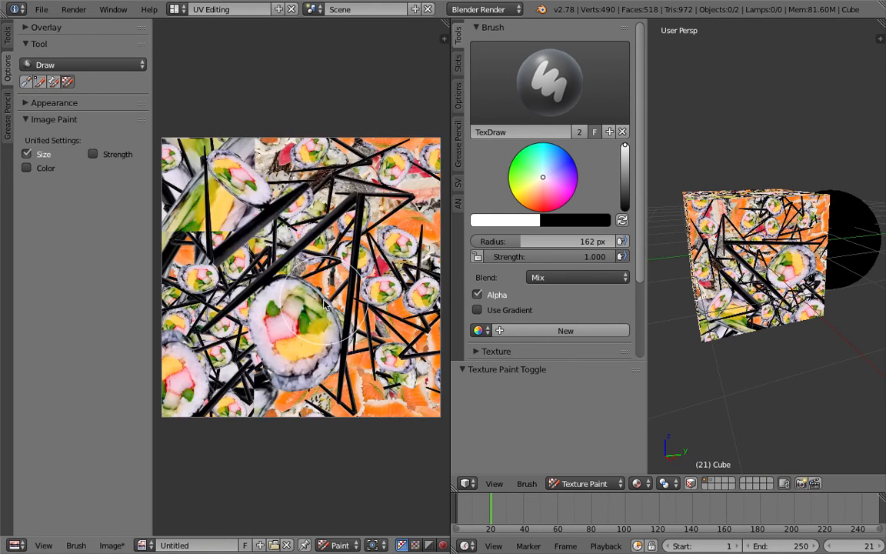
pyautogui.scroll(-3, 324, 304)
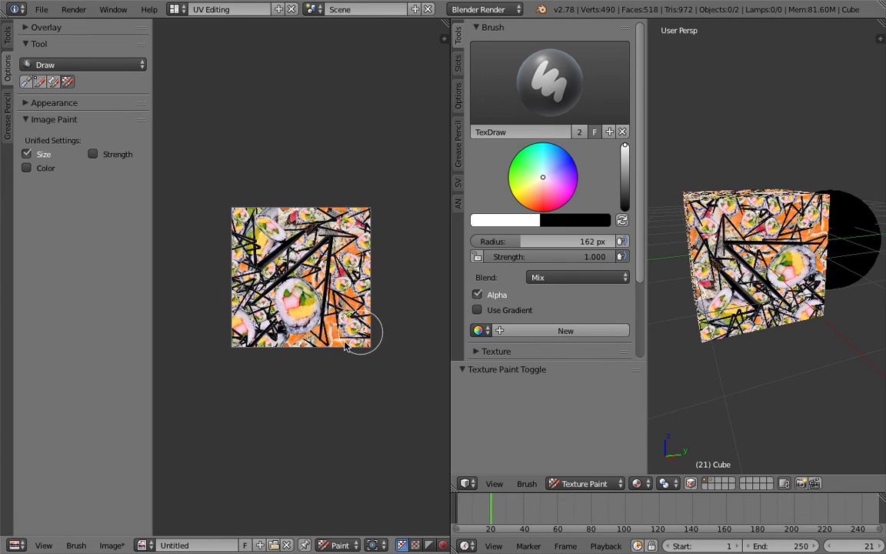
# Step: Paint small sushi rolls along the edges of the texture image and collapse the 3D view's tool shelf
pyautogui.moveTo(750, 323); pyautogui.dragTo(774, 300, button='middle')
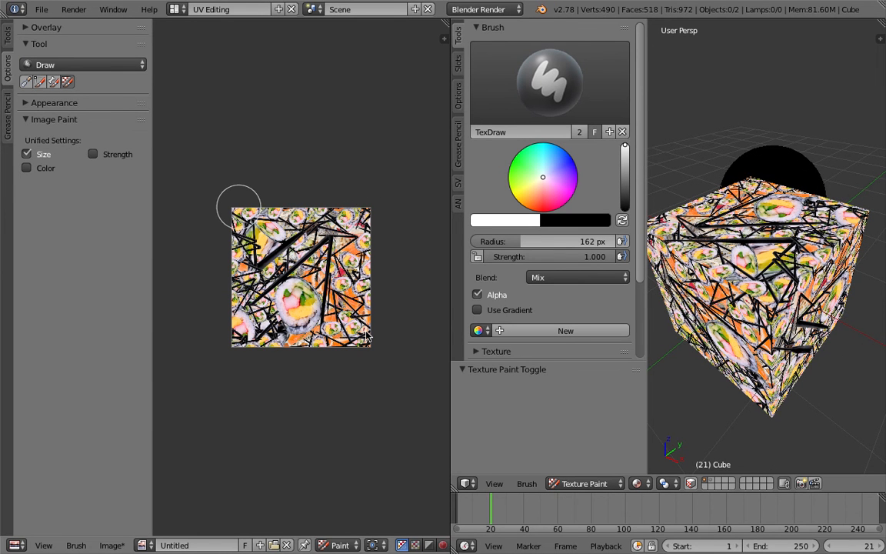
pyautogui.moveTo(239, 206); pyautogui.dragTo(366, 244)
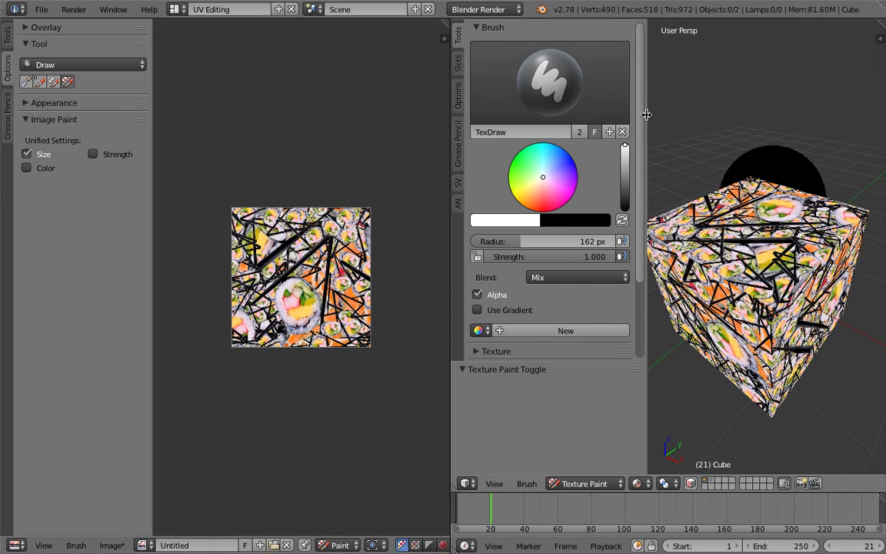
pyautogui.moveTo(646, 115); pyautogui.dragTo(371, 124)
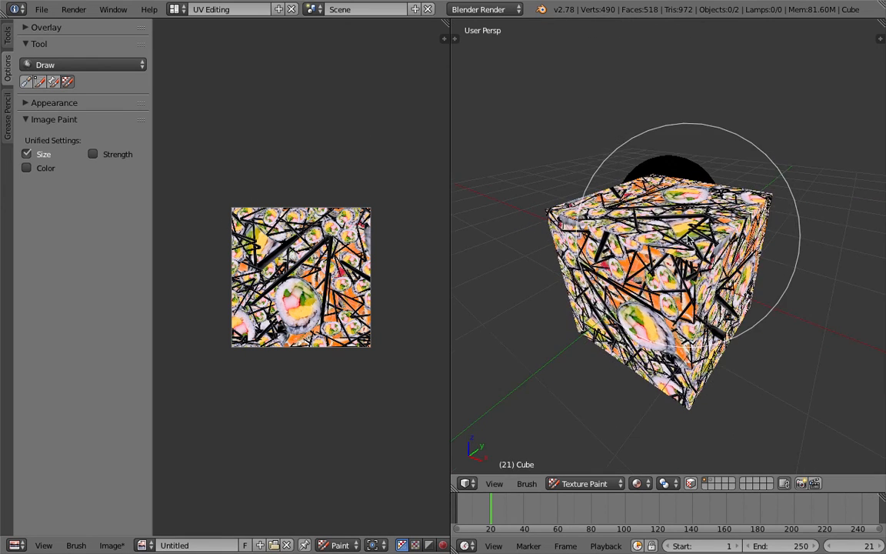
# Step: Stamp sushi rolls and black chopsticks on several sides of the cube, from both close and distant views
pyautogui.scroll(-1, 678, 251)
pyautogui.scroll(6, 678, 251)
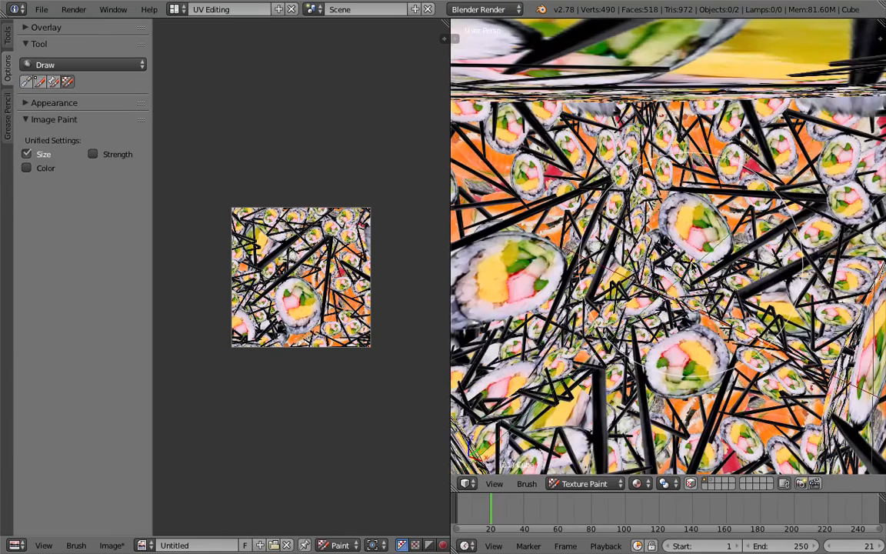
pyautogui.scroll(-4, 689, 265)
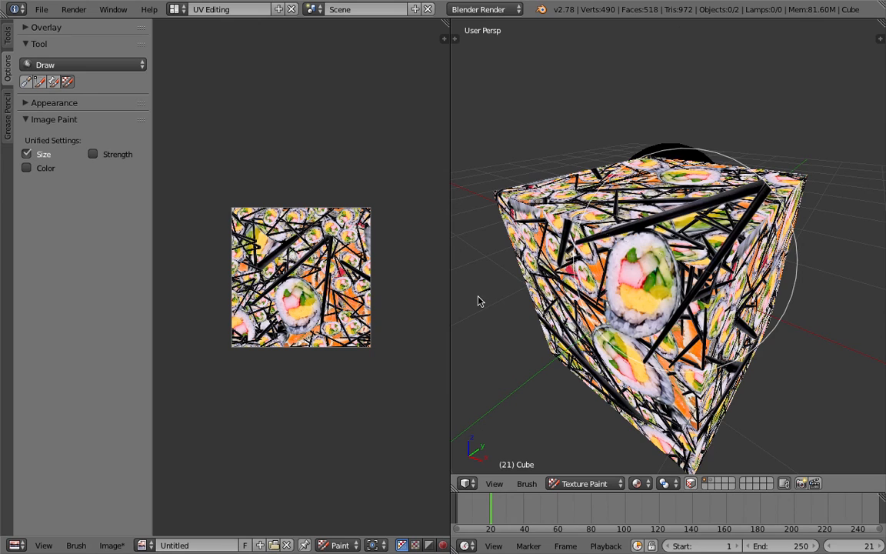
pyautogui.moveTo(653, 252)
pyautogui.mouseDown(button='middle')
pyautogui.moveTo(637, 269)
pyautogui.moveTo(578, 269)
pyautogui.moveTo(614, 275)
pyautogui.moveTo(600, 270)
pyautogui.moveTo(616, 252)
pyautogui.mouseUp(button='middle')
pyautogui.scroll(-3, 636, 269)
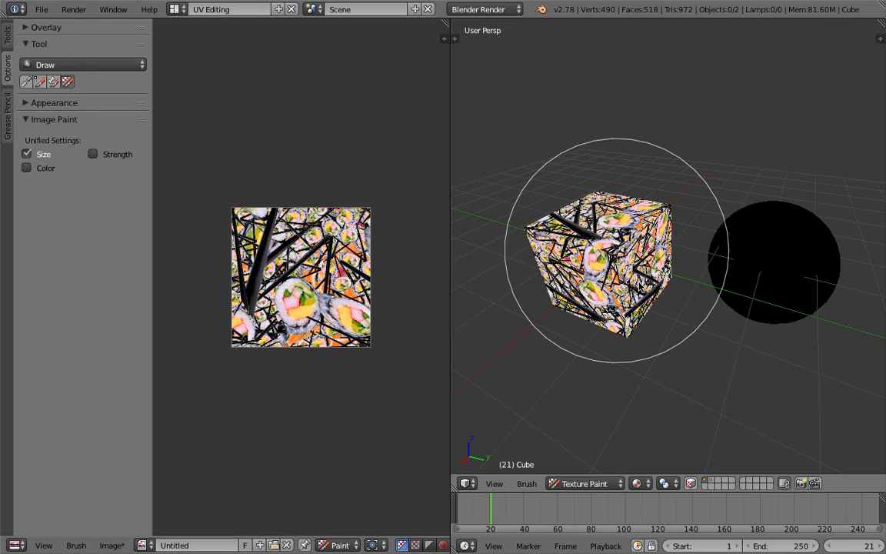
pyautogui.click(616, 249)
pyautogui.moveTo(611, 269)
pyautogui.mouseDown(button='middle')
pyautogui.moveTo(606, 278)
pyautogui.moveTo(614, 258)
pyautogui.mouseUp(button='middle')
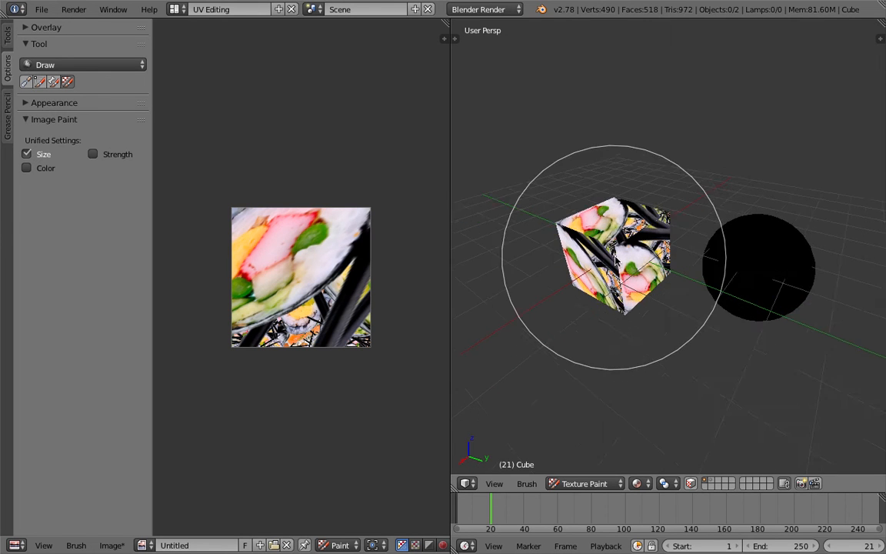
pyautogui.scroll(5, 616, 258)
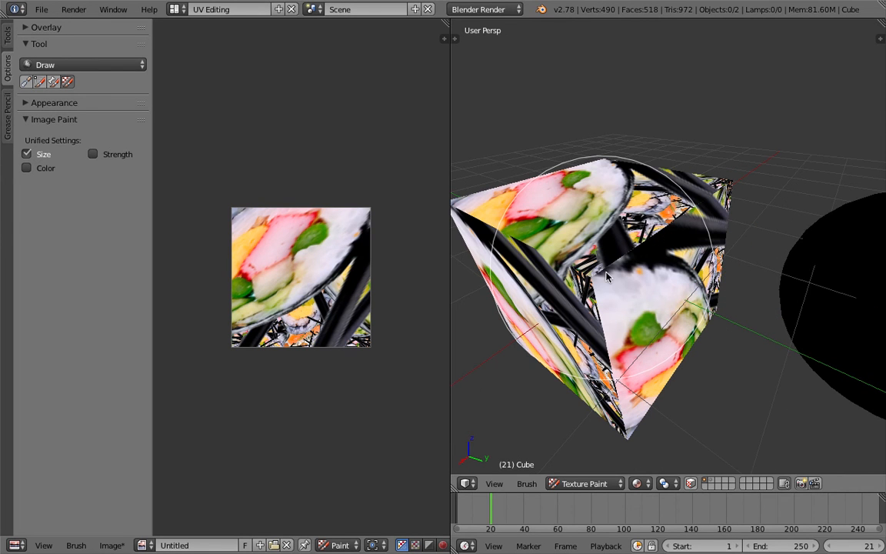
pyautogui.click(644, 308)
pyautogui.moveTo(645, 308)
pyautogui.mouseDown(button='middle')
pyautogui.moveTo(609, 376)
pyautogui.moveTo(731, 227)
pyautogui.moveTo(757, 224)
pyautogui.mouseUp(button='middle')
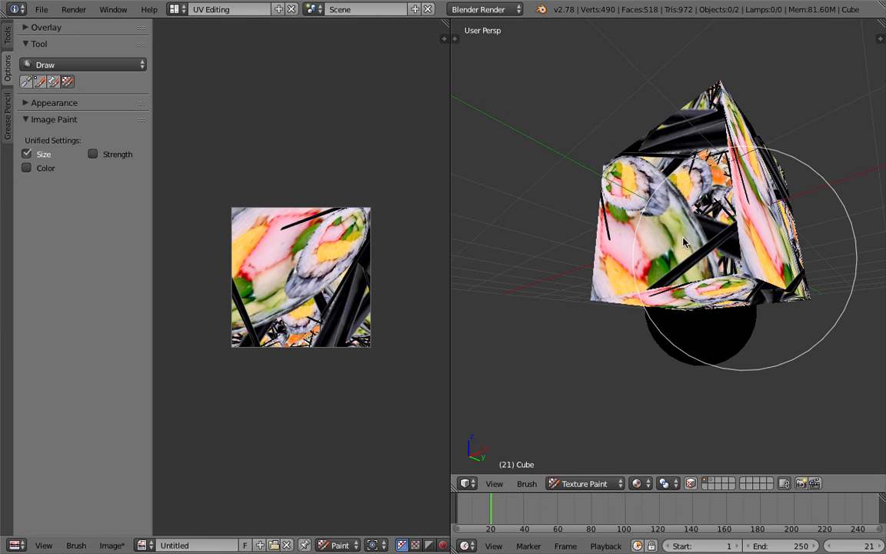
# Step: Paint small sushi pieces across the texture image, playing the animation during some strokes to vary the brush pattern
pyautogui.moveTo(377, 299)
pyautogui.mouseDown()
pyautogui.moveTo(354, 336)
pyautogui.moveTo(371, 259)
pyautogui.moveTo(368, 214)
pyautogui.moveTo(339, 204)
pyautogui.moveTo(278, 221)
pyautogui.mouseUp()
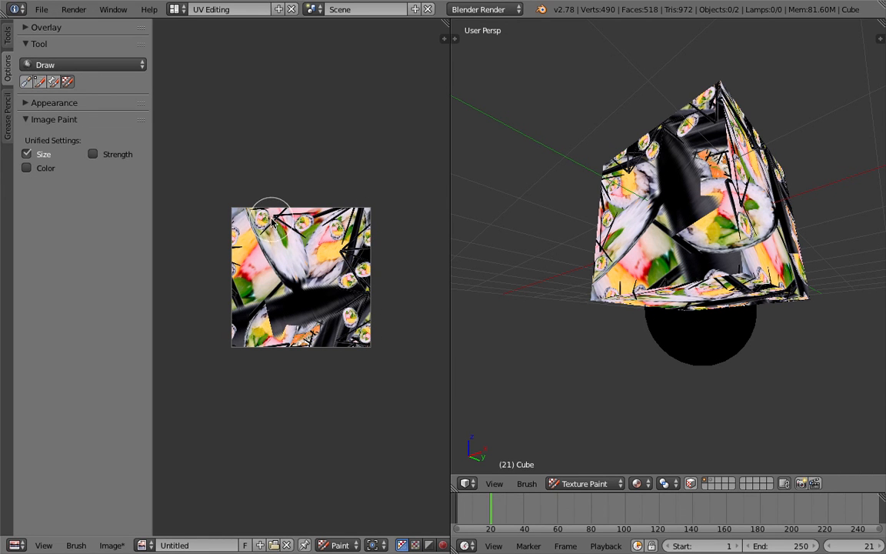
pyautogui.hotkey('alt', 'a')
pyautogui.moveTo(272, 221)
pyautogui.mouseDown()
pyautogui.moveTo(245, 204)
pyautogui.moveTo(271, 213)
pyautogui.moveTo(233, 207)
pyautogui.moveTo(339, 210)
pyautogui.moveTo(353, 323)
pyautogui.mouseUp()
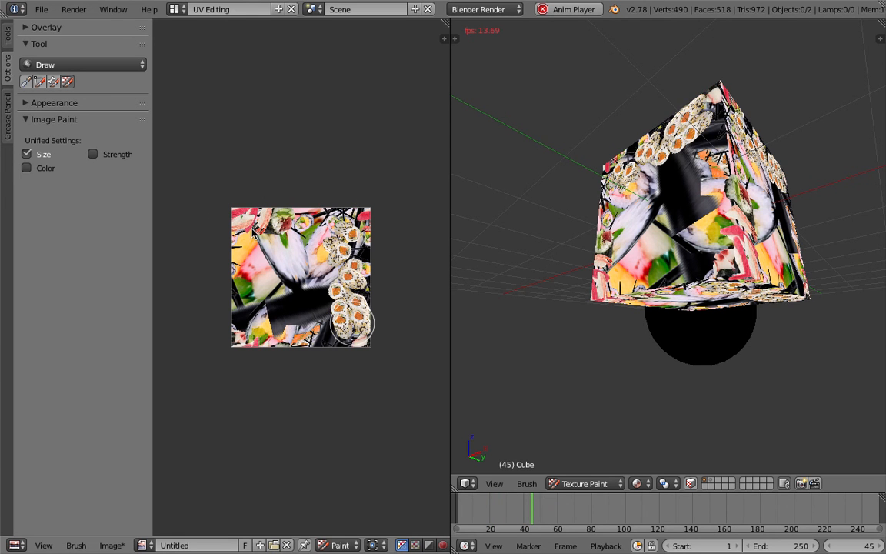
pyautogui.moveTo(243, 319)
pyautogui.mouseDown()
pyautogui.moveTo(250, 240)
pyautogui.moveTo(237, 243)
pyautogui.moveTo(262, 235)
pyautogui.mouseUp()
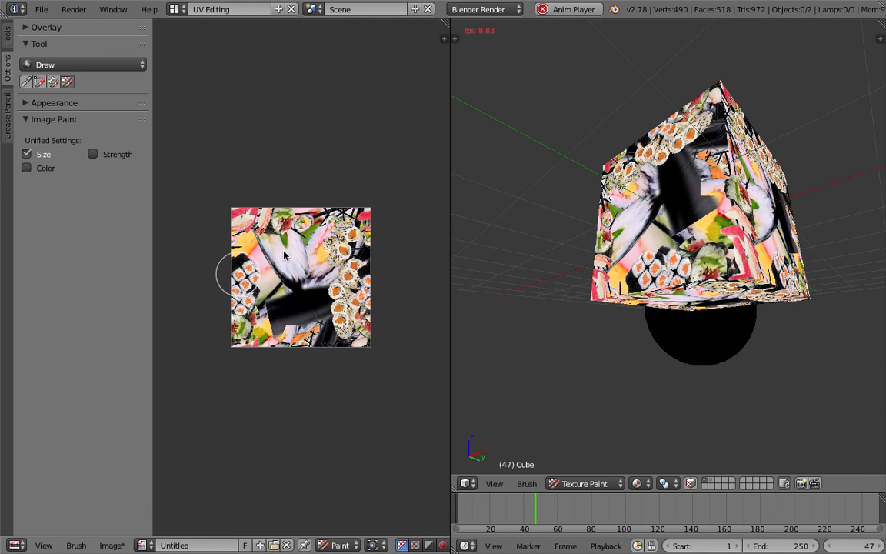
pyautogui.press('Escape')
pyautogui.moveTo(306, 312)
pyautogui.mouseDown()
pyautogui.moveTo(283, 297)
pyautogui.moveTo(312, 307)
pyautogui.moveTo(285, 312)
pyautogui.moveTo(300, 244)
pyautogui.mouseUp()
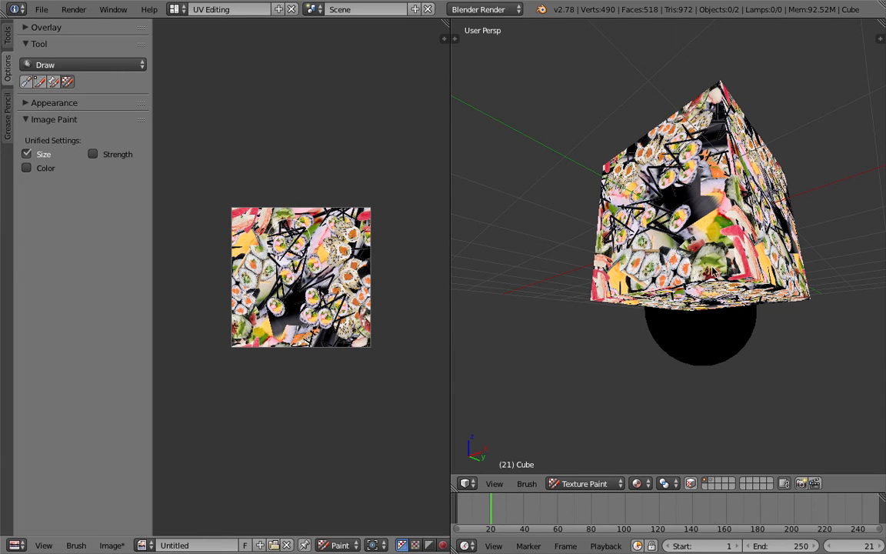
# Step: Paint large rolls and chopsticks over the cube in the 3D view, playing the animation in between to vary the pattern
pyautogui.moveTo(728, 312); pyautogui.dragTo(706, 316)
pyautogui.press('f')
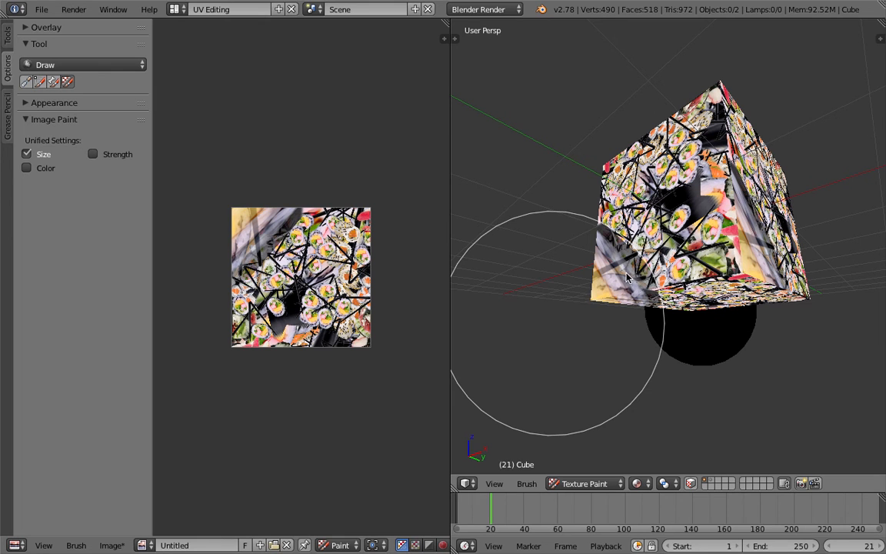
pyautogui.hotkey('alt', 'a')
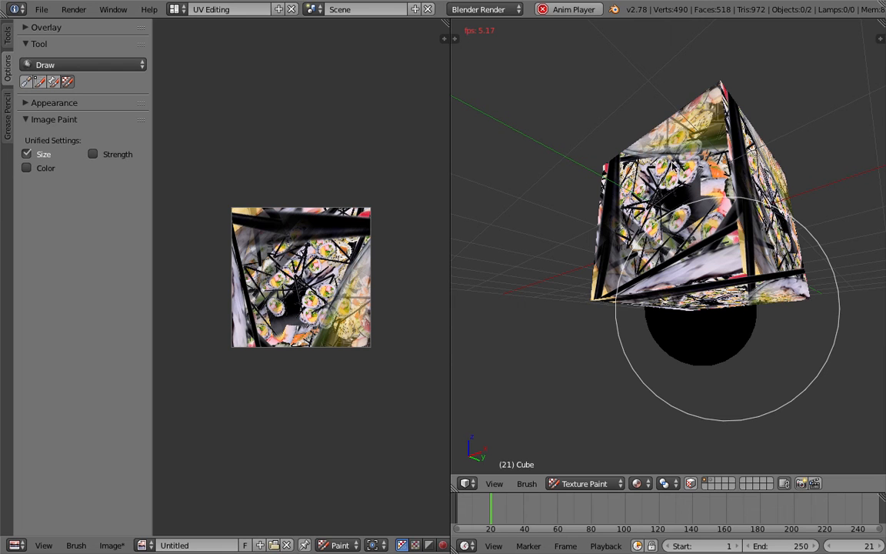
pyautogui.press('Escape')
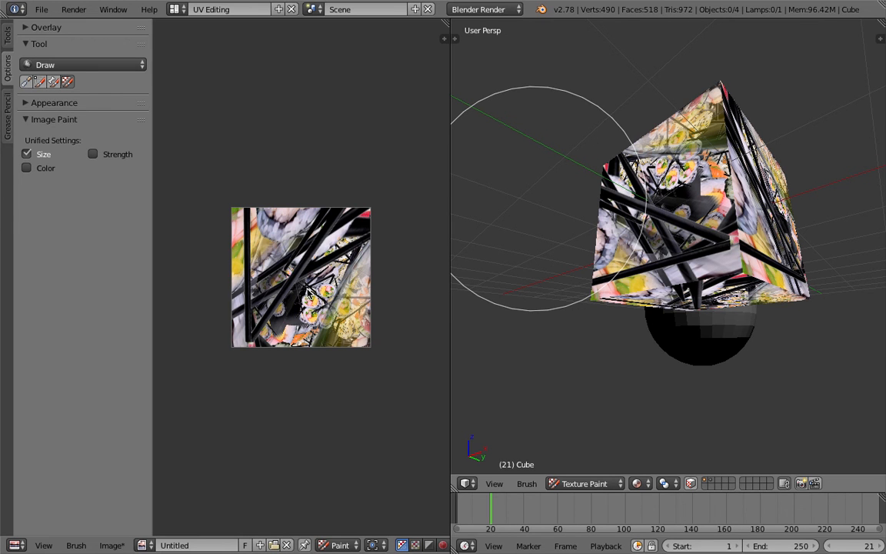
pyautogui.click(574, 198)
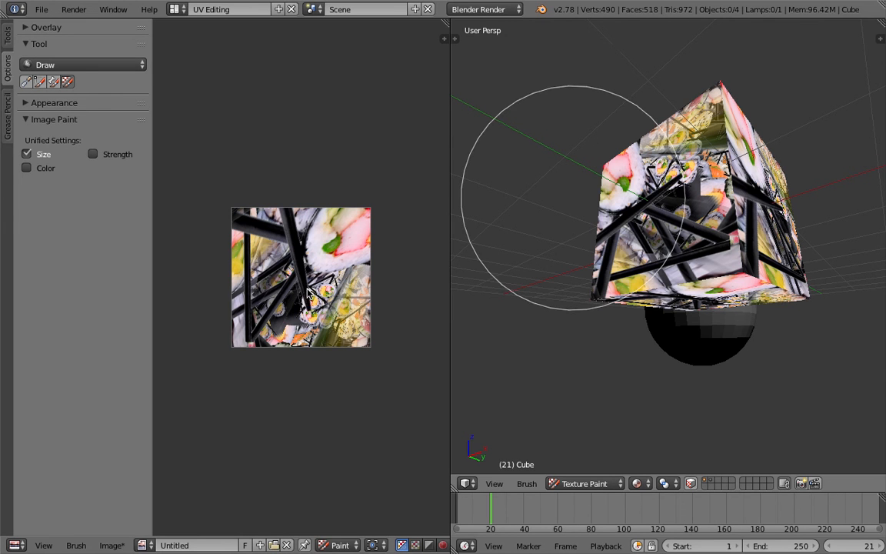
# Step: Cover the texture image with seeded rolls, green rolls and salmon slices, and advance to frame 25
pyautogui.click(312, 294)
pyautogui.moveTo(313, 310)
pyautogui.mouseDown()
pyautogui.moveTo(332, 340)
pyautogui.moveTo(299, 334)
pyautogui.moveTo(297, 296)
pyautogui.mouseUp()
pyautogui.moveTo(294, 218)
pyautogui.mouseDown()
pyautogui.moveTo(248, 201)
pyautogui.moveTo(261, 328)
pyautogui.moveTo(240, 351)
pyautogui.moveTo(231, 287)
pyautogui.moveTo(288, 223)
pyautogui.moveTo(346, 203)
pyautogui.moveTo(355, 247)
pyautogui.moveTo(332, 260)
pyautogui.moveTo(329, 306)
pyautogui.moveTo(367, 270)
pyautogui.moveTo(299, 338)
pyautogui.moveTo(344, 331)
pyautogui.moveTo(207, 308)
pyautogui.moveTo(254, 341)
pyautogui.moveTo(239, 343)
pyautogui.moveTo(340, 348)
pyautogui.moveTo(371, 240)
pyautogui.mouseUp()
pyautogui.moveTo(249, 270)
pyautogui.mouseDown()
pyautogui.moveTo(234, 275)
pyautogui.moveTo(236, 286)
pyautogui.moveTo(264, 246)
pyautogui.mouseUp()
pyautogui.moveTo(314, 268); pyautogui.dragTo(256, 325)
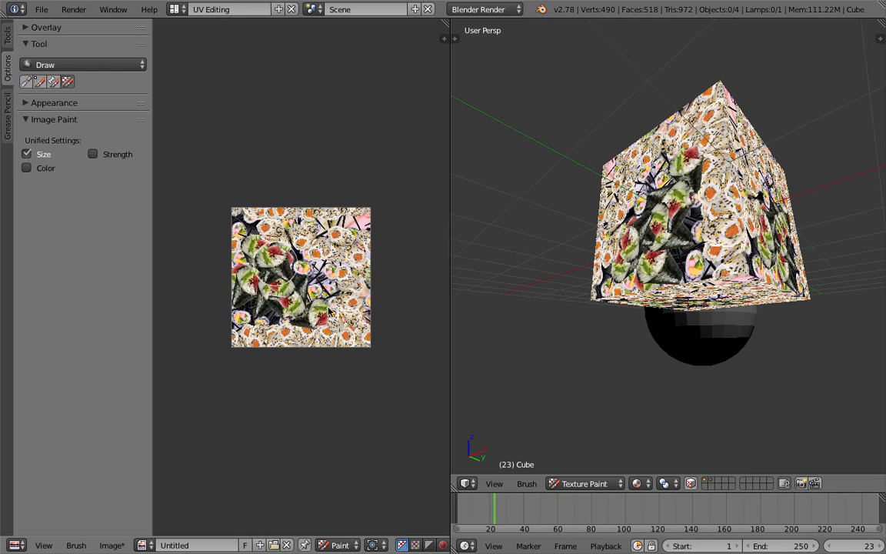
pyautogui.moveTo(295, 235)
pyautogui.mouseDown()
pyautogui.moveTo(259, 219)
pyautogui.moveTo(361, 225)
pyautogui.moveTo(356, 219)
pyautogui.mouseUp()
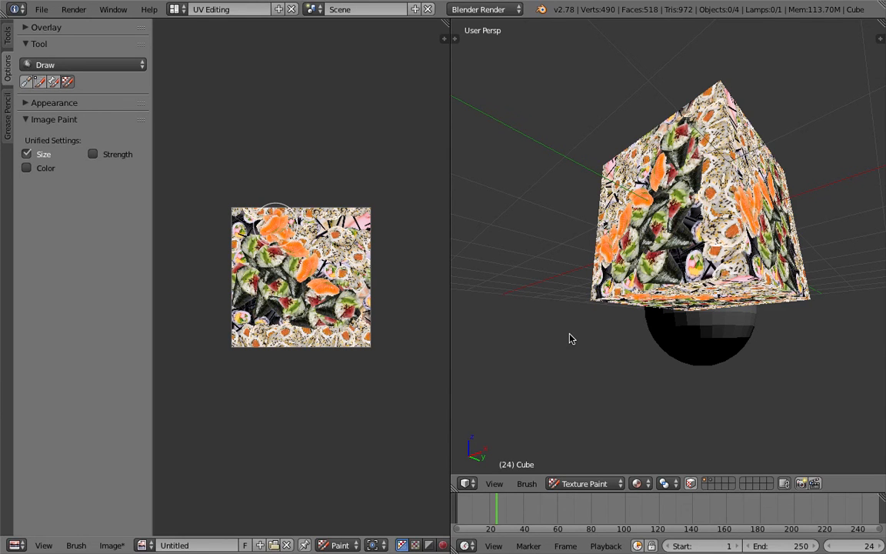
pyautogui.press('Right')
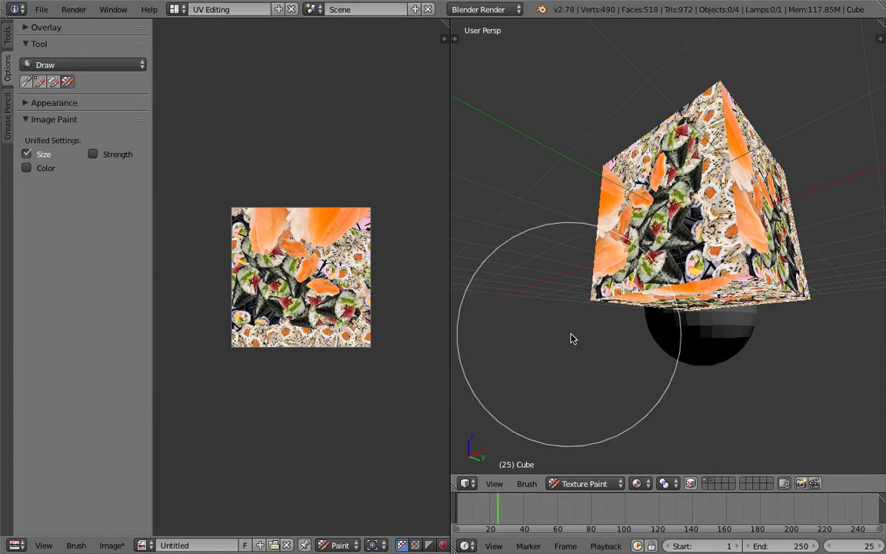
# Step: Return the cube to Object Mode and select the sphere
pyautogui.click(582, 482)
pyautogui.click(579, 469)
pyautogui.scroll(-5, 696, 322)
pyautogui.moveTo(654, 336); pyautogui.dragTo(677, 308, button='middle')
pyautogui.rightClick(690, 284)
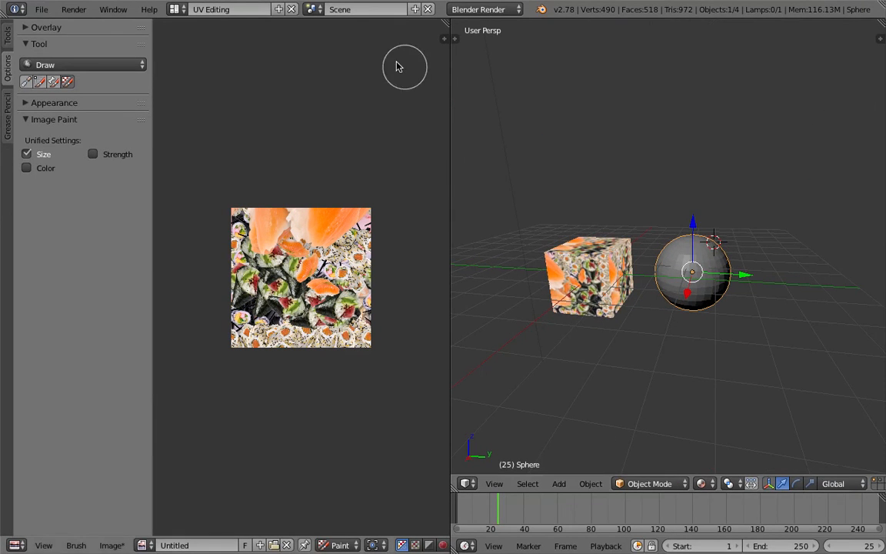
# Step: Switch to the Default screen layout and assign the existing material named Material to the sphere
pyautogui.click(176, 9)
pyautogui.click(198, 32)
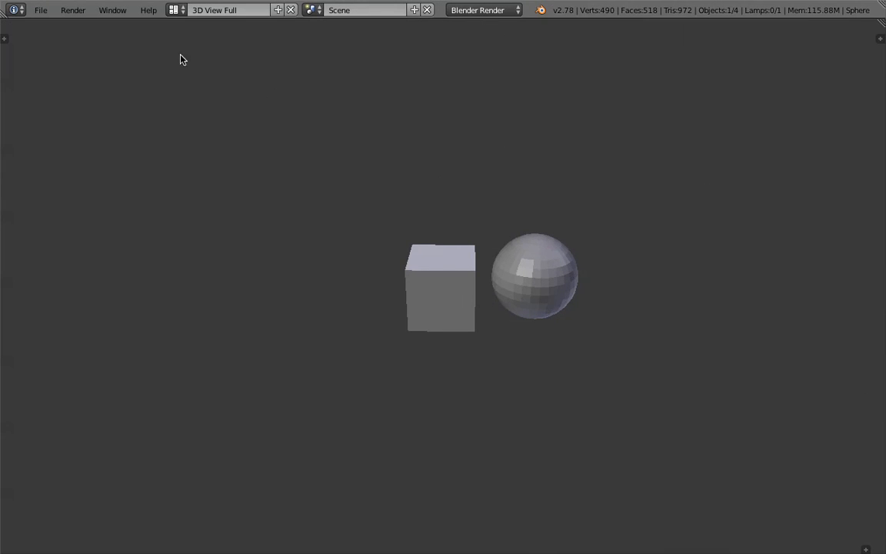
pyautogui.click(175, 9)
pyautogui.click(198, 72)
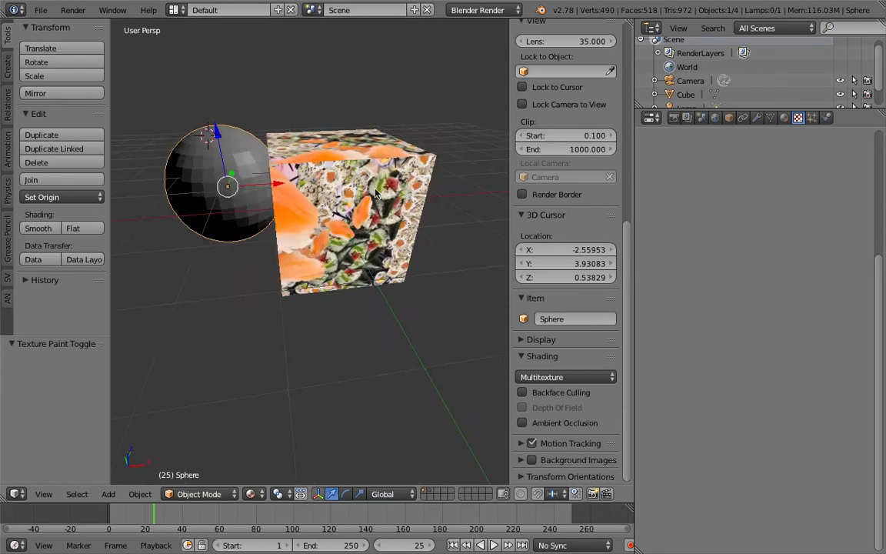
pyautogui.click(784, 117)
pyautogui.click(648, 154)
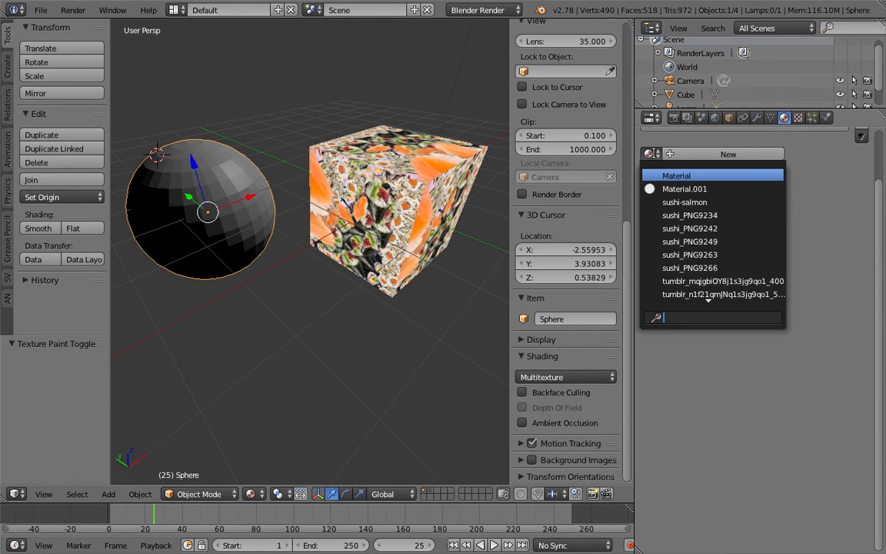
pyautogui.click(655, 177)
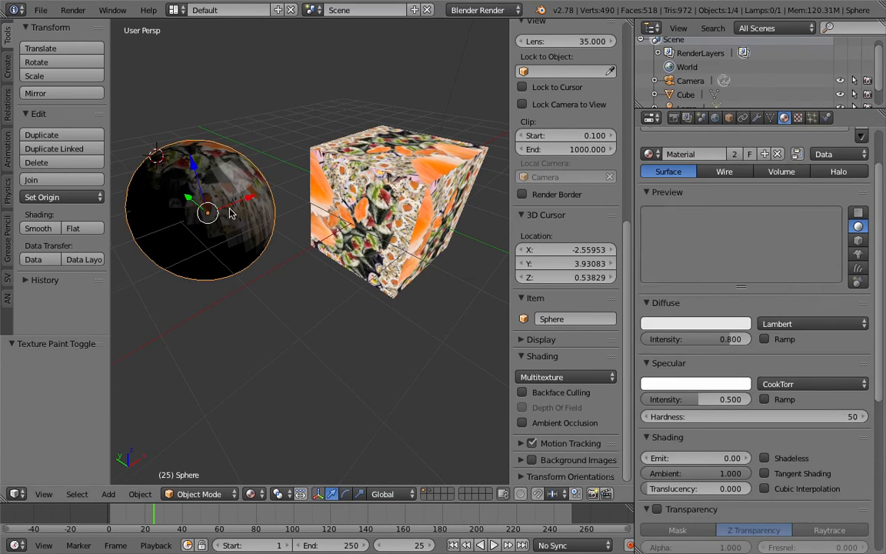
# Step: Apply Shade Smooth to the sphere
pyautogui.press('space')
pyautogui.write('smoo')
pyautogui.press('Return')
pyautogui.moveTo(298, 253); pyautogui.dragTo(331, 154, button='middle')
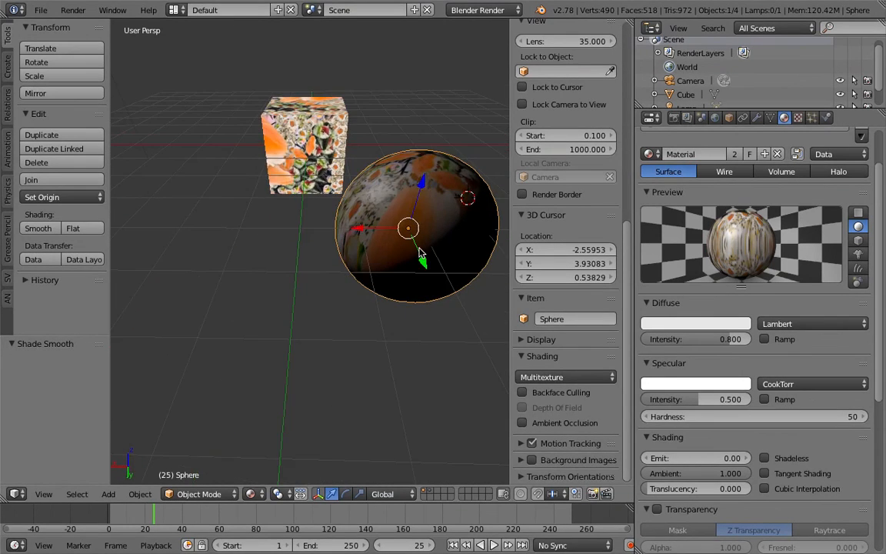
# Step: Duplicate the sphere three times, spread the copies around it, deselect everything and hide the 3D view's properties sidebar
pyautogui.rightClick(312, 132)
pyautogui.rightClick(383, 183)
pyautogui.rightClick(385, 191)
pyautogui.rightClick(386, 191)
pyautogui.scroll(-4, 411, 281)
pyautogui.moveTo(433, 270); pyautogui.dragTo(388, 229, button='middle')
pyautogui.hotkey('shift', 'd')
pyautogui.click(405, 190)
pyautogui.hotkey('shift', 'd')
pyautogui.click(340, 171)
pyautogui.hotkey('shift', 'd')
pyautogui.click(423, 262)
pyautogui.moveTo(423, 262); pyautogui.dragTo(378, 353, button='middle')
pyautogui.press('a')
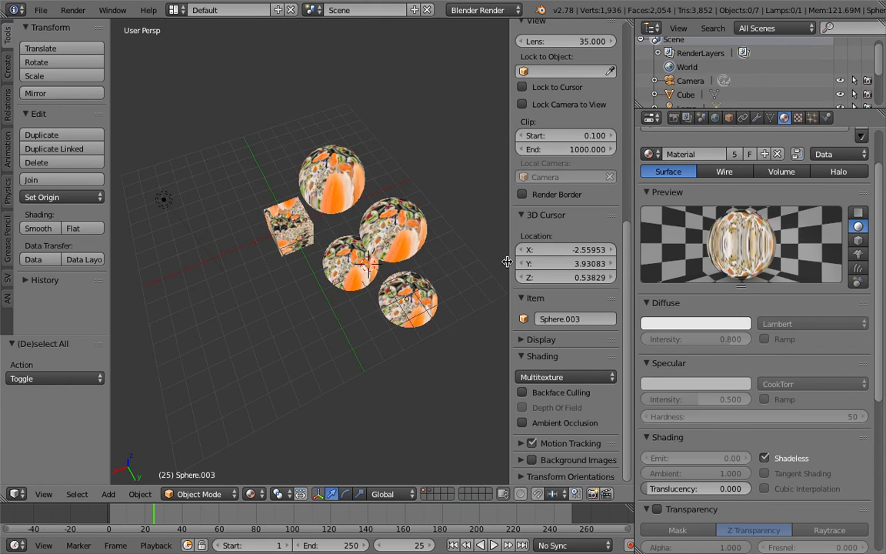
pyautogui.press('n')
pyautogui.moveTo(388, 228); pyautogui.dragTo(444, 195, button='middle')
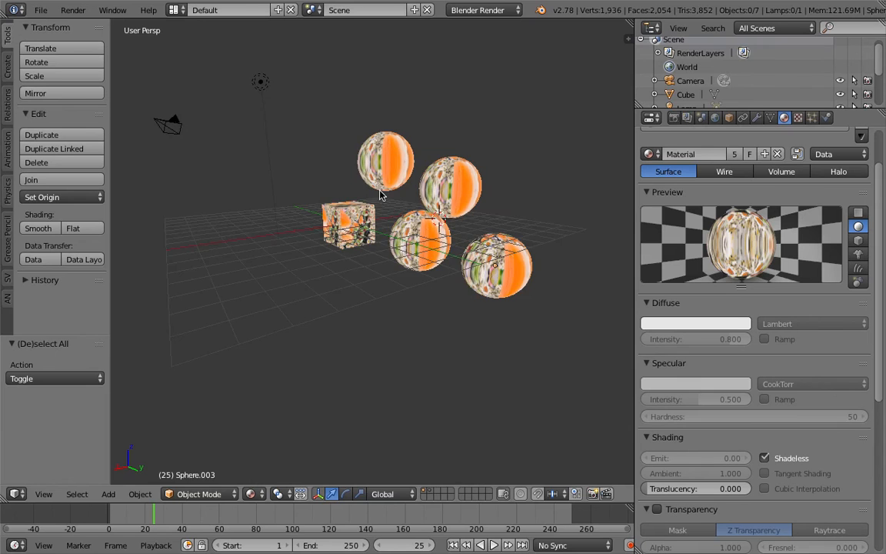
# Step: Enlarge the cube and move it away from the spheres by about 0.83 in X, -4.86 in Y and -0.5 in Z
pyautogui.rightClick(348, 223)
pyautogui.moveTo(348, 223); pyautogui.dragTo(395, 221, button='middle')
pyautogui.press('s')
pyautogui.click(435, 280)
pyautogui.press('g')
pyautogui.click(327, 298)
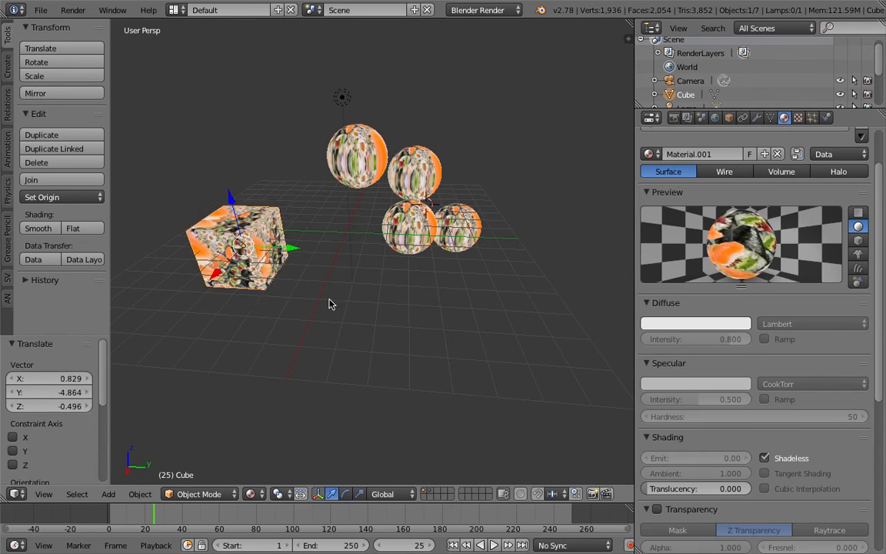
# Step: Enlarge the cube further and tilt it with a Trackball rotation of about 25.8° and -26.9°
pyautogui.press('s')
pyautogui.click(367, 318)
pyautogui.press('r')
pyautogui.press('r')
pyautogui.click(356, 228)
pyautogui.moveTo(357, 228); pyautogui.dragTo(382, 245, button='middle')
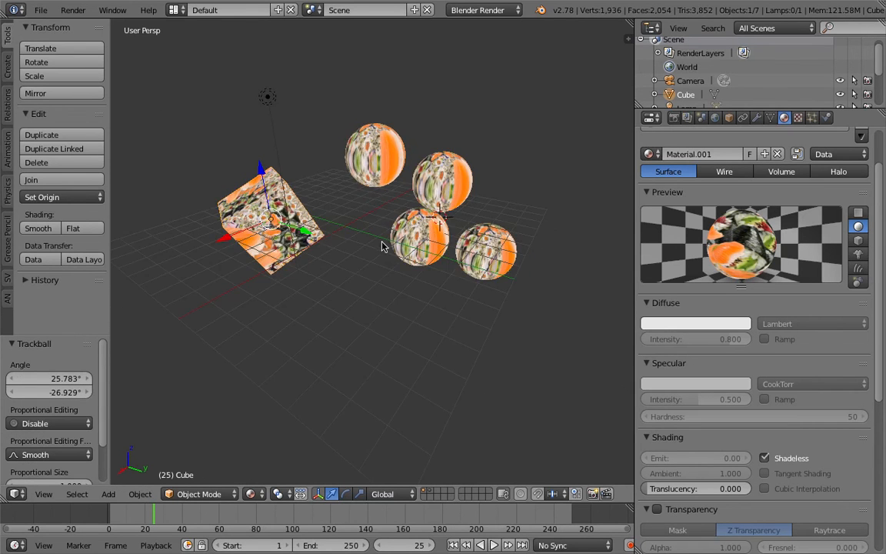
# Step: Move the lamp and the camera to a different layer and display only the first layer with the textured objects
pyautogui.scroll(-2, 370, 237)
pyautogui.rightClick(307, 161)
pyautogui.keyDown('shift'); pyautogui.rightClick(202, 168); pyautogui.keyUp('shift')
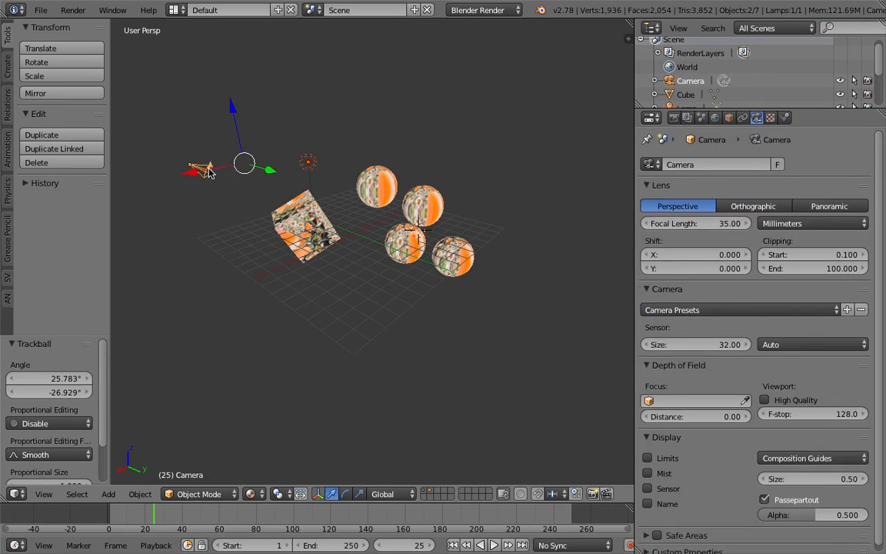
pyautogui.press('m')
pyautogui.click(428, 162)
pyautogui.moveTo(429, 162); pyautogui.dragTo(373, 158, button='middle')
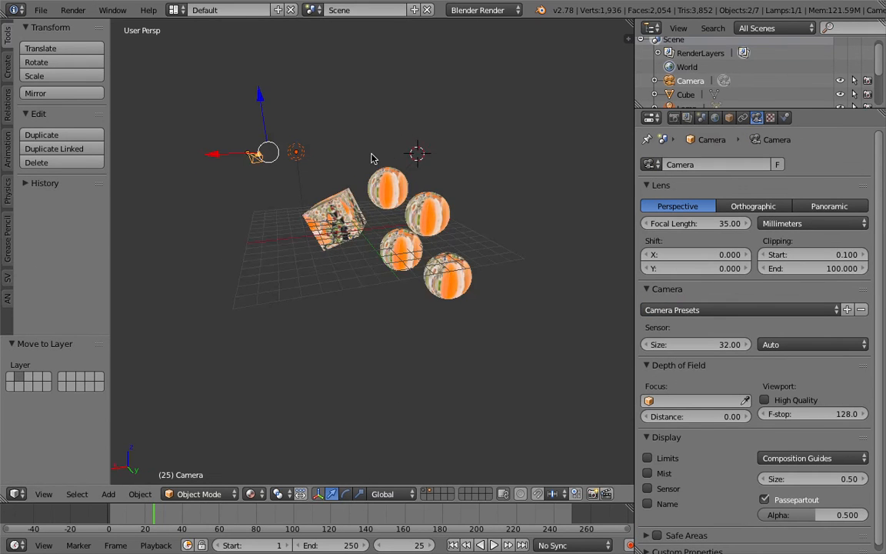
pyautogui.click(387, 150)
pyautogui.press('m')
pyautogui.press('m')
pyautogui.press('4')
pyautogui.click(338, 105)
pyautogui.press('1')
pyautogui.moveTo(369, 201); pyautogui.dragTo(402, 215, button='middle')
pyautogui.scroll(4, 404, 215)
# Step: Rotate the sphere on the far side of the front sphere by about 72.6°
pyautogui.press('a')
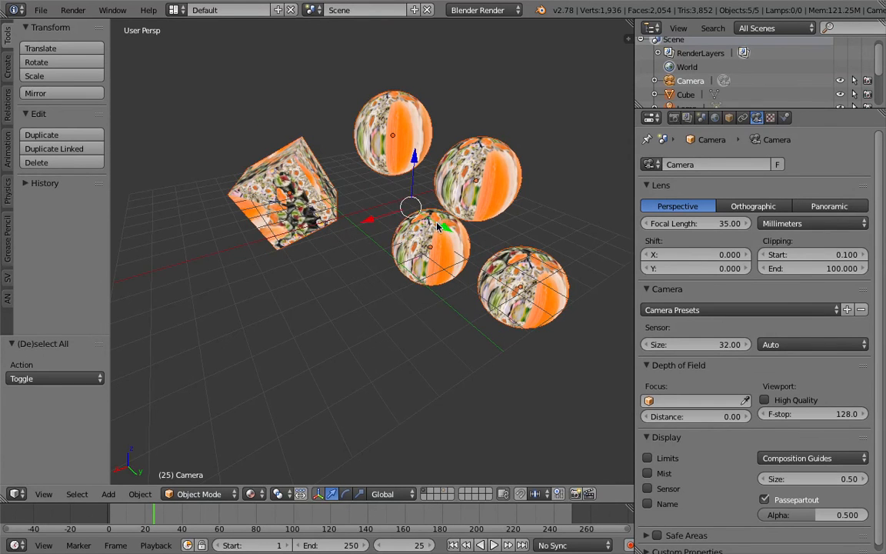
pyautogui.rightClick(439, 161)
pyautogui.press('r')
pyautogui.click(502, 286)
# Step: Turn the two spheres nearest the view to different orientations with free Trackball rotations
pyautogui.rightClick(428, 260)
pyautogui.press('r')
pyautogui.press('r')
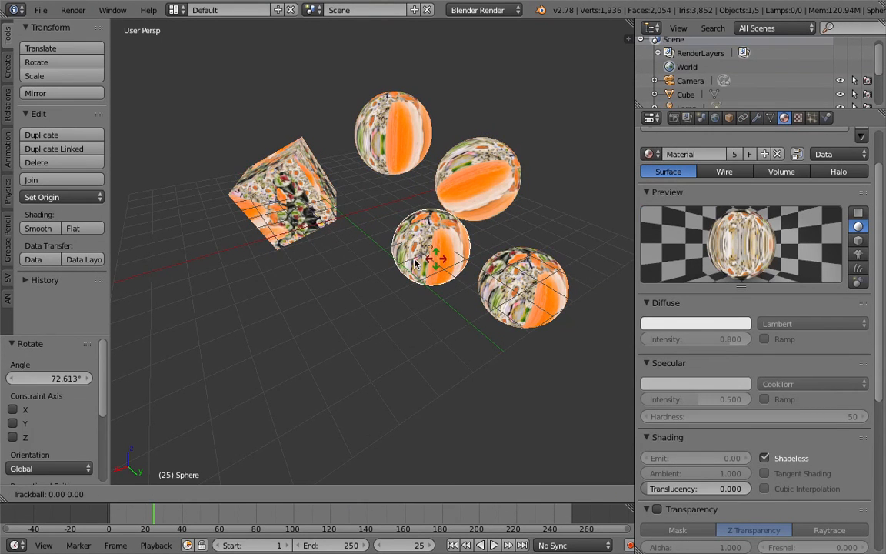
pyautogui.click(431, 293)
pyautogui.rightClick(510, 289)
pyautogui.press('r')
pyautogui.press('r')
pyautogui.click(584, 240)
# Step: Turn the highest sphere to a new orientation with a Trackball rotation and deselect everything
pyautogui.rightClick(416, 141)
pyautogui.press('r')
pyautogui.press('r')
pyautogui.click(366, 224)
pyautogui.moveTo(366, 224); pyautogui.dragTo(327, 219, button='middle')
pyautogui.press('a')
# Step: Examine the sushi texture on the cube and the four spheres from several angles
pyautogui.scroll(-7, 354, 246)
pyautogui.scroll(5, 327, 219)
pyautogui.moveTo(411, 231); pyautogui.dragTo(413, 266, button='middle')
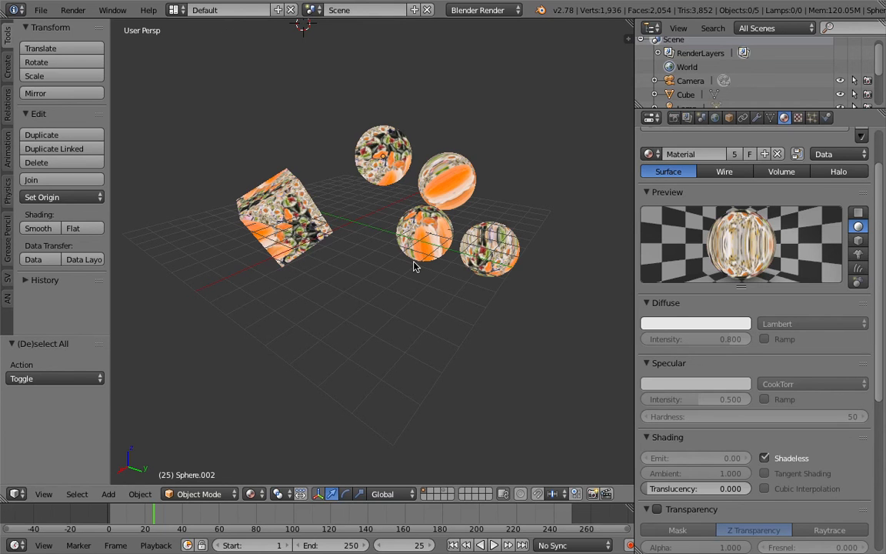
pyautogui.moveTo(419, 387); pyautogui.dragTo(363, 188, button='middle')
pyautogui.scroll(2, 370, 188)
pyautogui.moveTo(408, 220); pyautogui.dragTo(430, 221, button='middle')
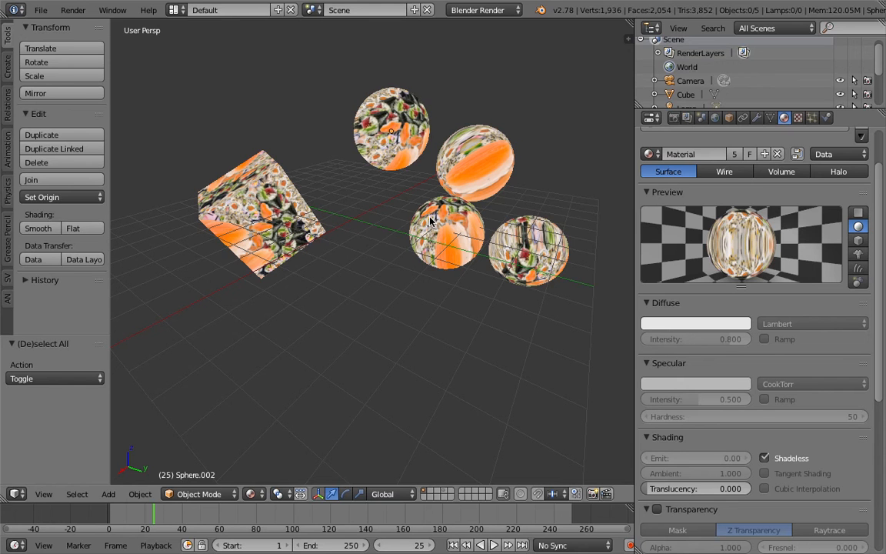
pyautogui.moveTo(394, 175); pyautogui.dragTo(420, 224, button='middle')
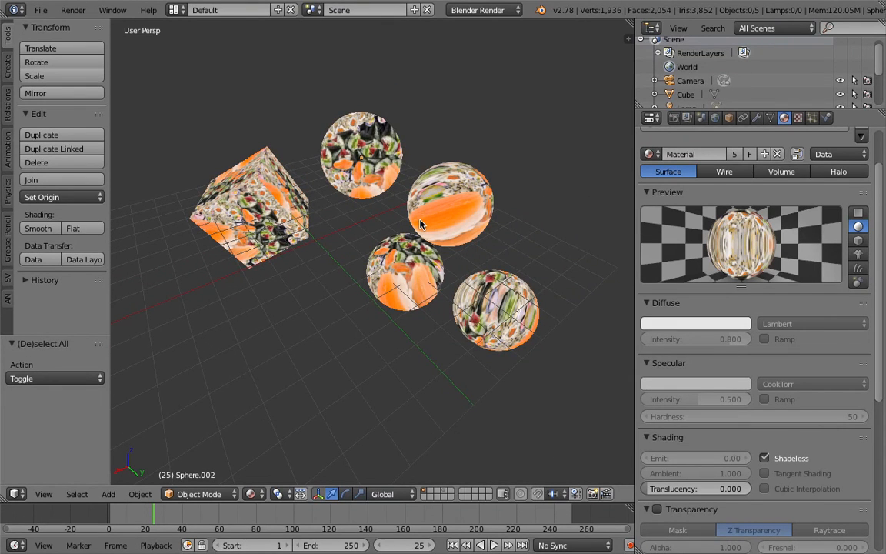